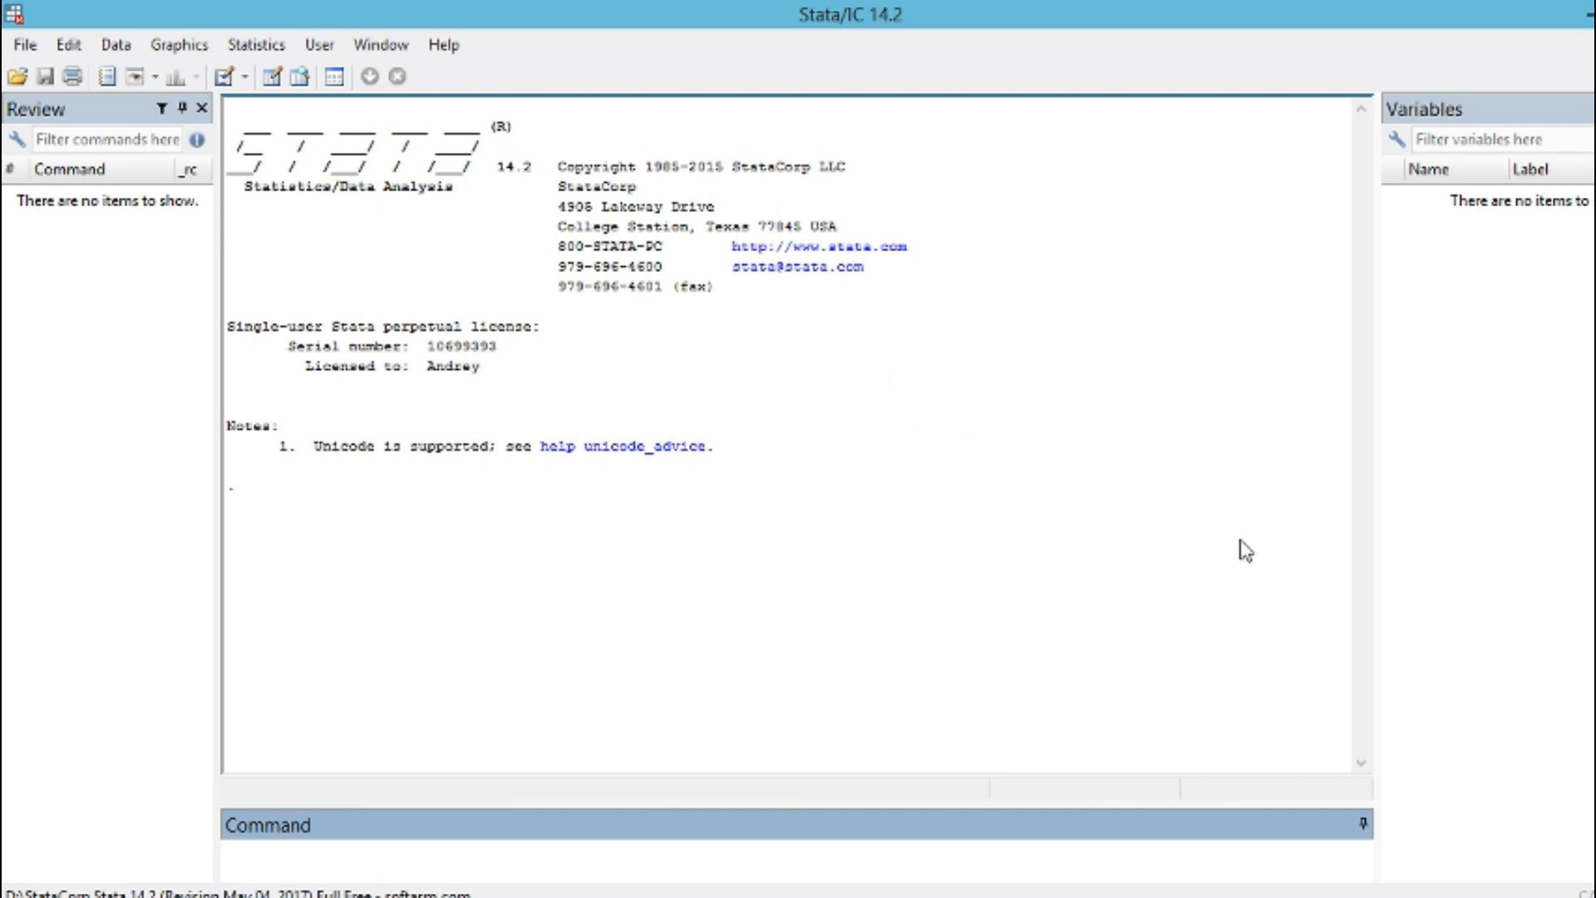
Step: Switch to the Classeur2 workbook in Excel and examine how countries are listed in the Country Name column
left_click(1270, 897)
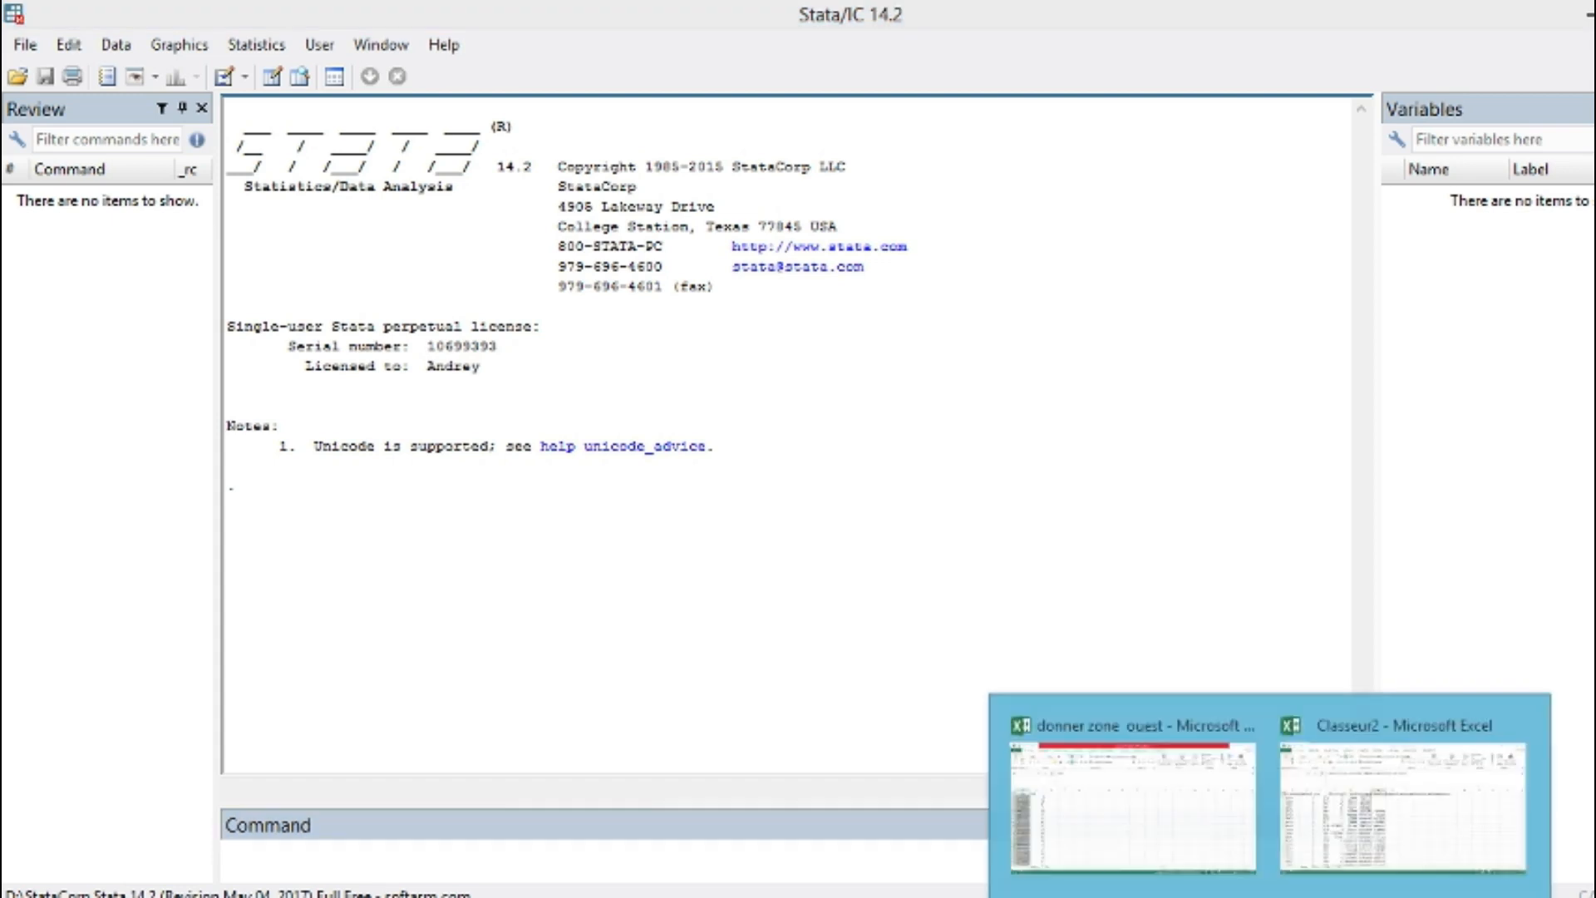
left_click(1393, 841)
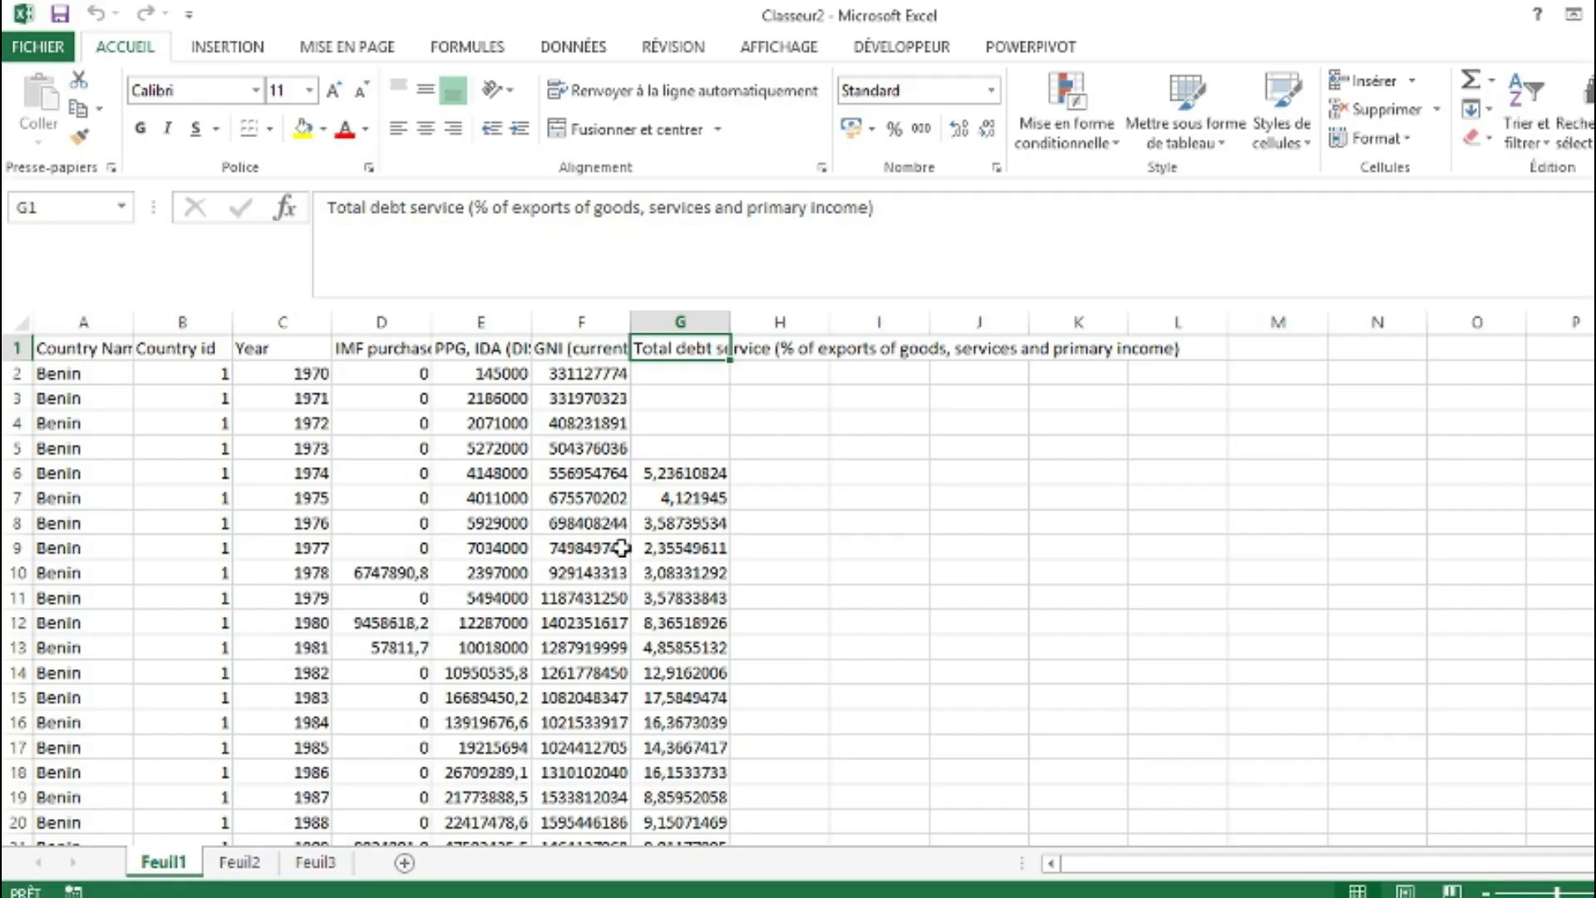
left_click(66, 349)
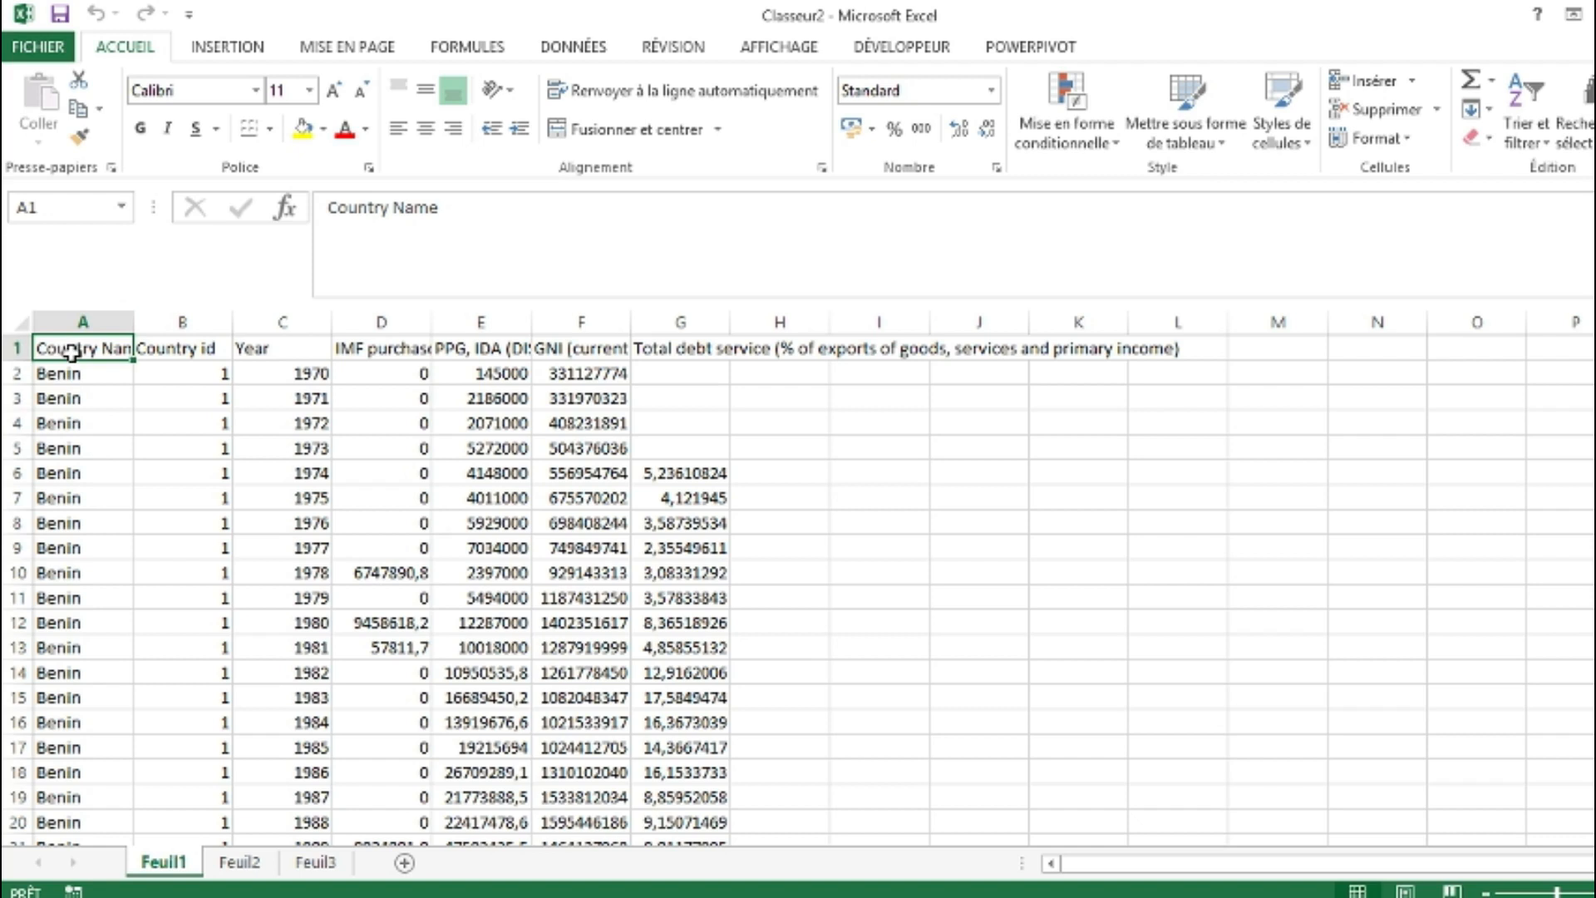
left_click(86, 322)
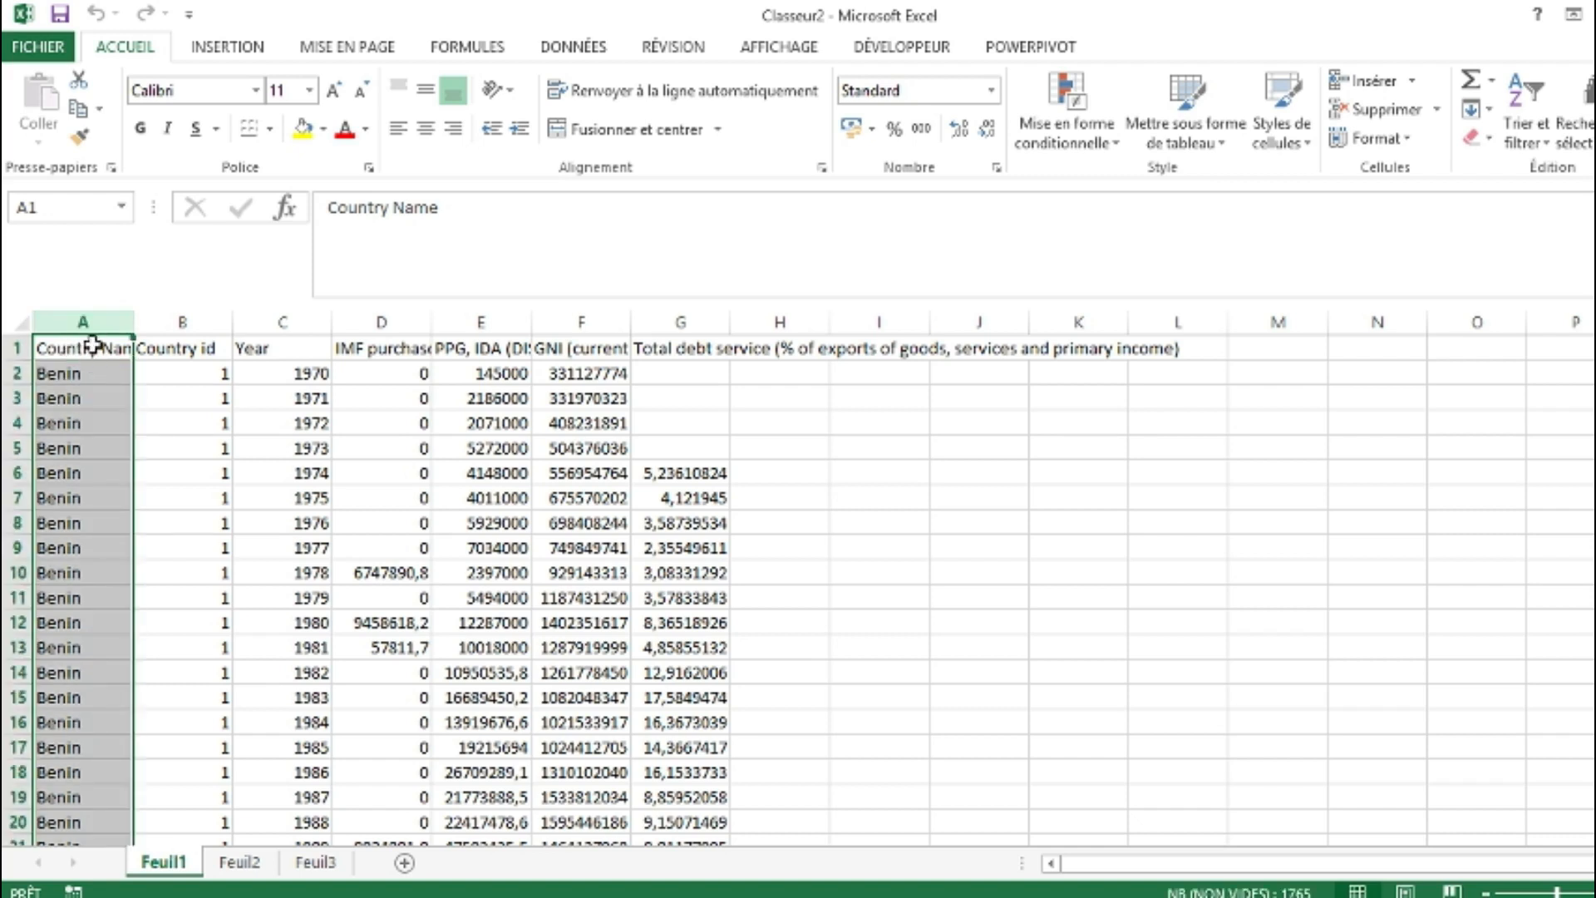
left_click(93, 344)
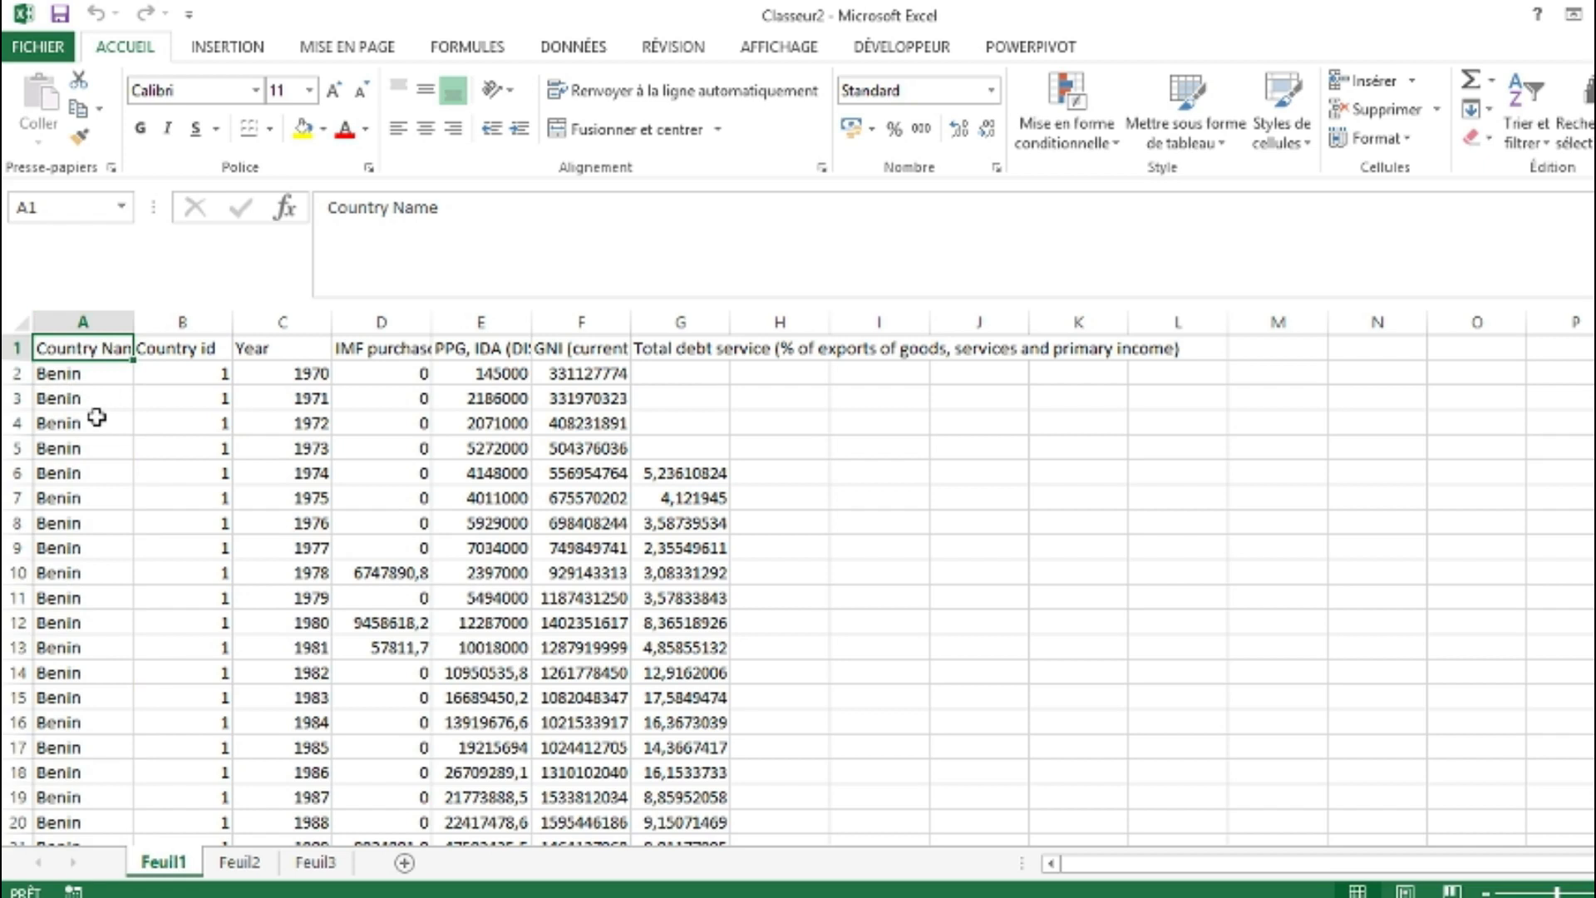
scroll(97, 417, "down", 8)
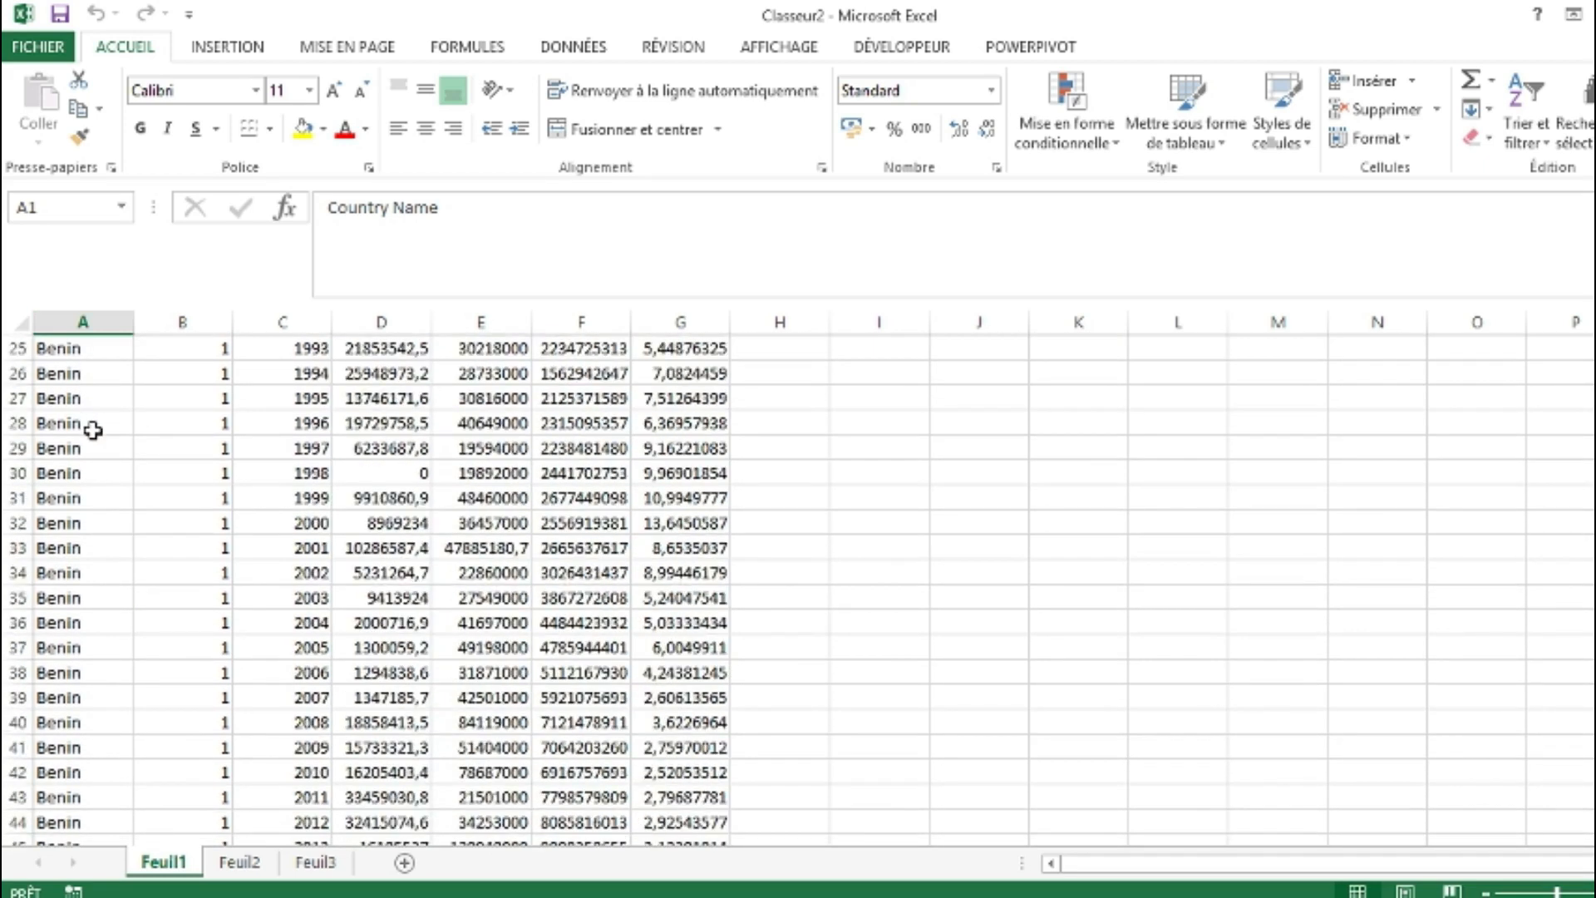
scroll(92, 429, "down", 14)
scroll(92, 430, "down", 9)
scroll(92, 430, "up", 6)
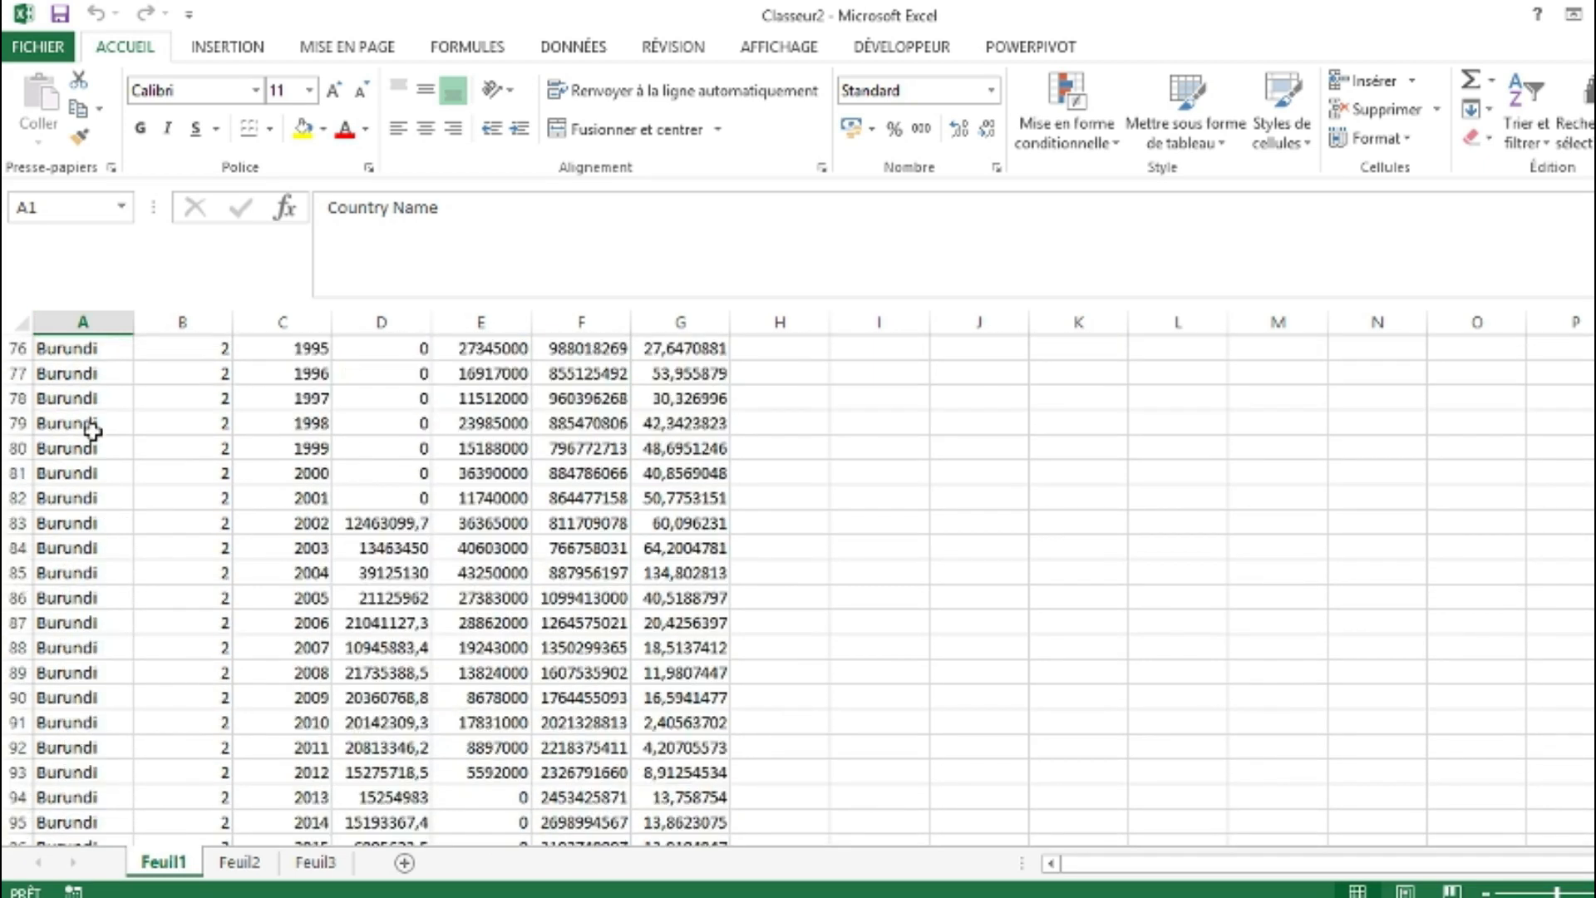
scroll(92, 430, "up", 20)
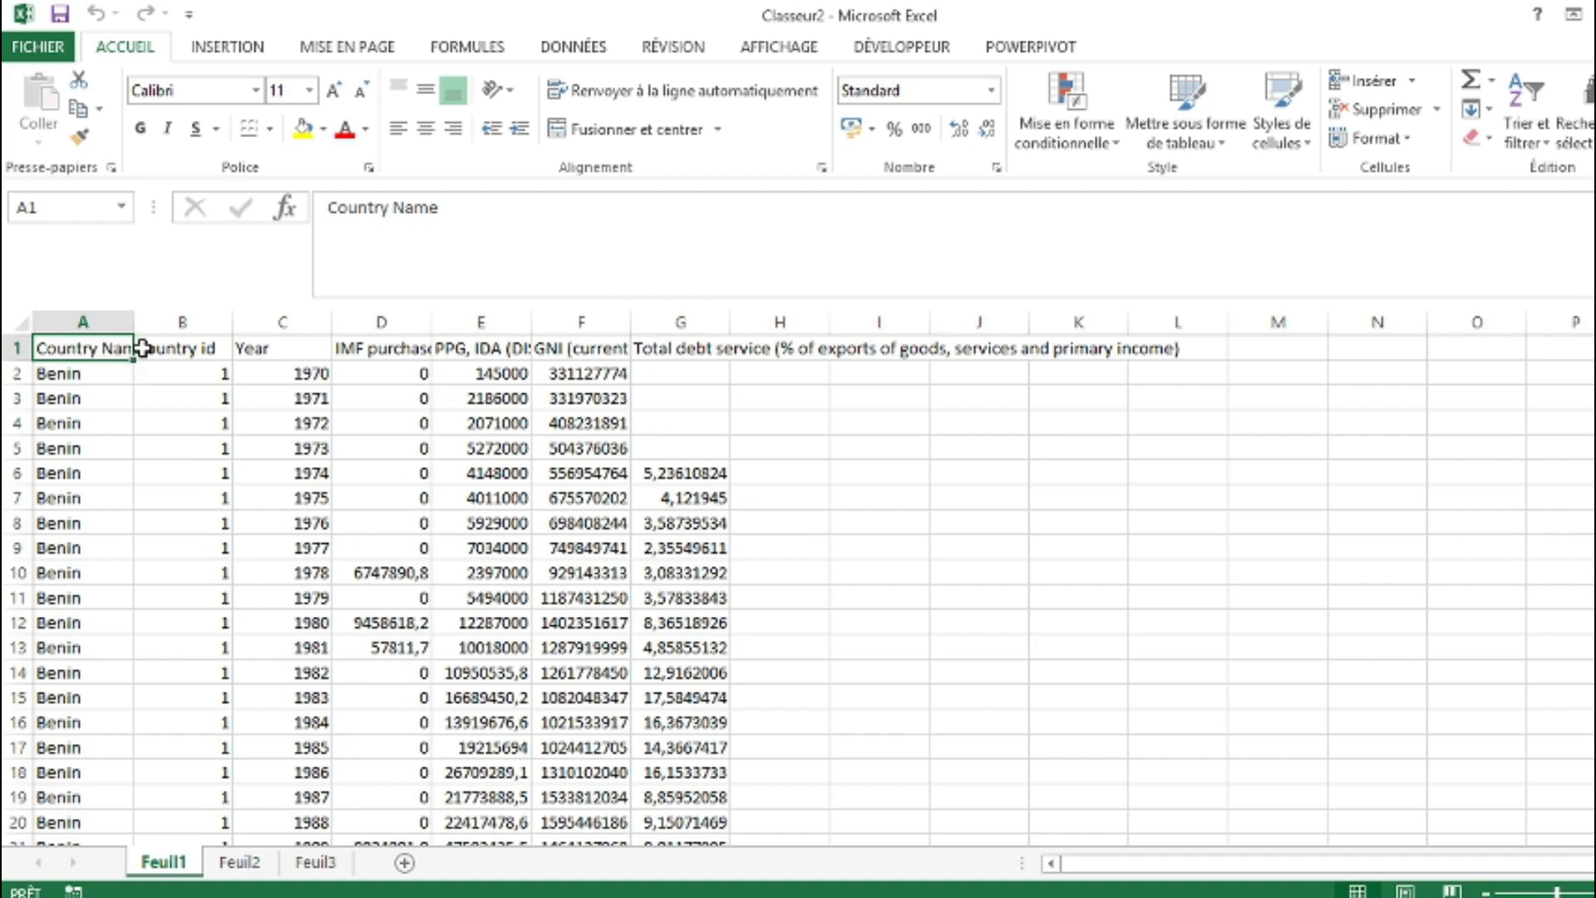
Step: Examine the Country id column to compare the identifiers assigned to Benin and Burundi
left_click(213, 347)
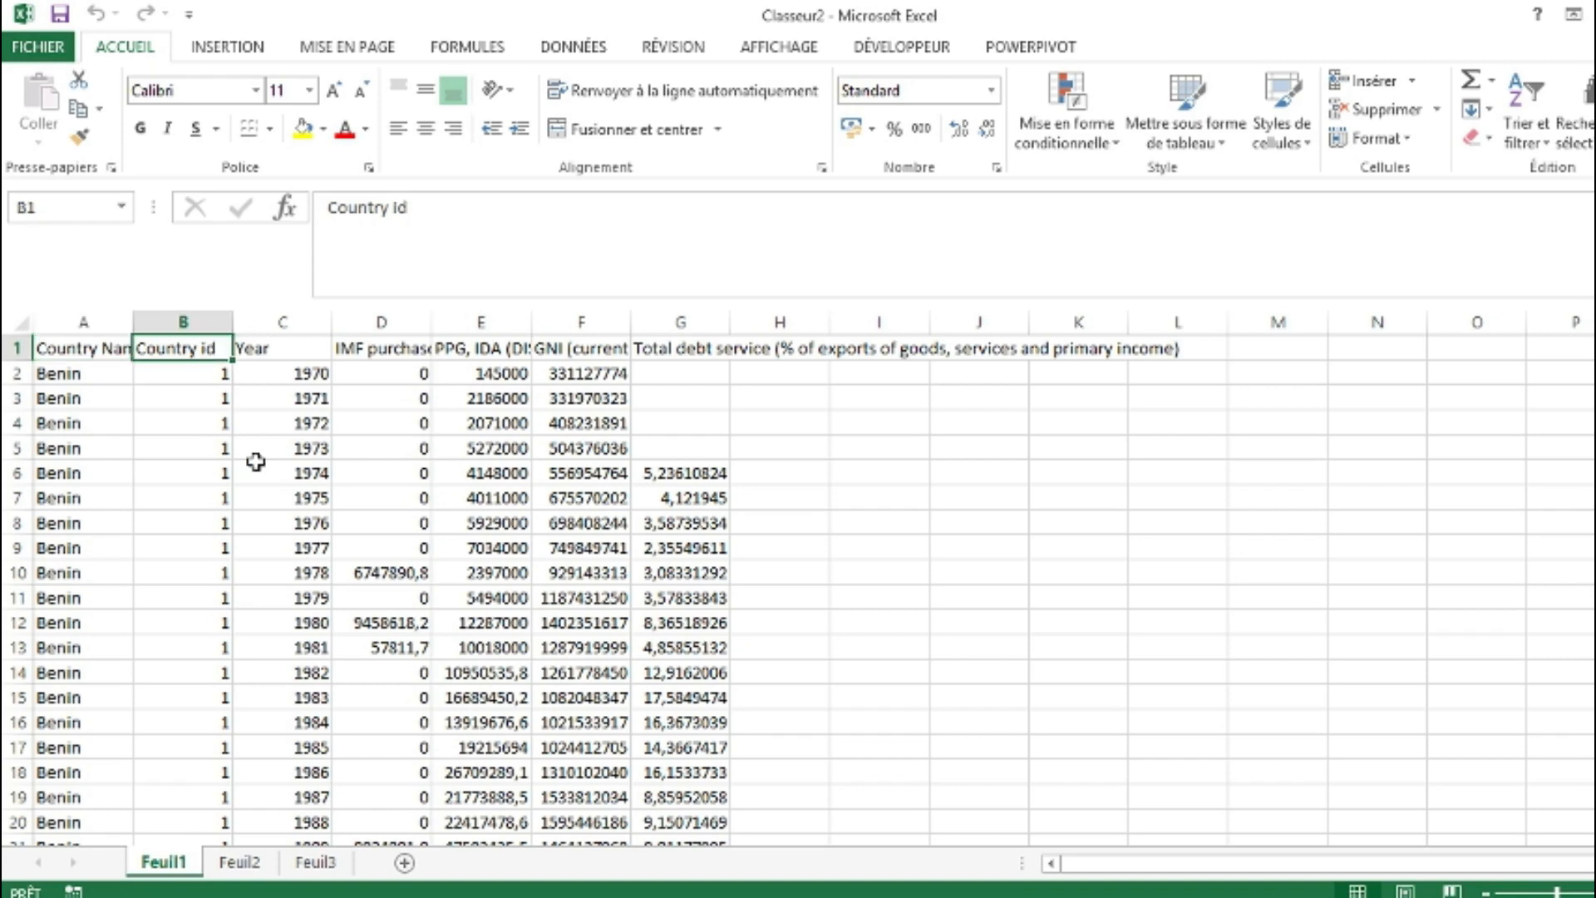
scroll(197, 525, "down", 20)
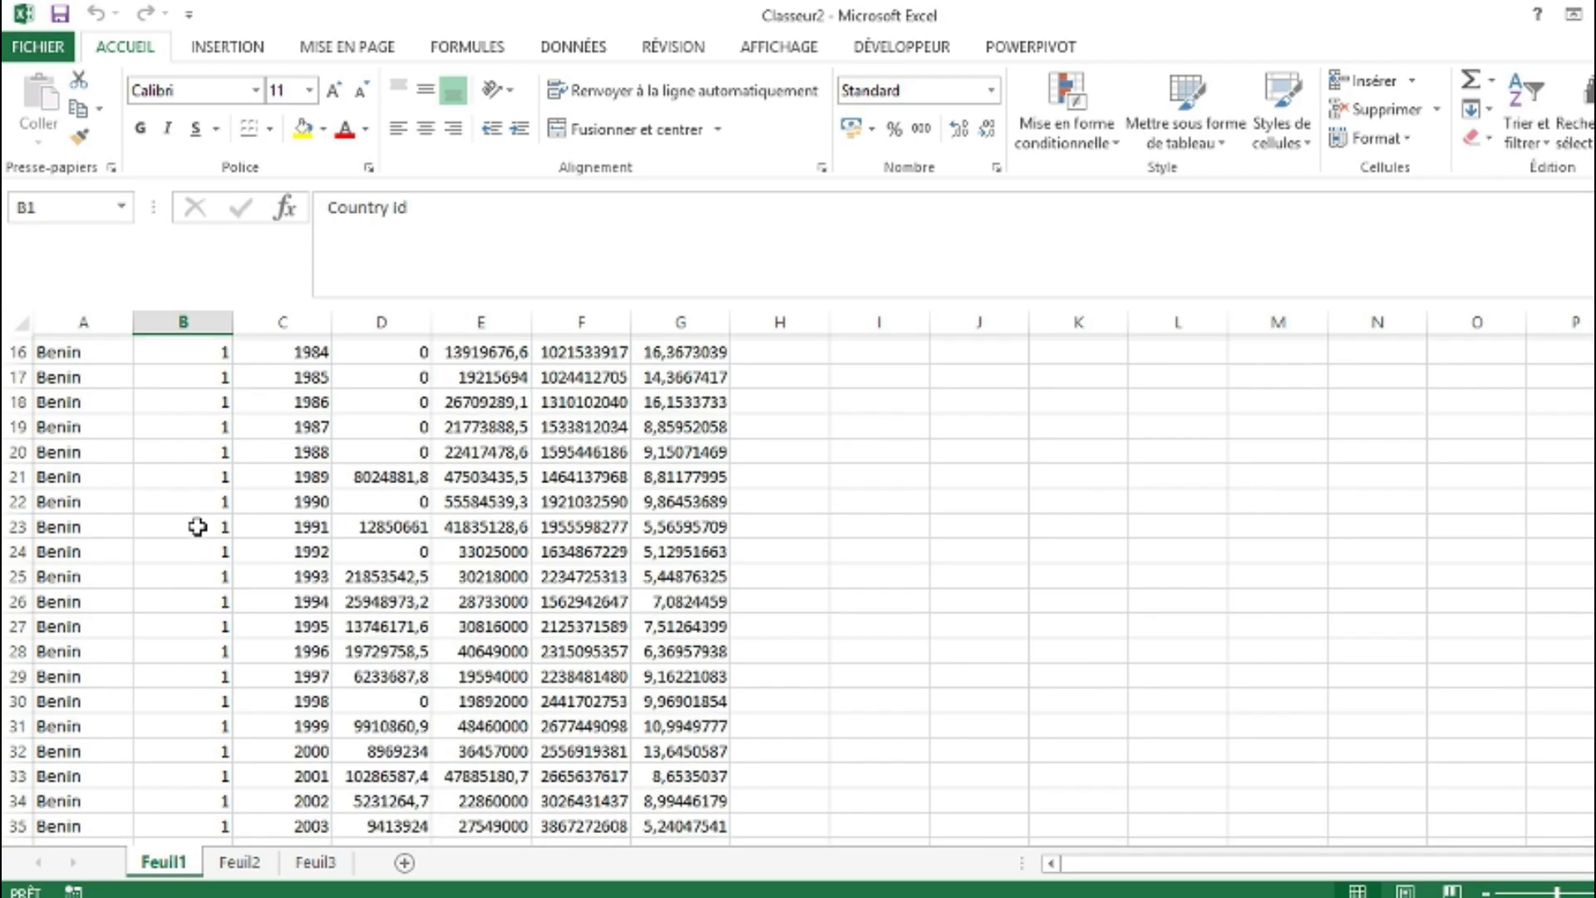
scroll(197, 526, "down", 11)
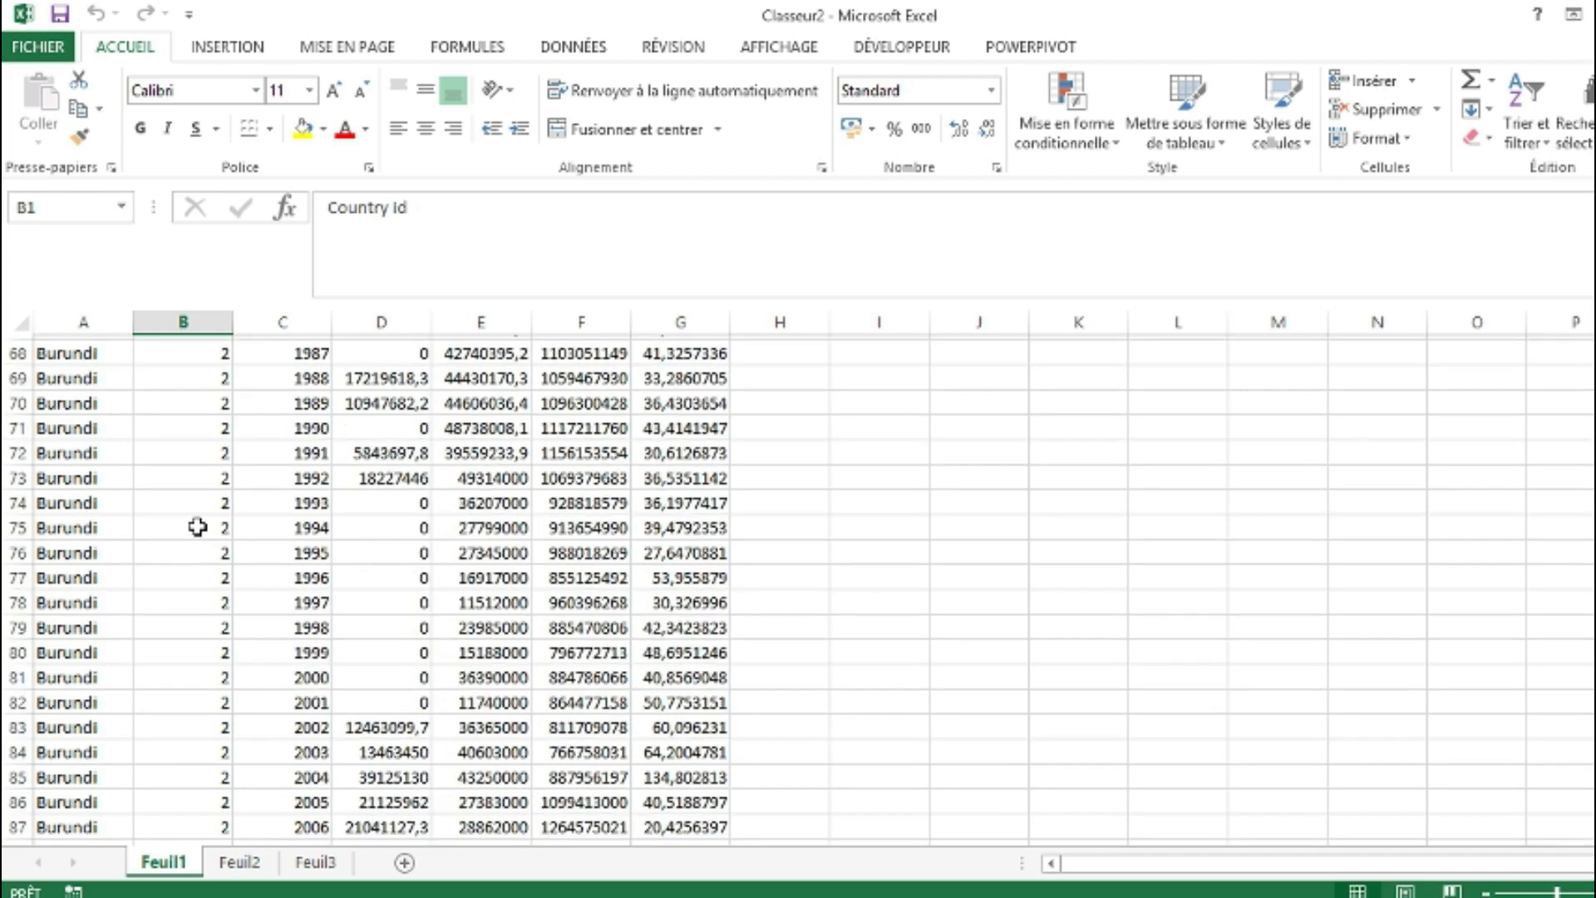
scroll(197, 526, "up", 20)
scroll(197, 525, "up", 13)
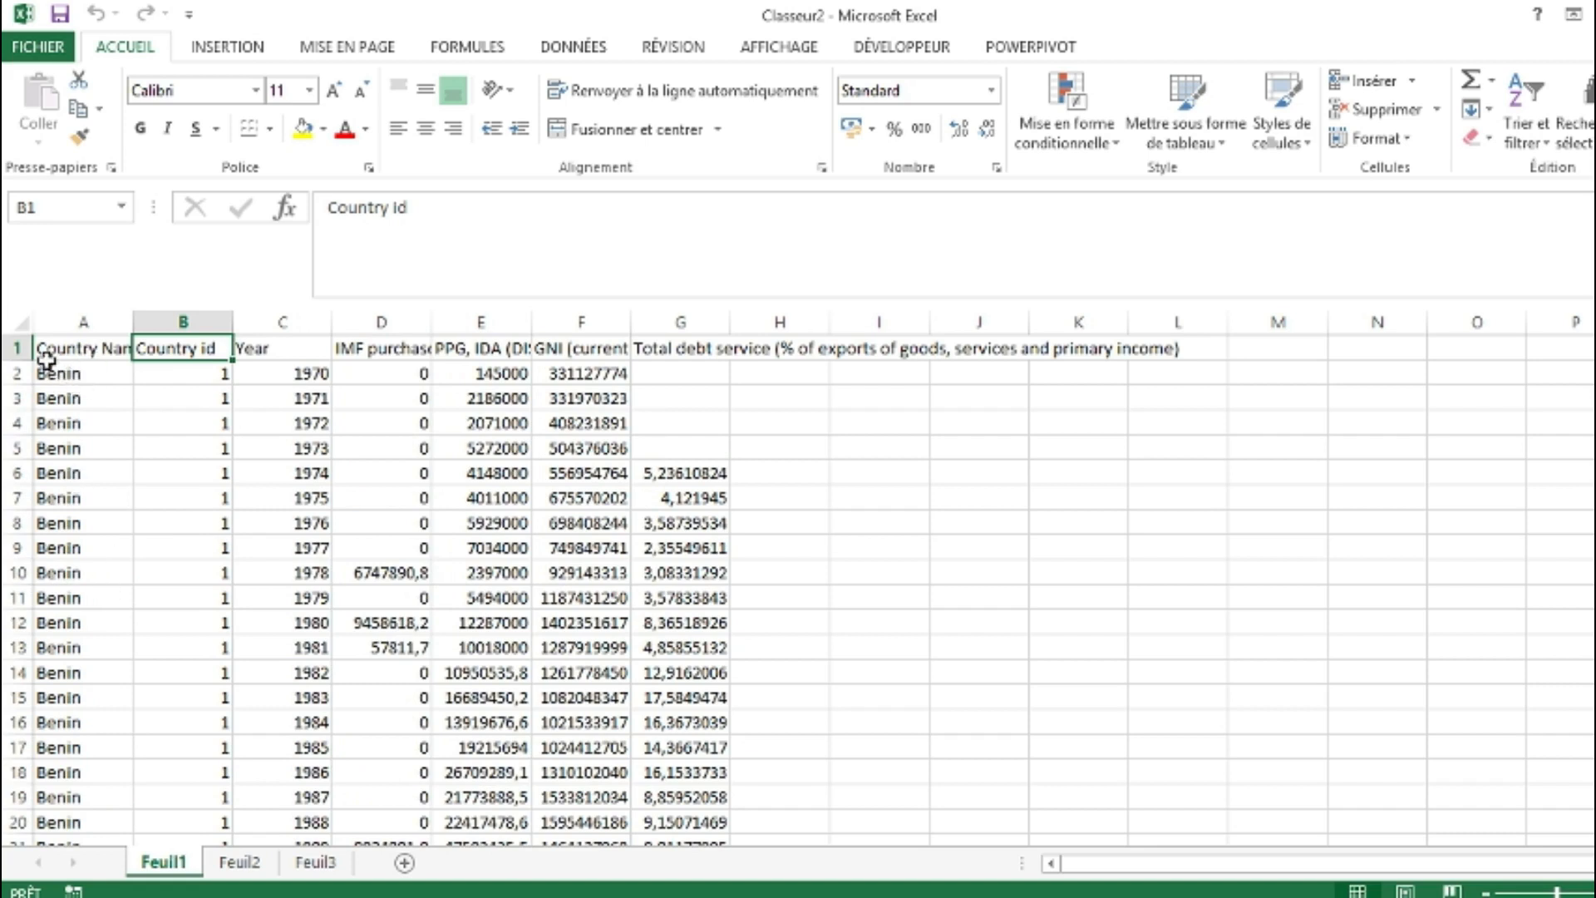
Step: Review the block of Benin rows and its Year values from 1970 to 2018
left_click(86, 379)
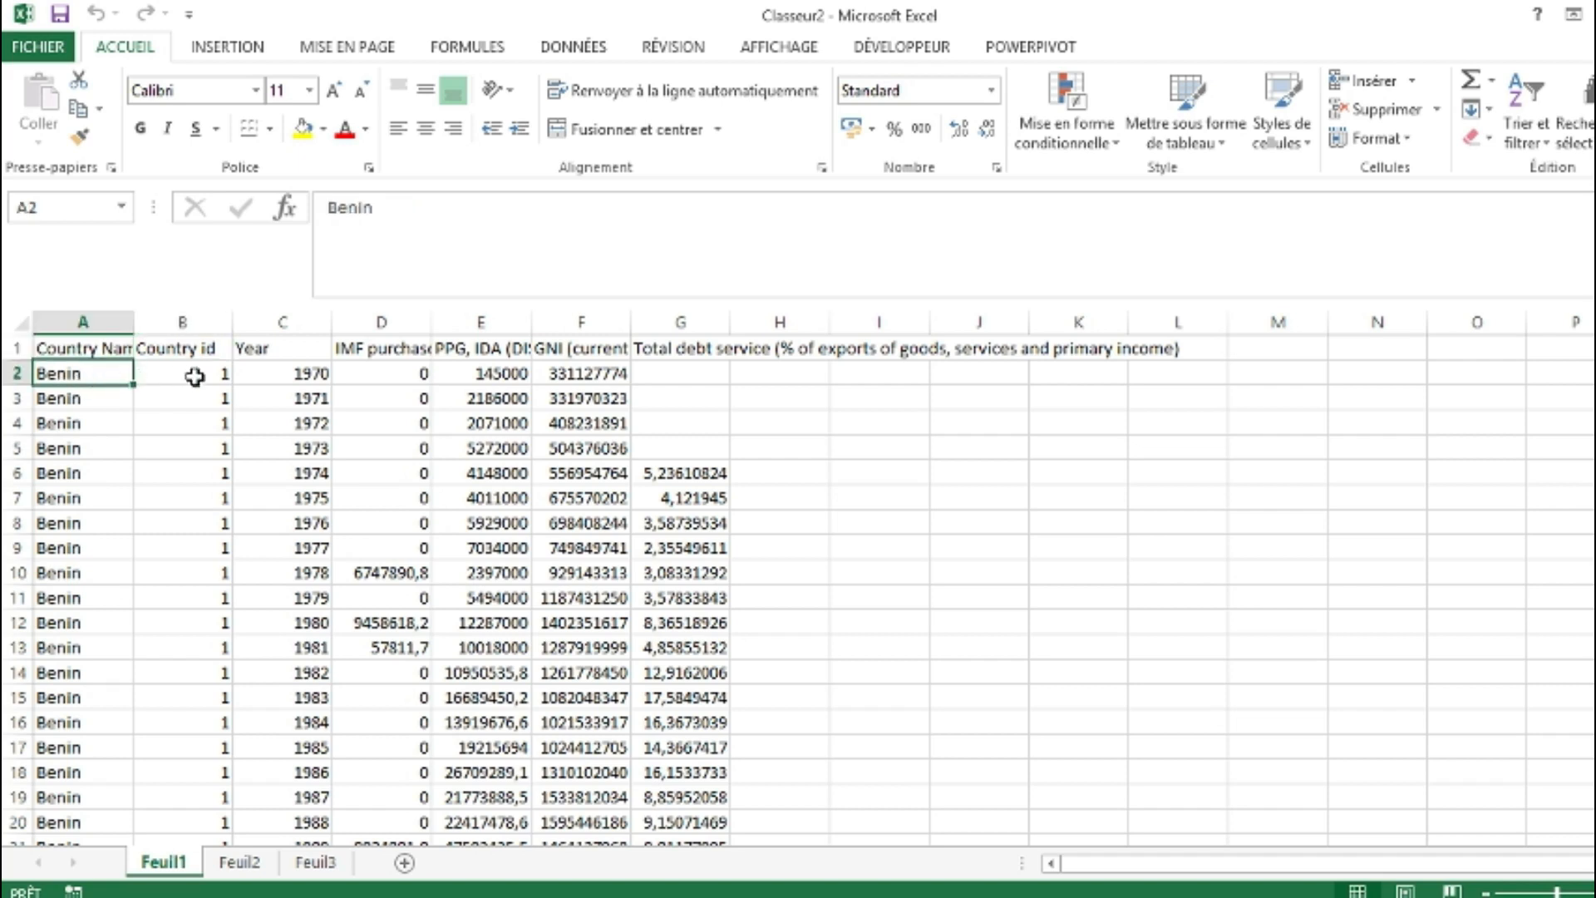
left_click_drag(62, 374, 125, 560)
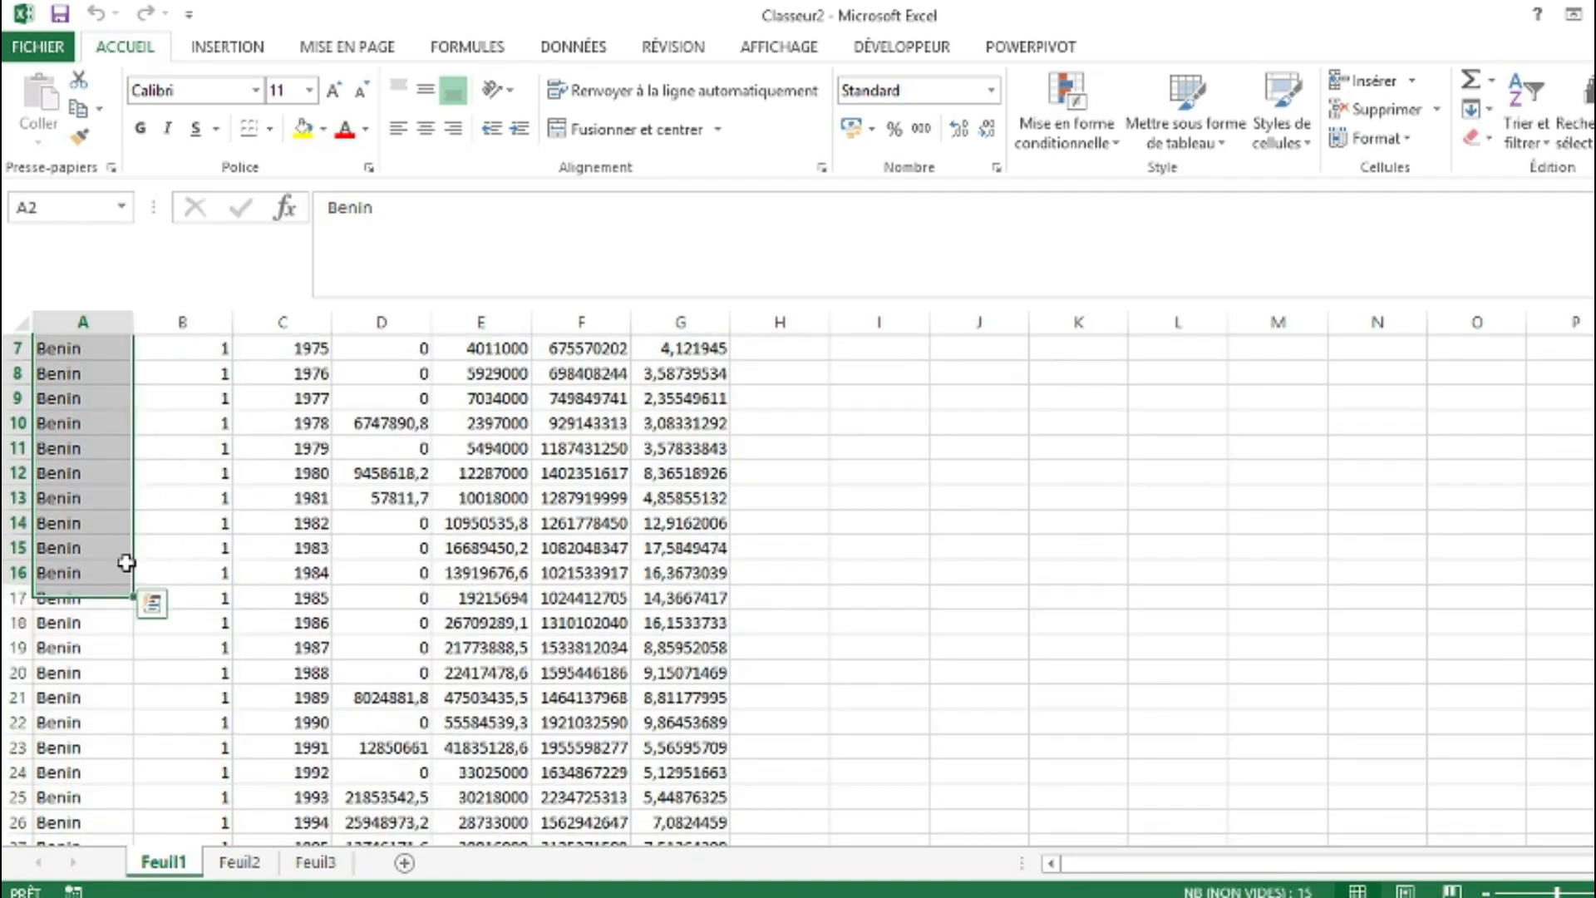
scroll(125, 560, "up", 2)
left_click(303, 373)
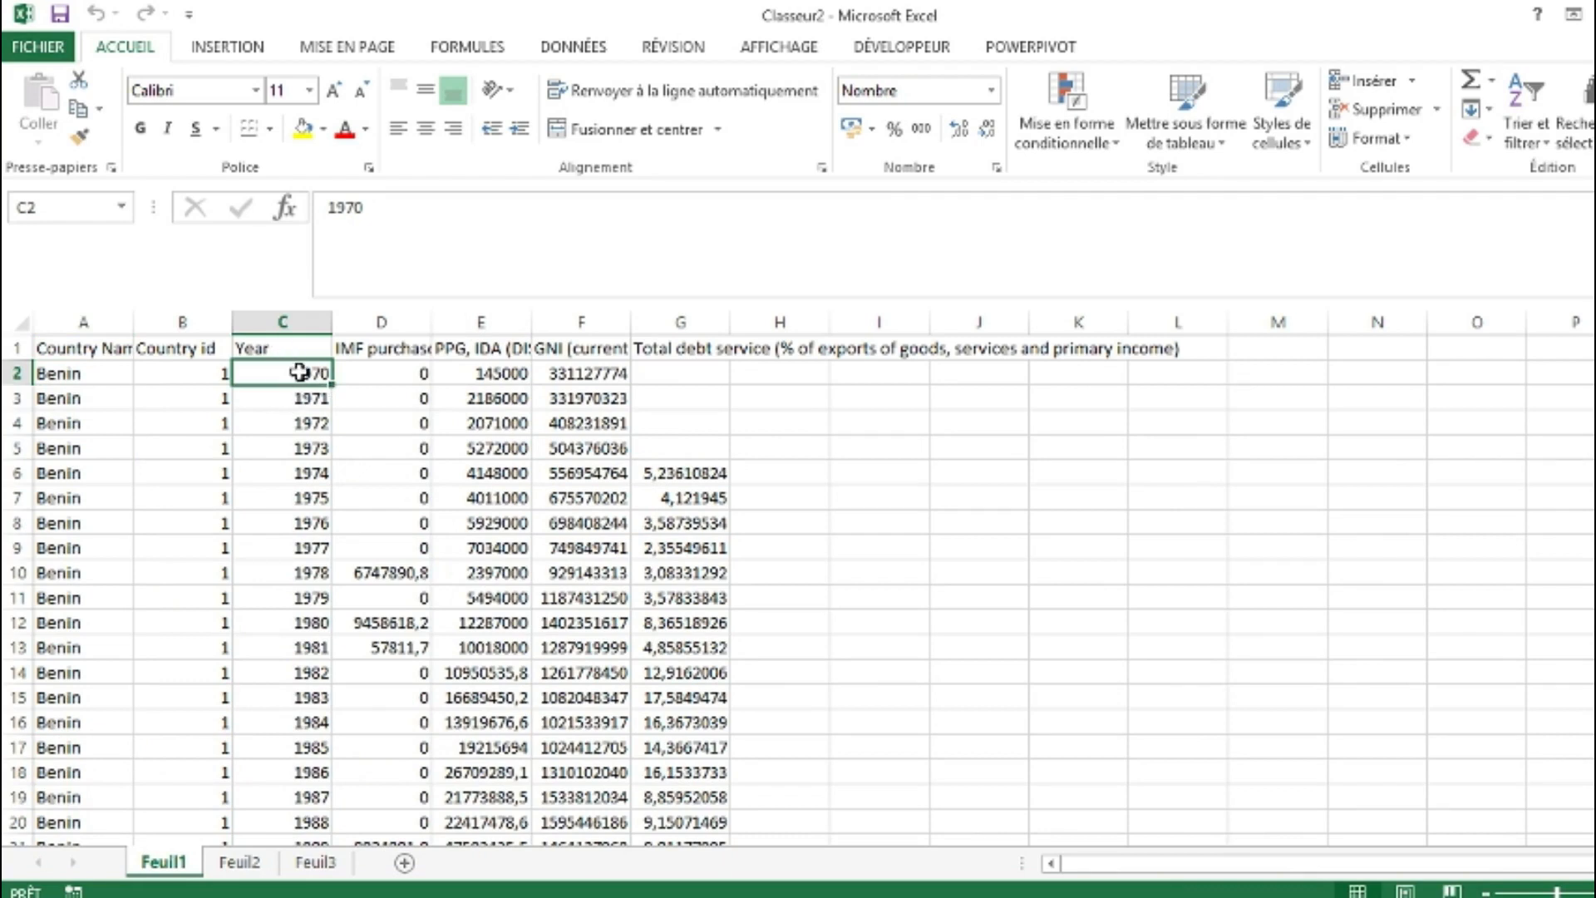
left_click_drag(309, 374, 299, 598)
scroll(303, 587, "up", 15)
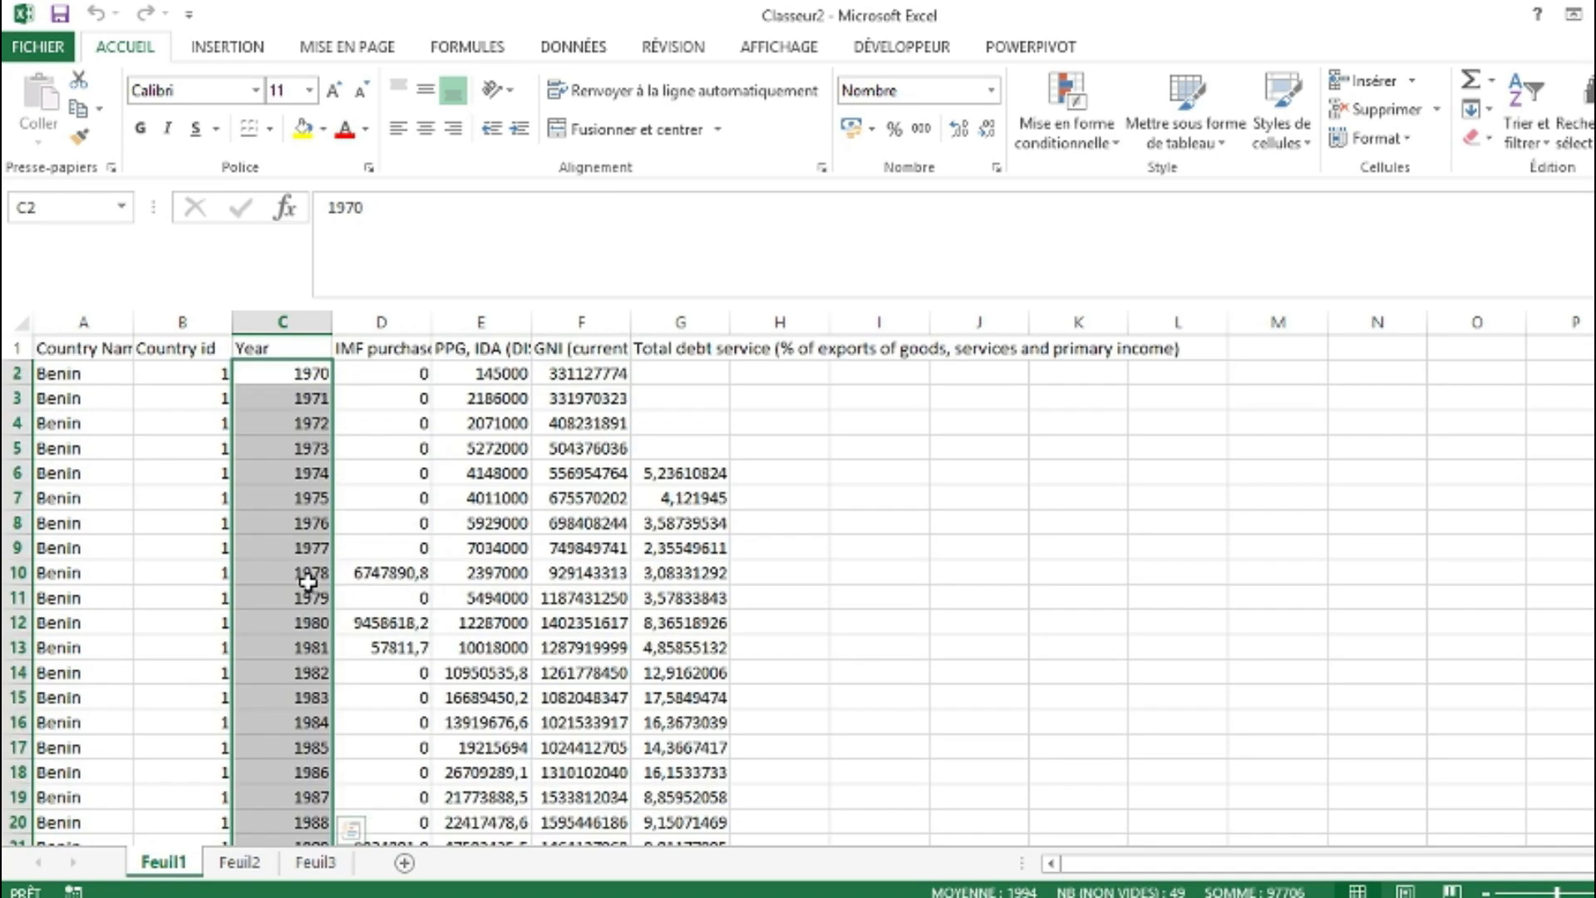
scroll(308, 582, "down", 8)
scroll(309, 580, "up", 8)
scroll(174, 616, "down", 14)
scroll(174, 616, "down", 1)
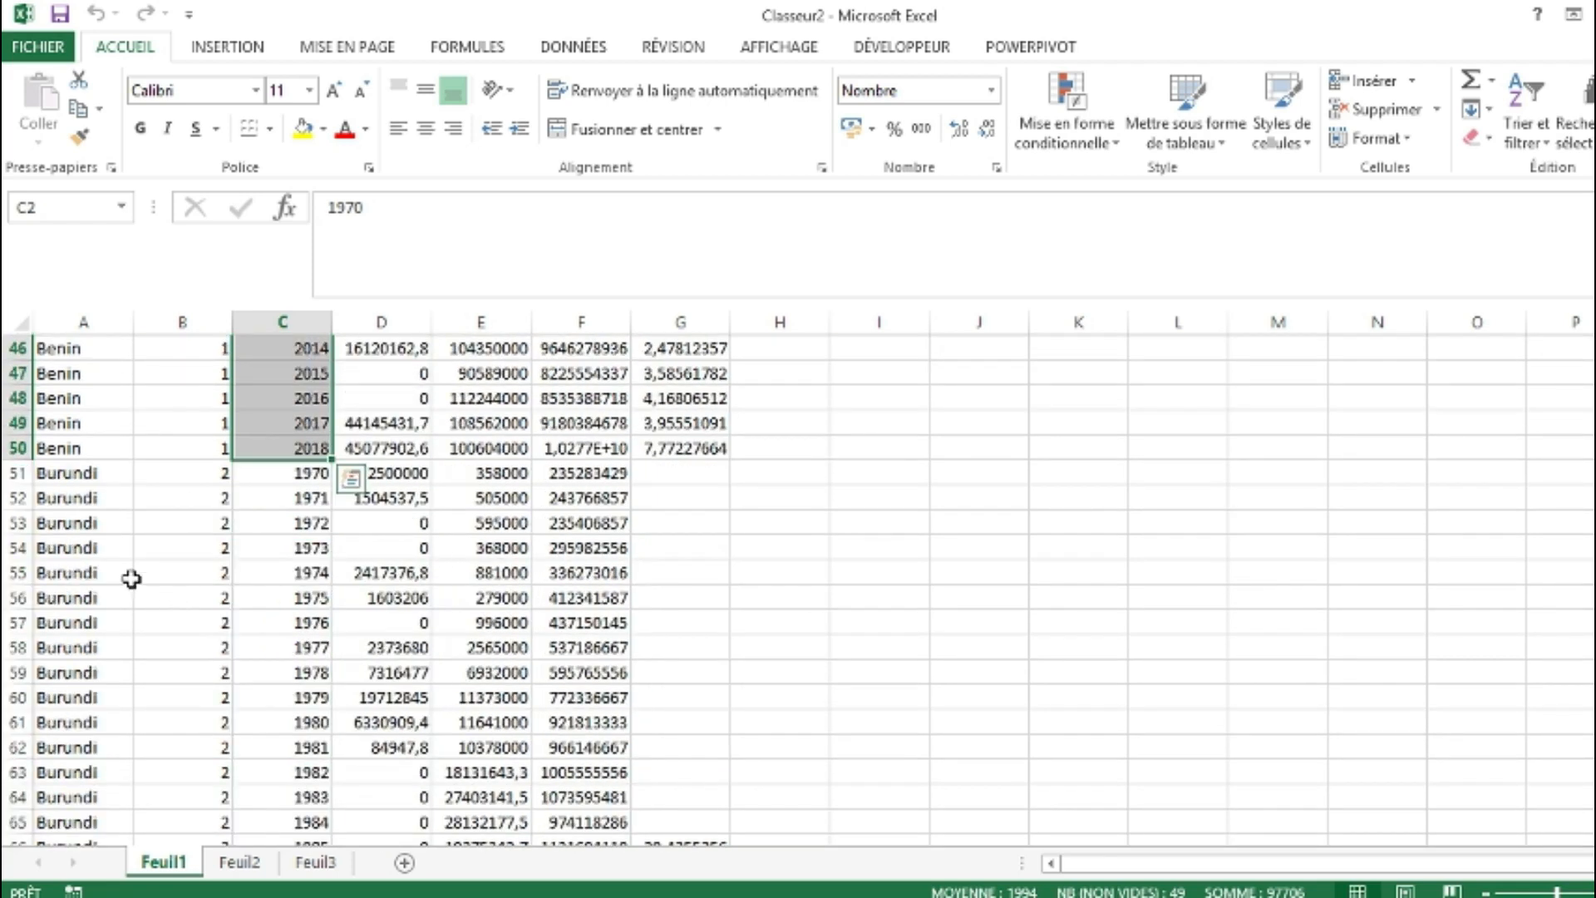
Step: Check the Year values in the Burundi block, starting from its 1970 row
left_click(308, 474)
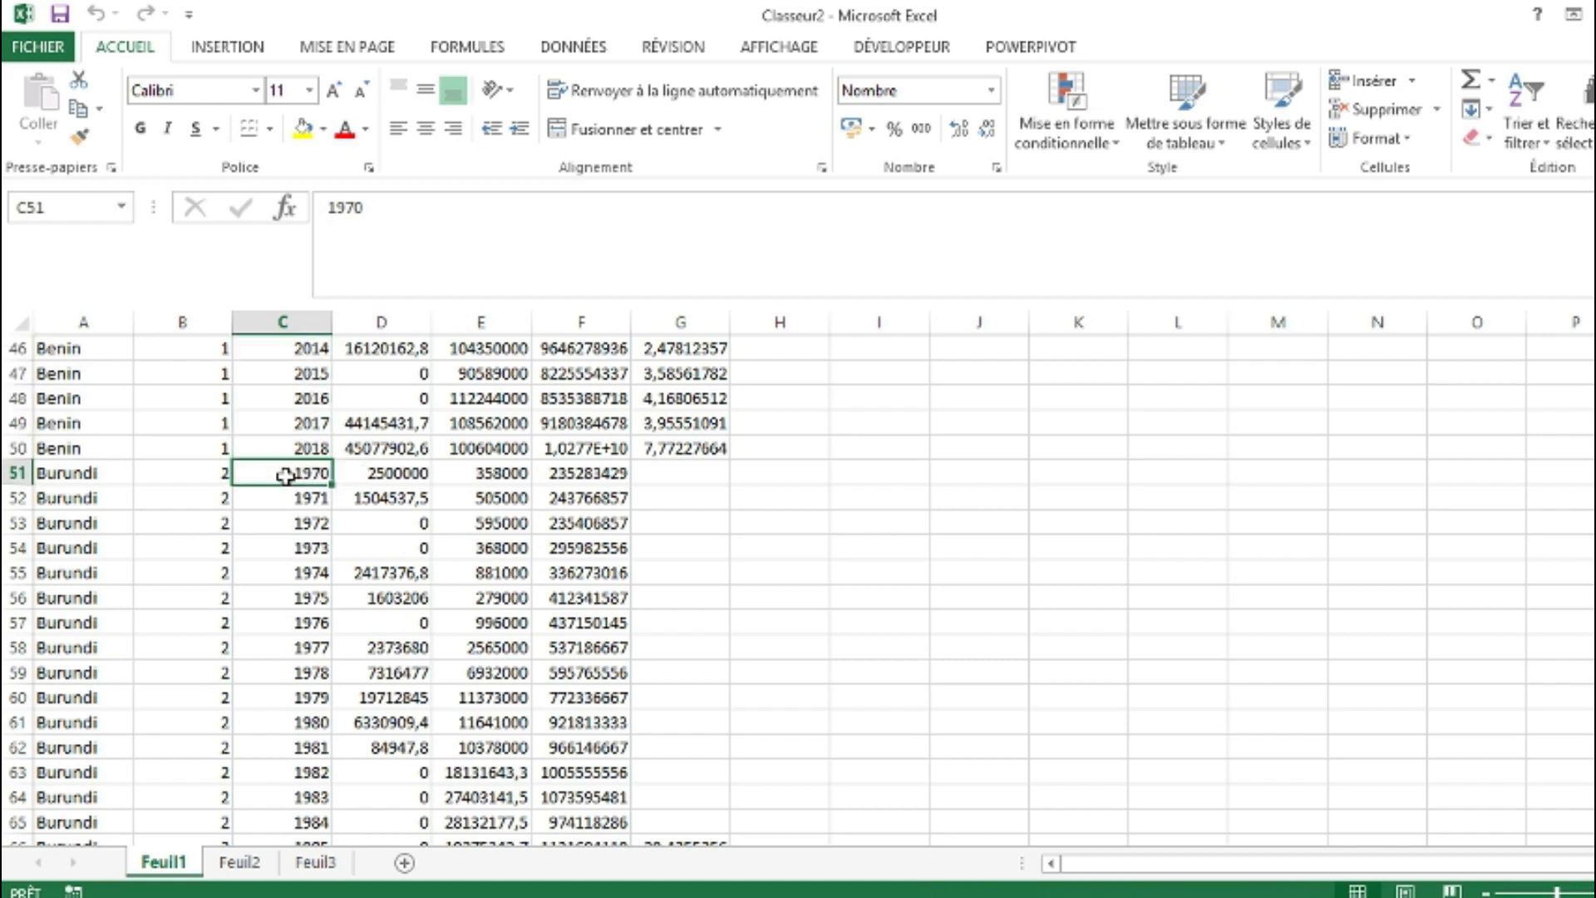
left_click_drag(313, 475, 325, 731)
scroll(328, 730, "up", 8)
scroll(329, 730, "up", 7)
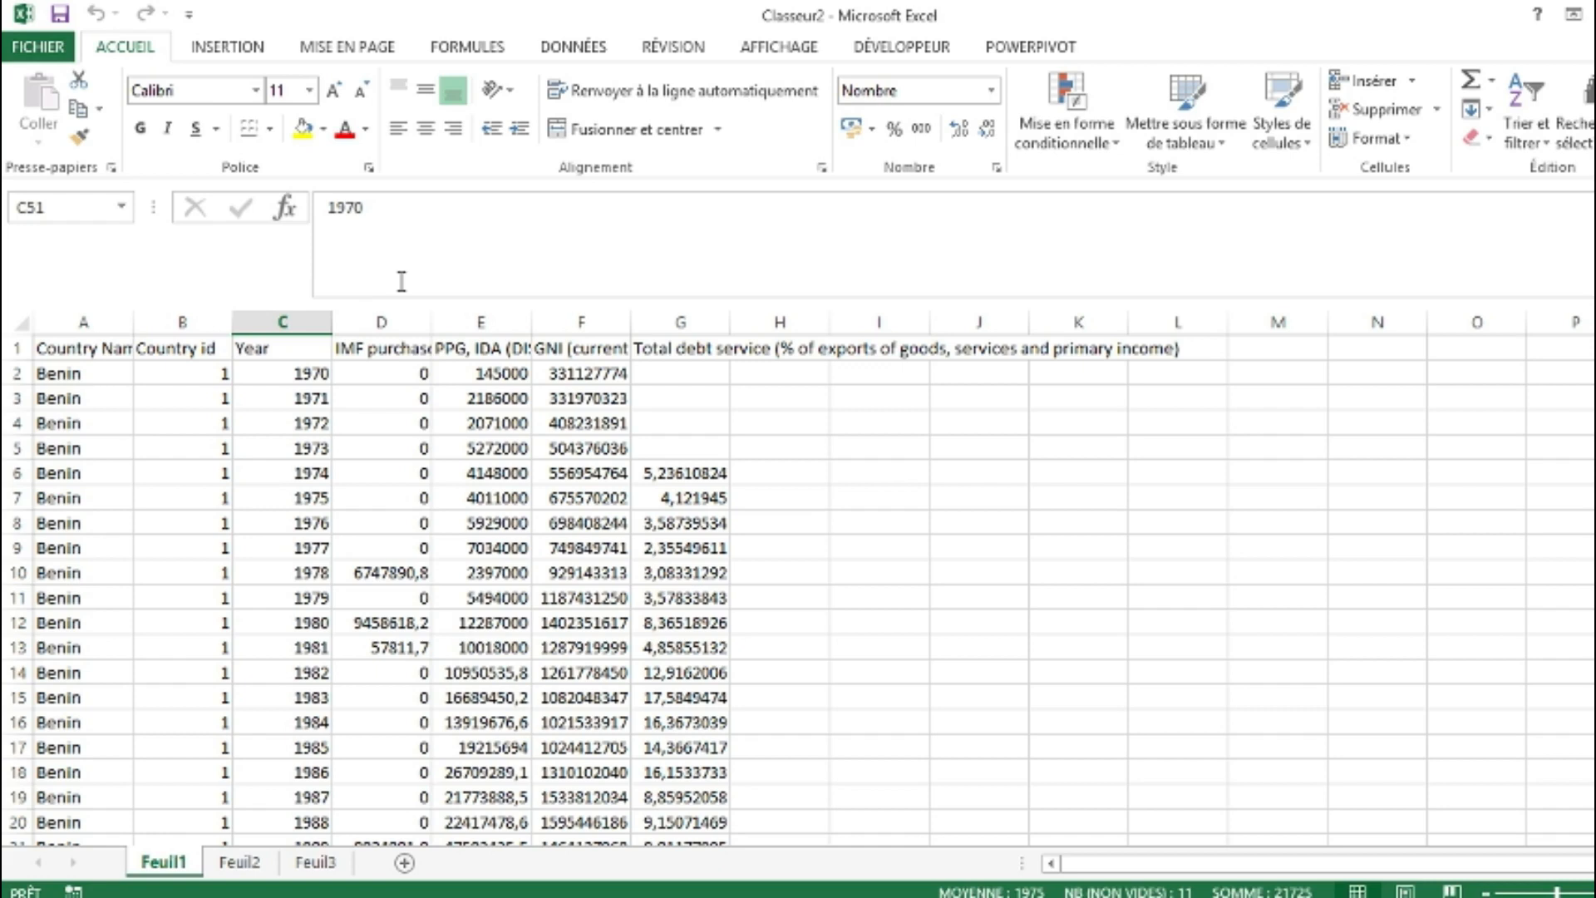
Step: Read the full IMF purchases header in column D and inspect Benin's values for 1970, 1978 and 1979
left_click(402, 317)
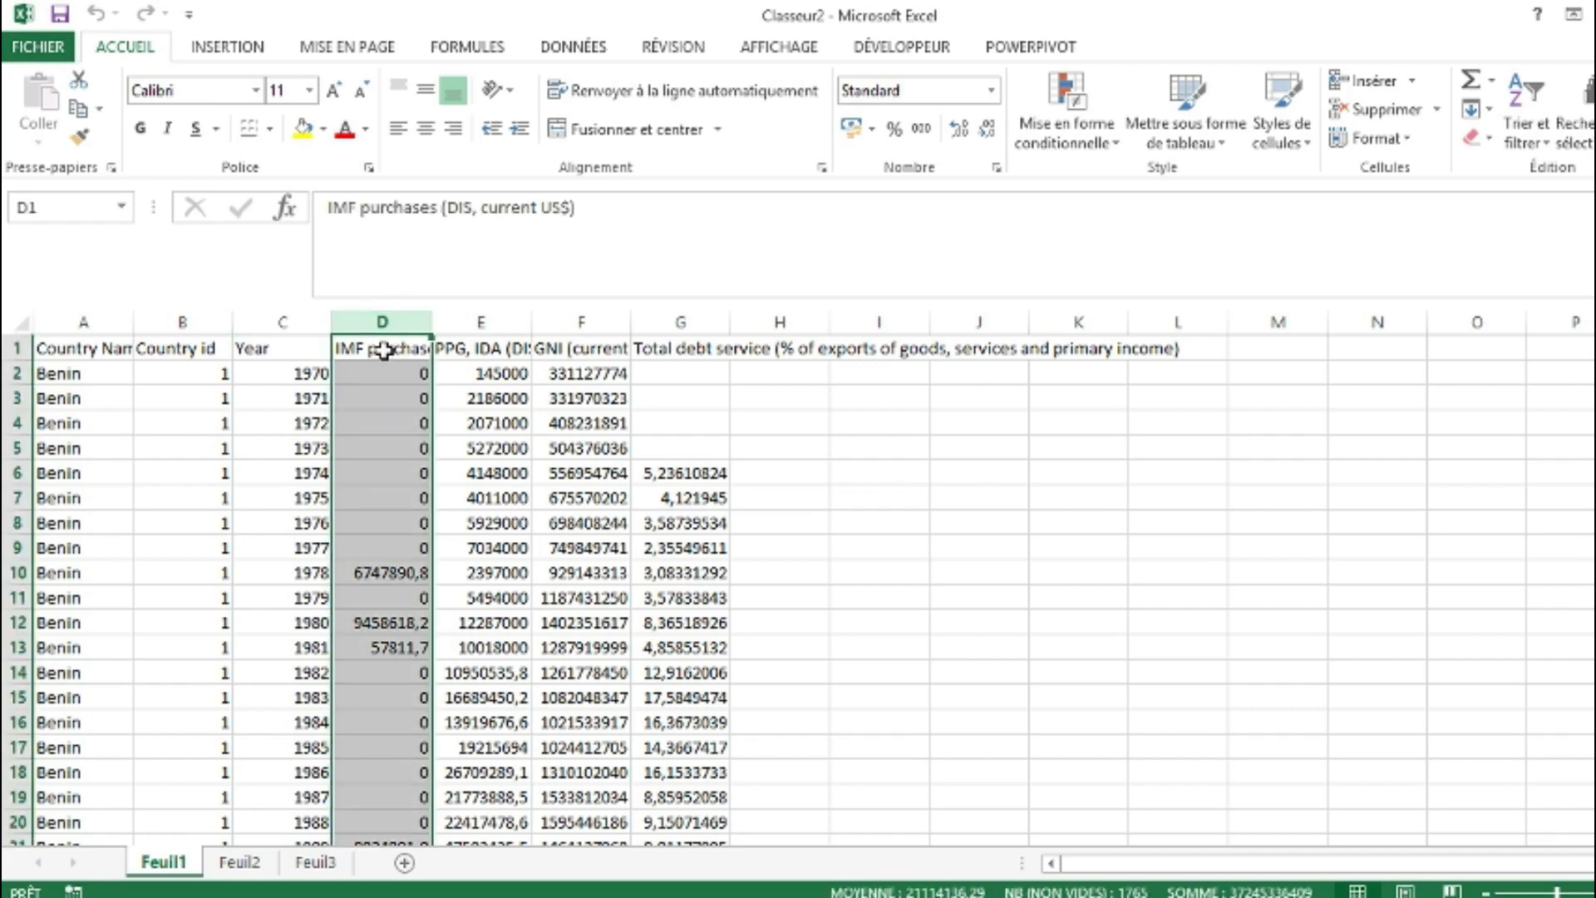
left_click(381, 350)
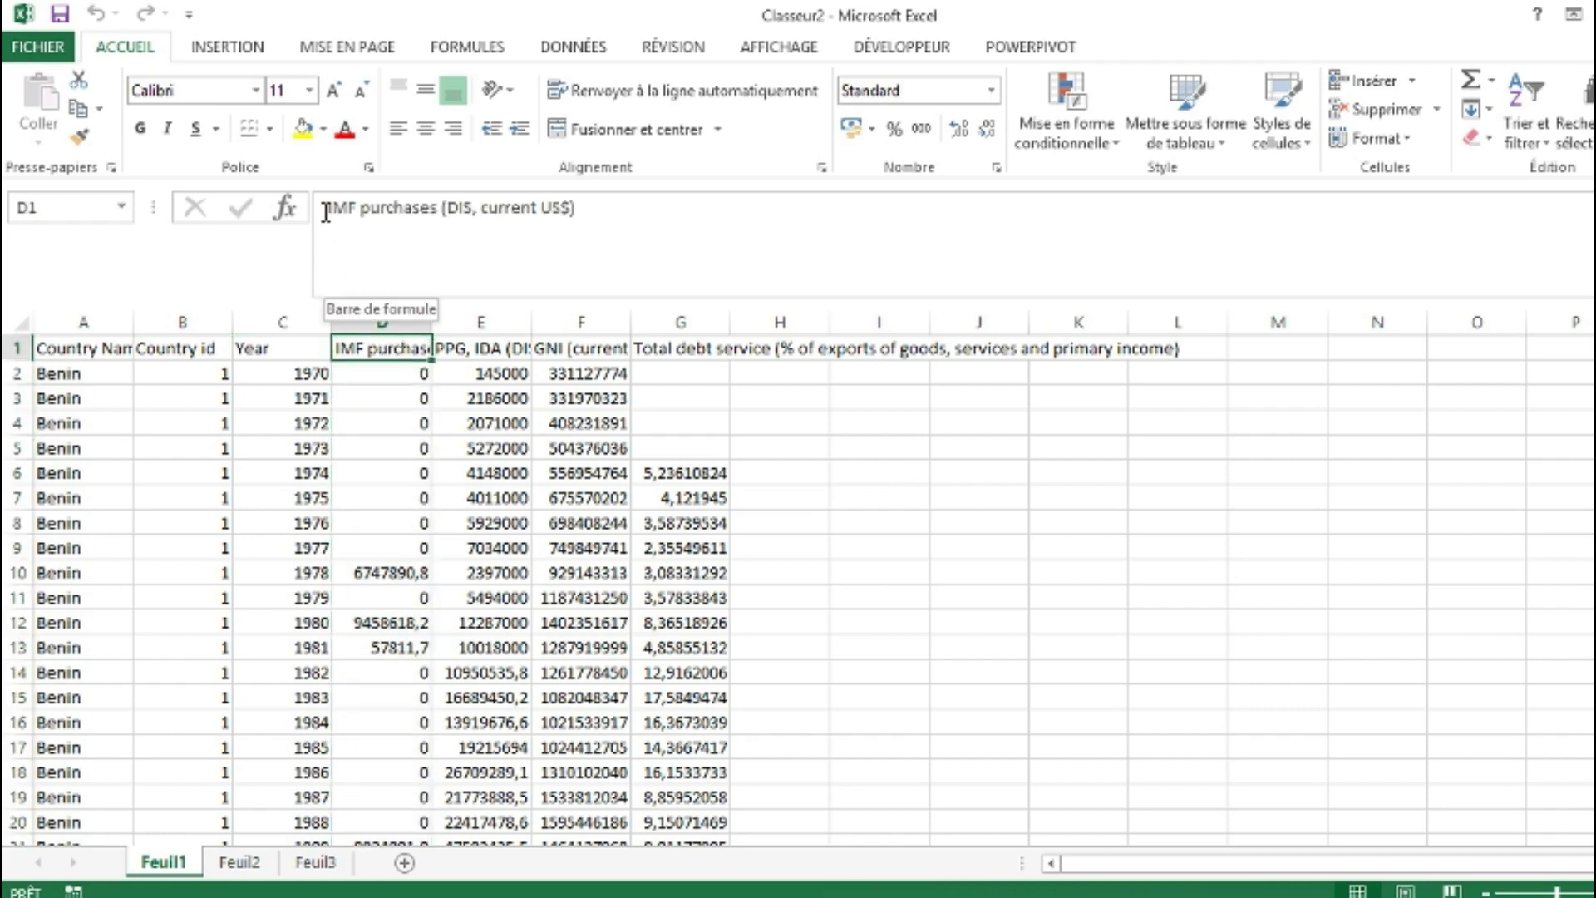
left_click_drag(325, 212, 508, 210)
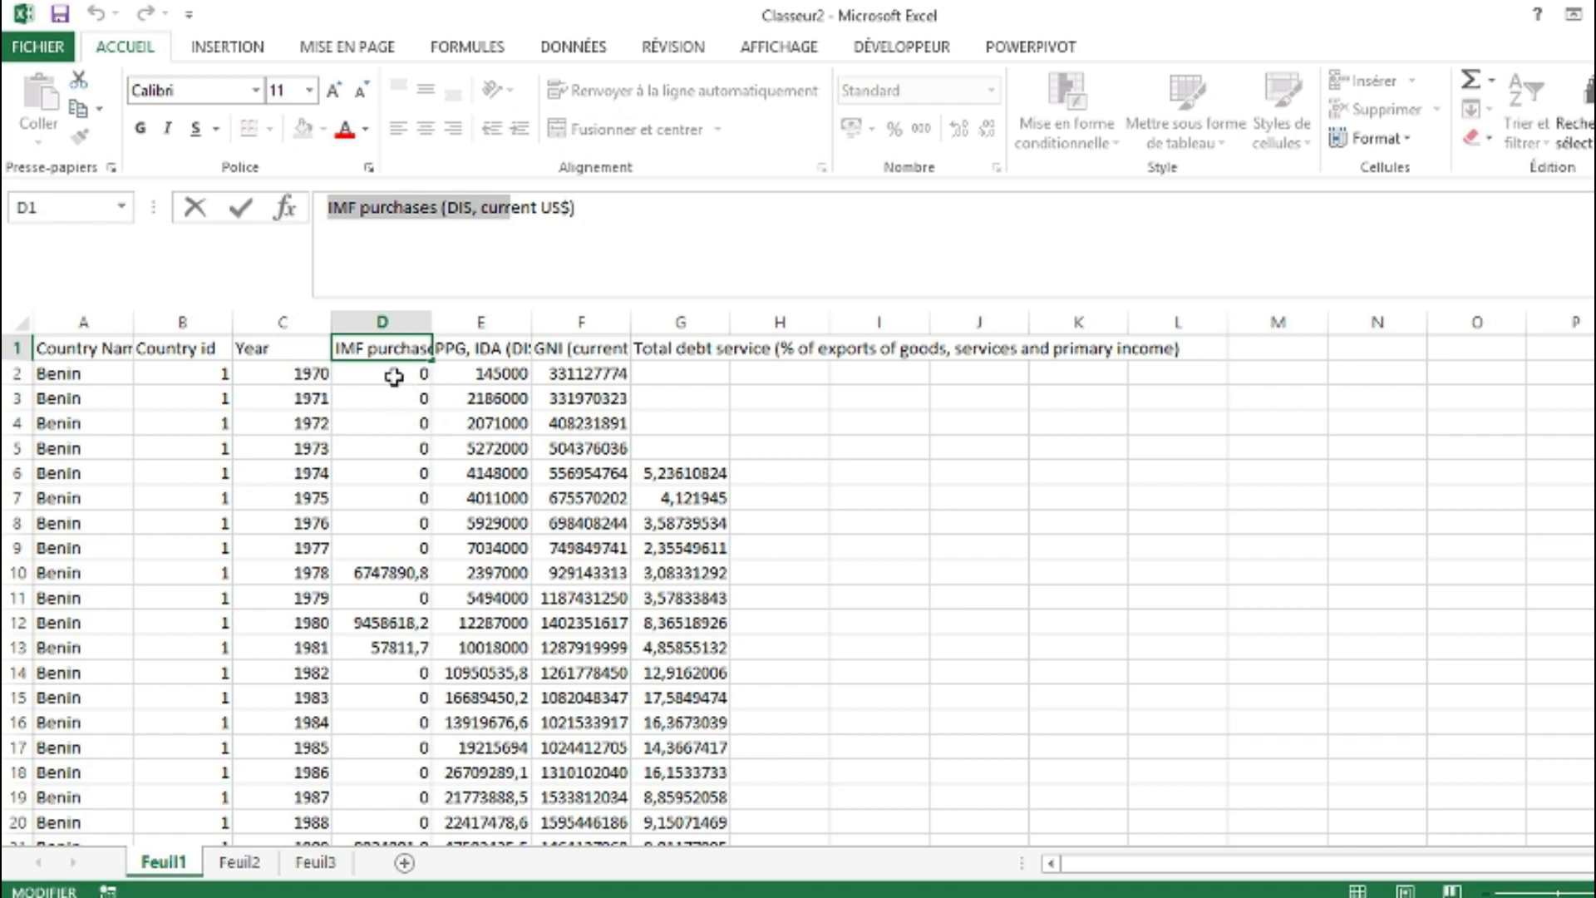
left_click(394, 376)
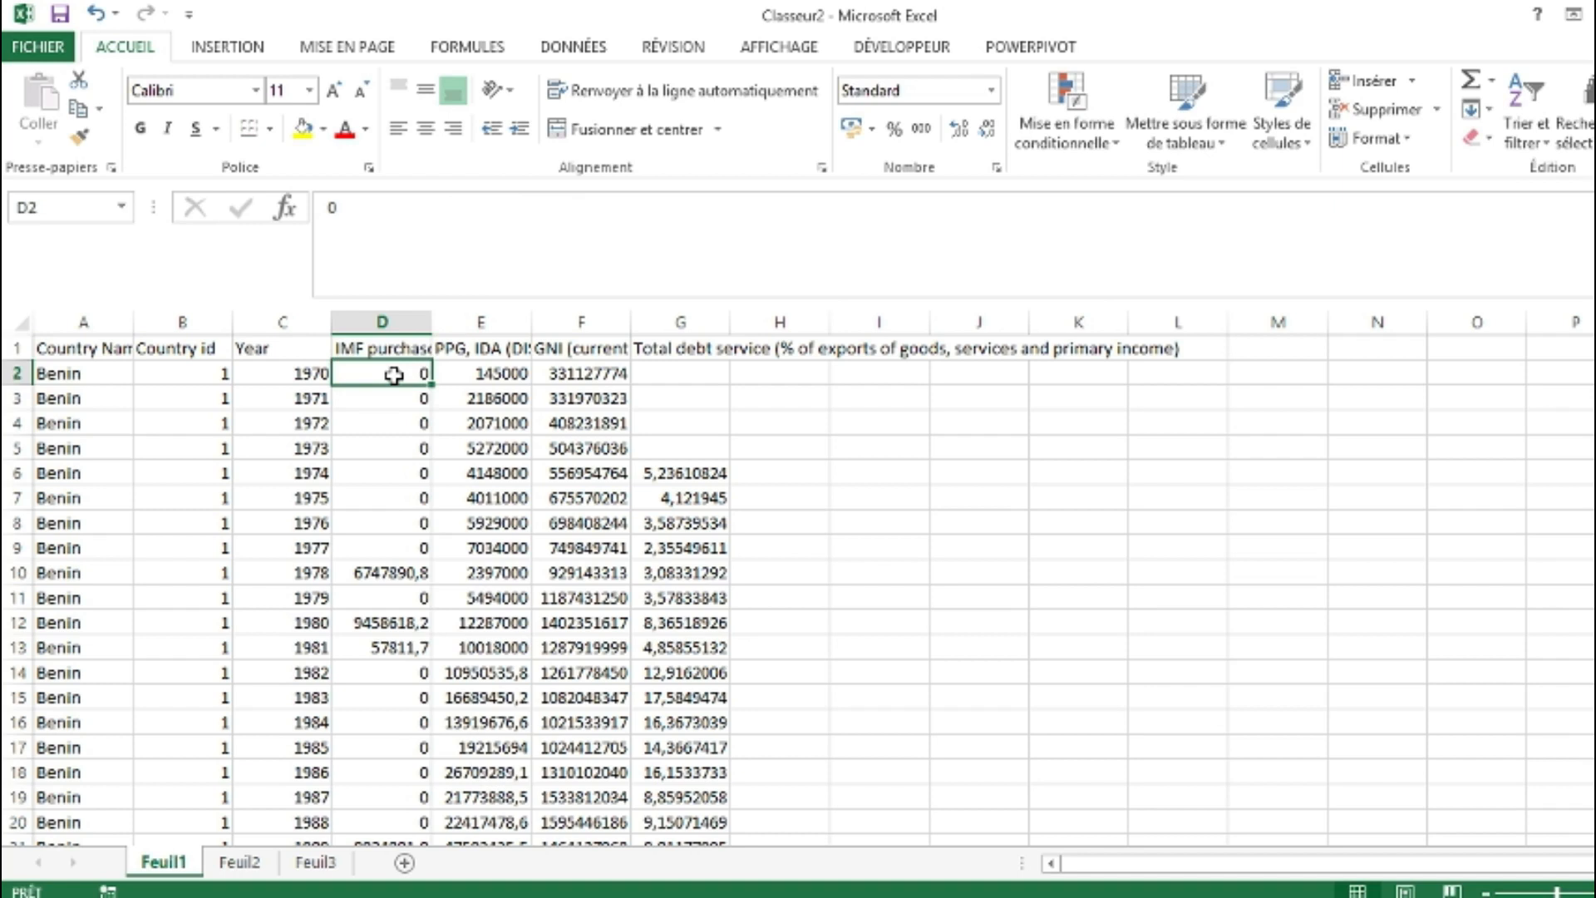
left_click(74, 380)
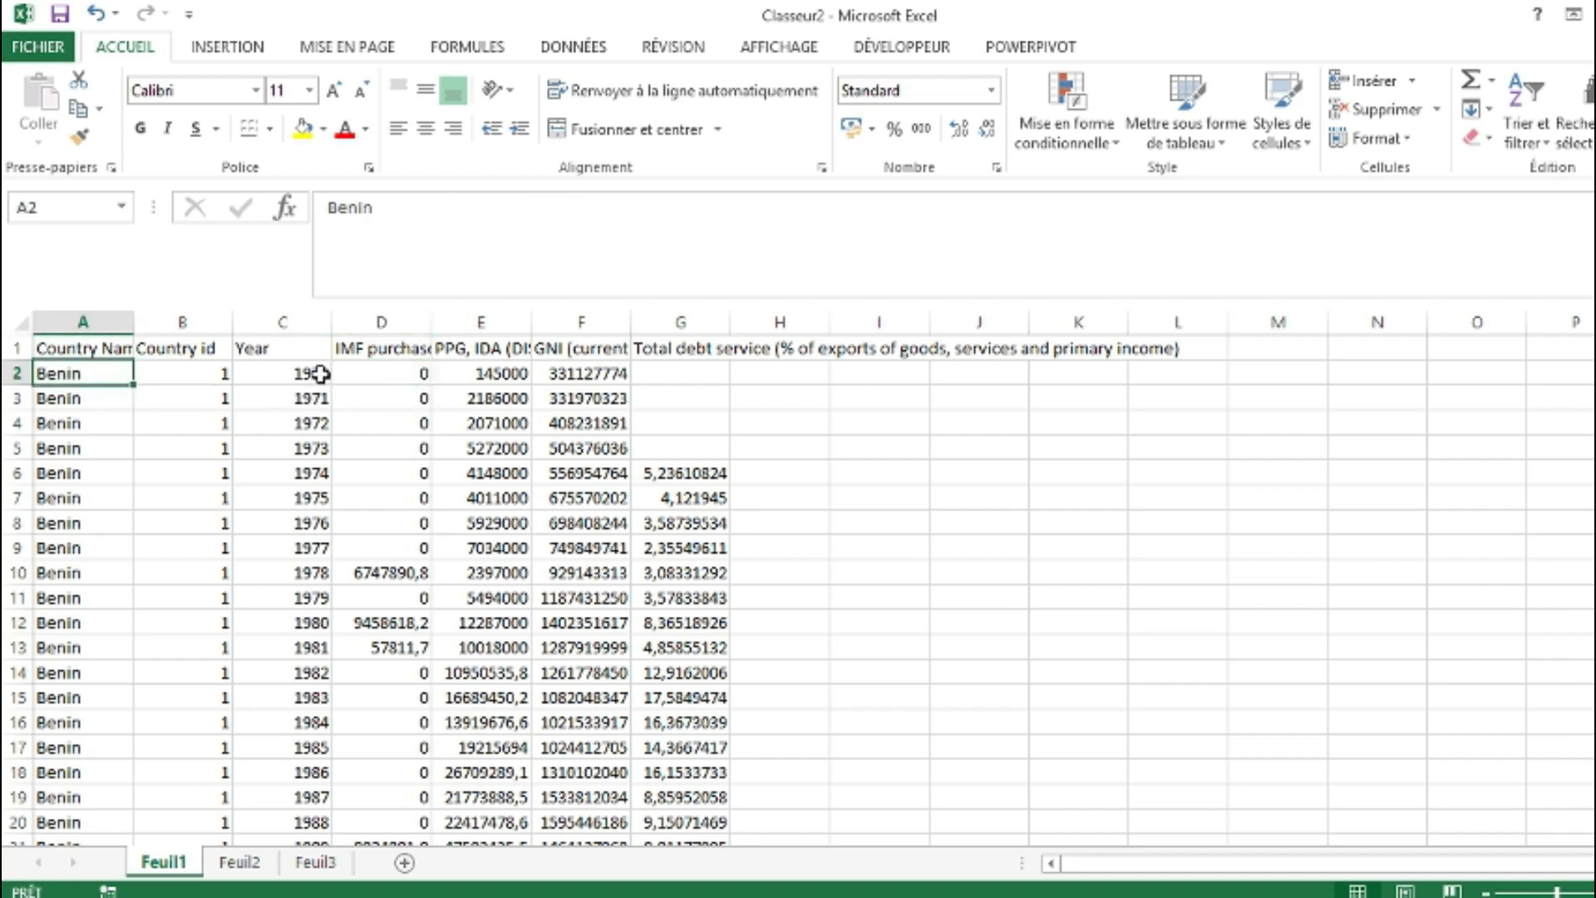
left_click(411, 377)
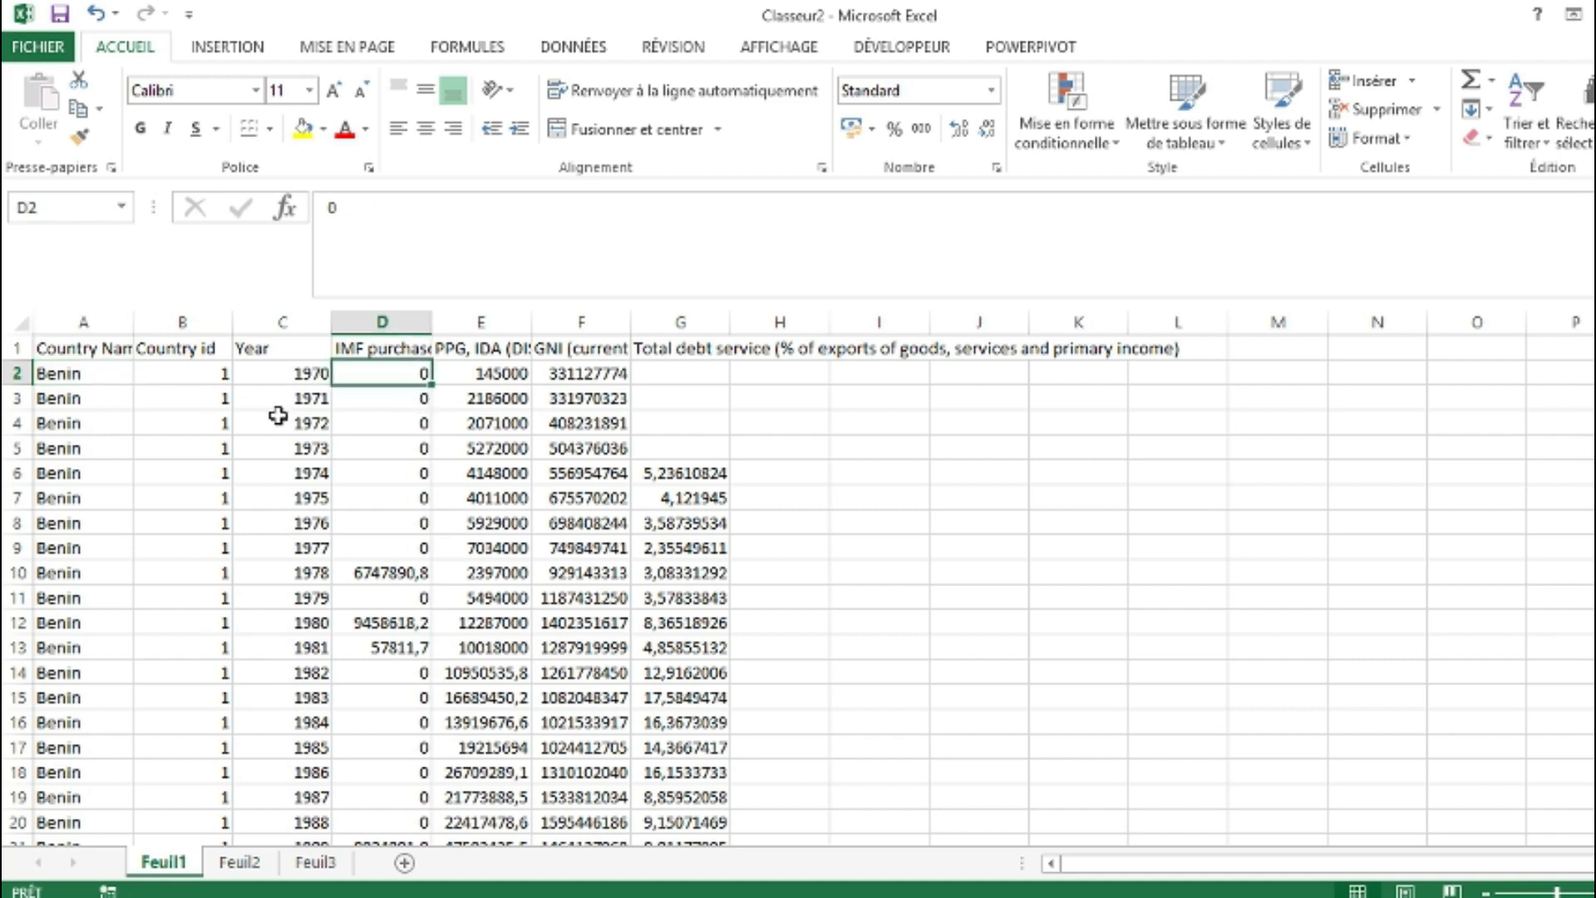
left_click(411, 574)
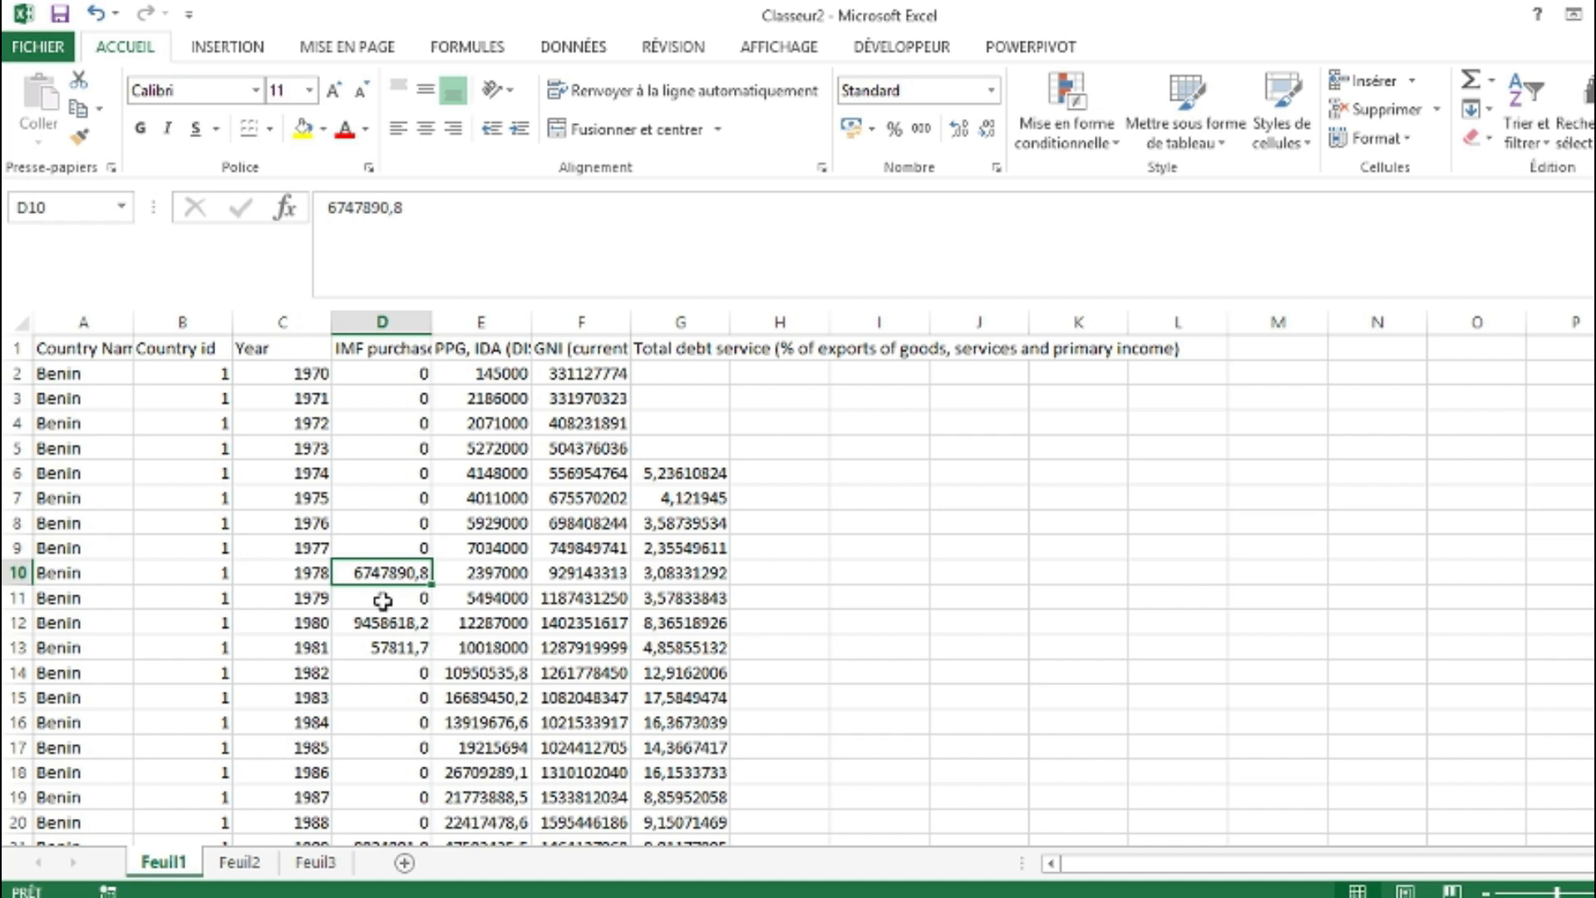
left_click(383, 601)
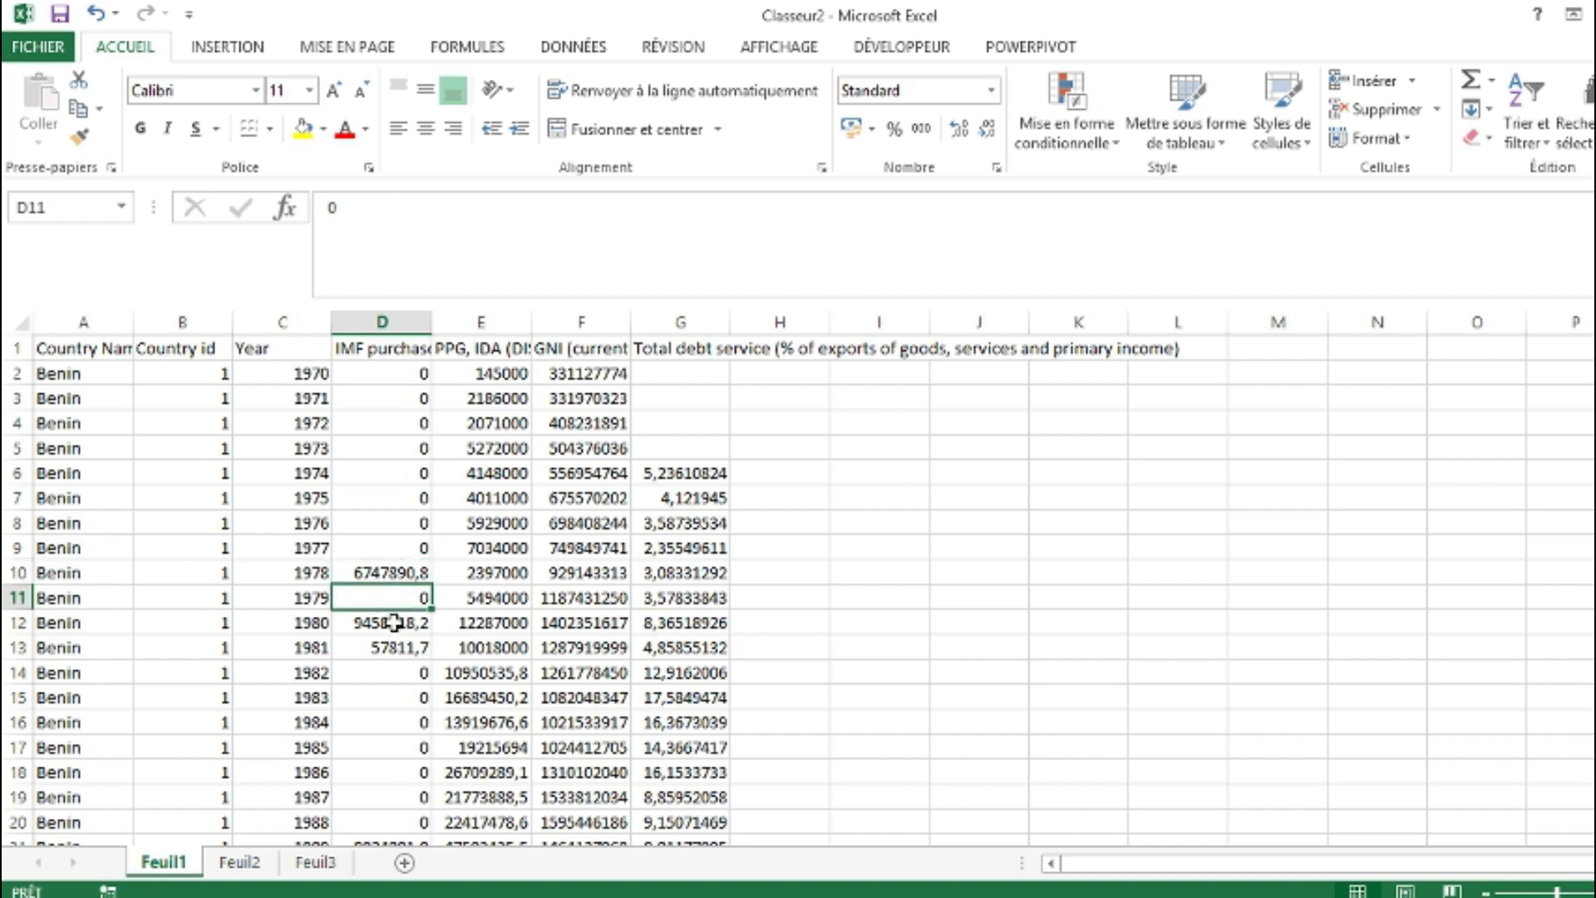
Step: Examine the IMF purchases values for the following countries, including the Burkina Faso rows from 1971 to 1980
scroll(405, 638, "down", 3)
scroll(405, 639, "down", 19)
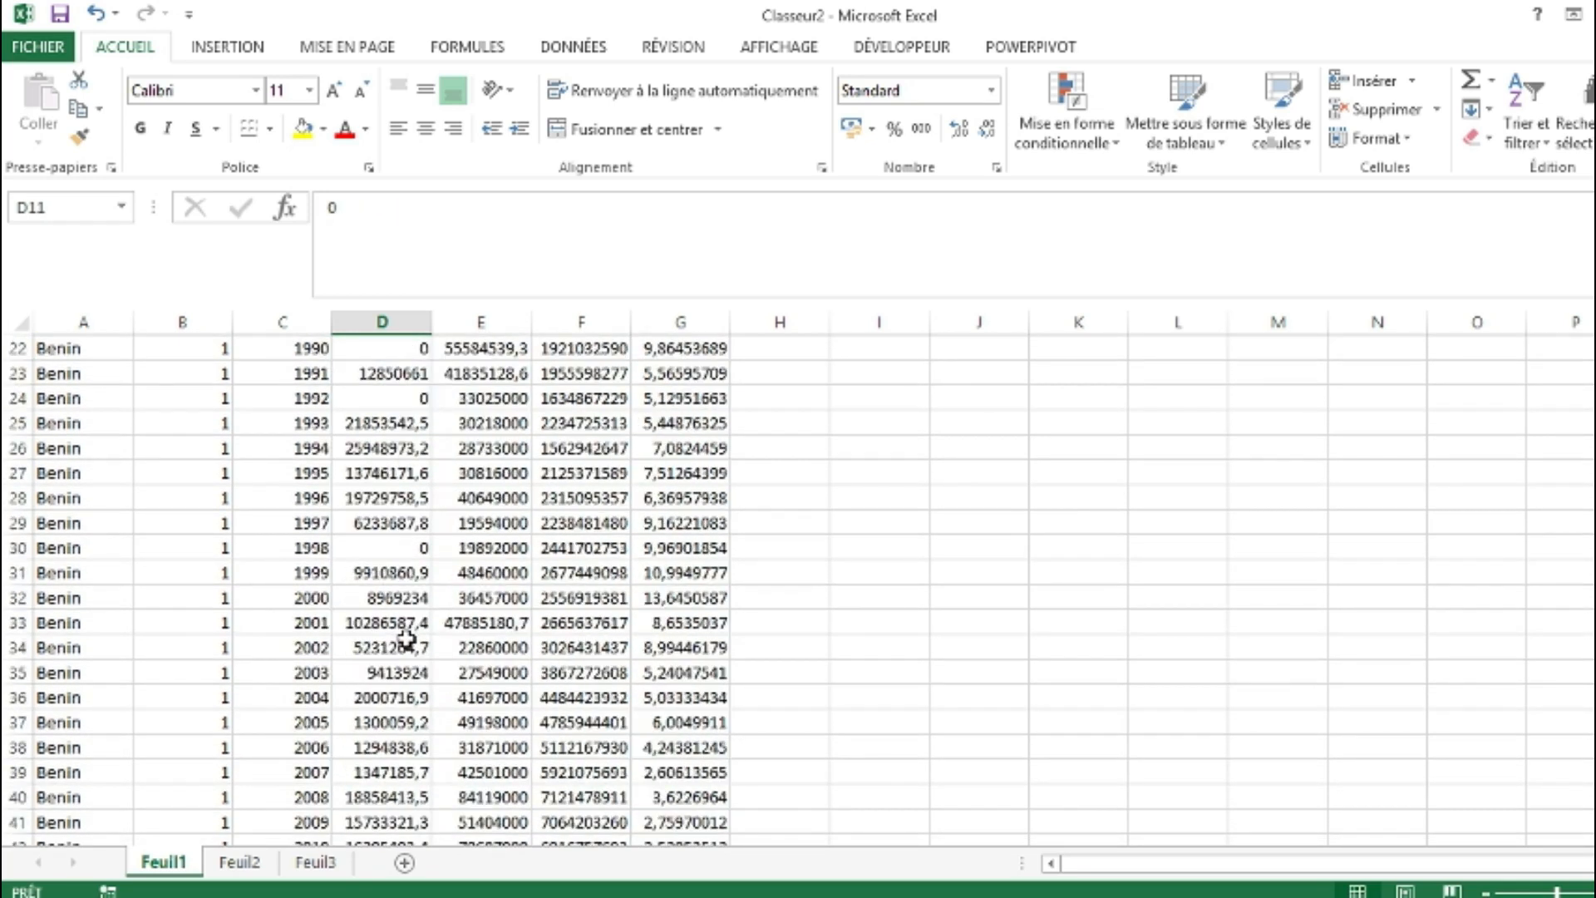
scroll(406, 638, "down", 10)
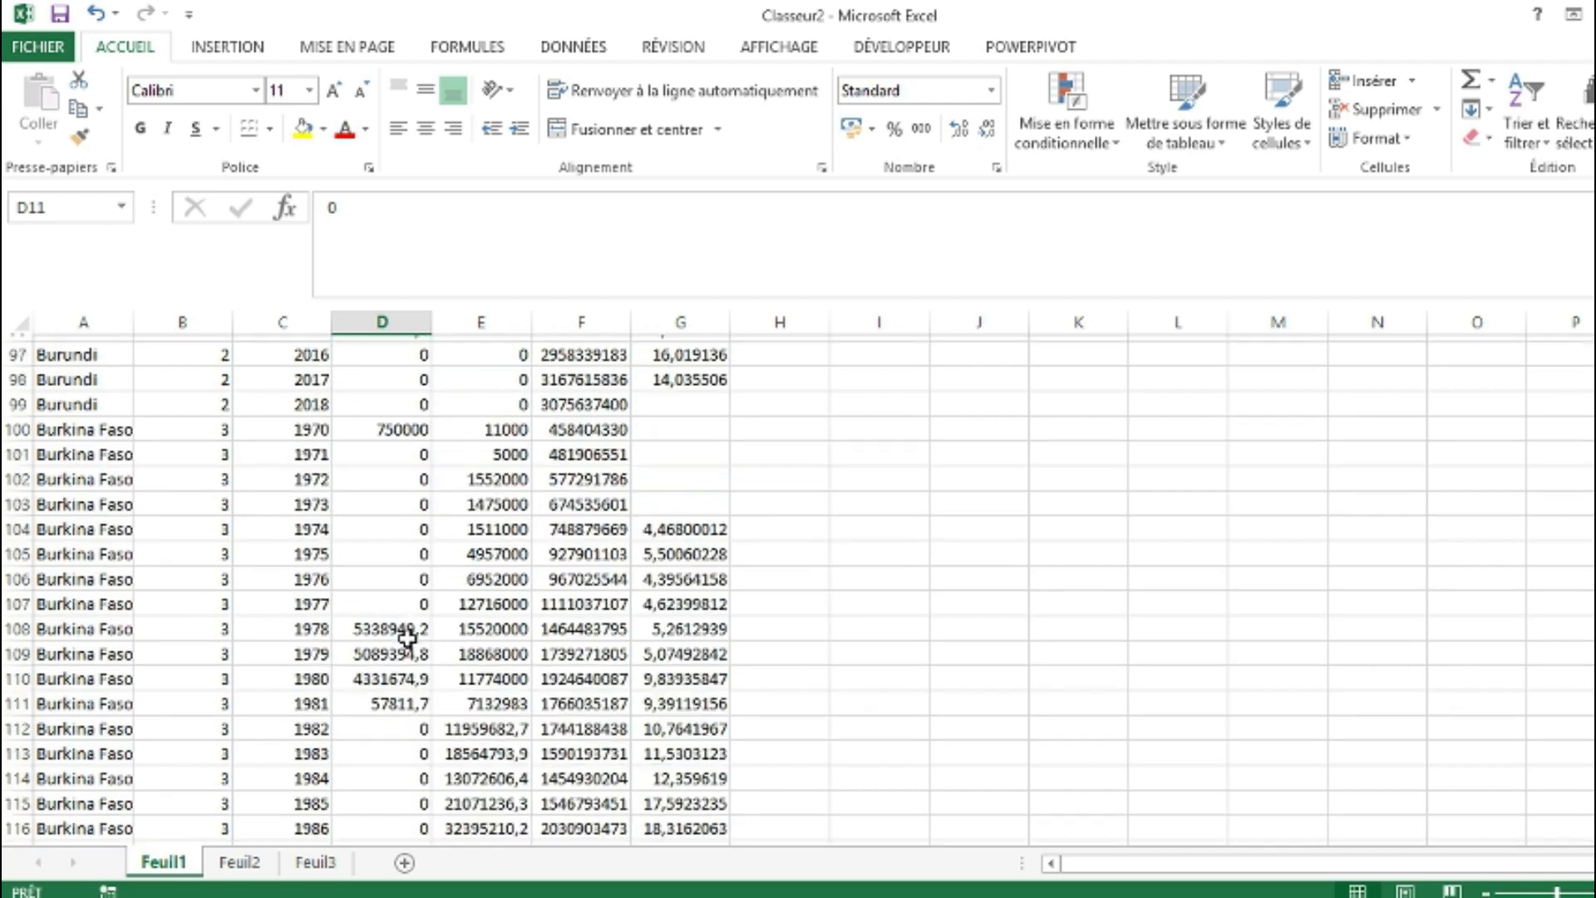
scroll(406, 639, "down", 9)
scroll(406, 639, "up", 8)
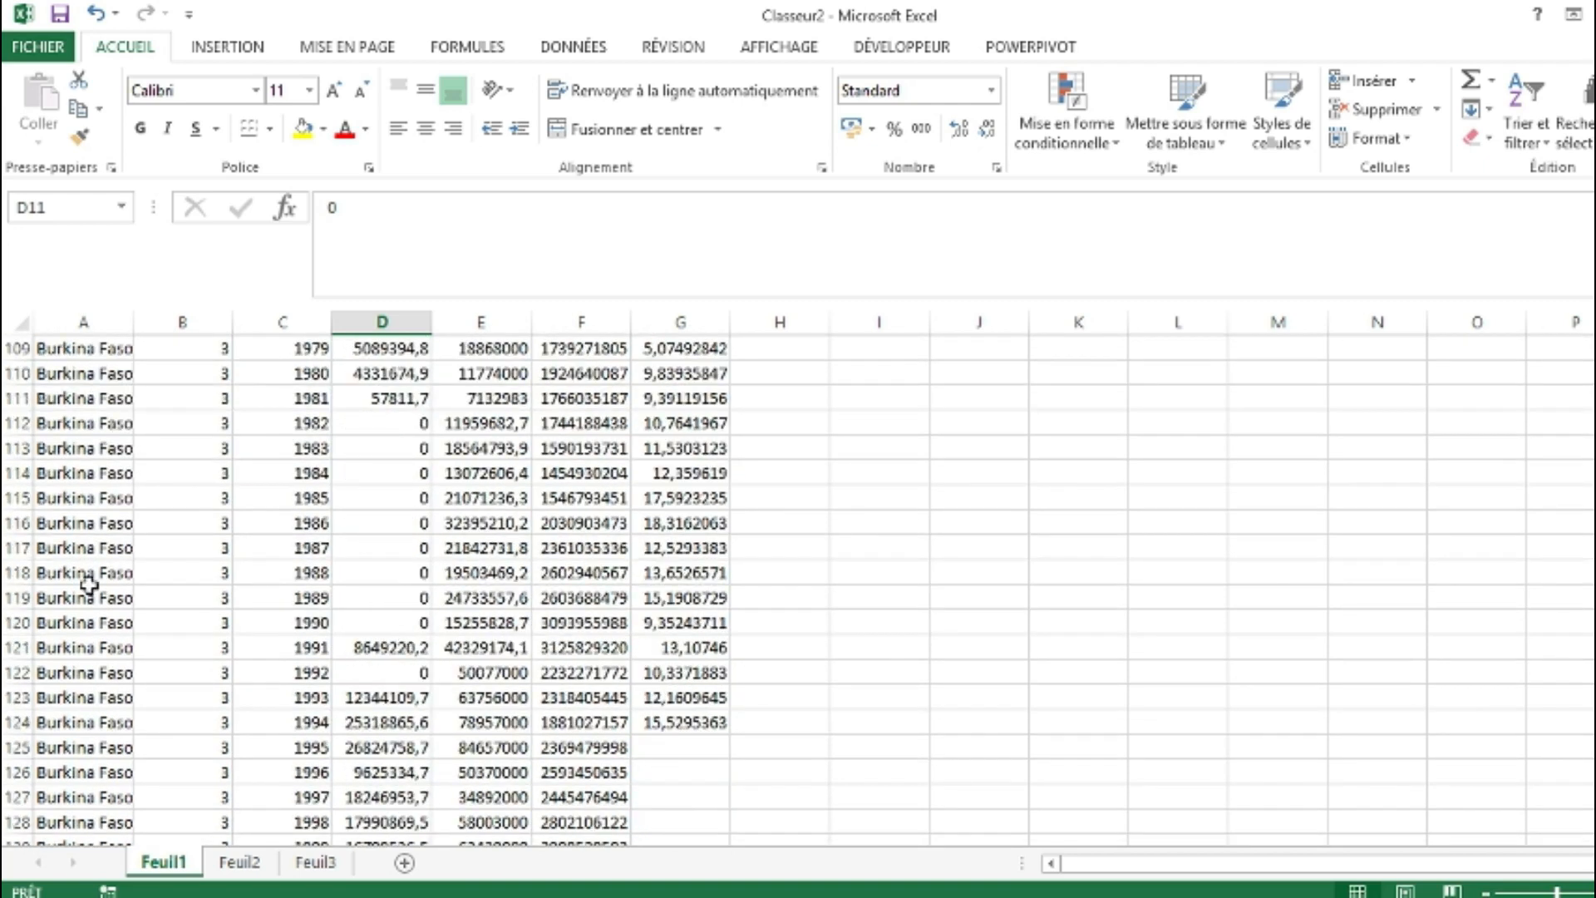
scroll(68, 575, "up", 2)
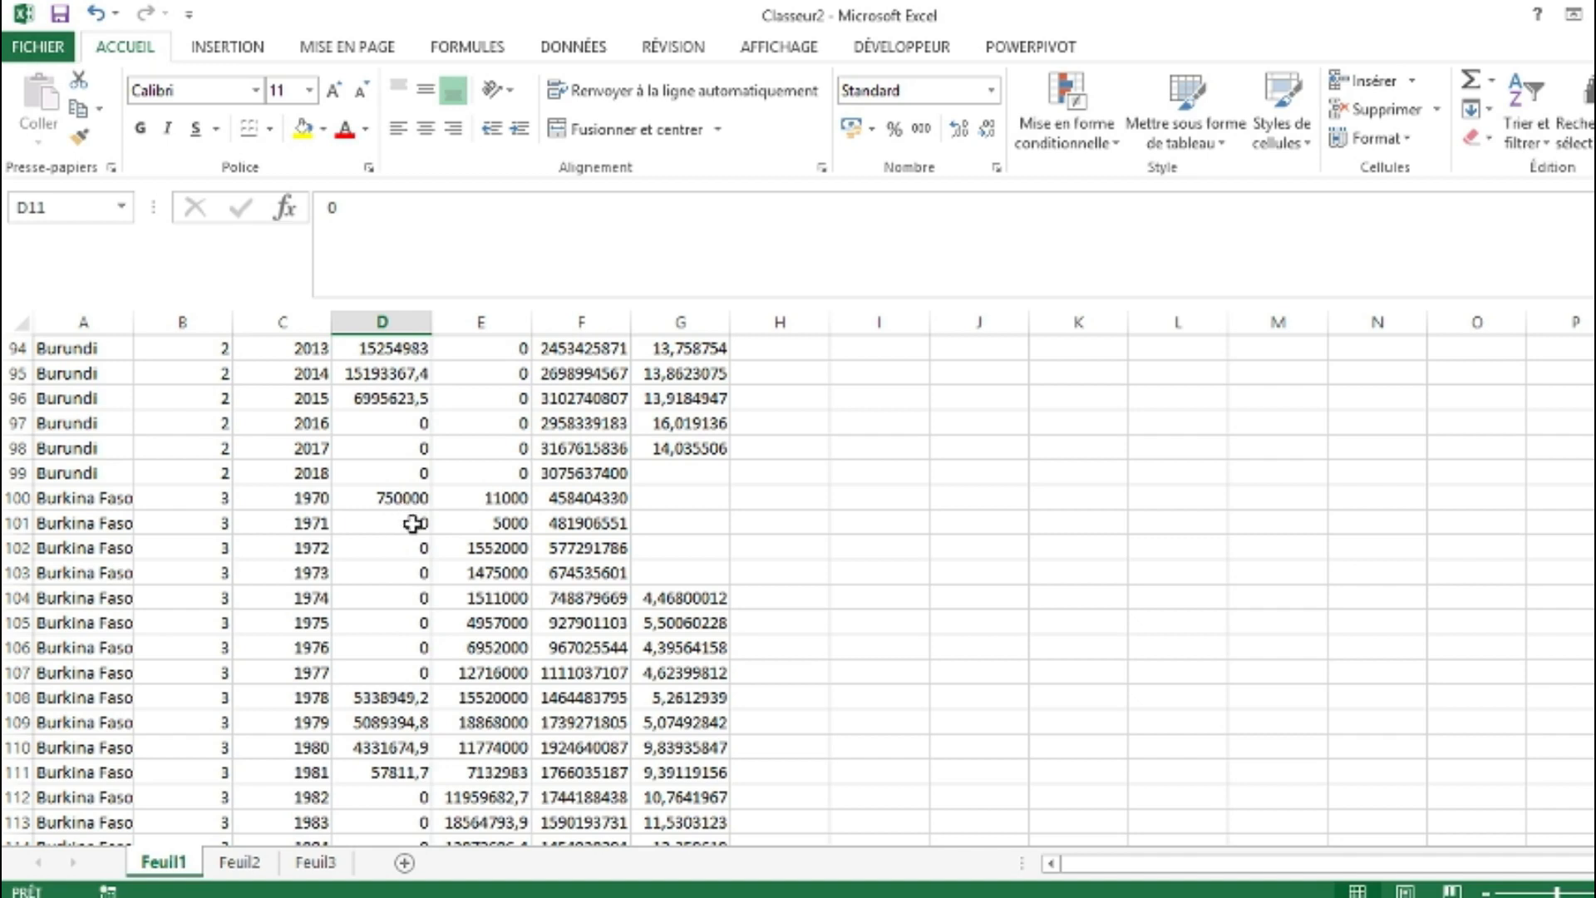
left_click_drag(413, 523, 395, 756)
scroll(371, 723, "up", 11)
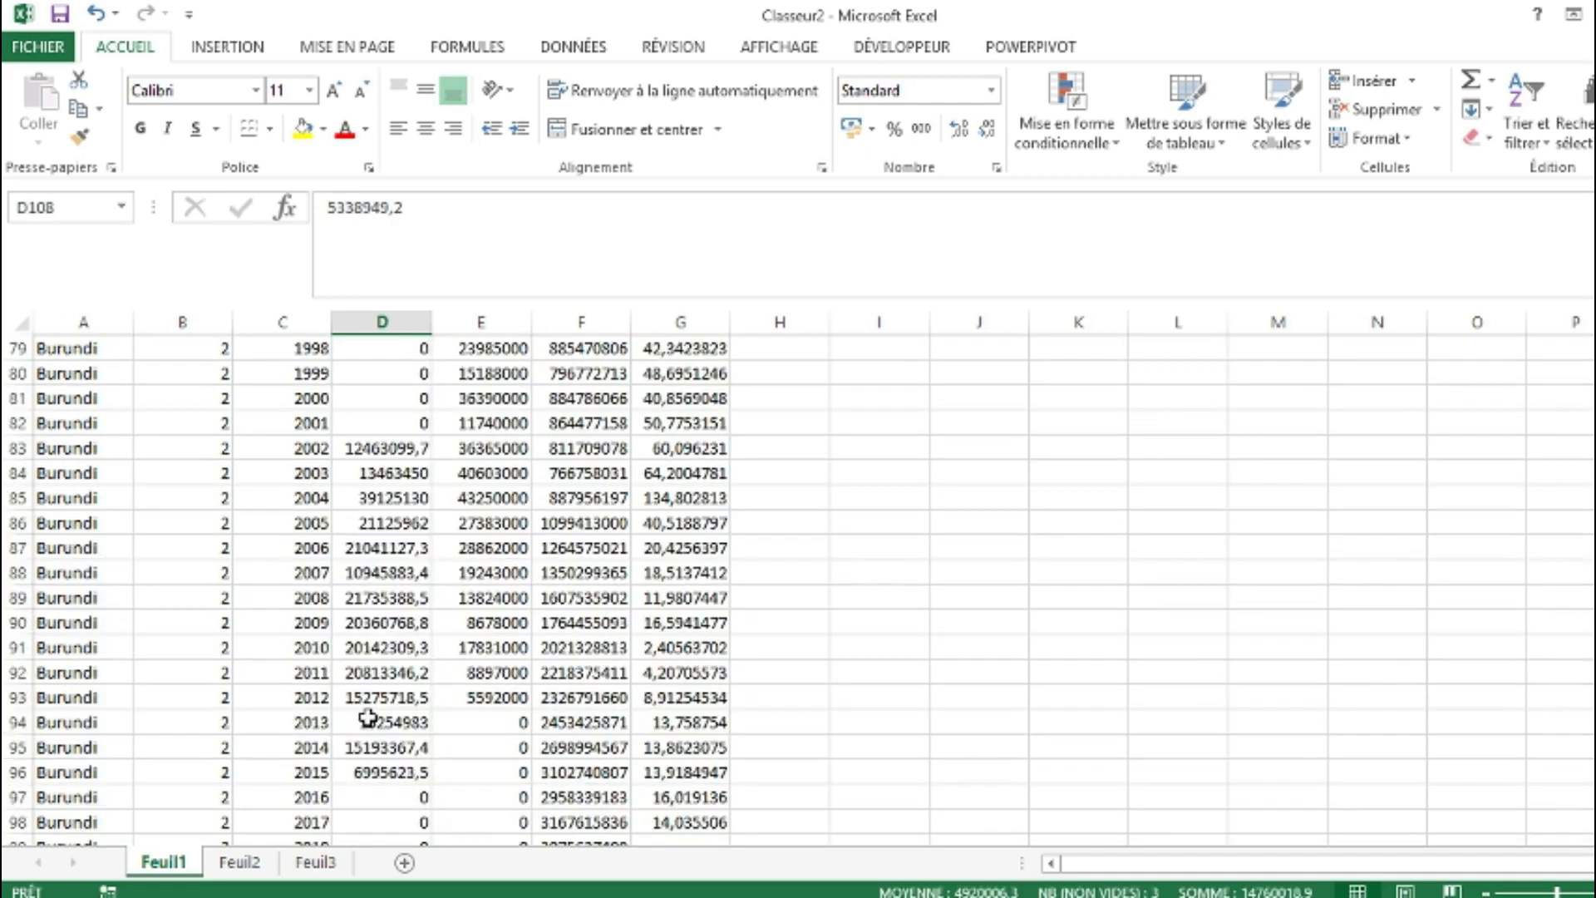
scroll(392, 731, "up", 20)
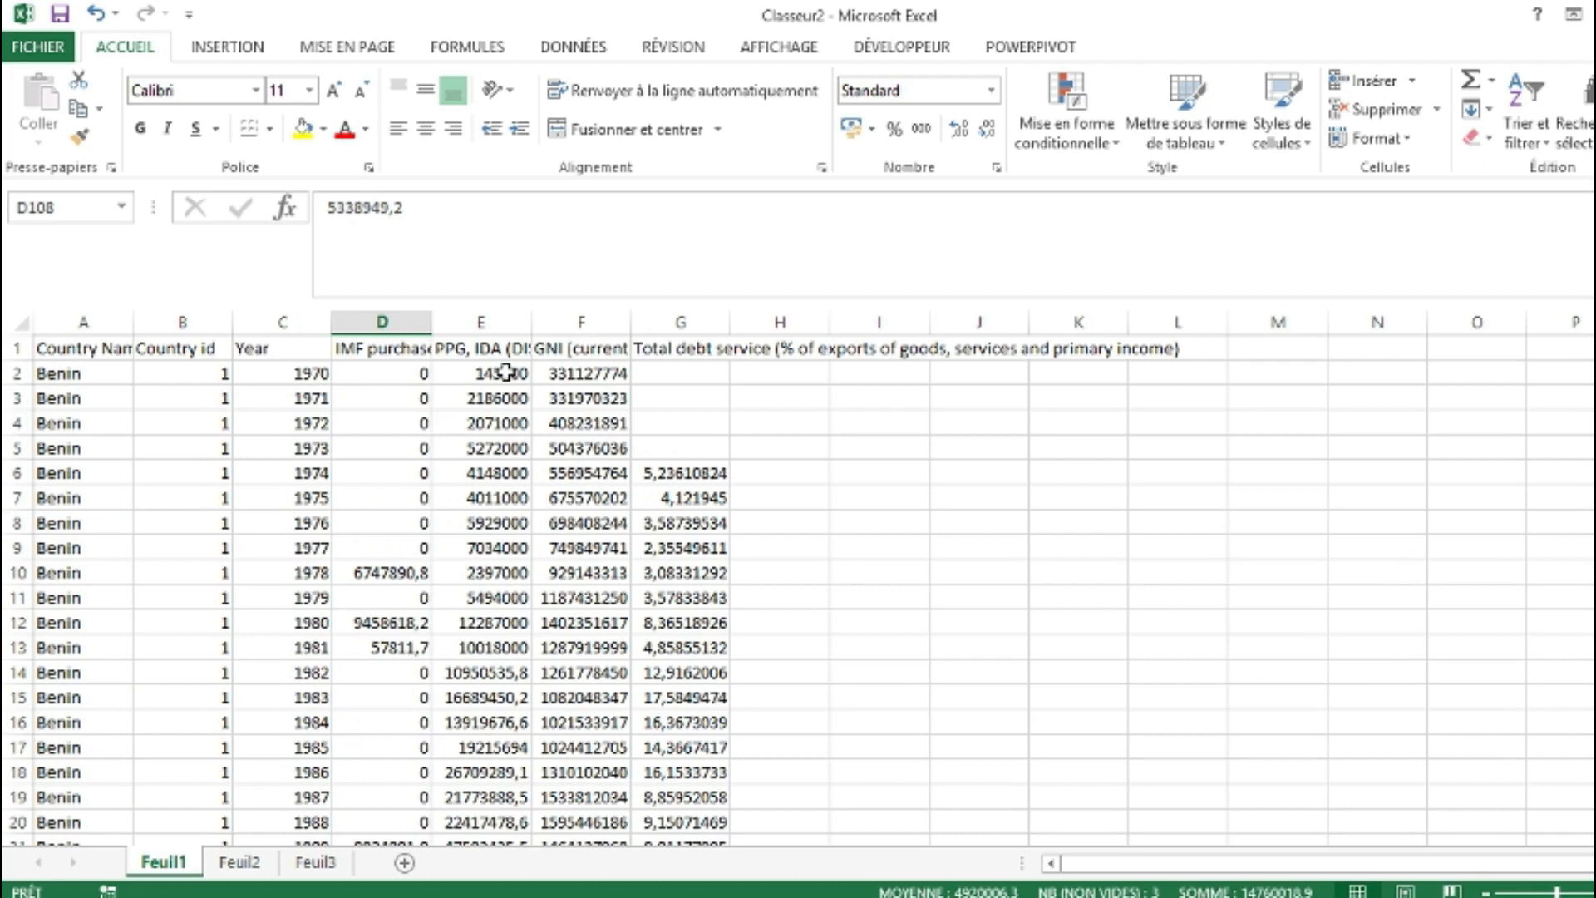
Step: Read the full headers of the PPG, IDA, GNI and Total debt service columns
left_click(482, 348)
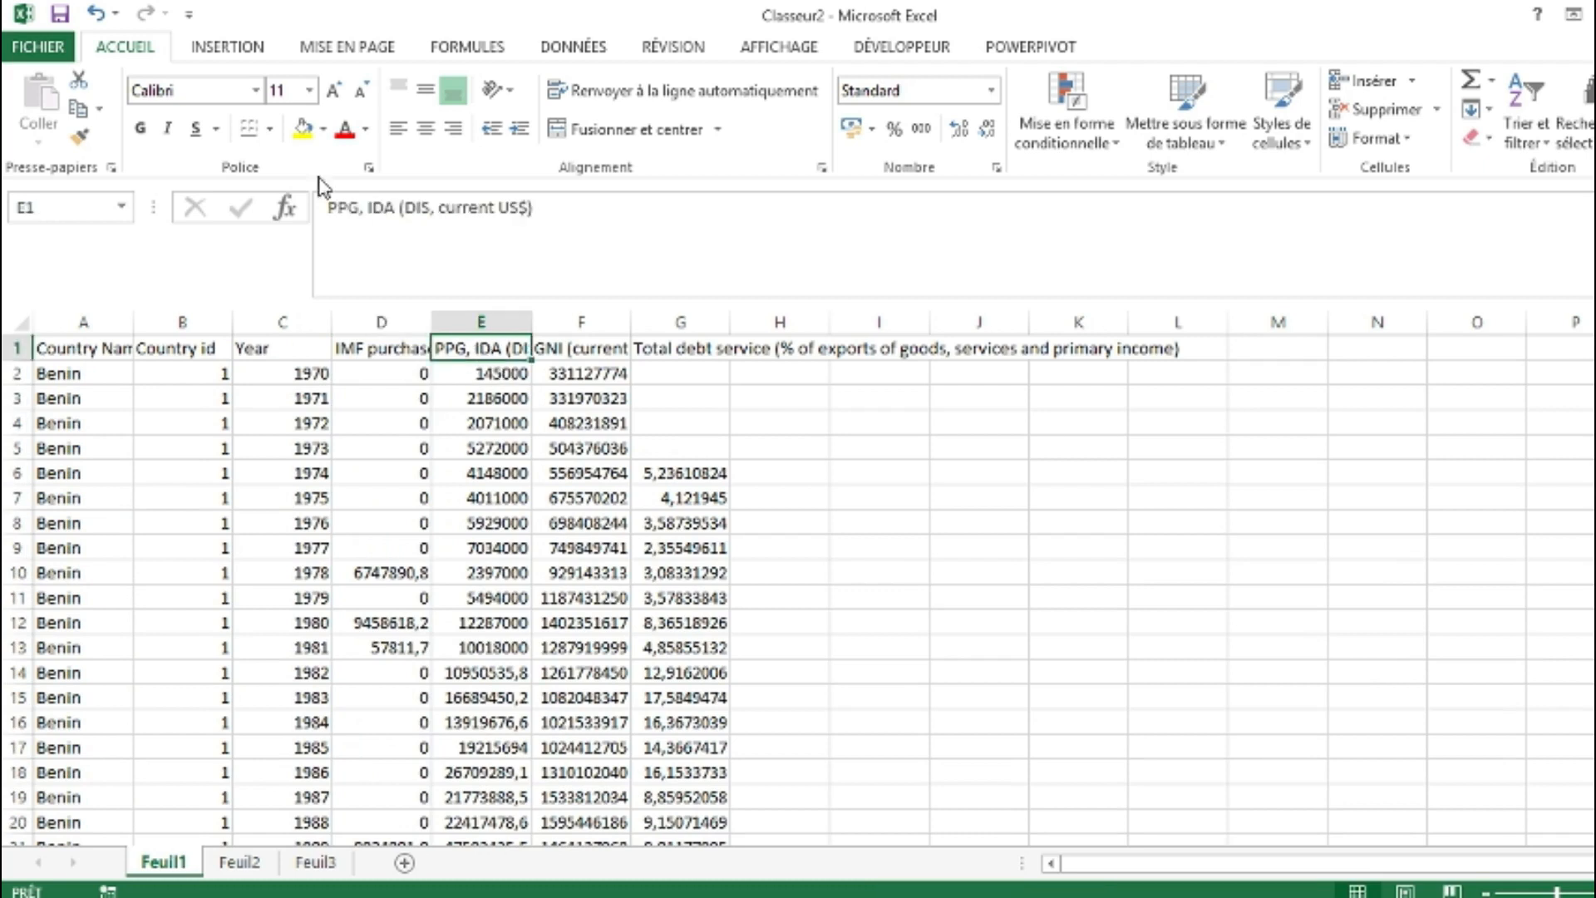
left_click_drag(330, 208, 373, 213)
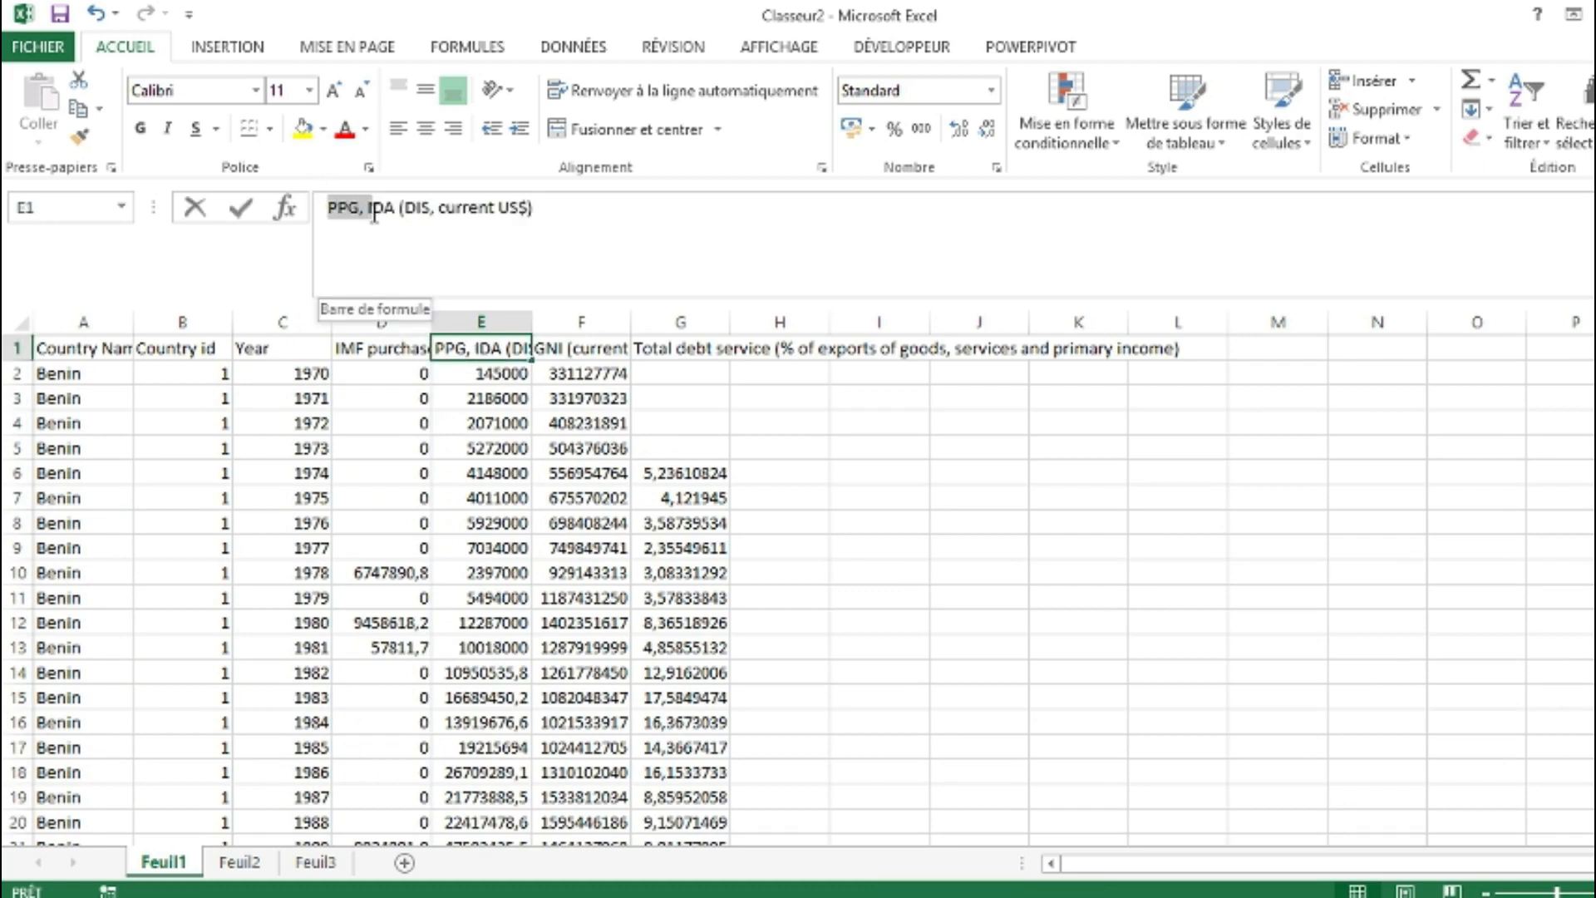
left_click(568, 349)
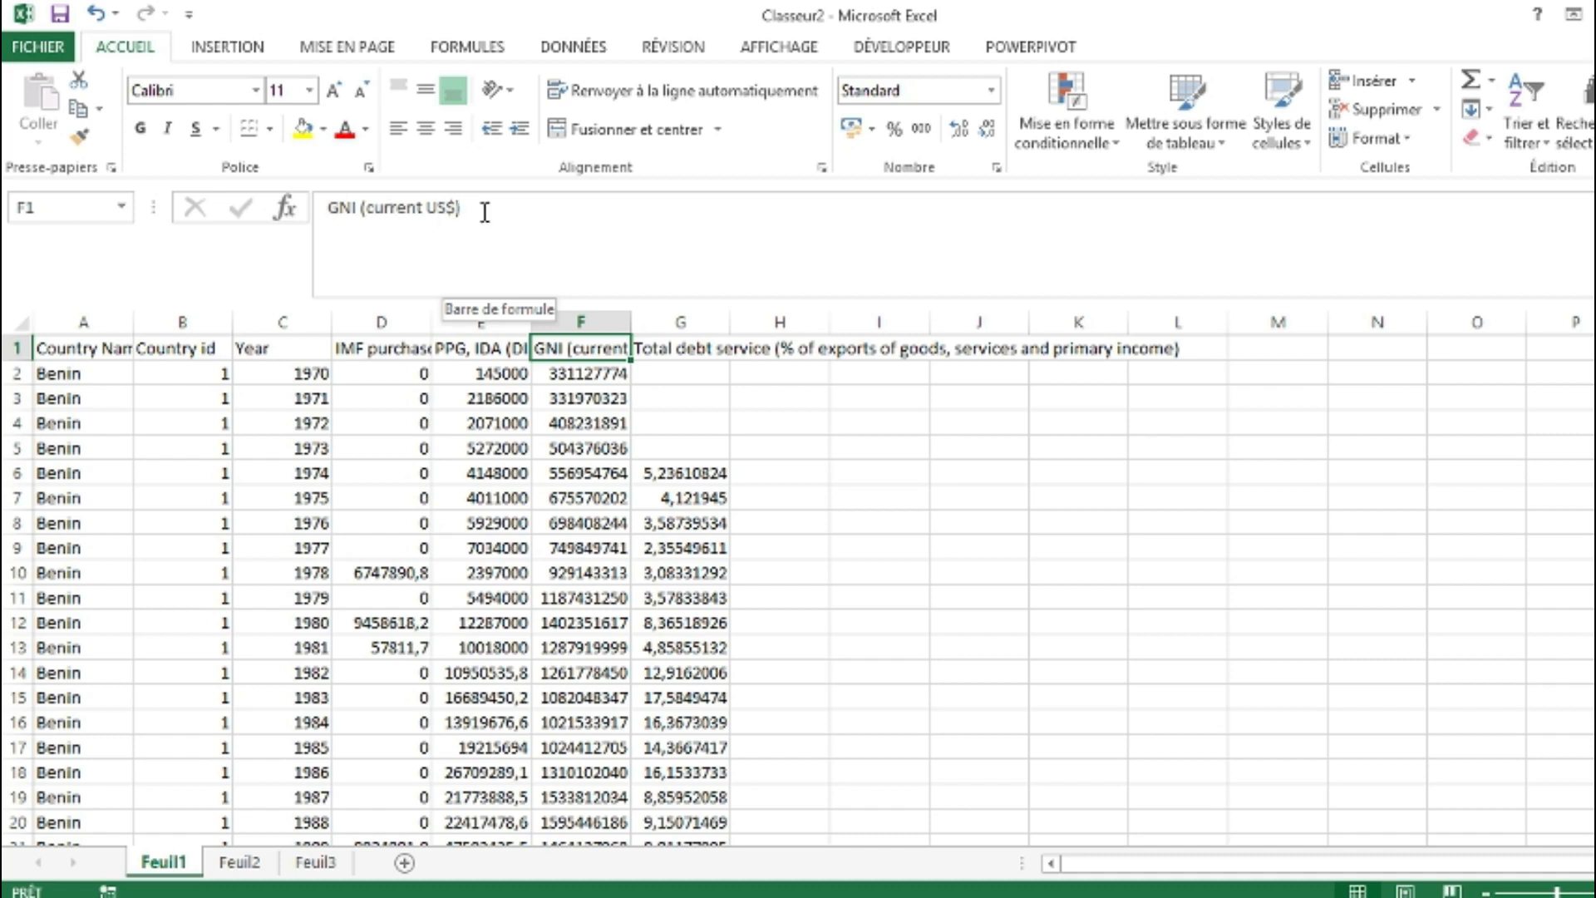
left_click(696, 349)
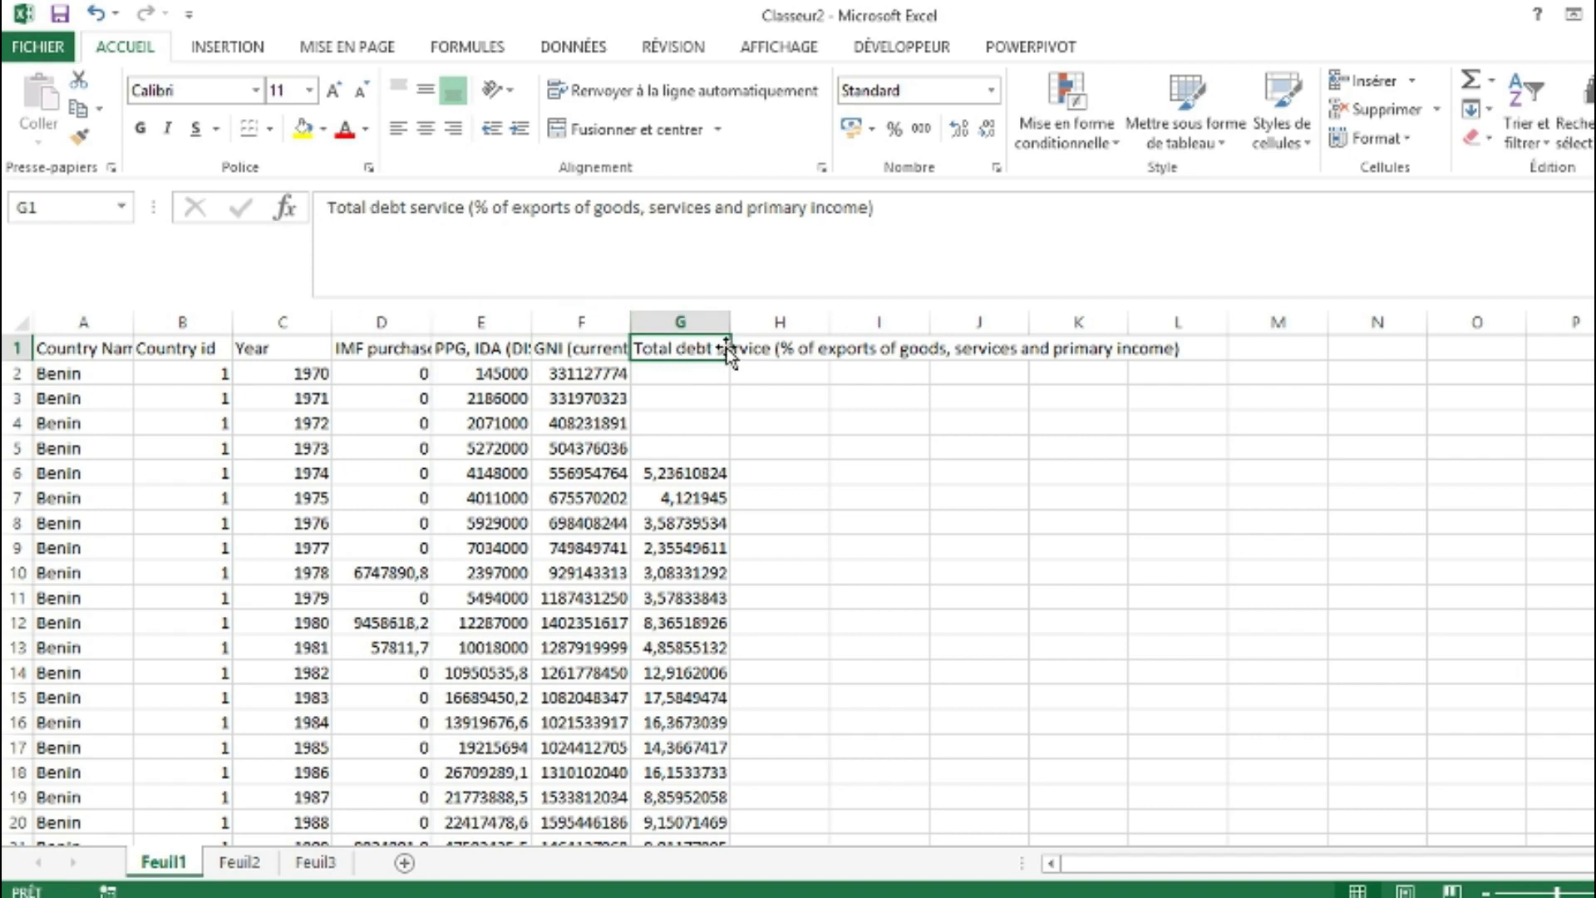
left_click(463, 208)
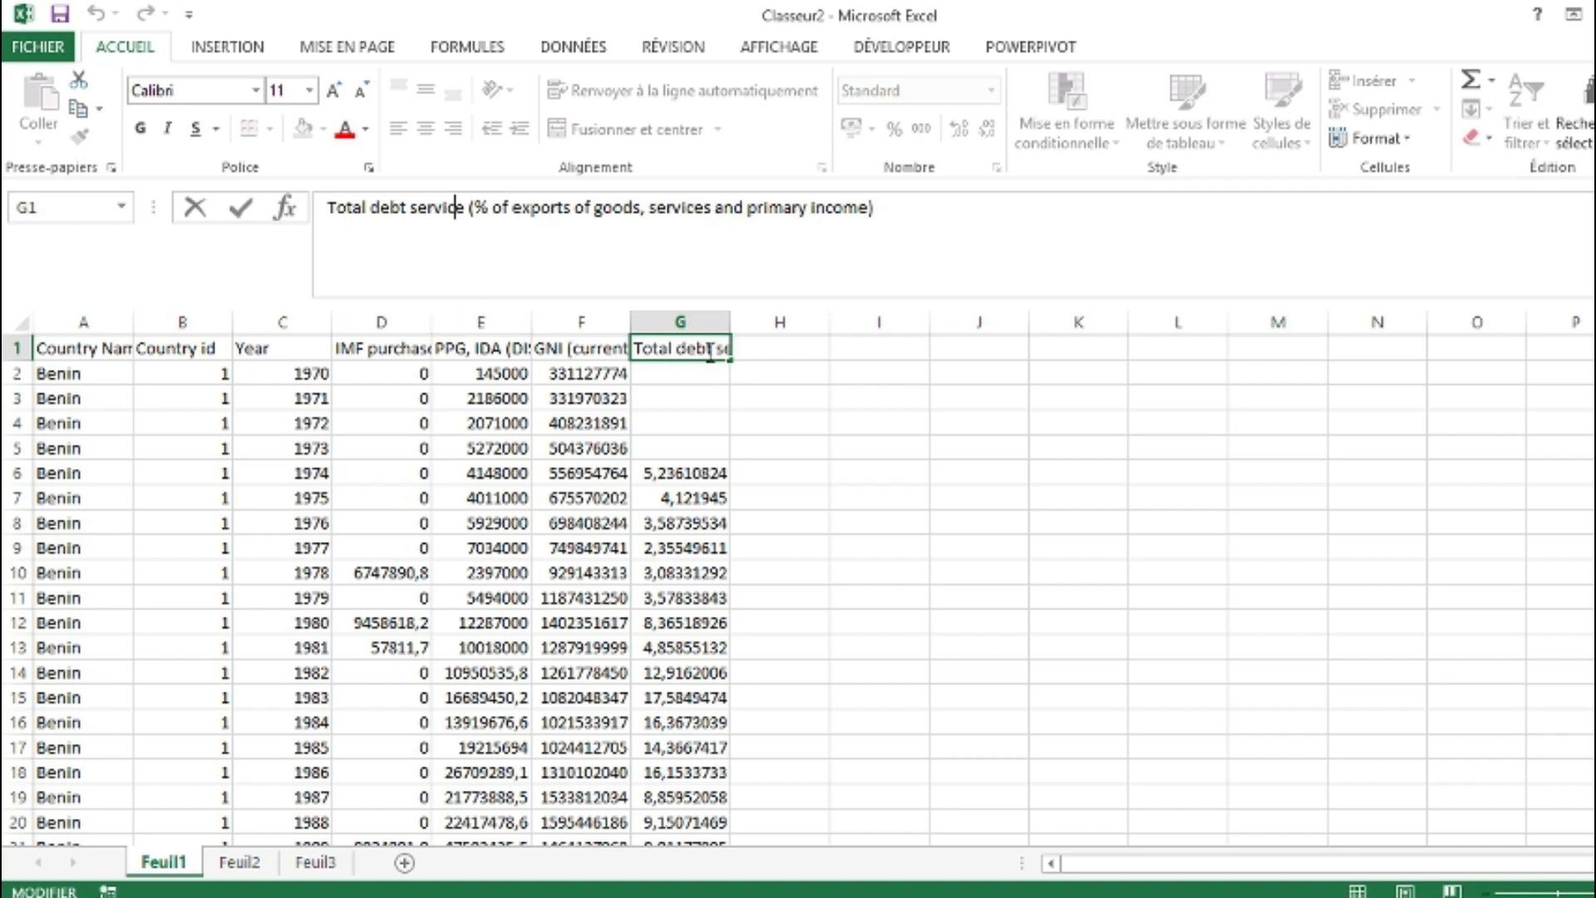
left_click(687, 387)
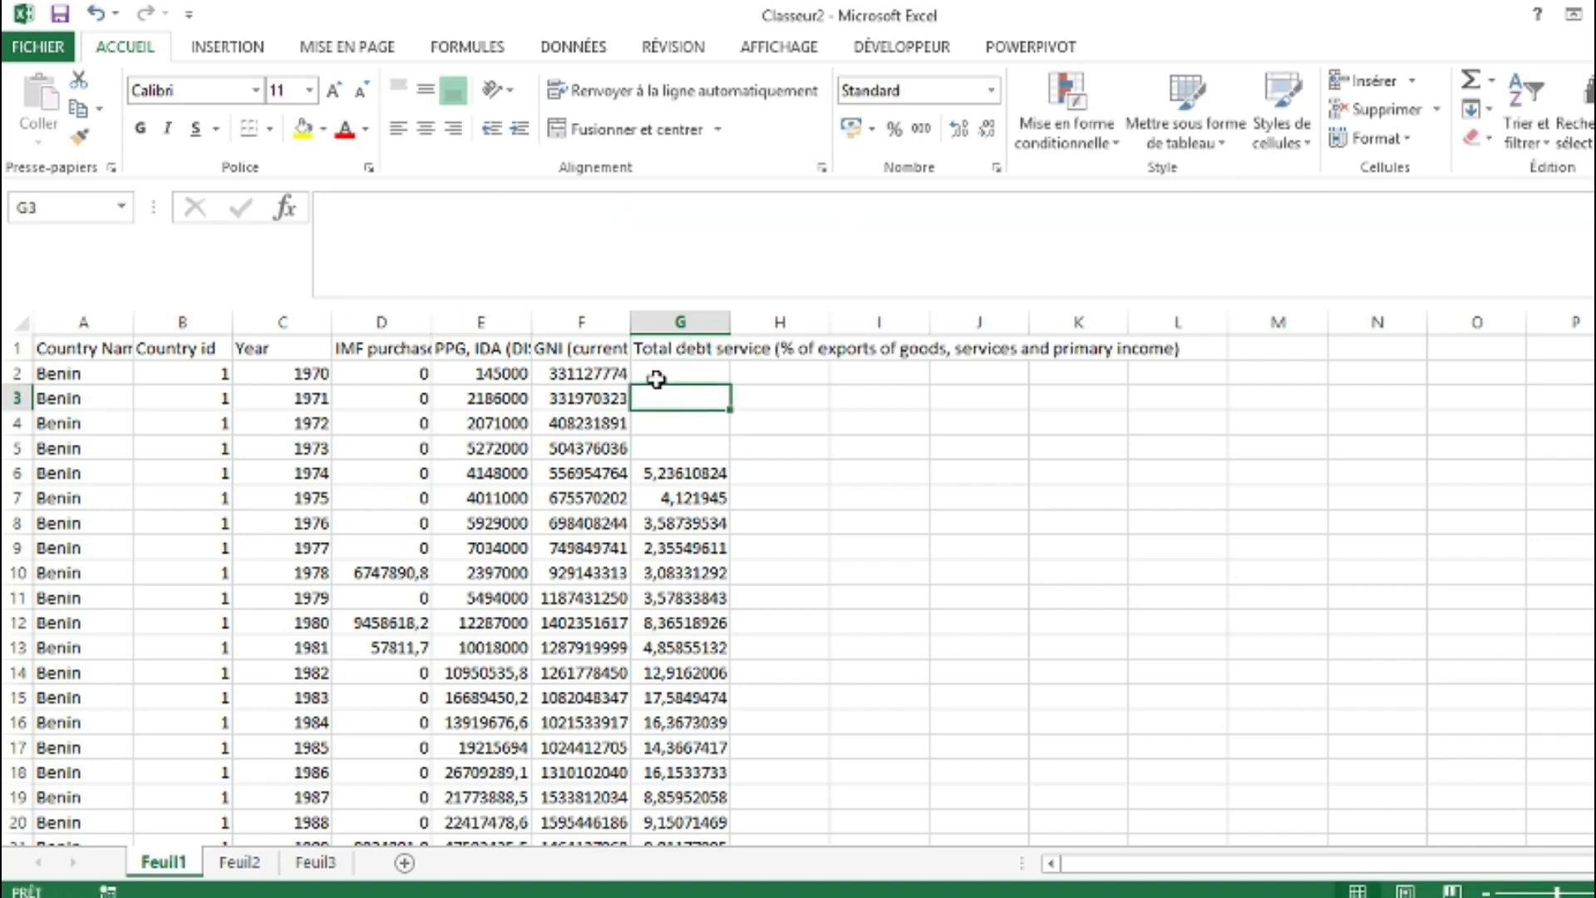
left_click(670, 349)
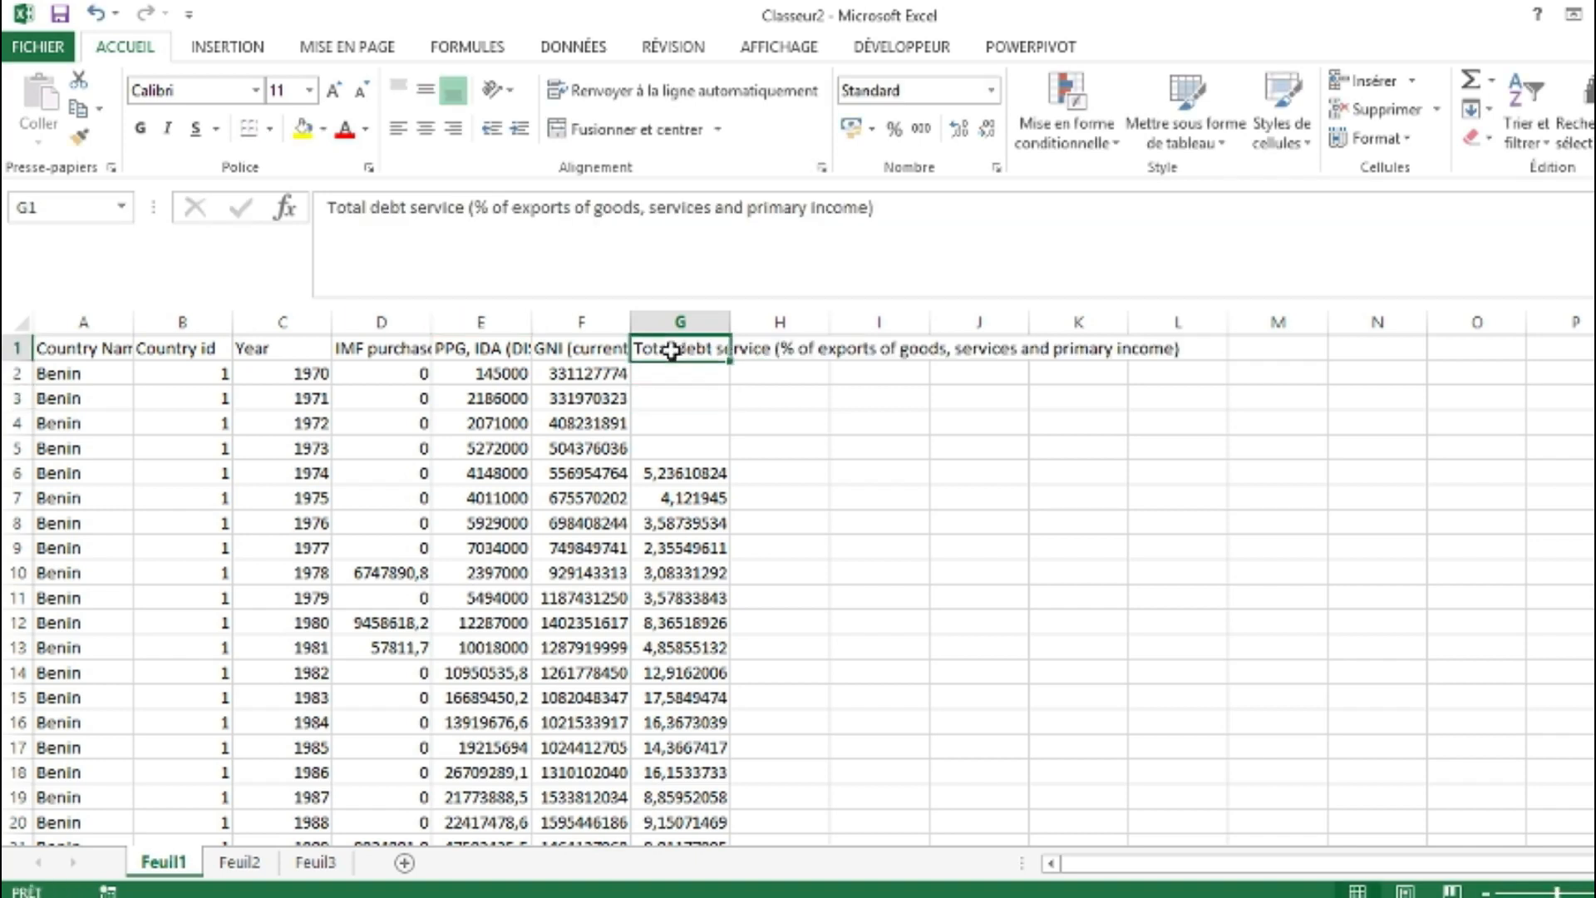
Step: Go through the variable headers again, from IMF purchases in column D to Total debt service in column G
left_click_drag(343, 355, 582, 351)
left_click_drag(329, 210, 582, 208)
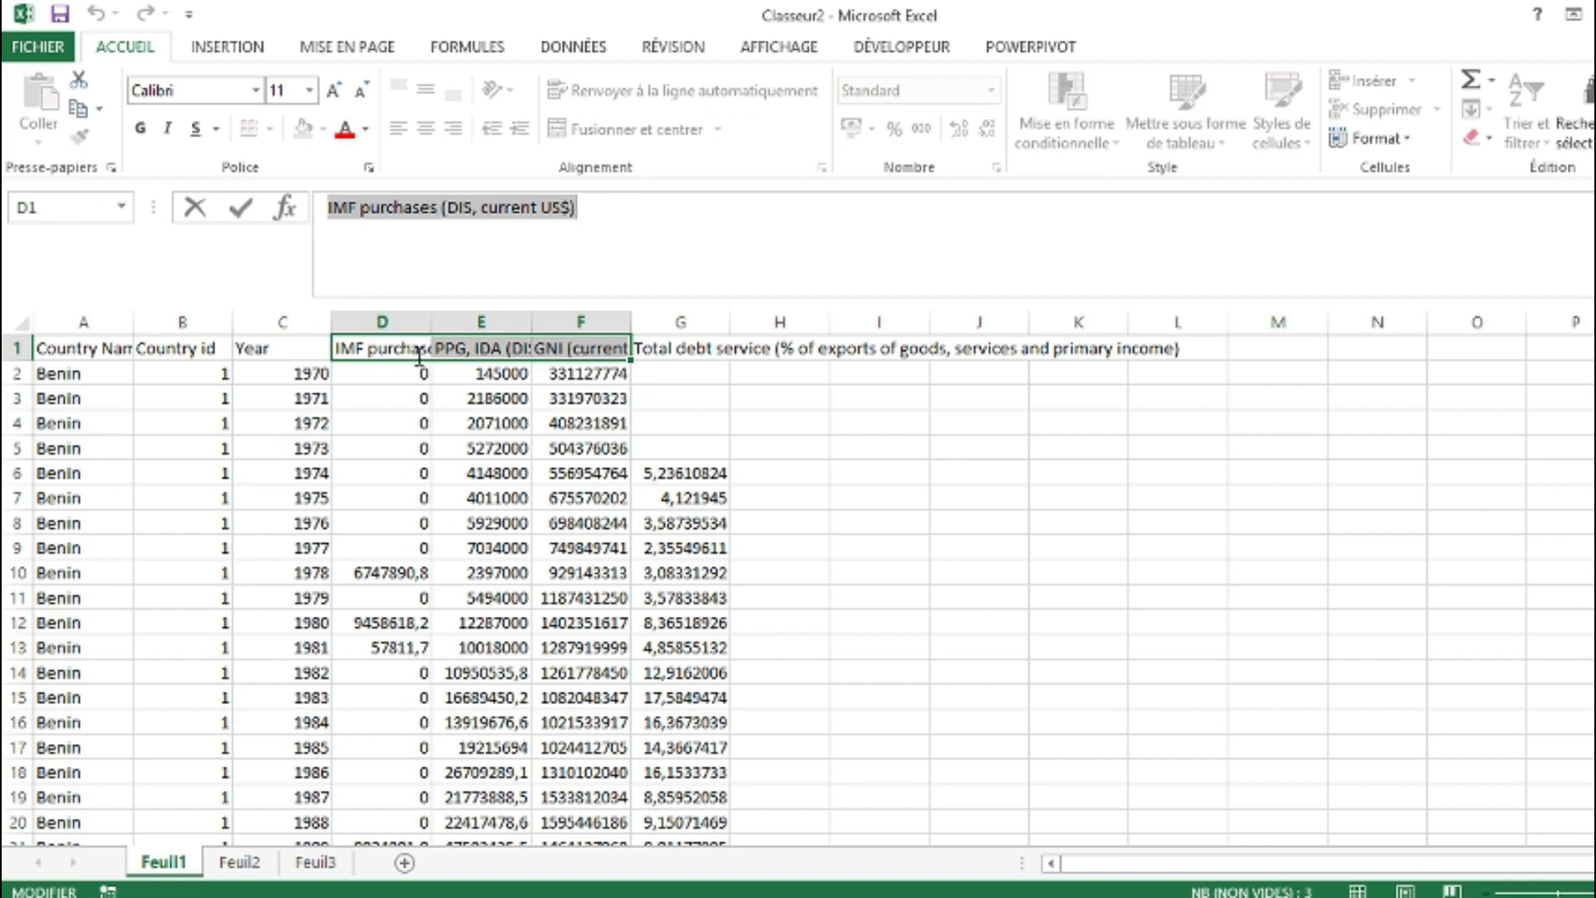
left_click(470, 348)
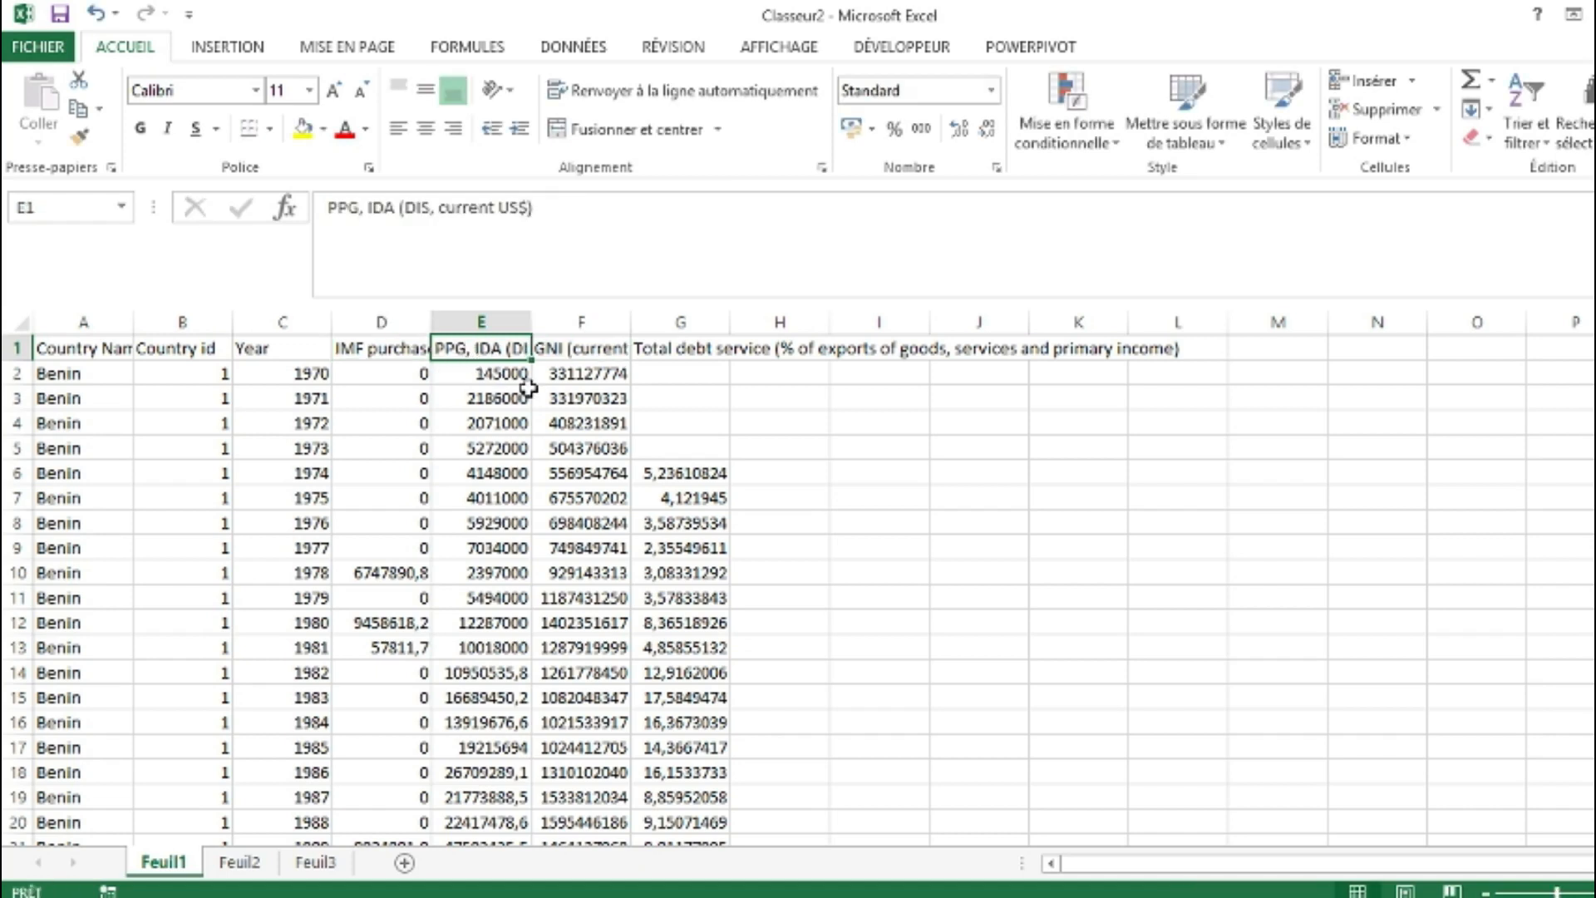
left_click(585, 347)
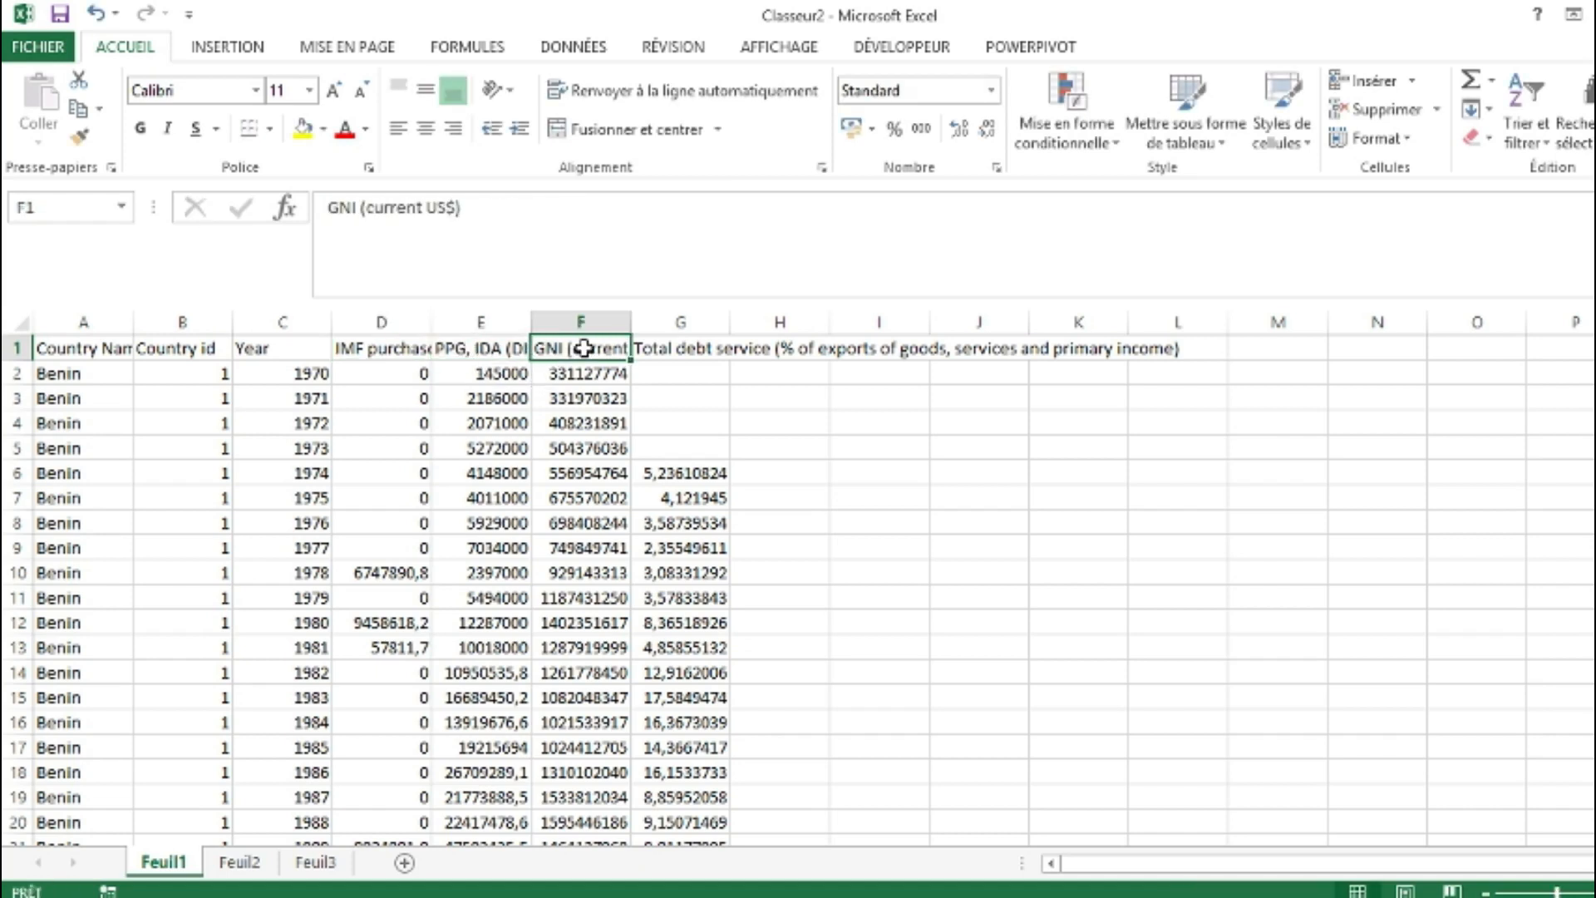
left_click(684, 352)
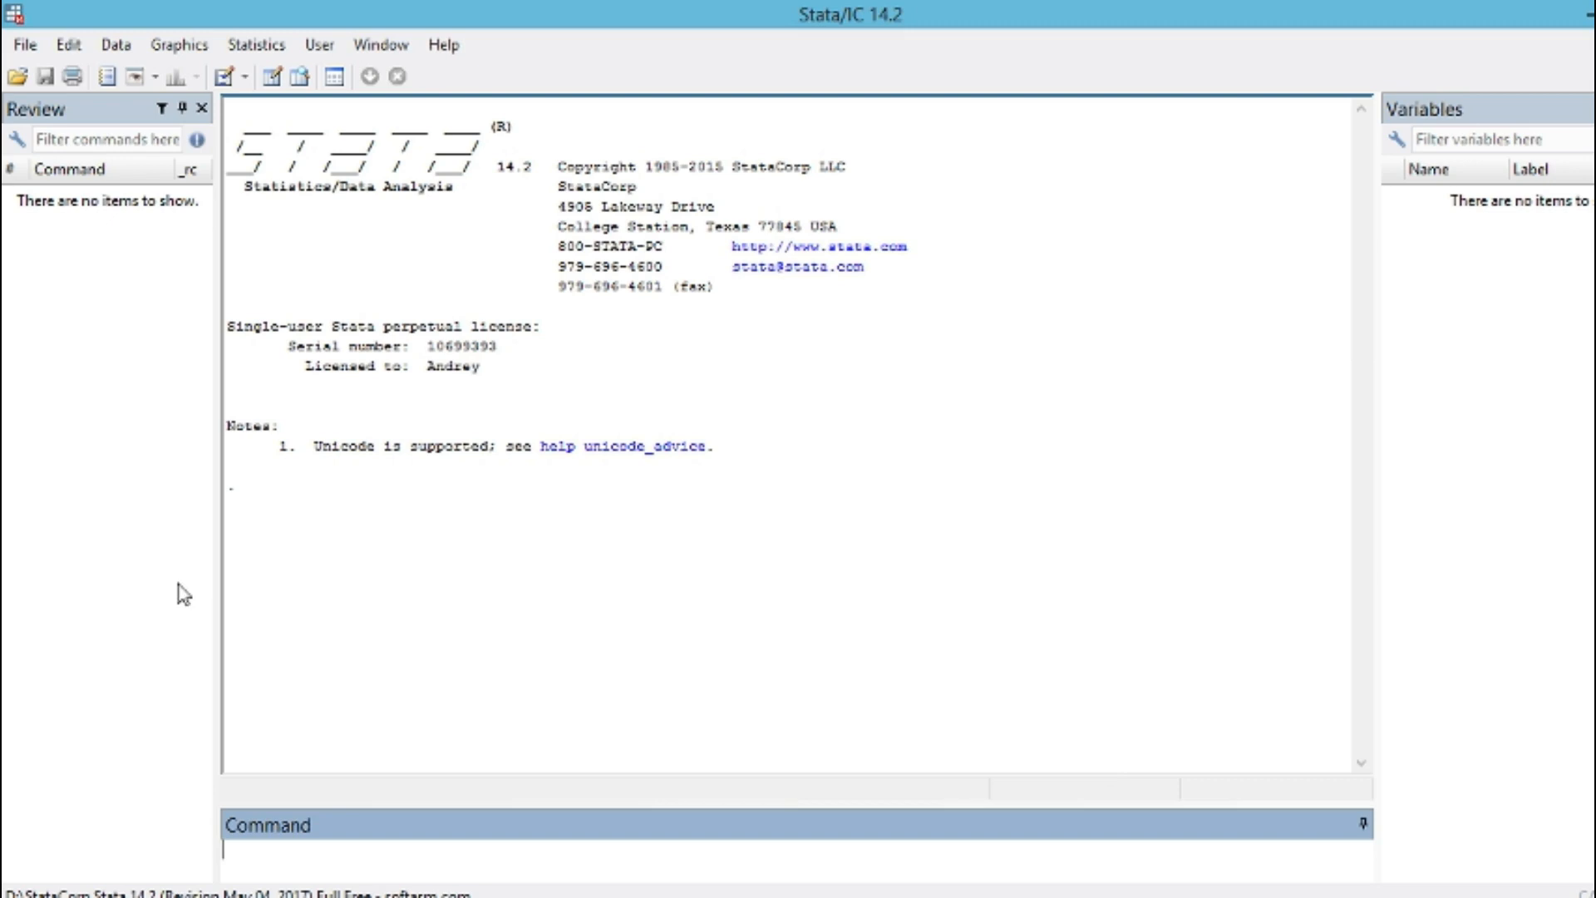
Step: In Stata, import worksheet Feuil1 of Classeur2.xlsx from the desktop, using the first row as variable names
left_click(26, 46)
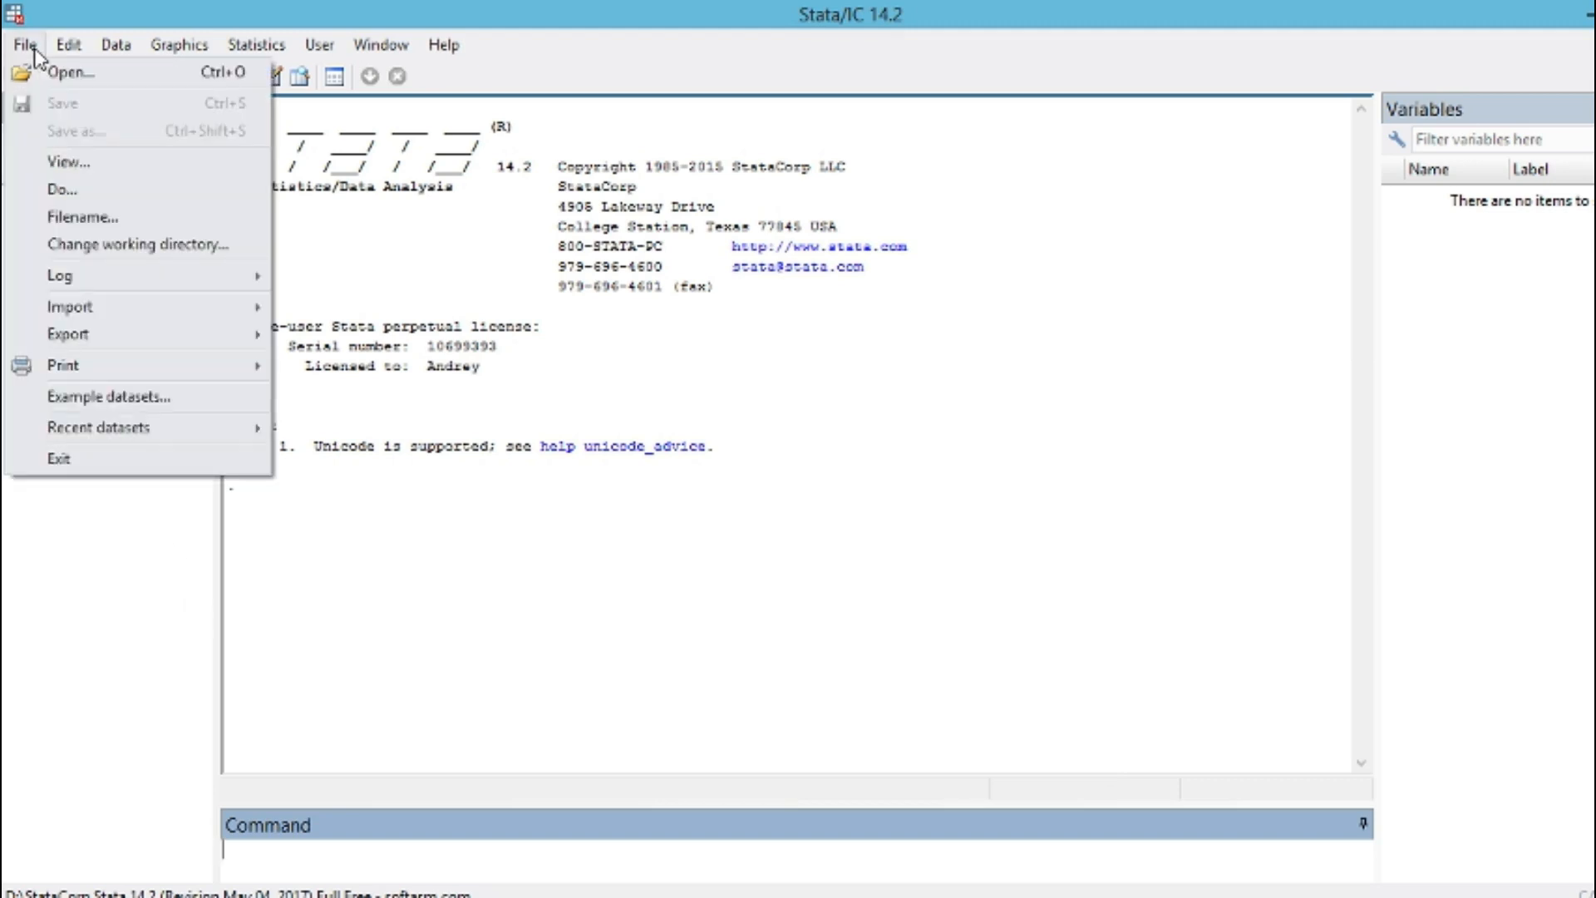
mouse_move(245, 309)
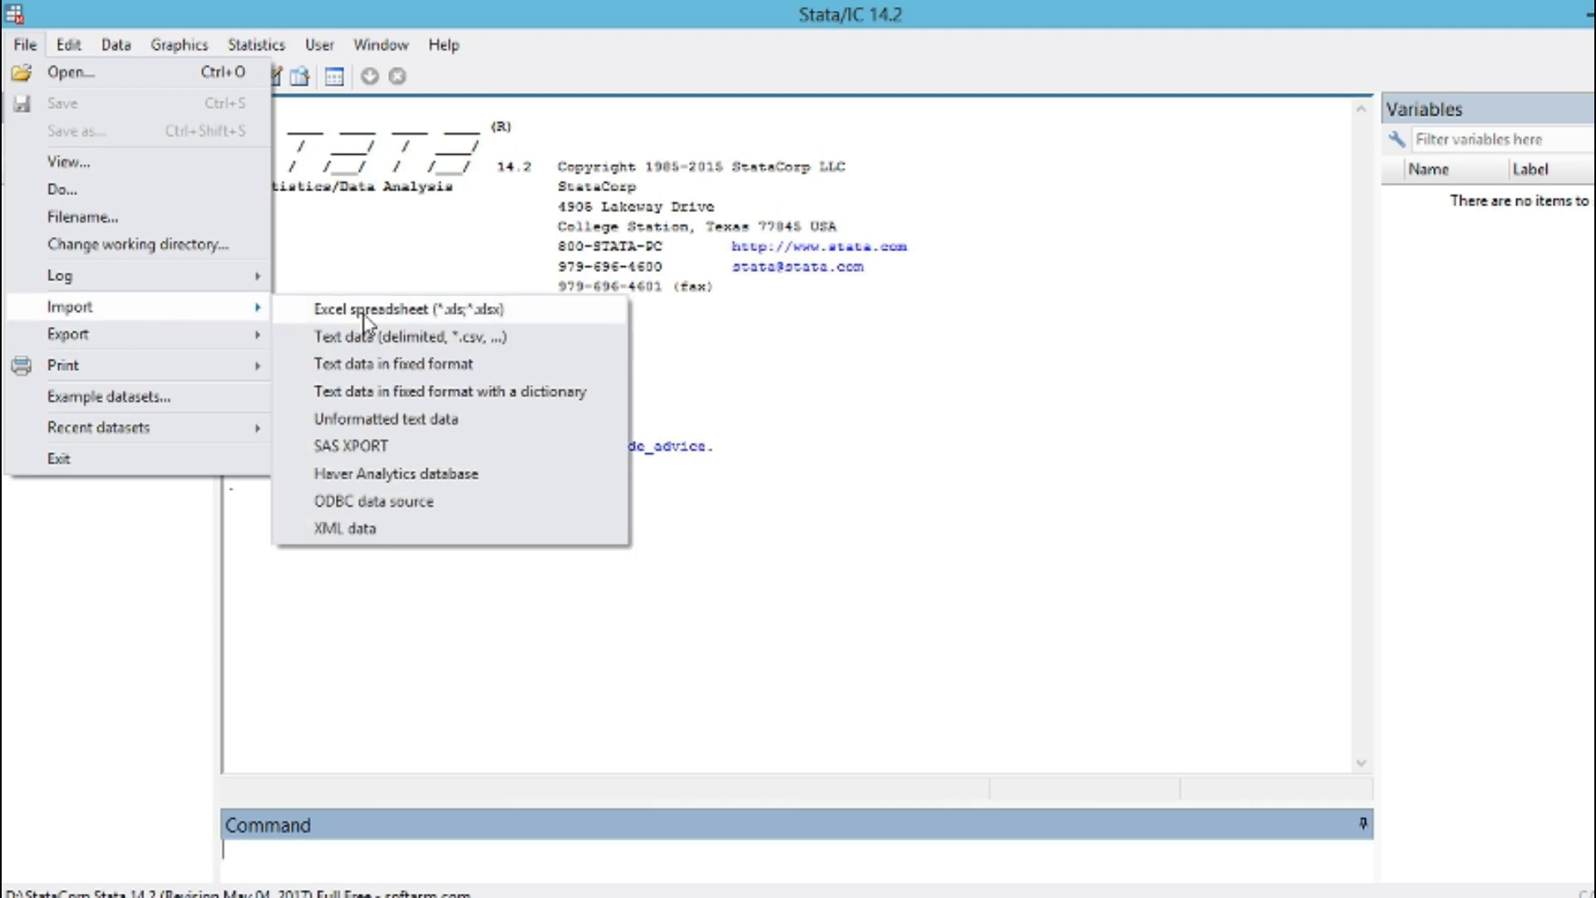
left_click(483, 314)
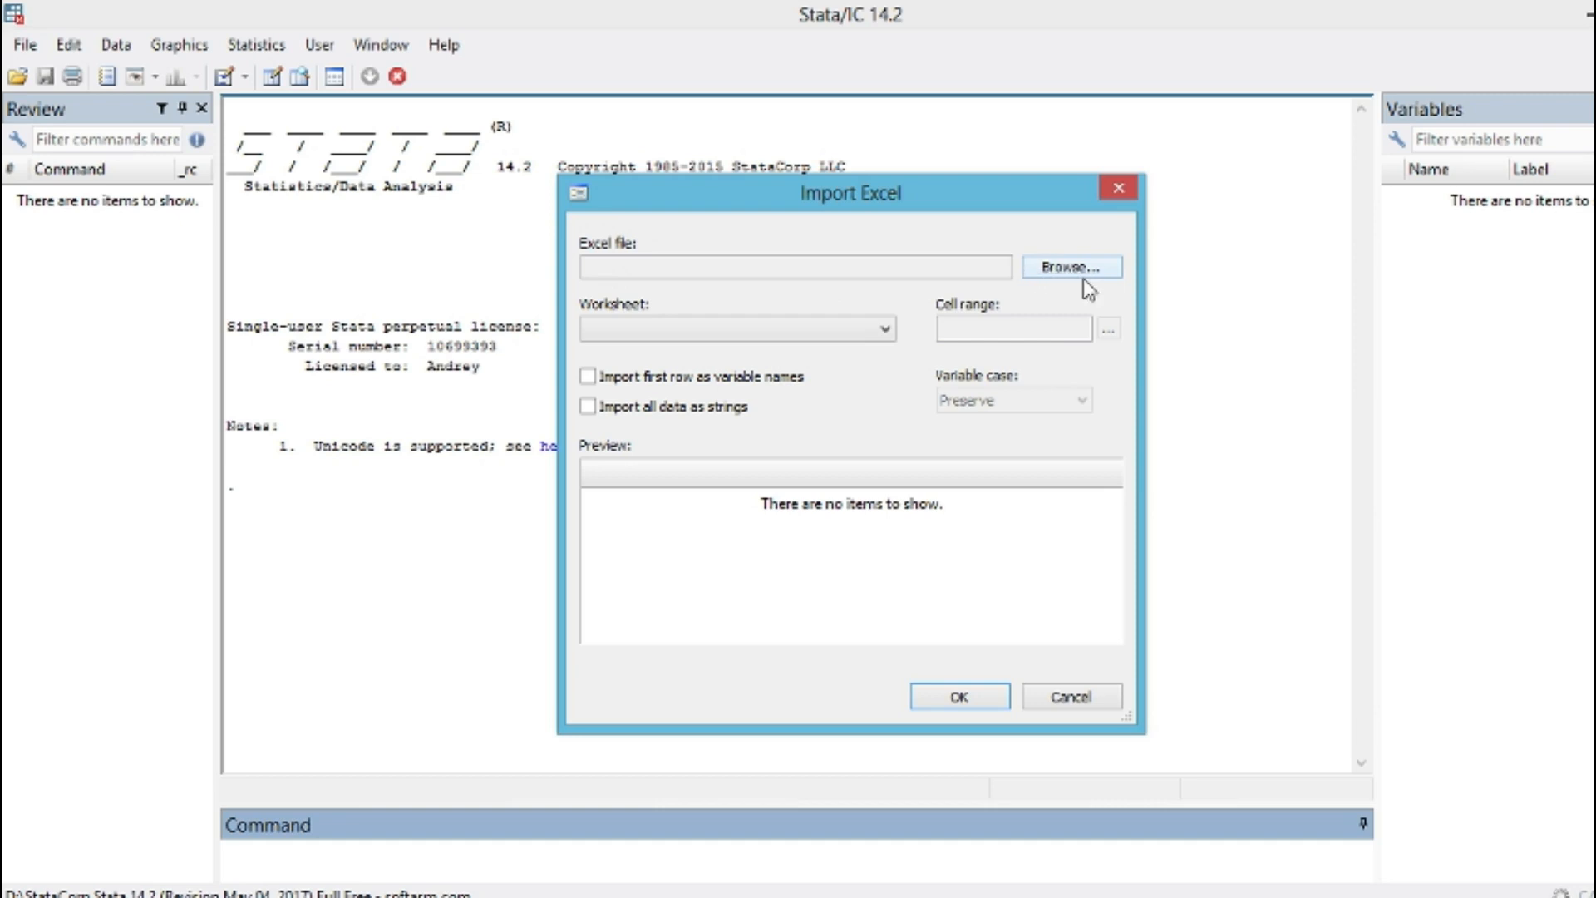
left_click(1068, 282)
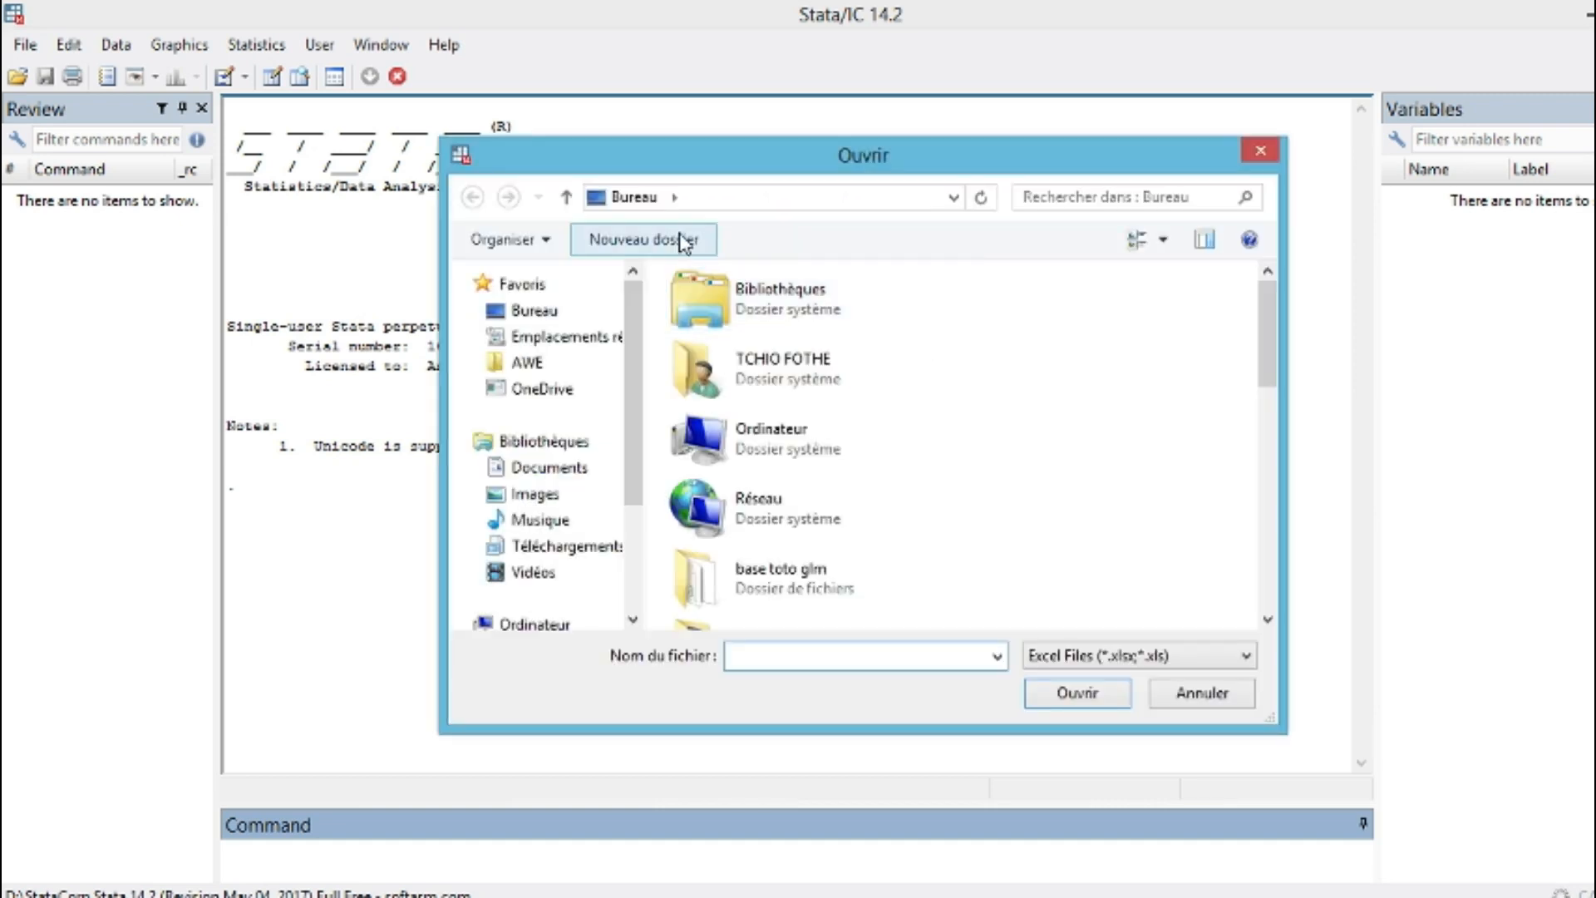
left_click_drag(1267, 332, 1271, 570)
left_click(788, 468)
double_click(788, 468)
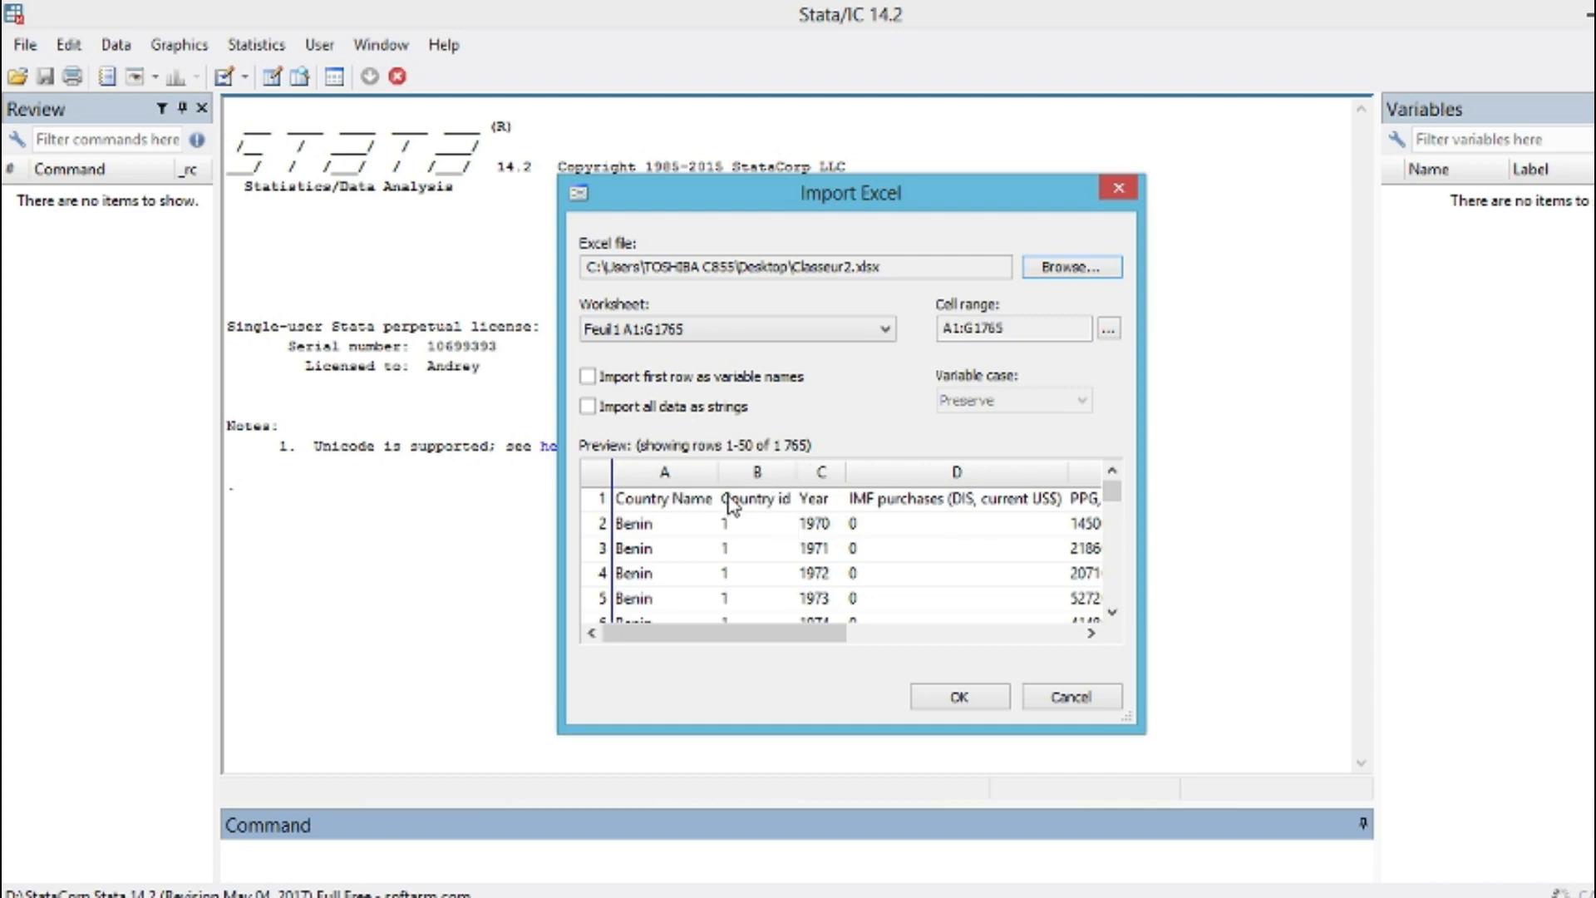
left_click(588, 378)
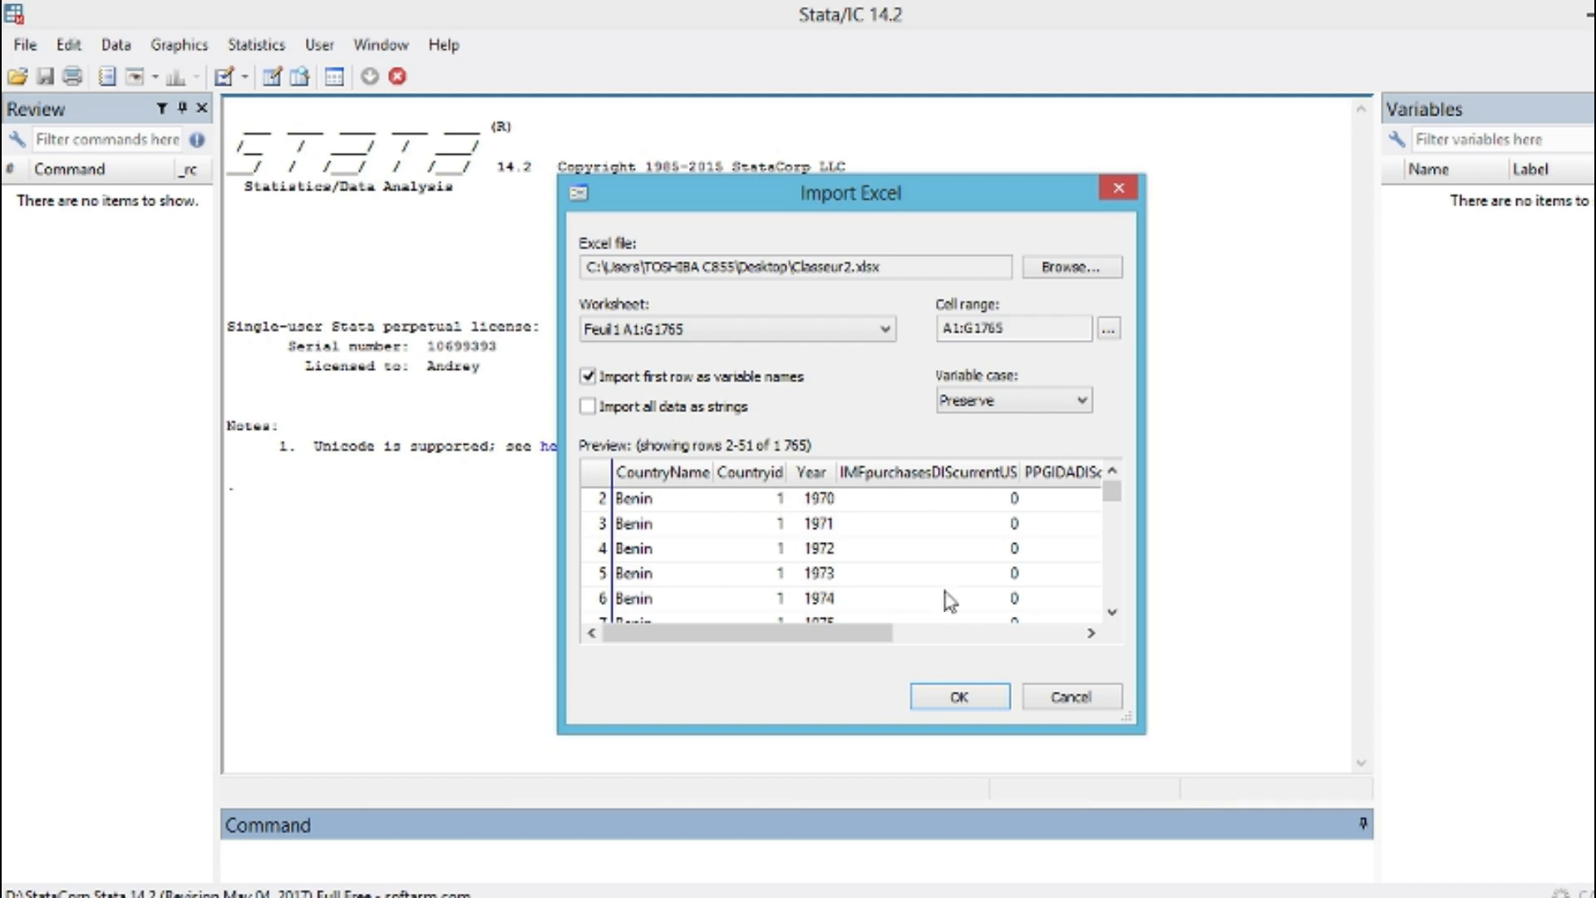
left_click(964, 701)
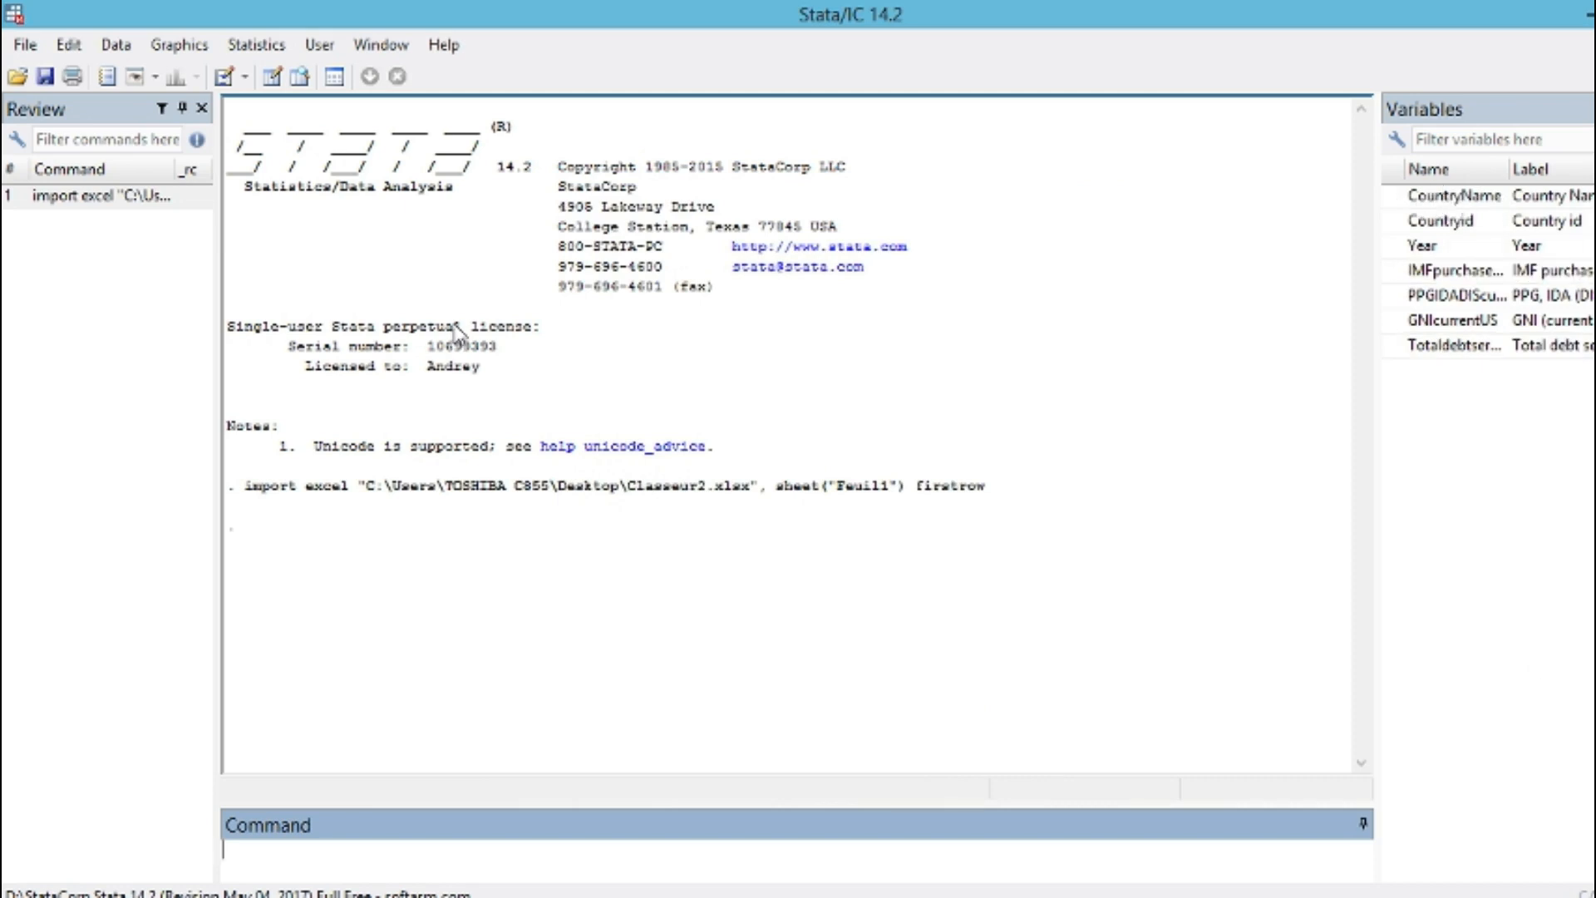
left_click(379, 48)
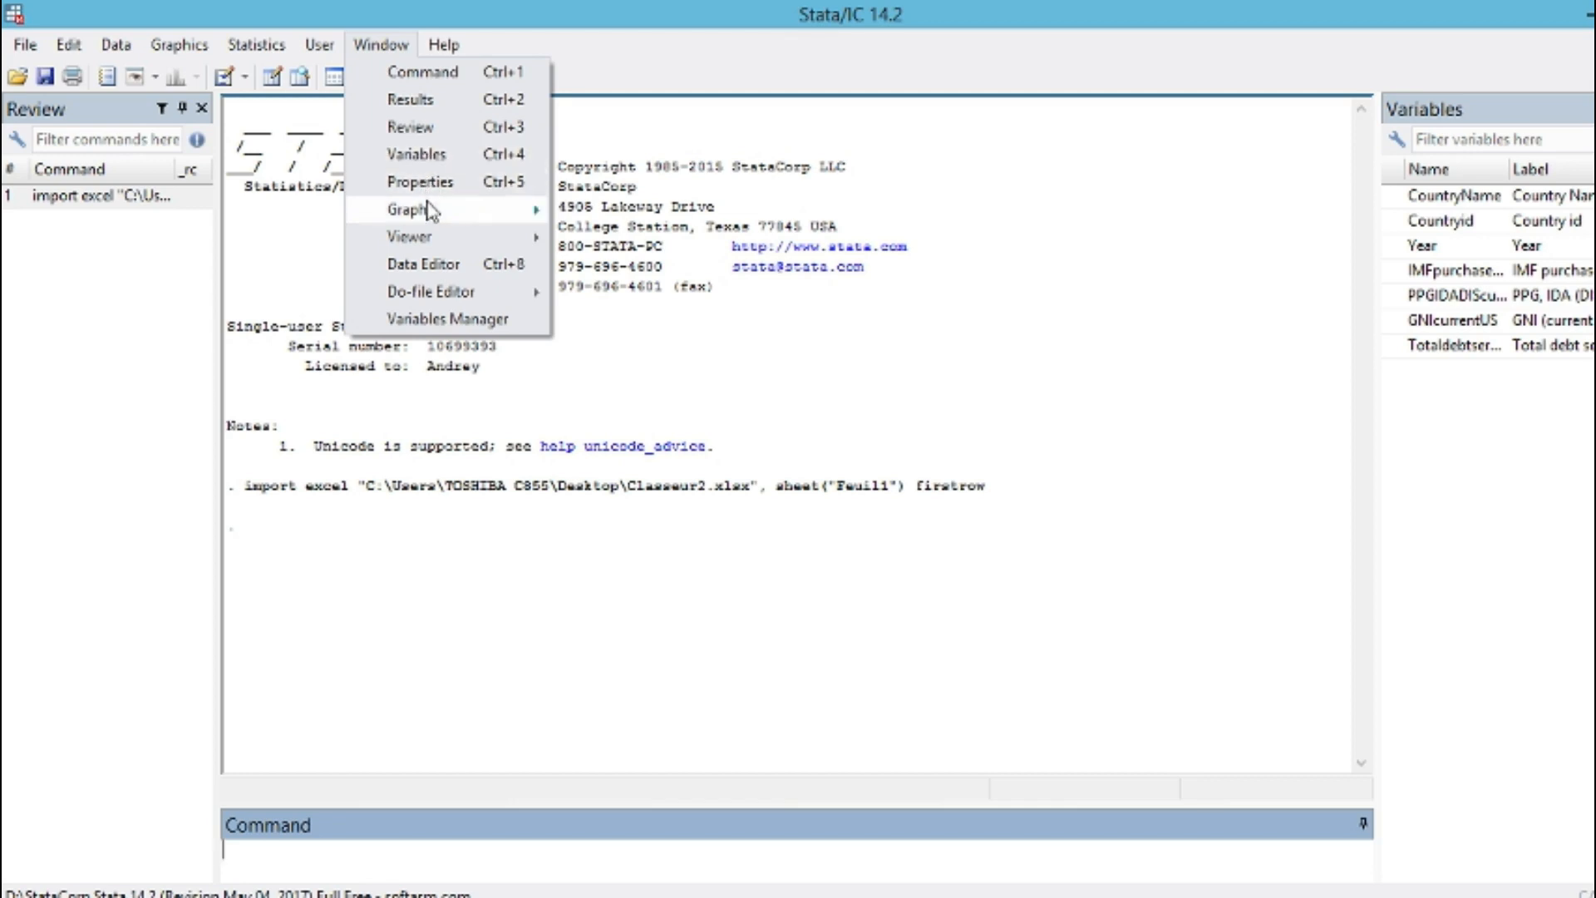
mouse_move(436, 241)
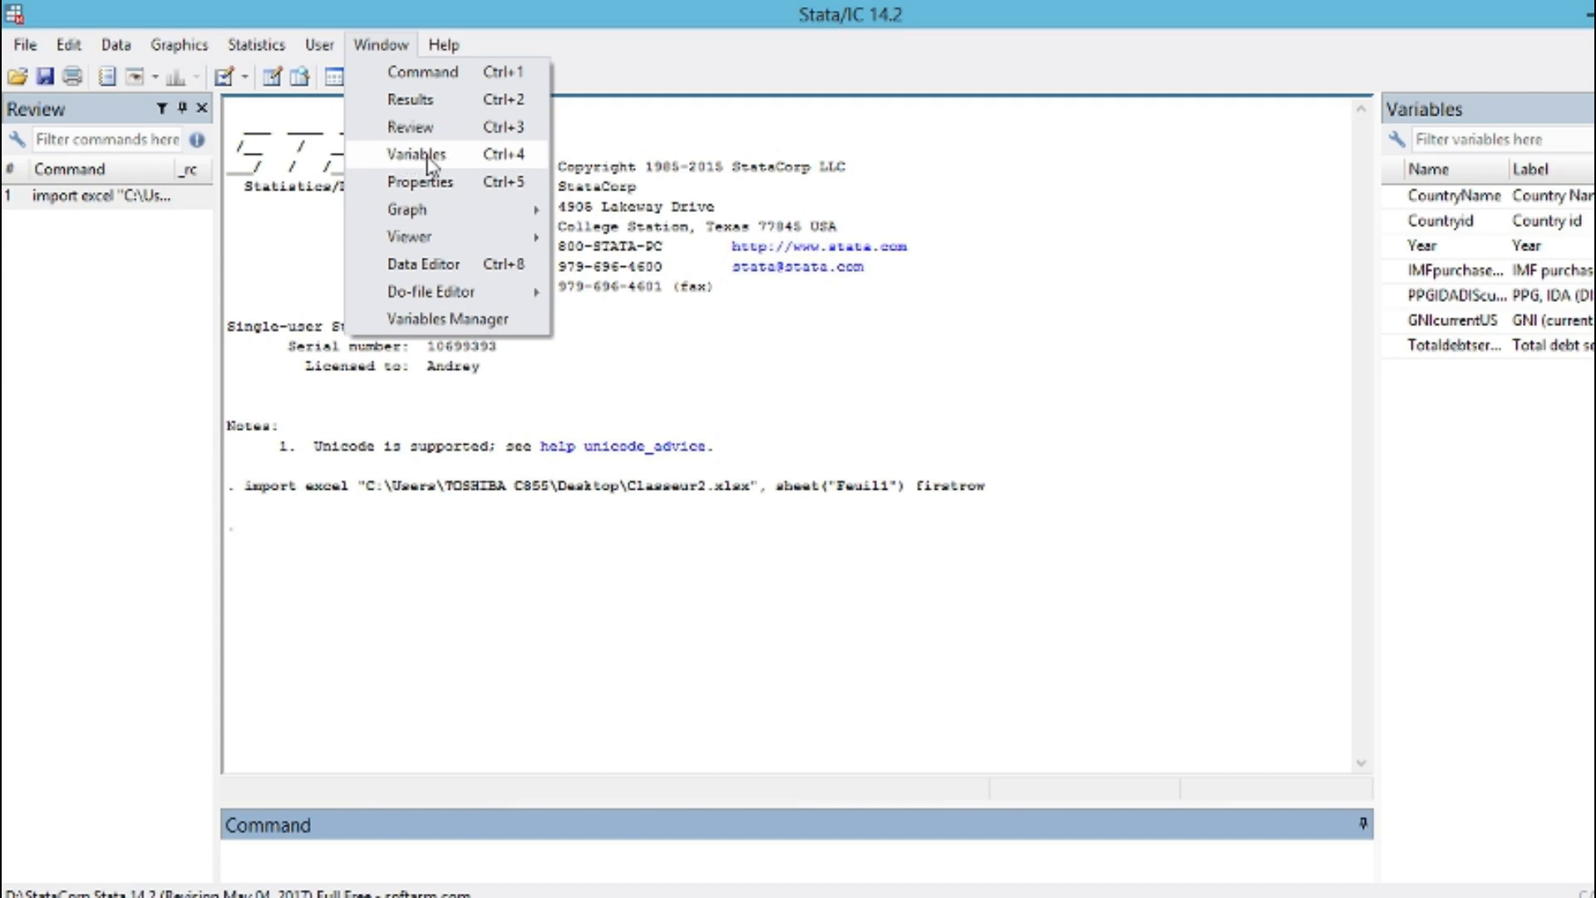
left_click(1227, 302)
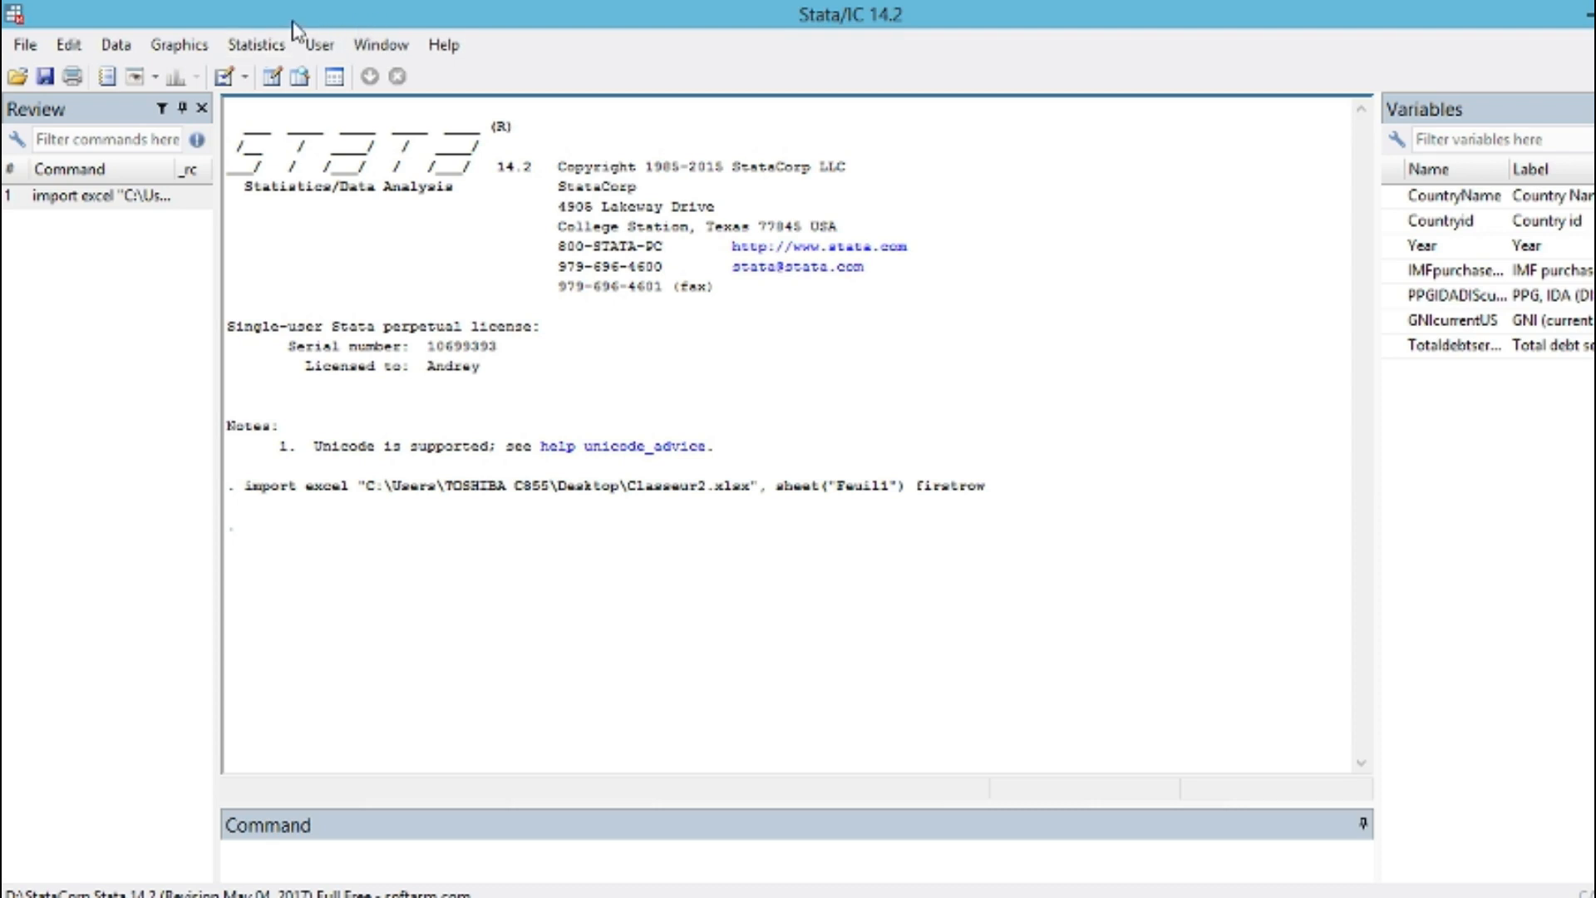
Step: Start declaring the dataset as panel data and choose Countryid as the panel ID variable
left_click(263, 47)
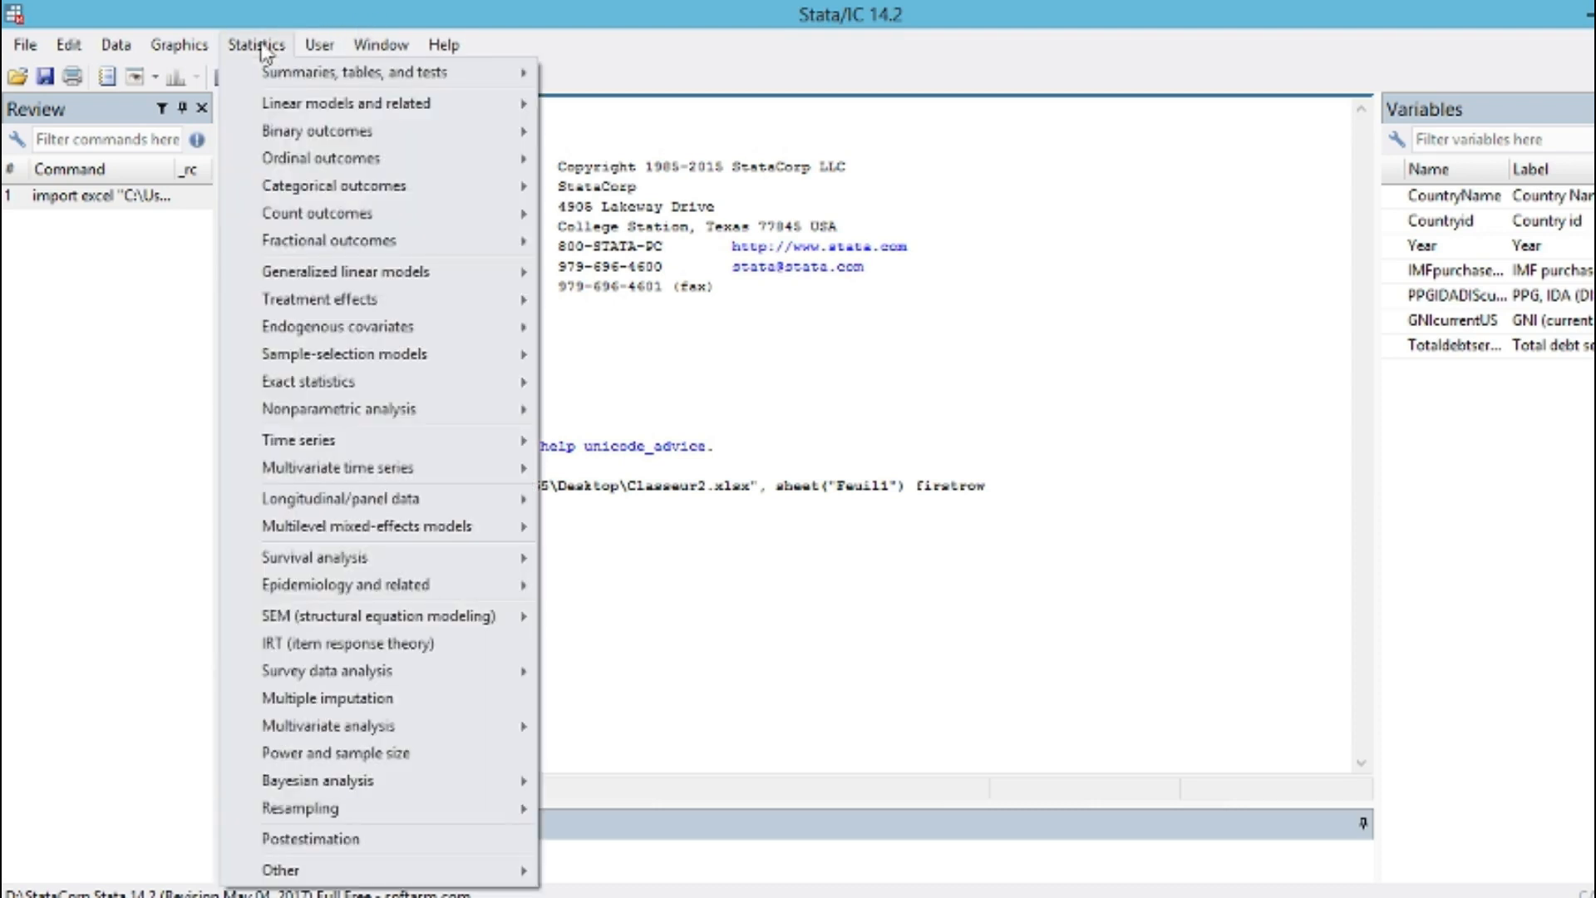
mouse_move(362, 509)
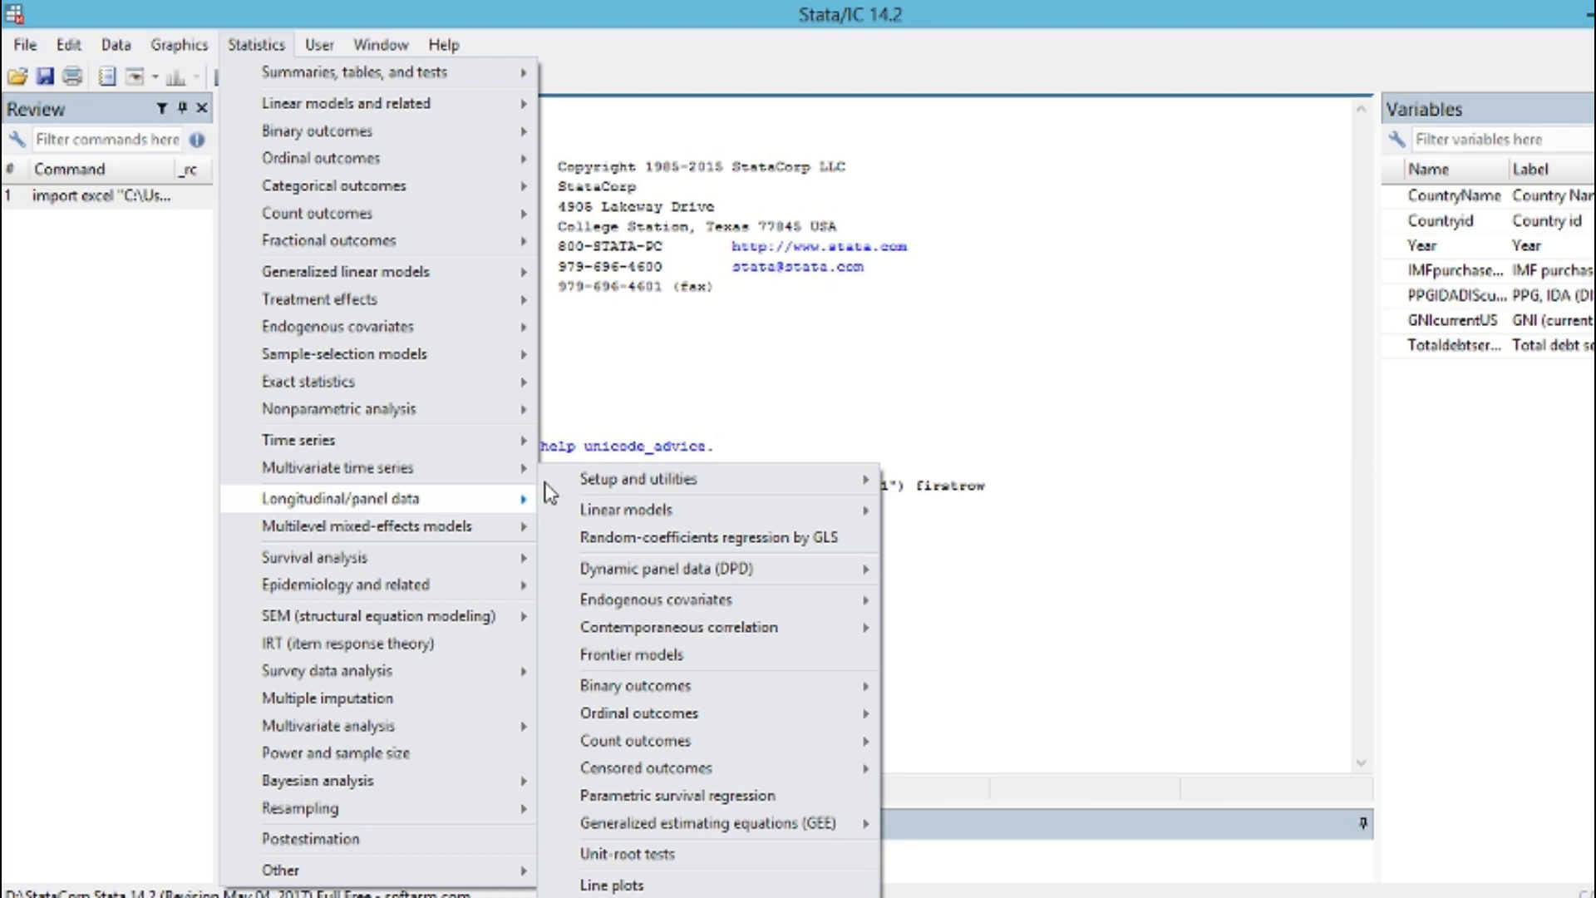
mouse_move(651, 489)
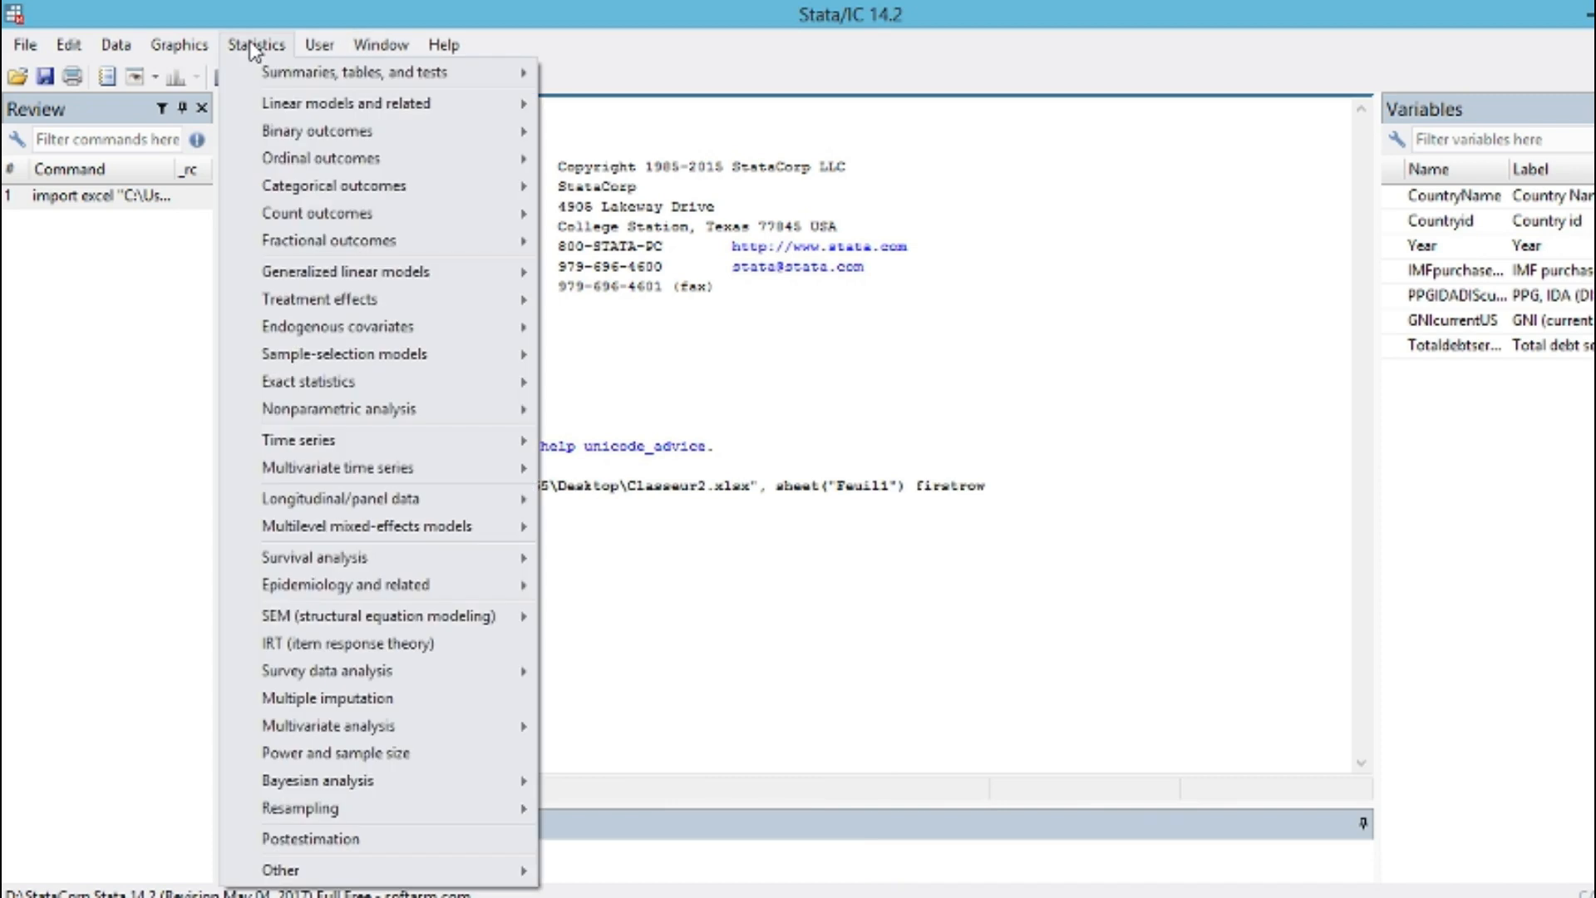
mouse_move(314, 113)
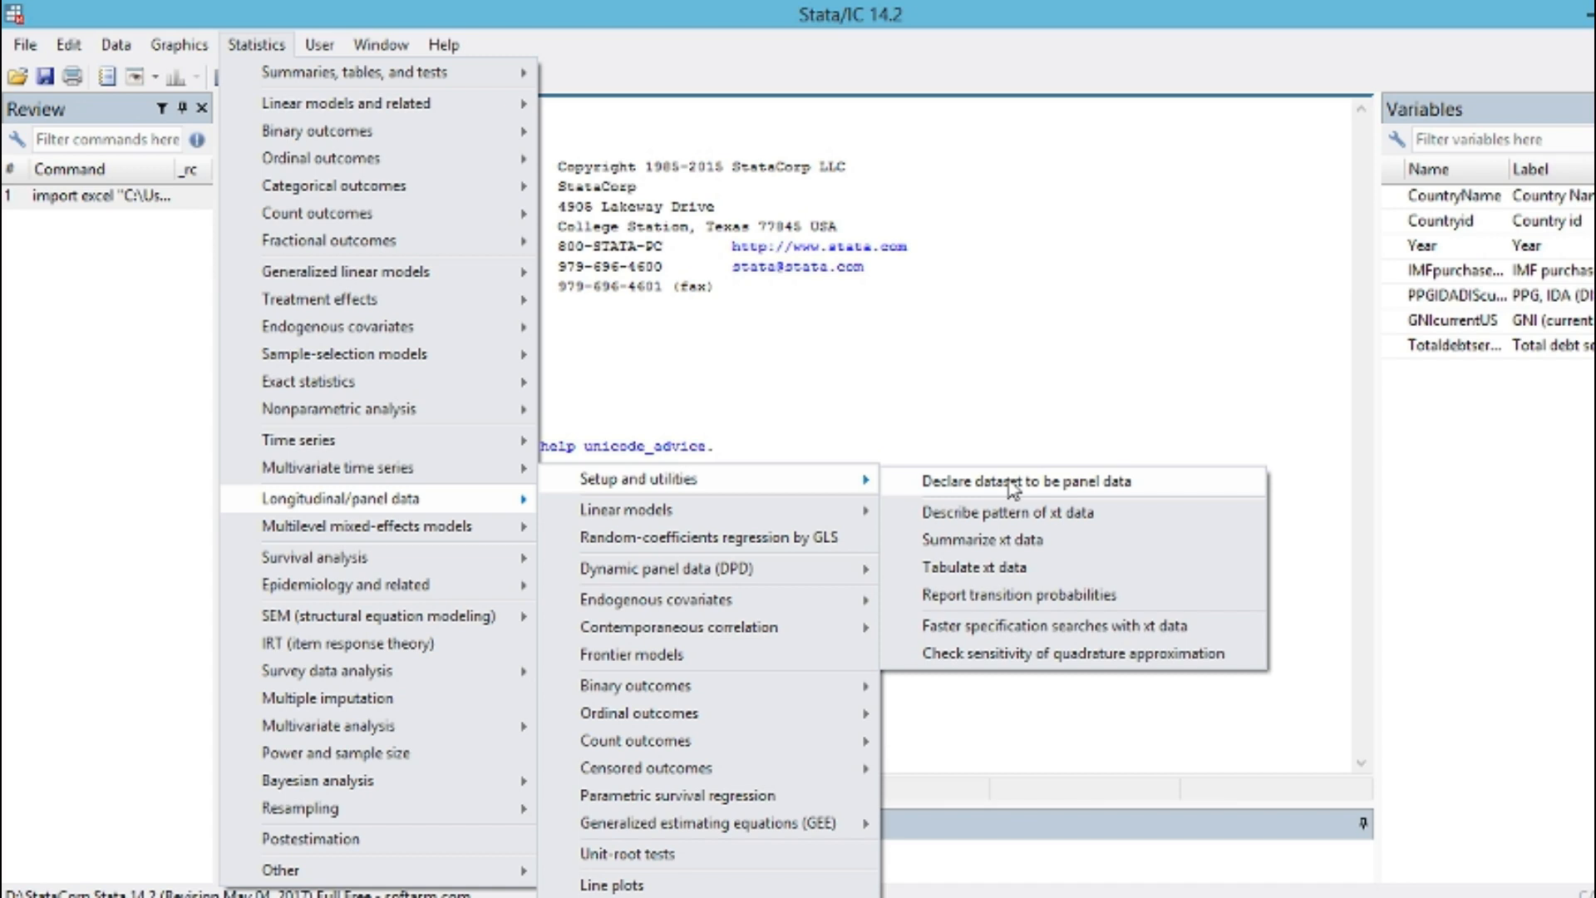
left_click(1012, 484)
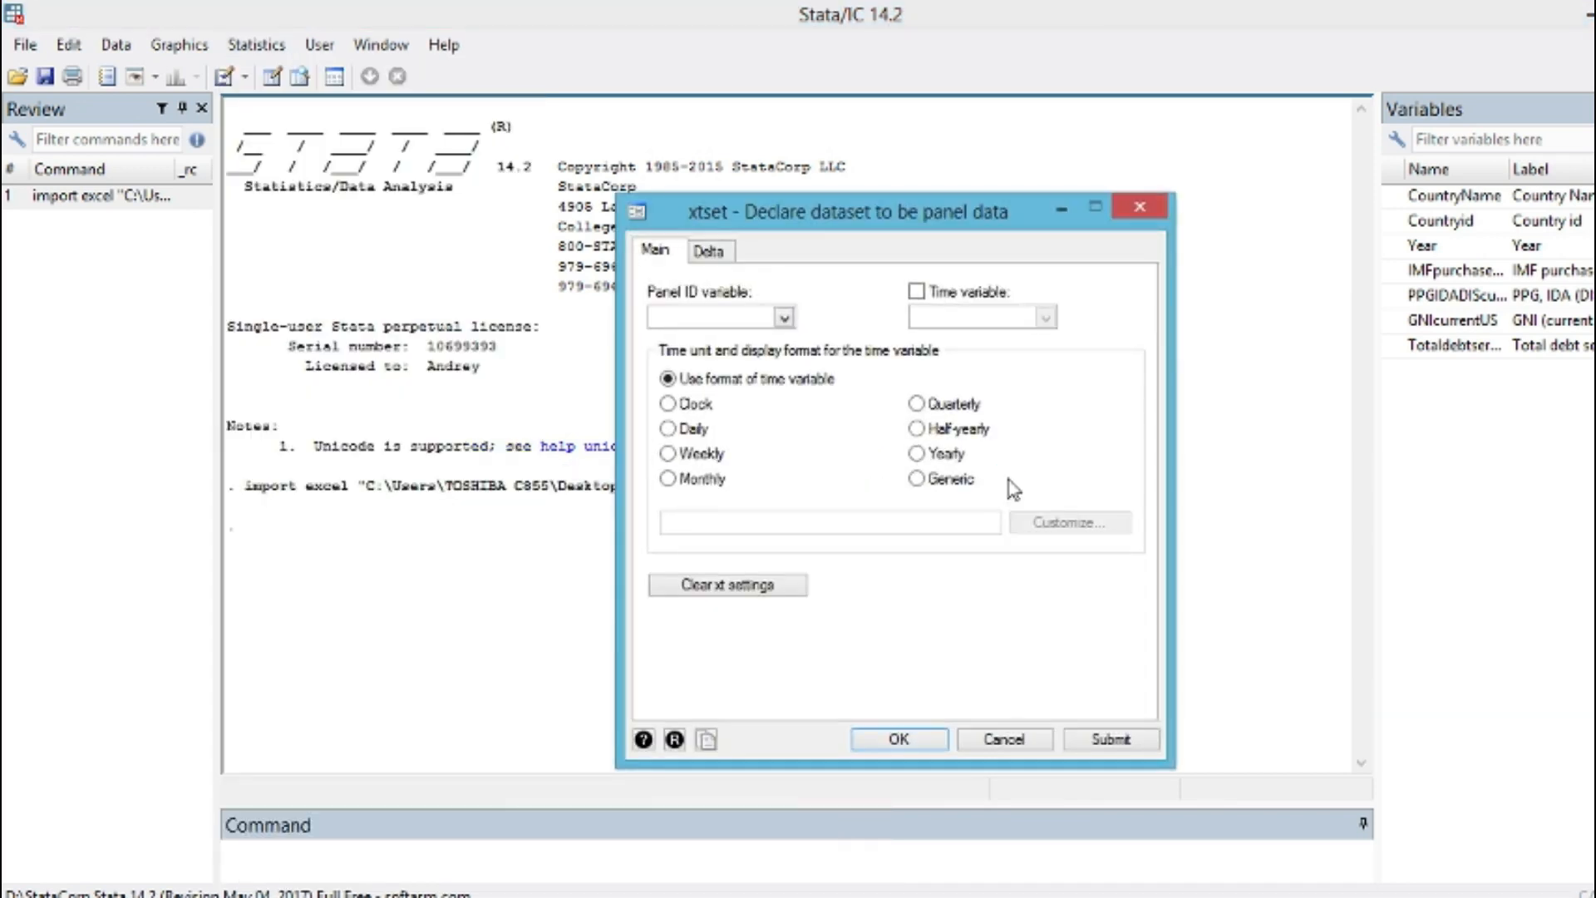
left_click(784, 318)
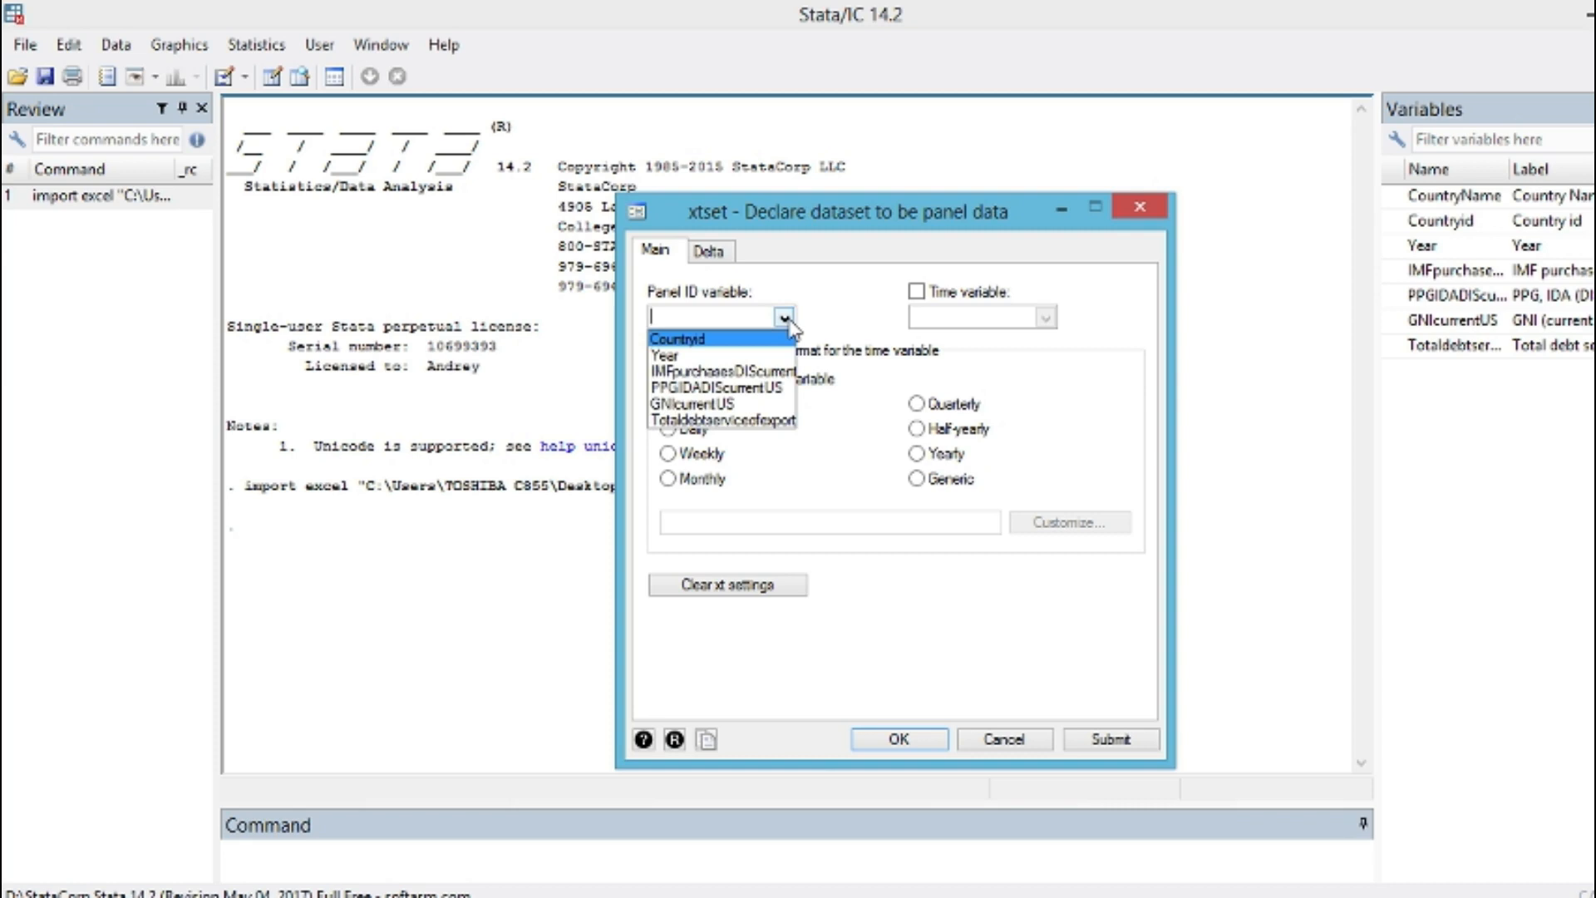
left_click(705, 342)
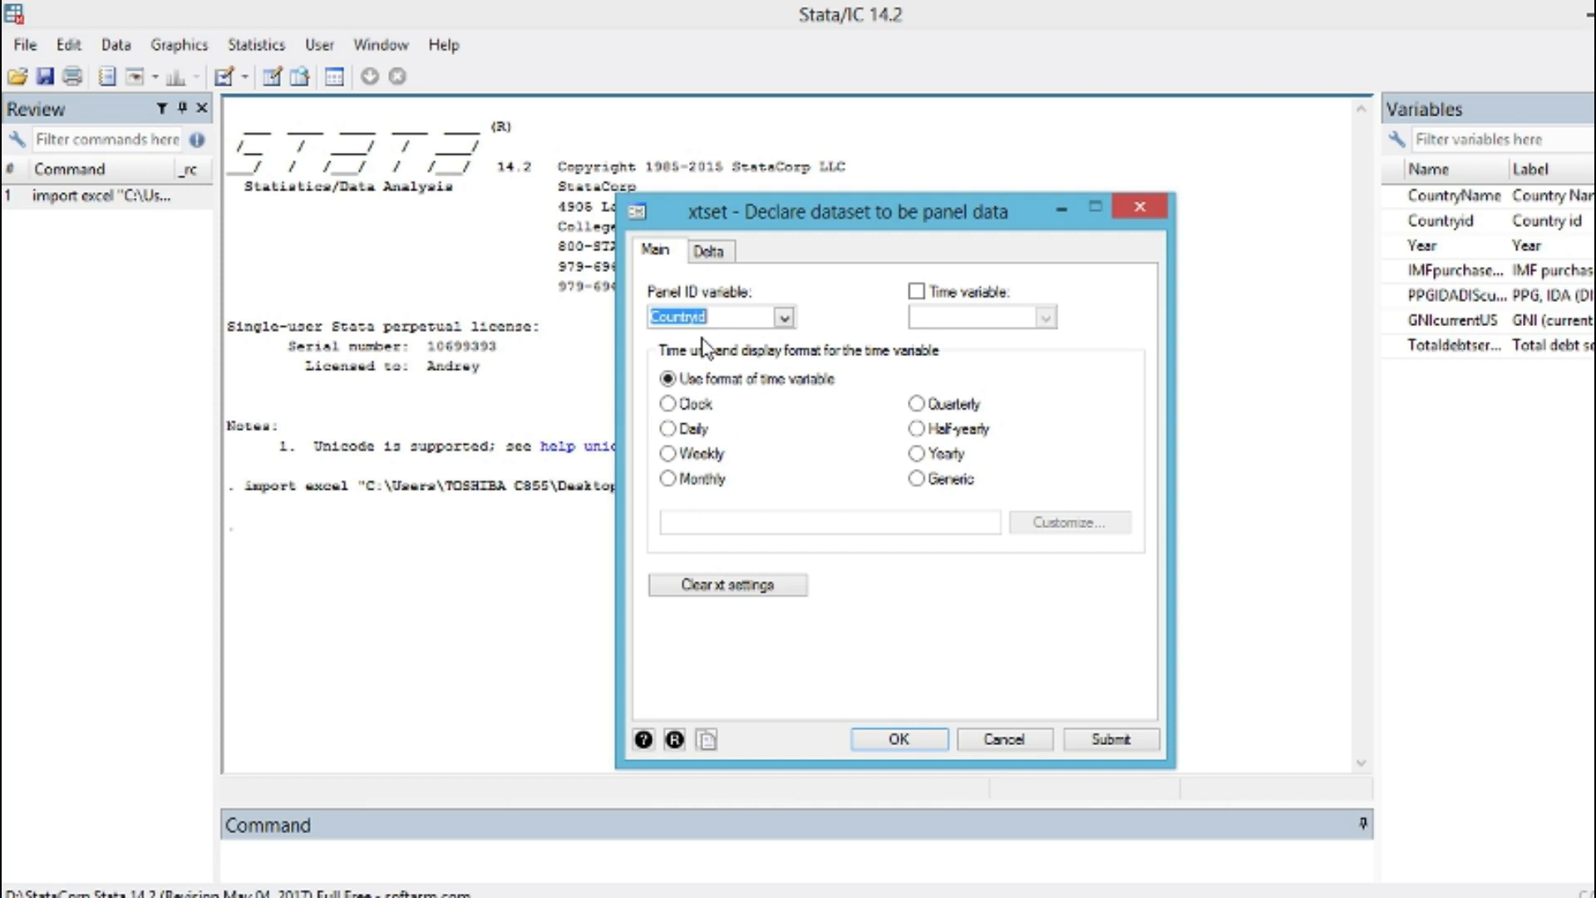
Step: Enable the time variable, set it to Year, and apply the panel declaration
left_click(917, 292)
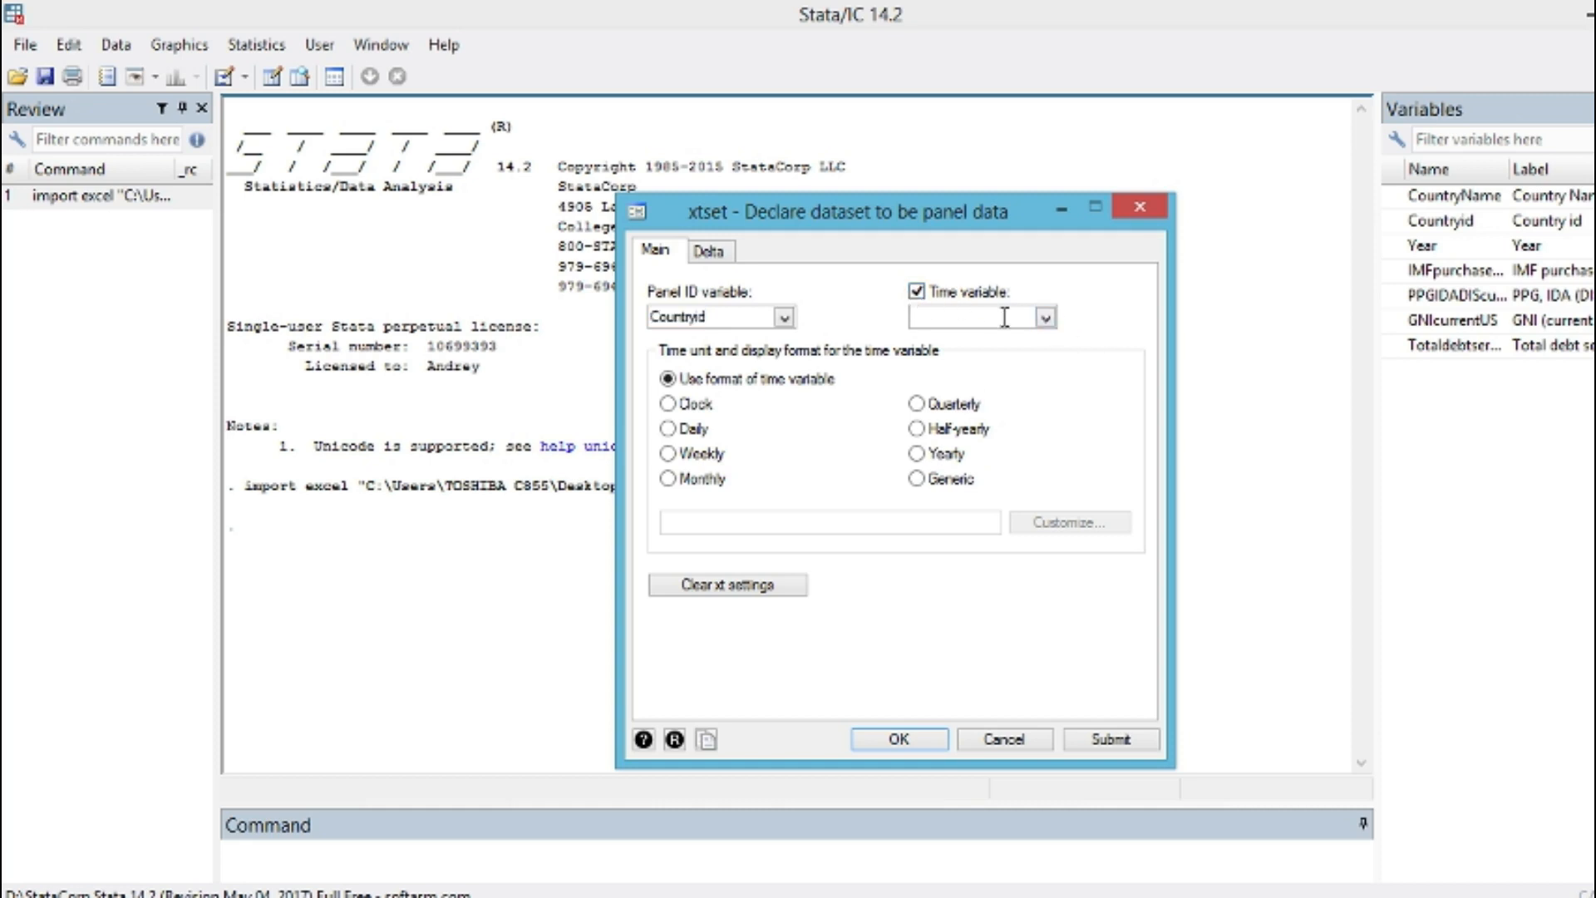
left_click(1045, 318)
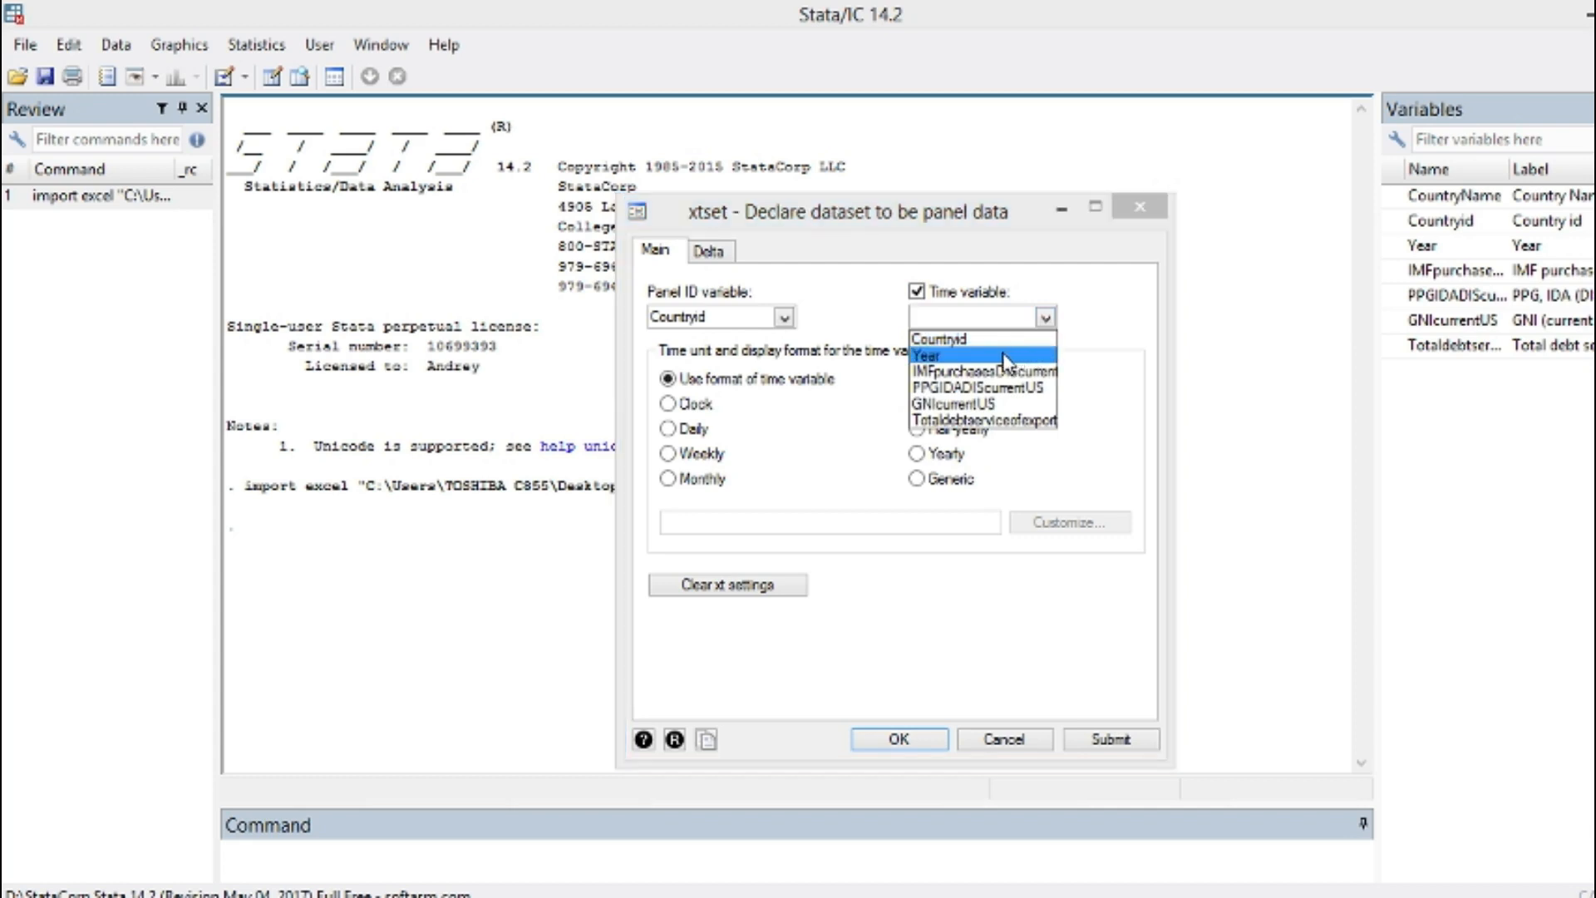
left_click(946, 358)
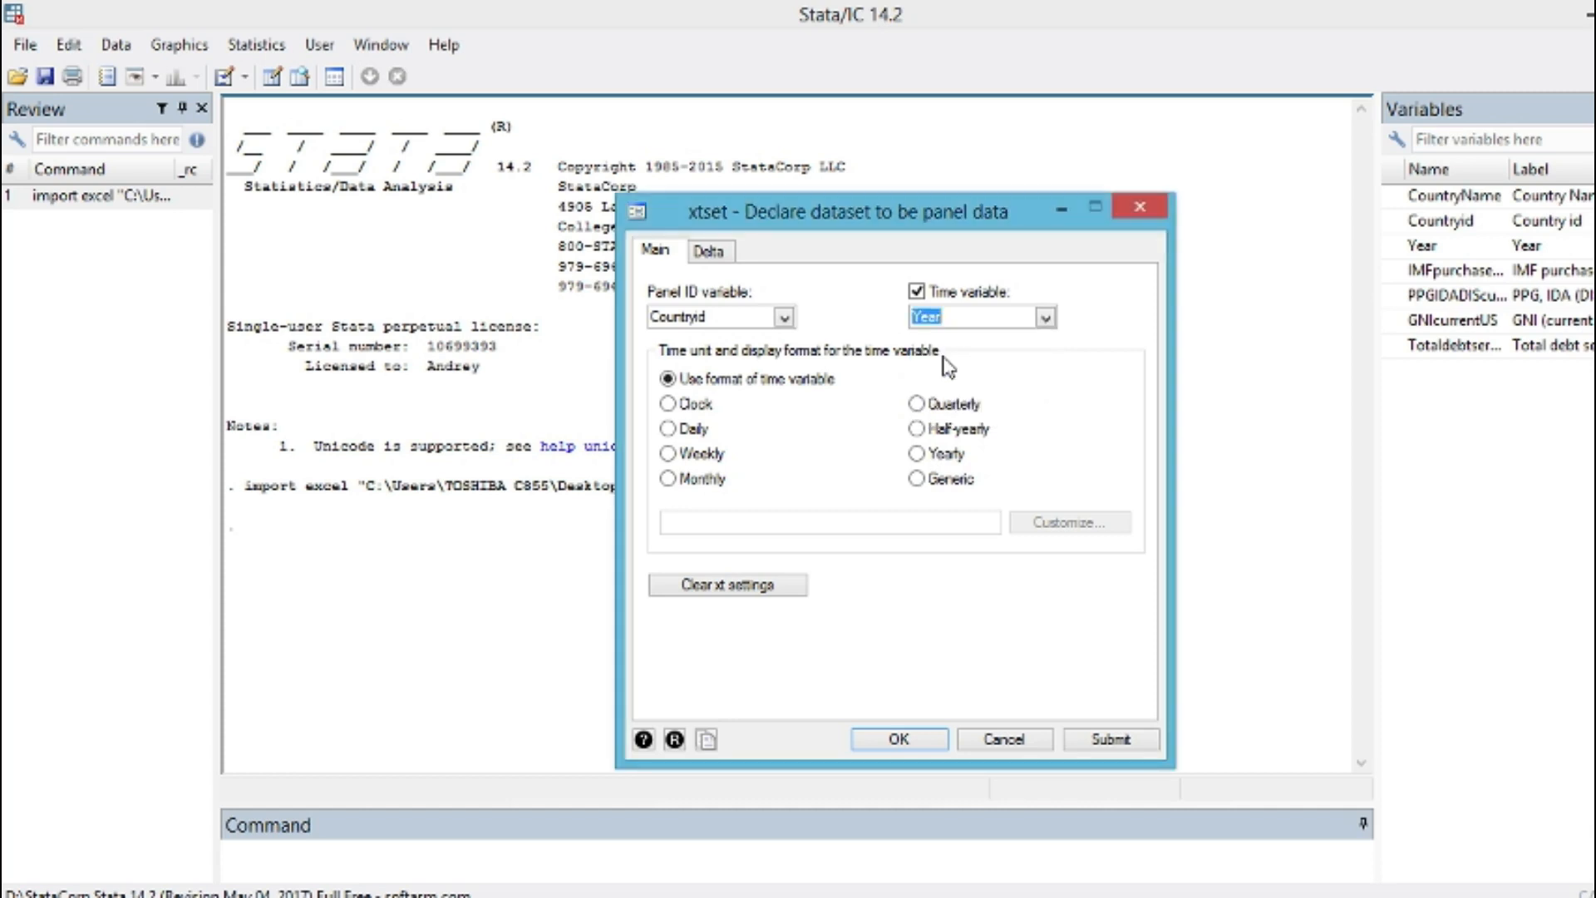
left_click(1045, 318)
left_click(1046, 319)
left_click(899, 741)
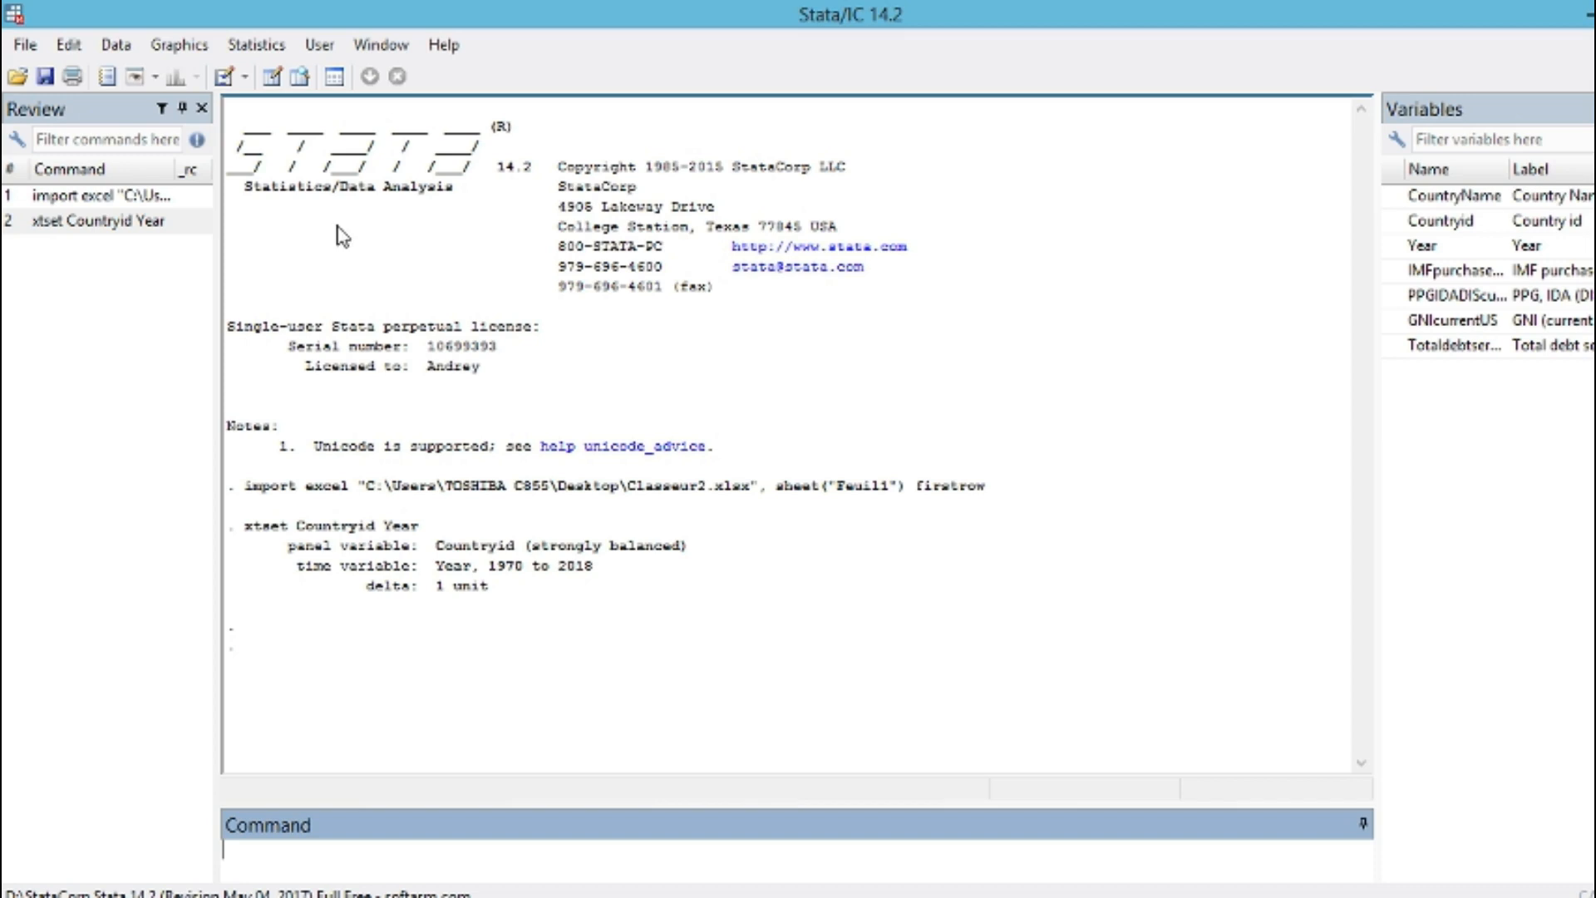
Step: Start a linear regression with Totaldebtserviceofexports as the dependent variable
left_click(266, 50)
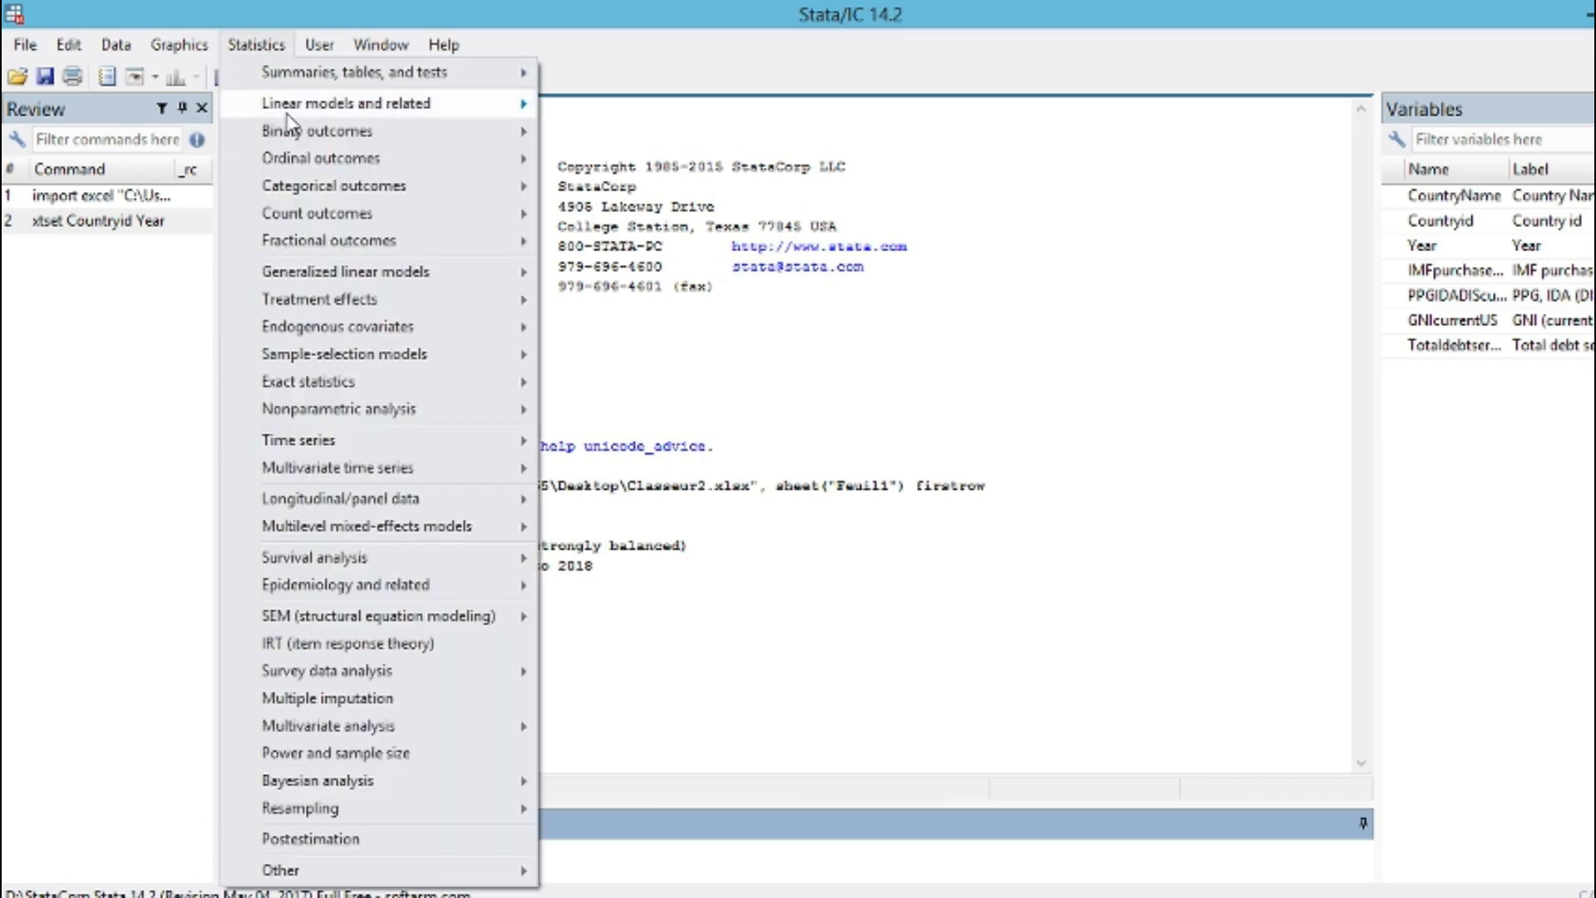
mouse_move(288, 117)
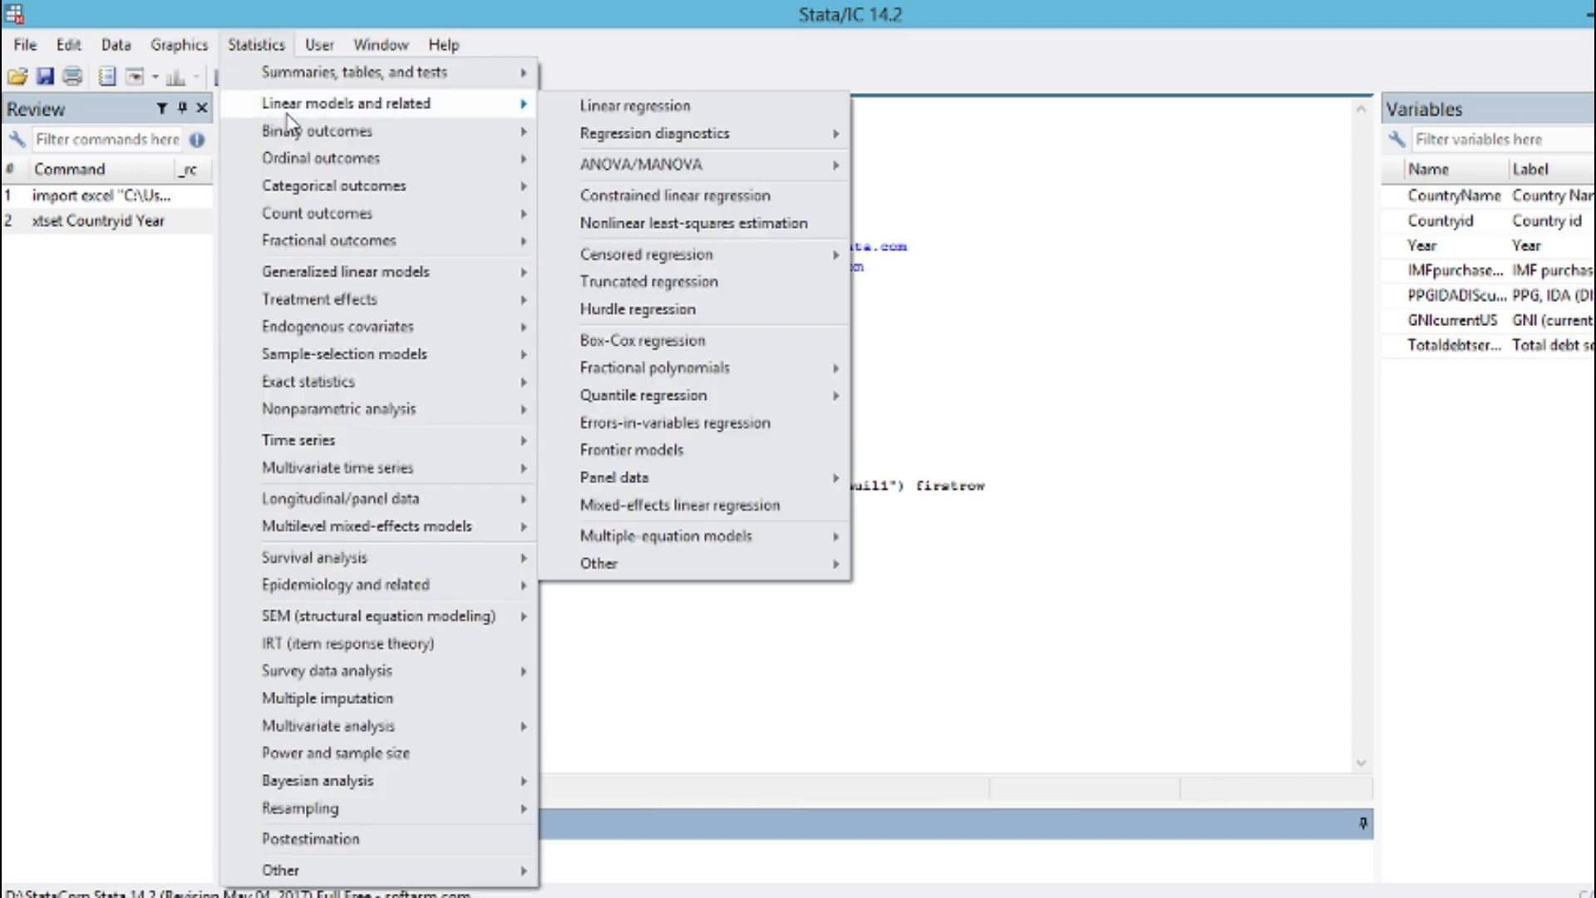
left_click(641, 108)
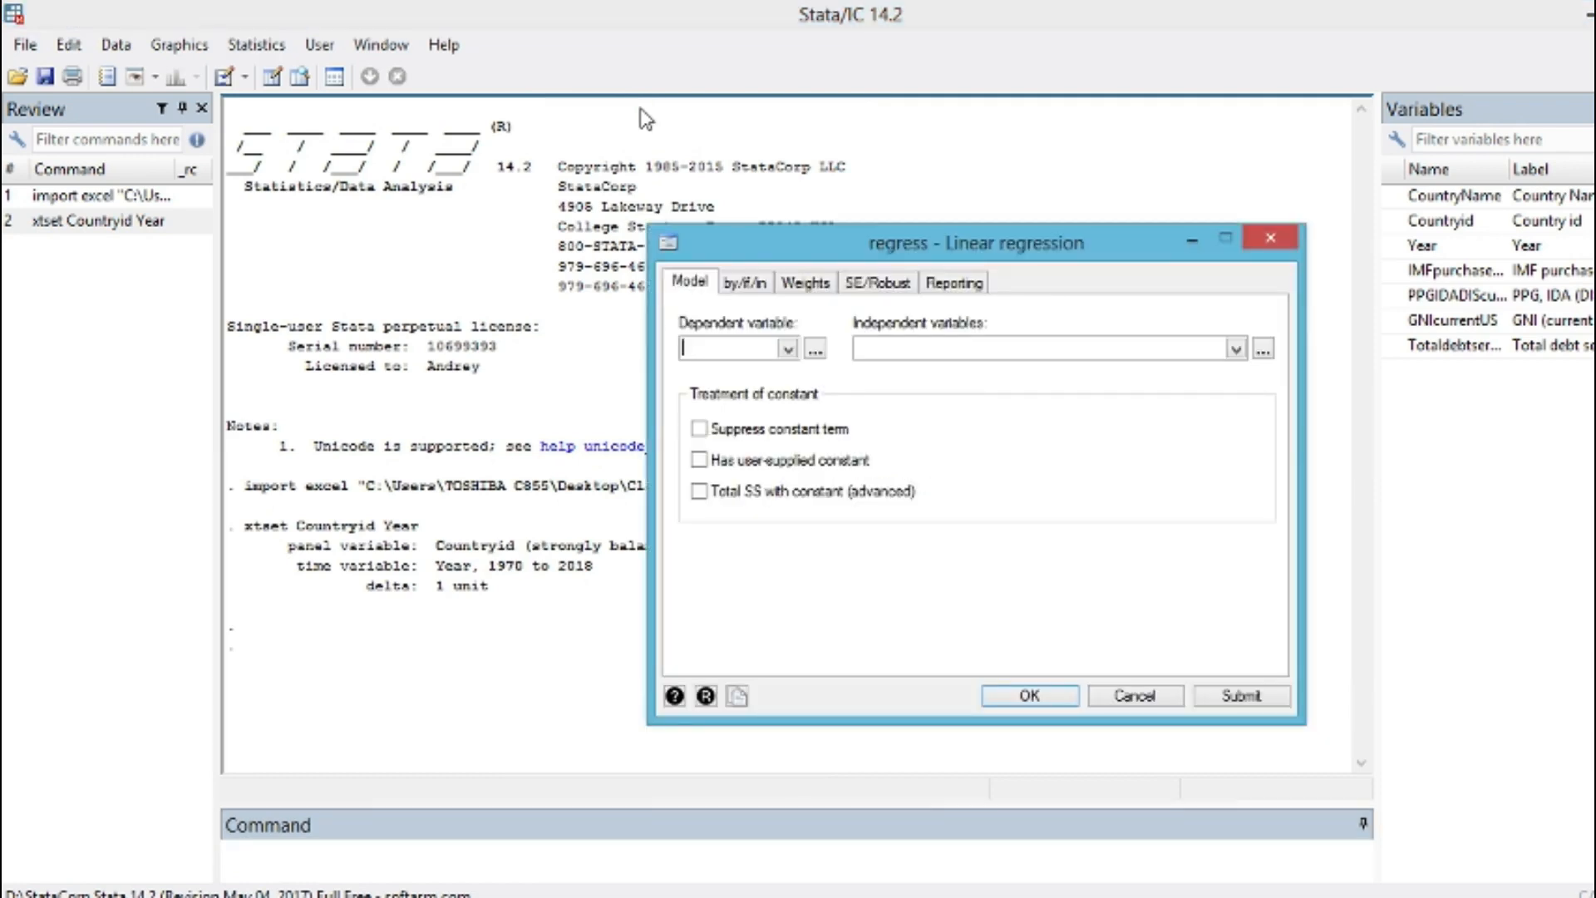
left_click(788, 350)
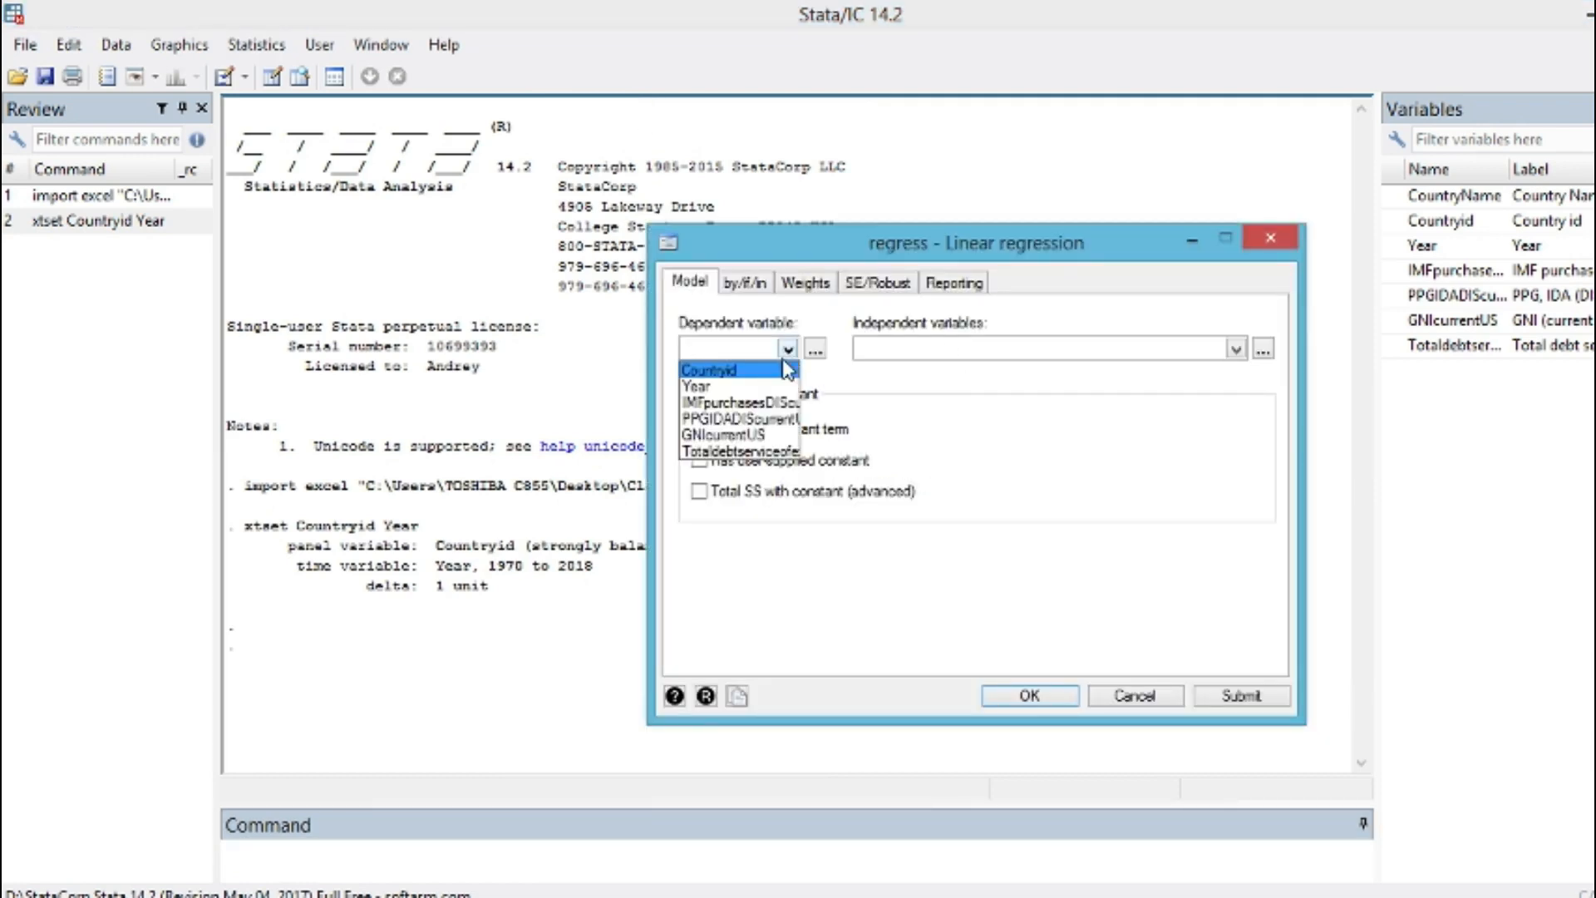
left_click(722, 453)
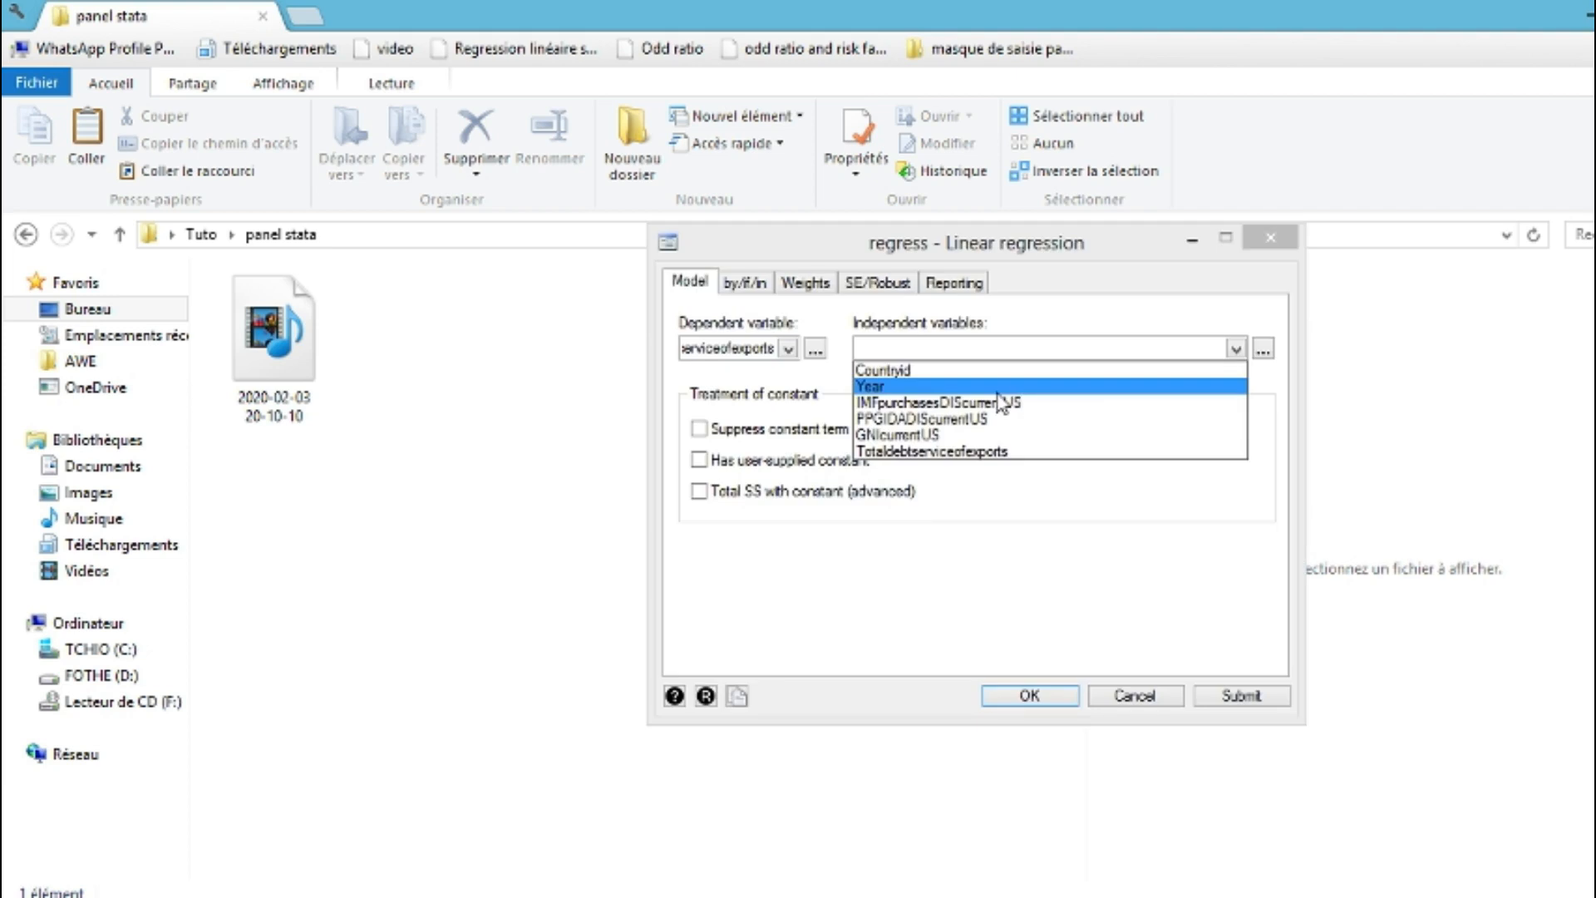
Step: Add IMFpurchasesDIScurrentUS, PPGIDADIScurrentUS and GNIcurrentUS as independent variables and run the linear regression
left_click(997, 402)
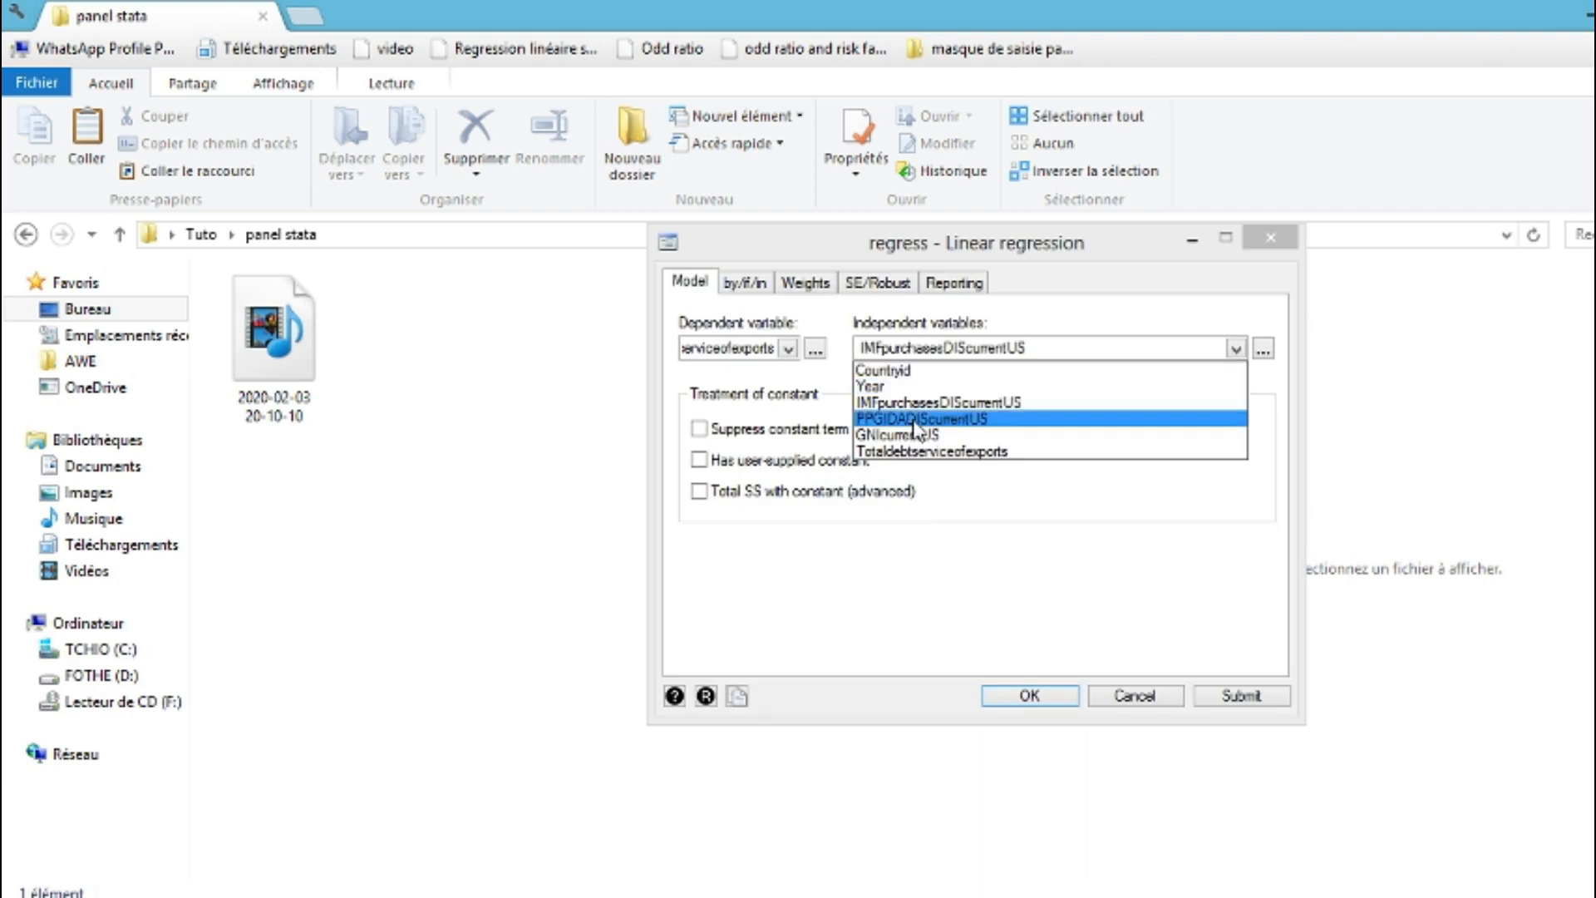
left_click(916, 421)
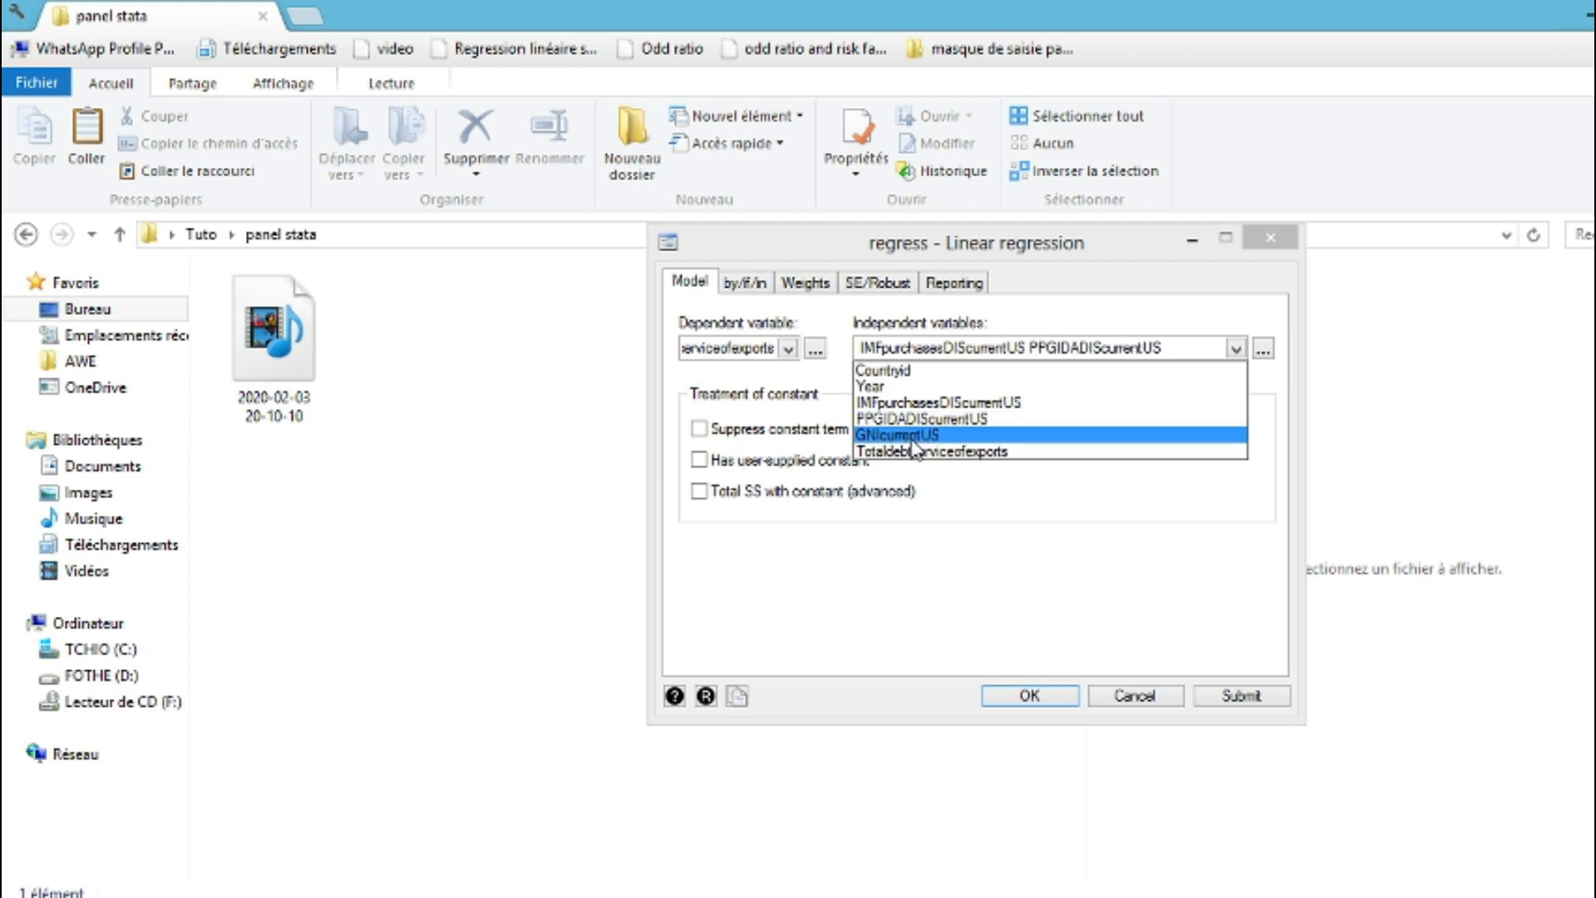
left_click(916, 435)
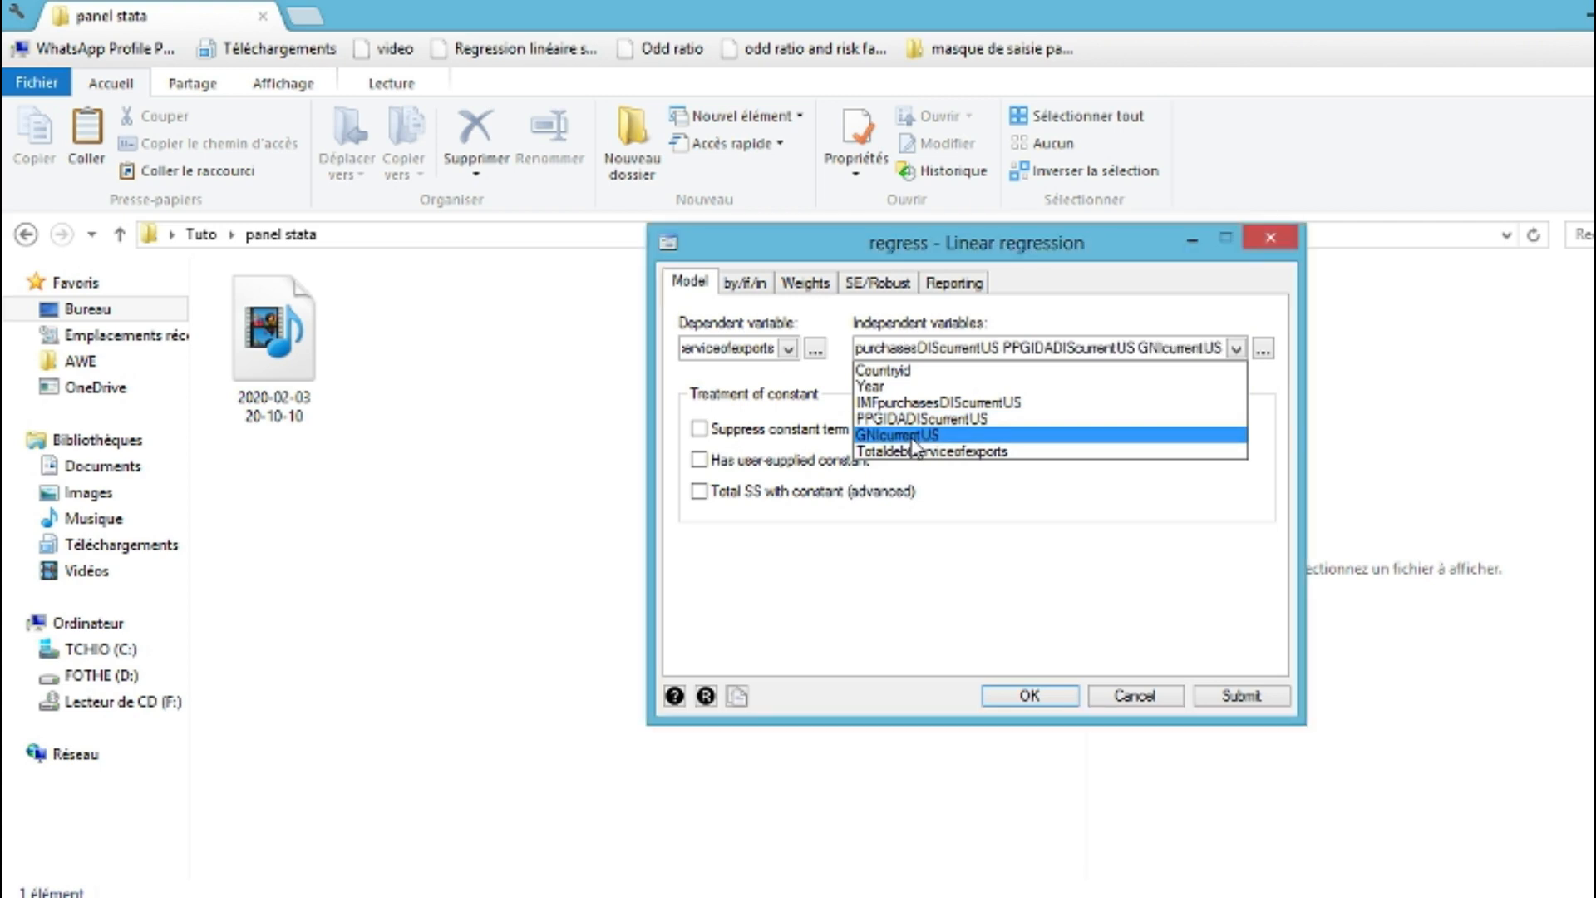
left_click(1035, 697)
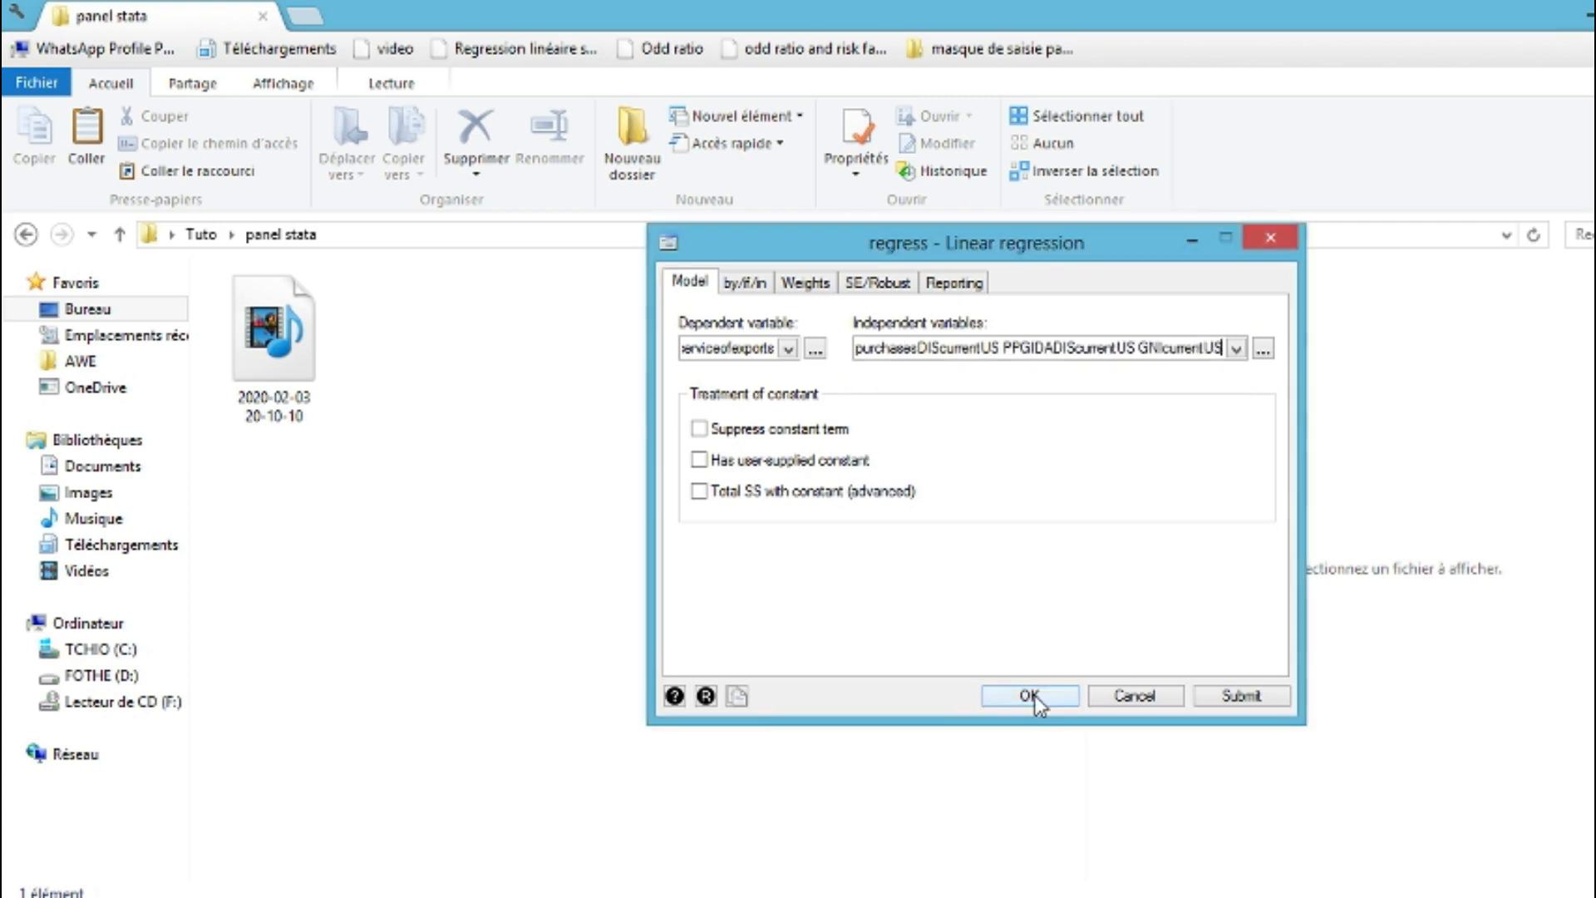
left_click(1034, 697)
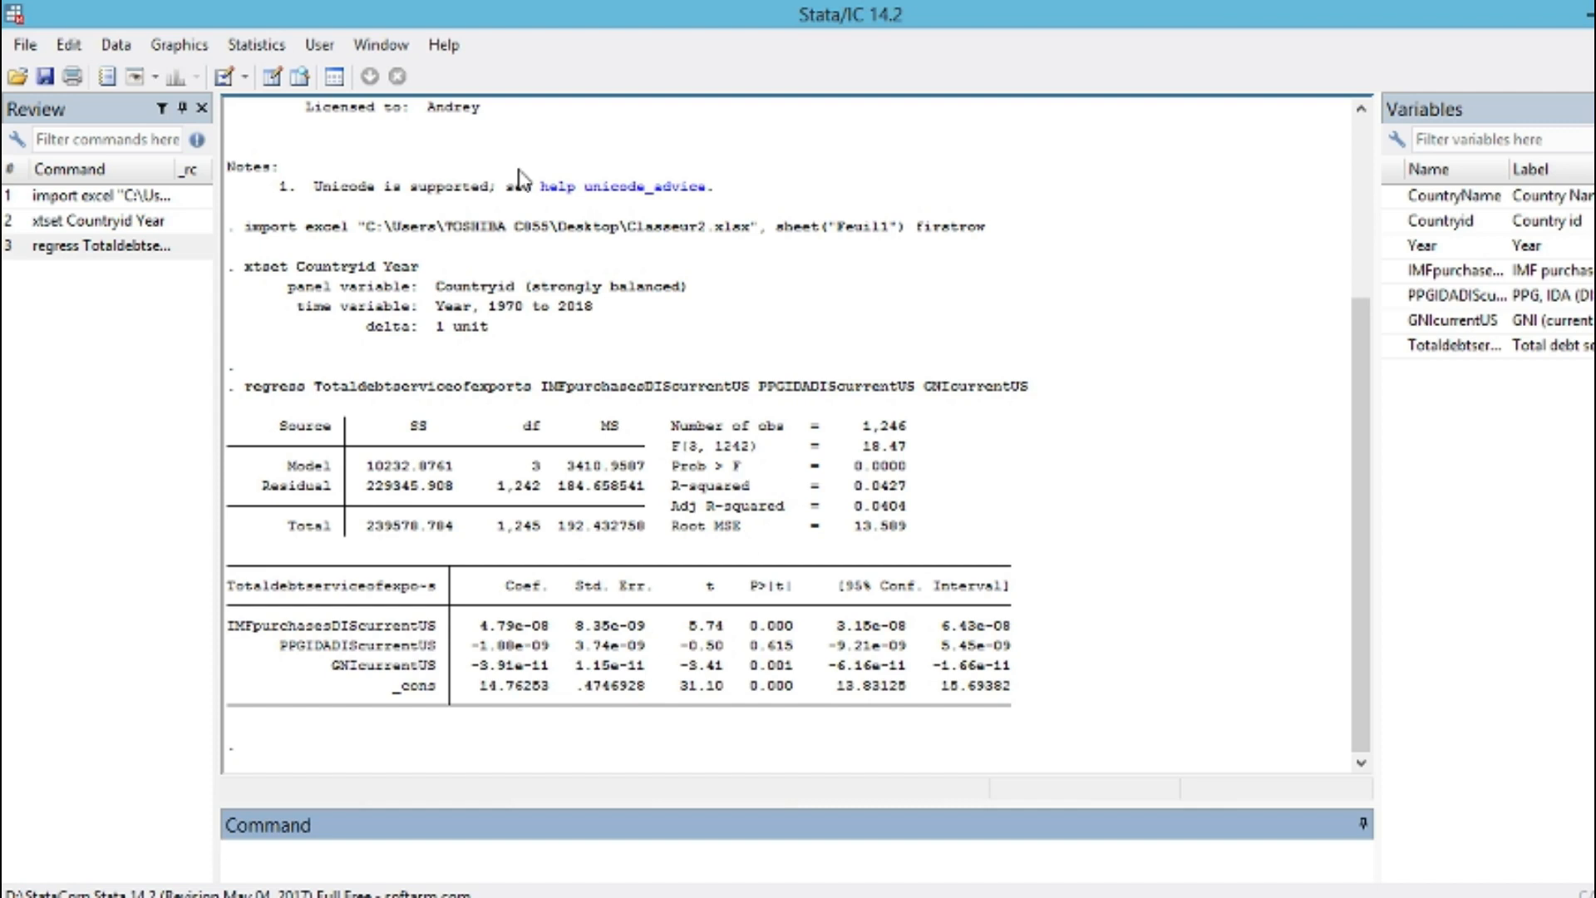
Step: Start a panel-data linear regression (FE, RE, PA, BE) with Totaldebtserviceofexports as the dependent variable
left_click(269, 49)
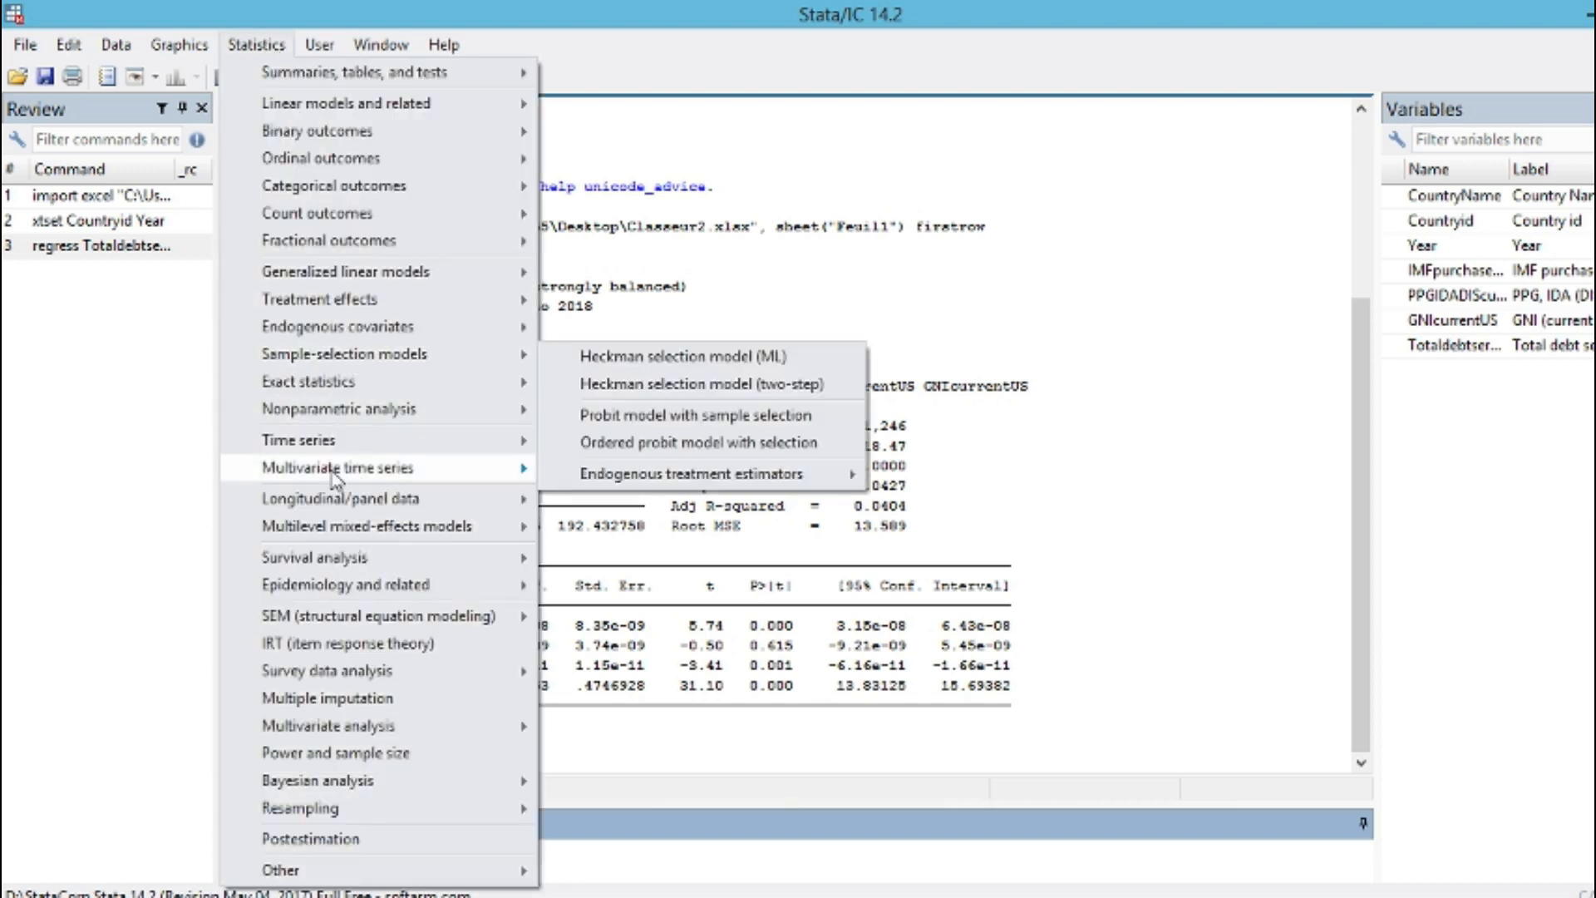
mouse_move(333, 504)
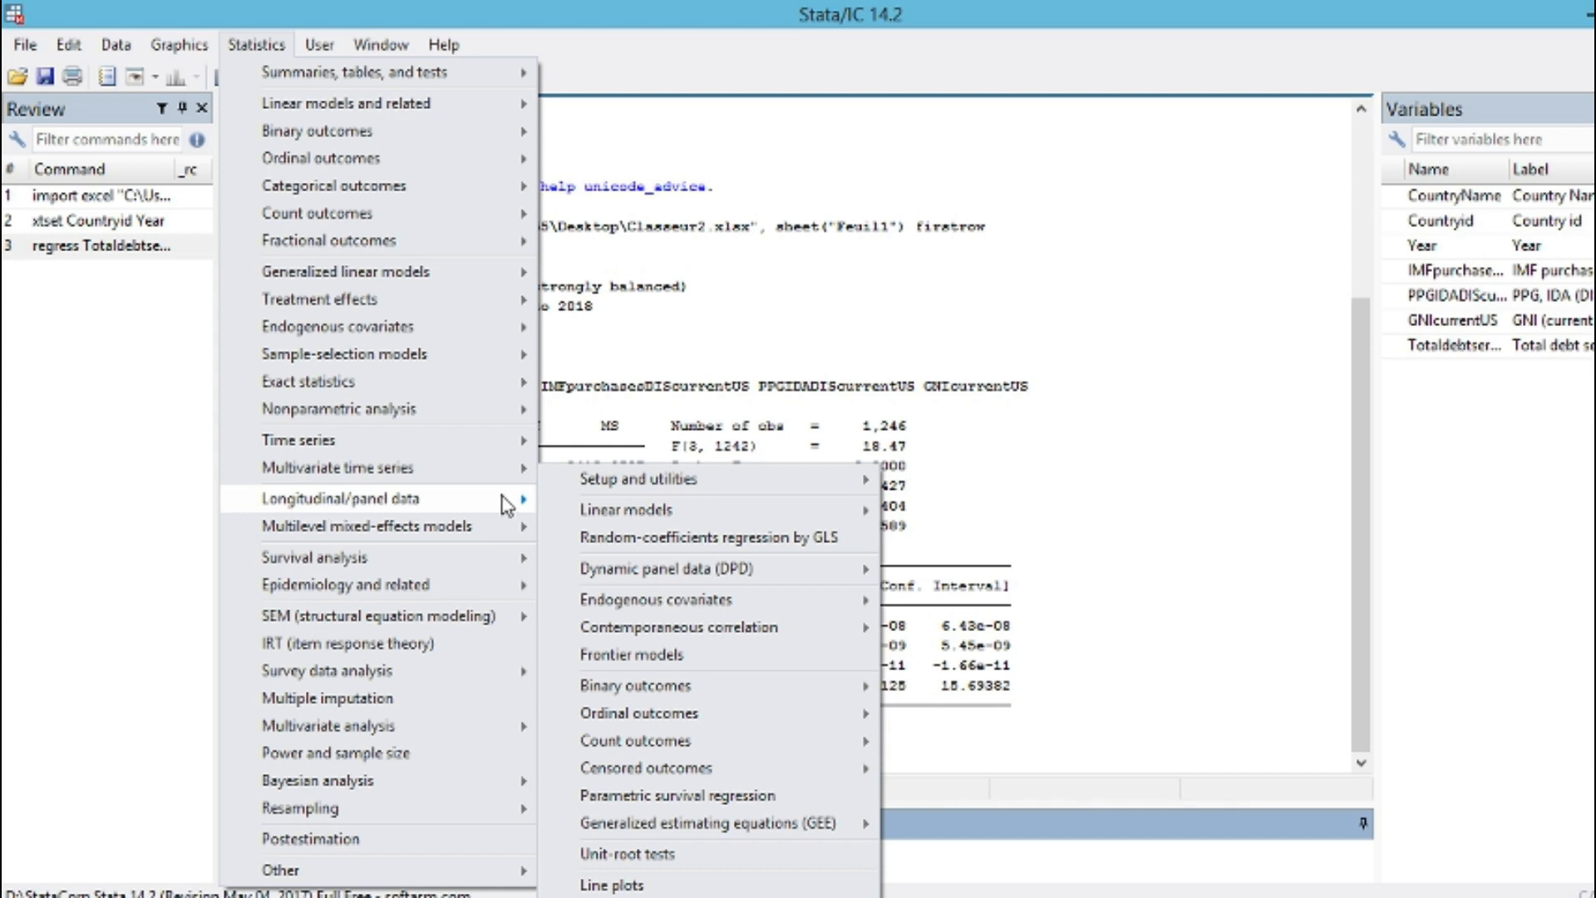
mouse_move(635, 522)
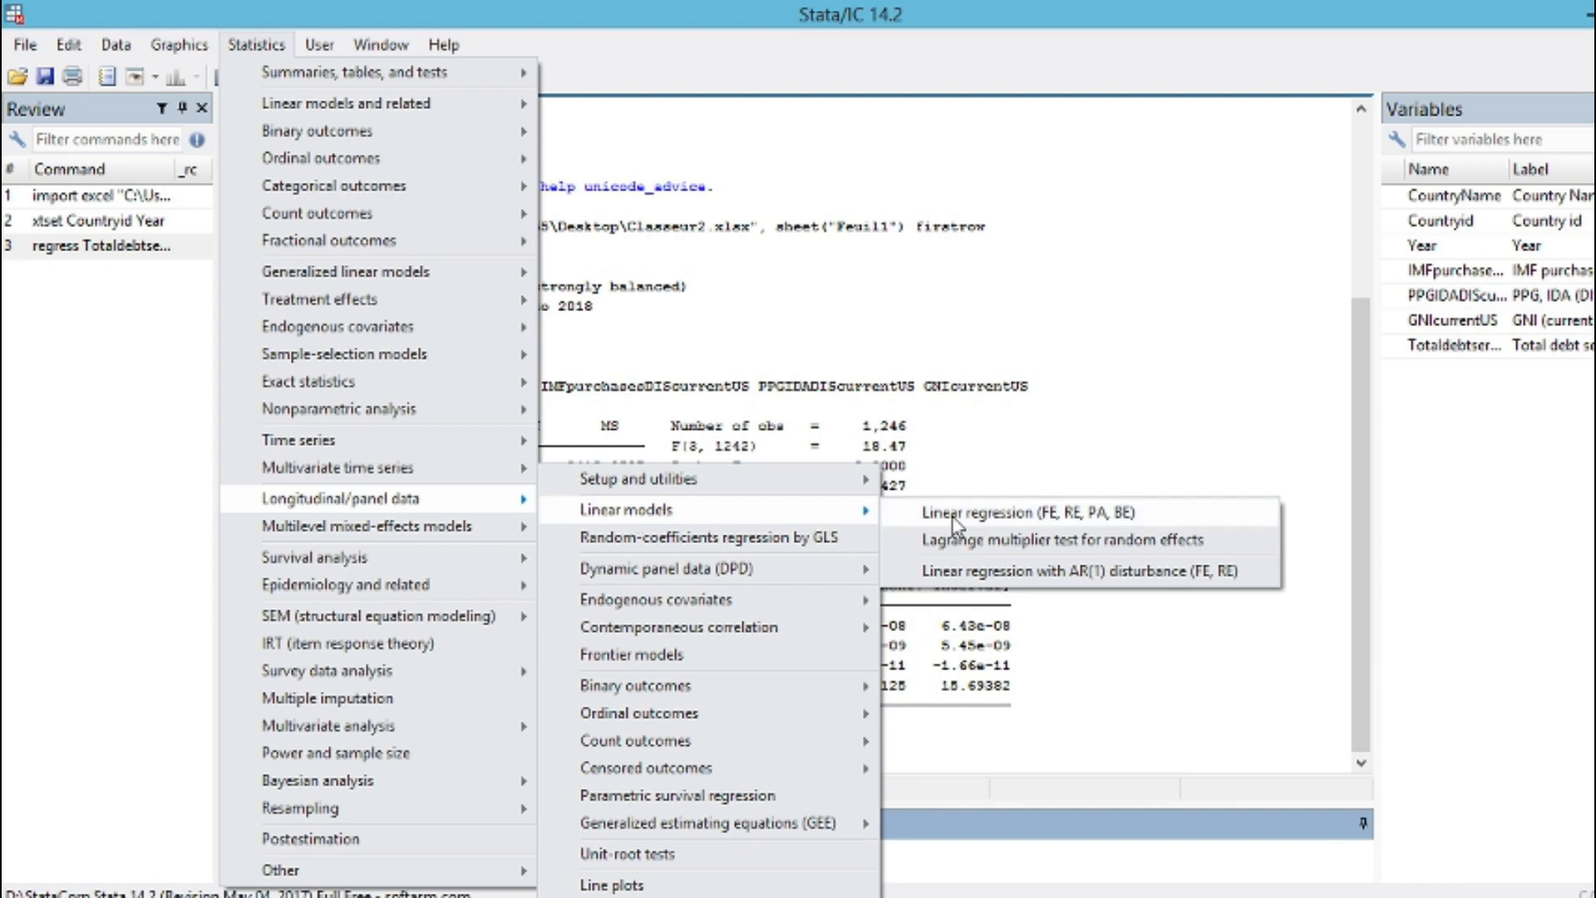
left_click(1014, 519)
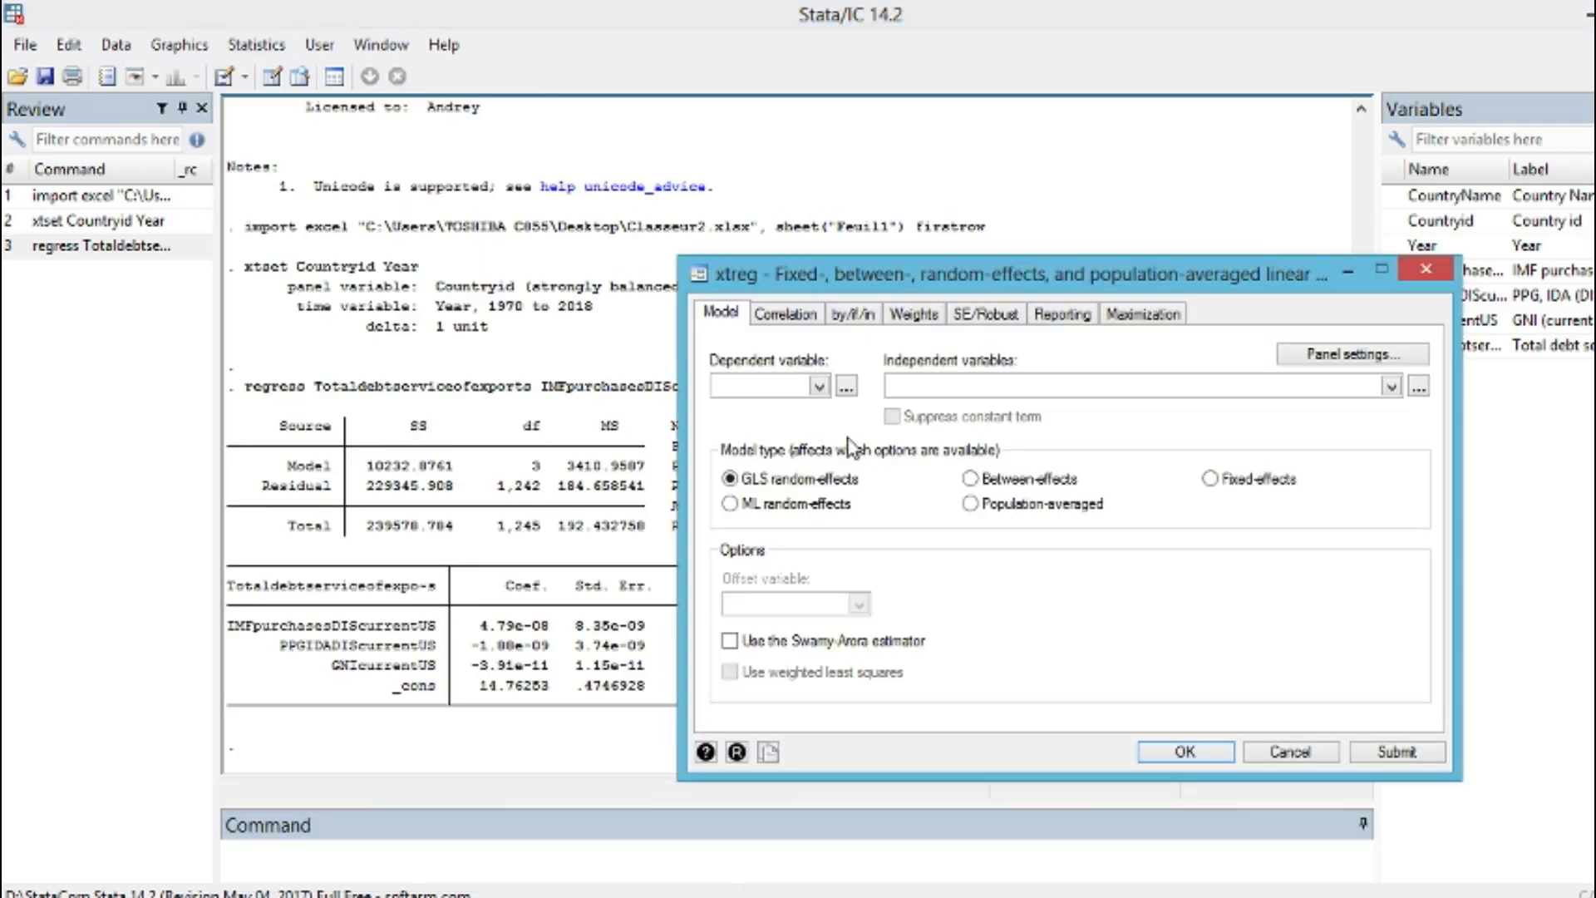
left_click(819, 387)
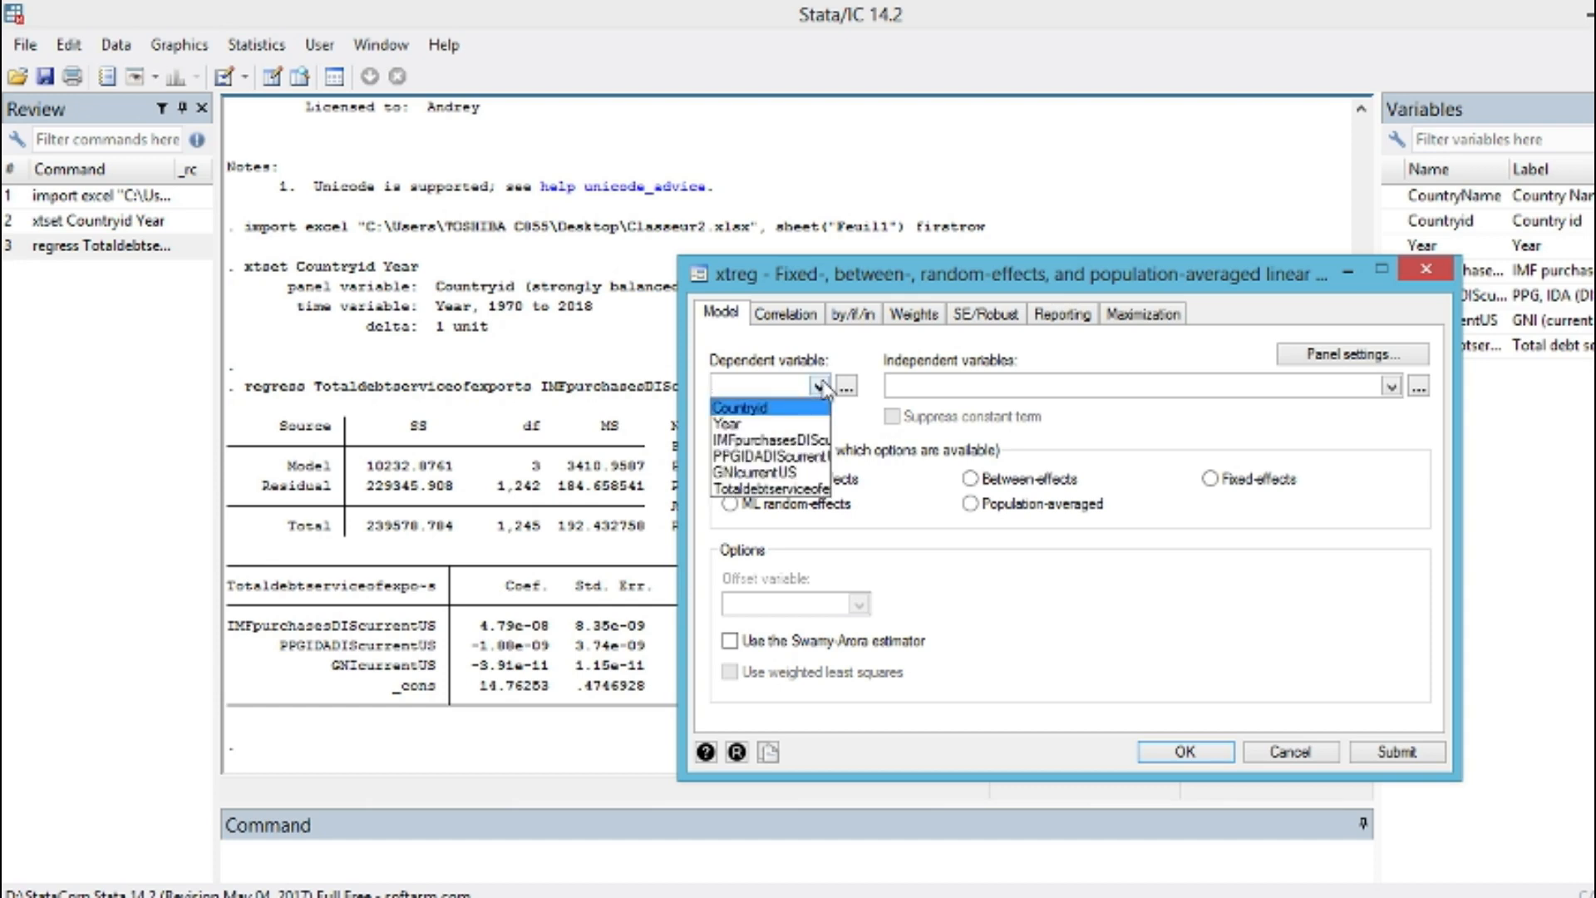
left_click(769, 491)
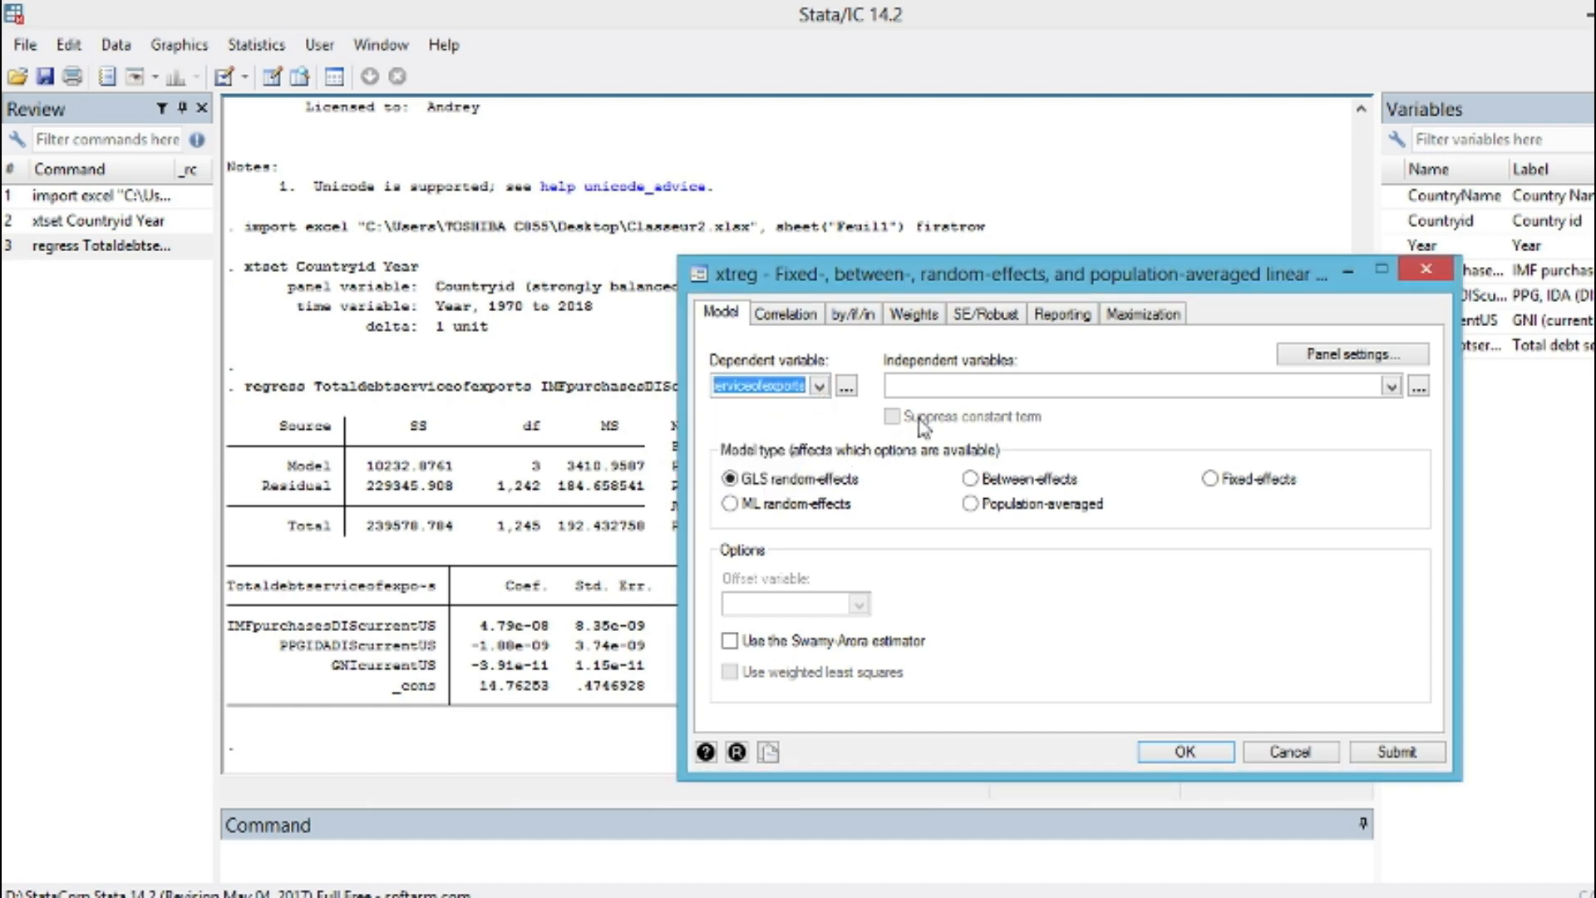
Step: Add IMFpurchasesDIScurrentUS, PPGIDADIScurrentUS and GNIcurrentUS as independent variables and run the GLS random-effects panel model
left_click(1391, 387)
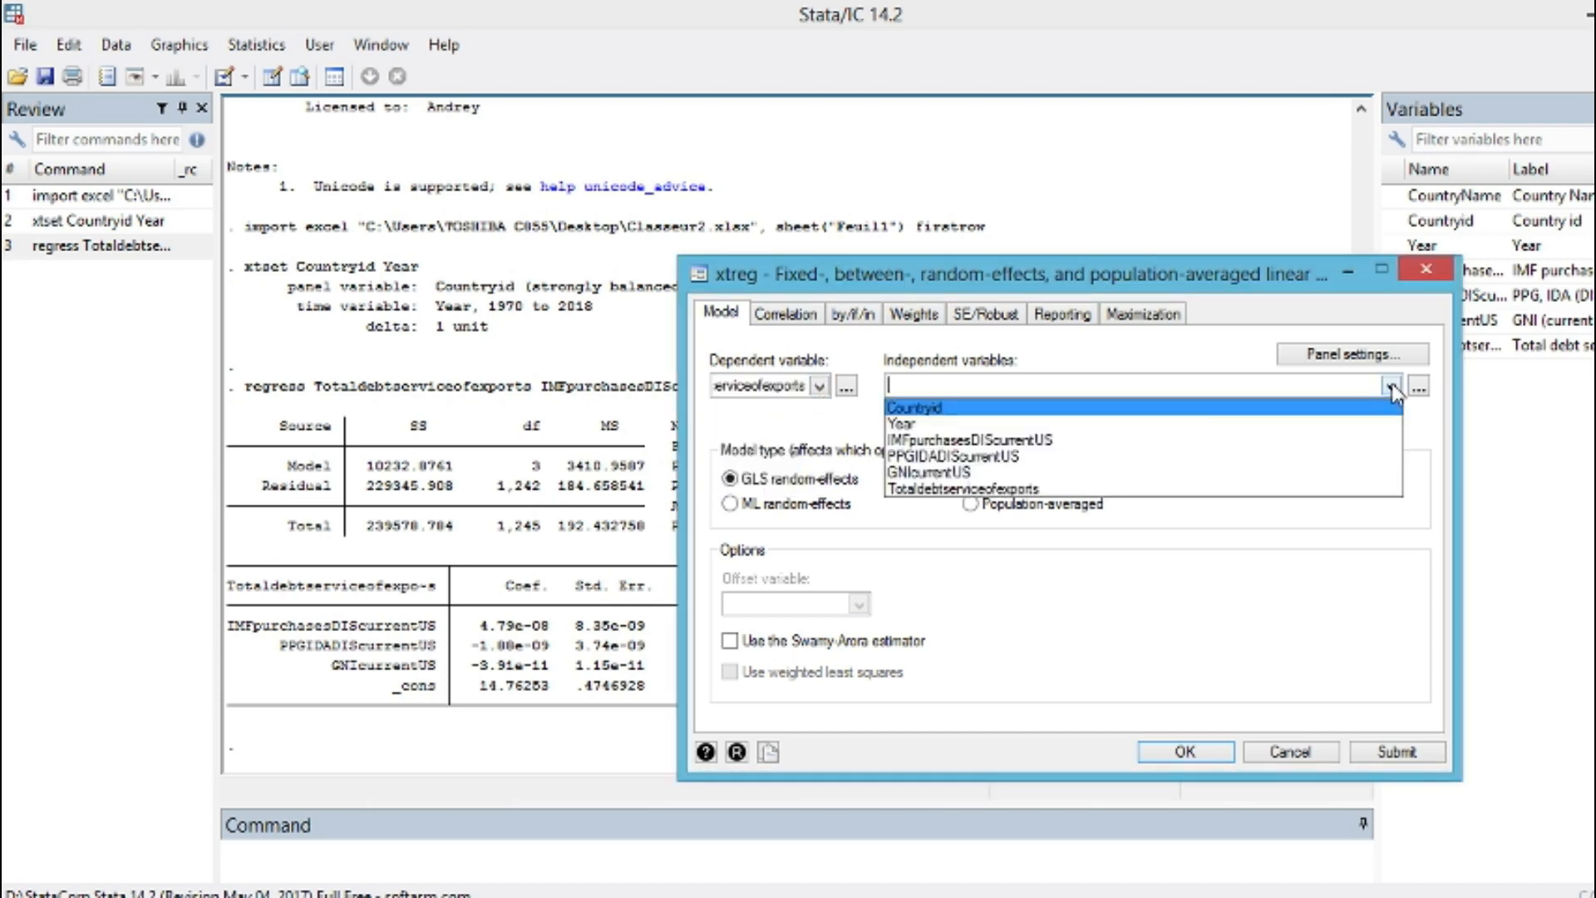
left_click(932, 442)
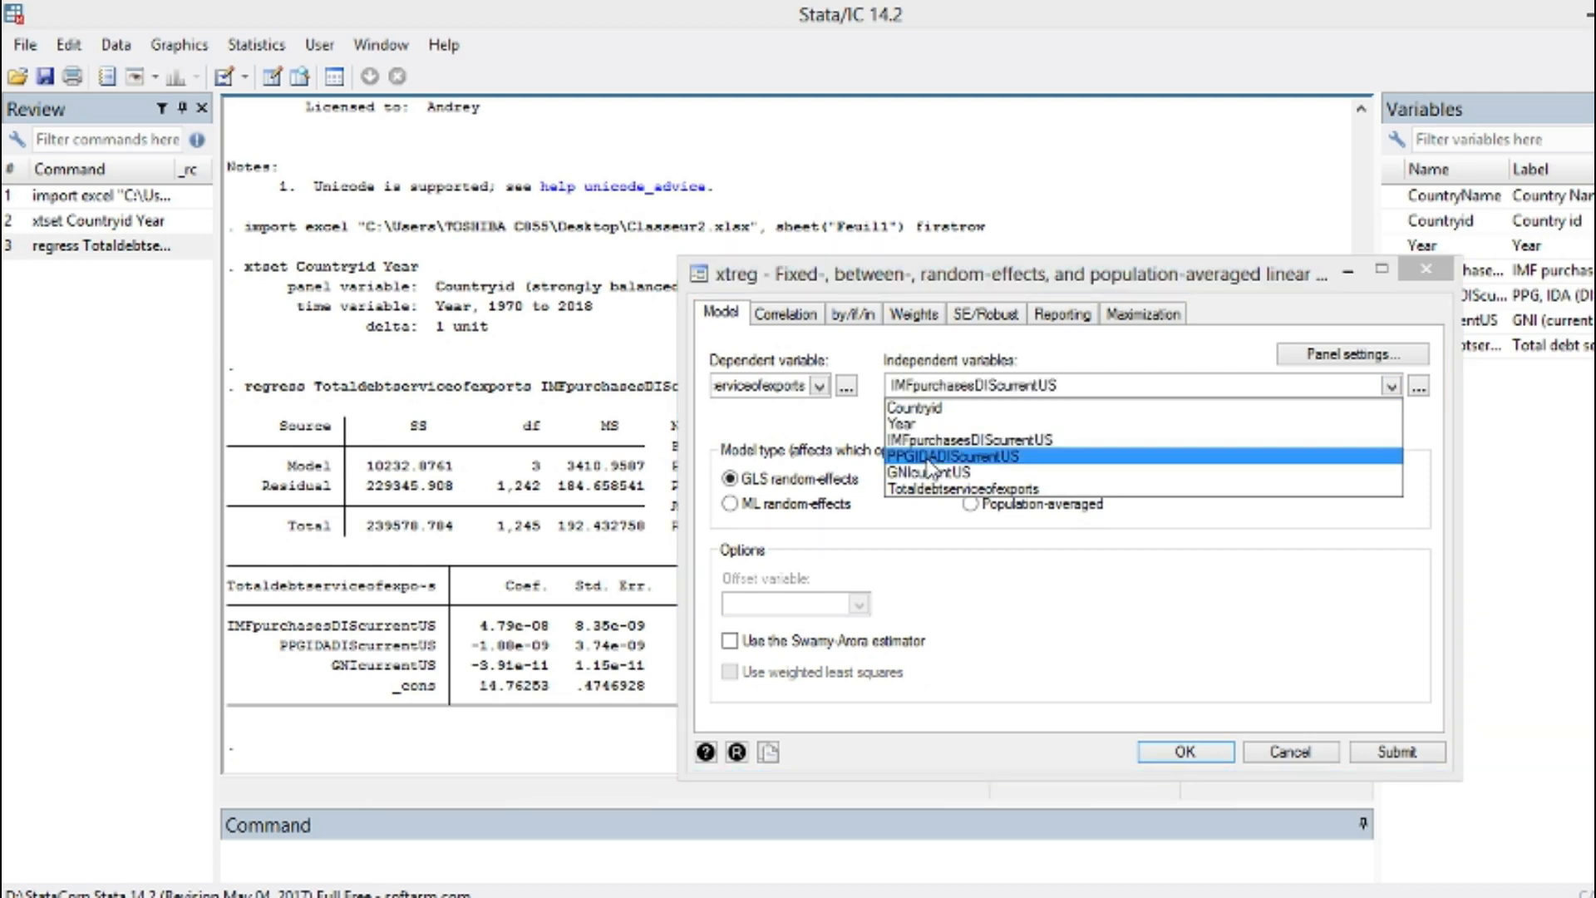
left_click(929, 459)
left_click(922, 474)
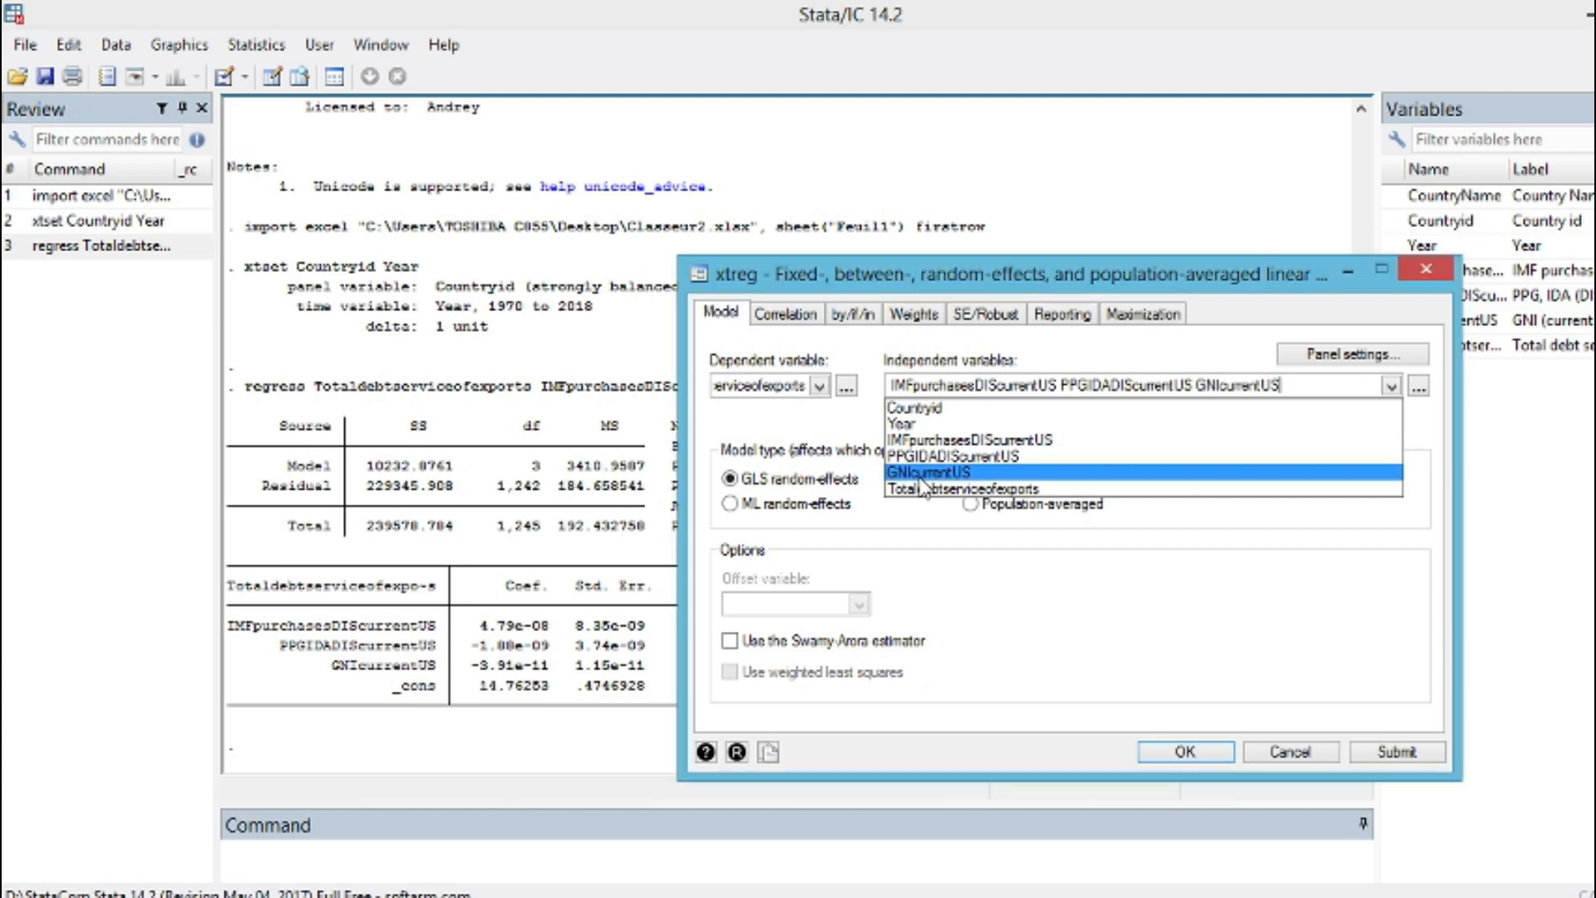
left_click(1187, 754)
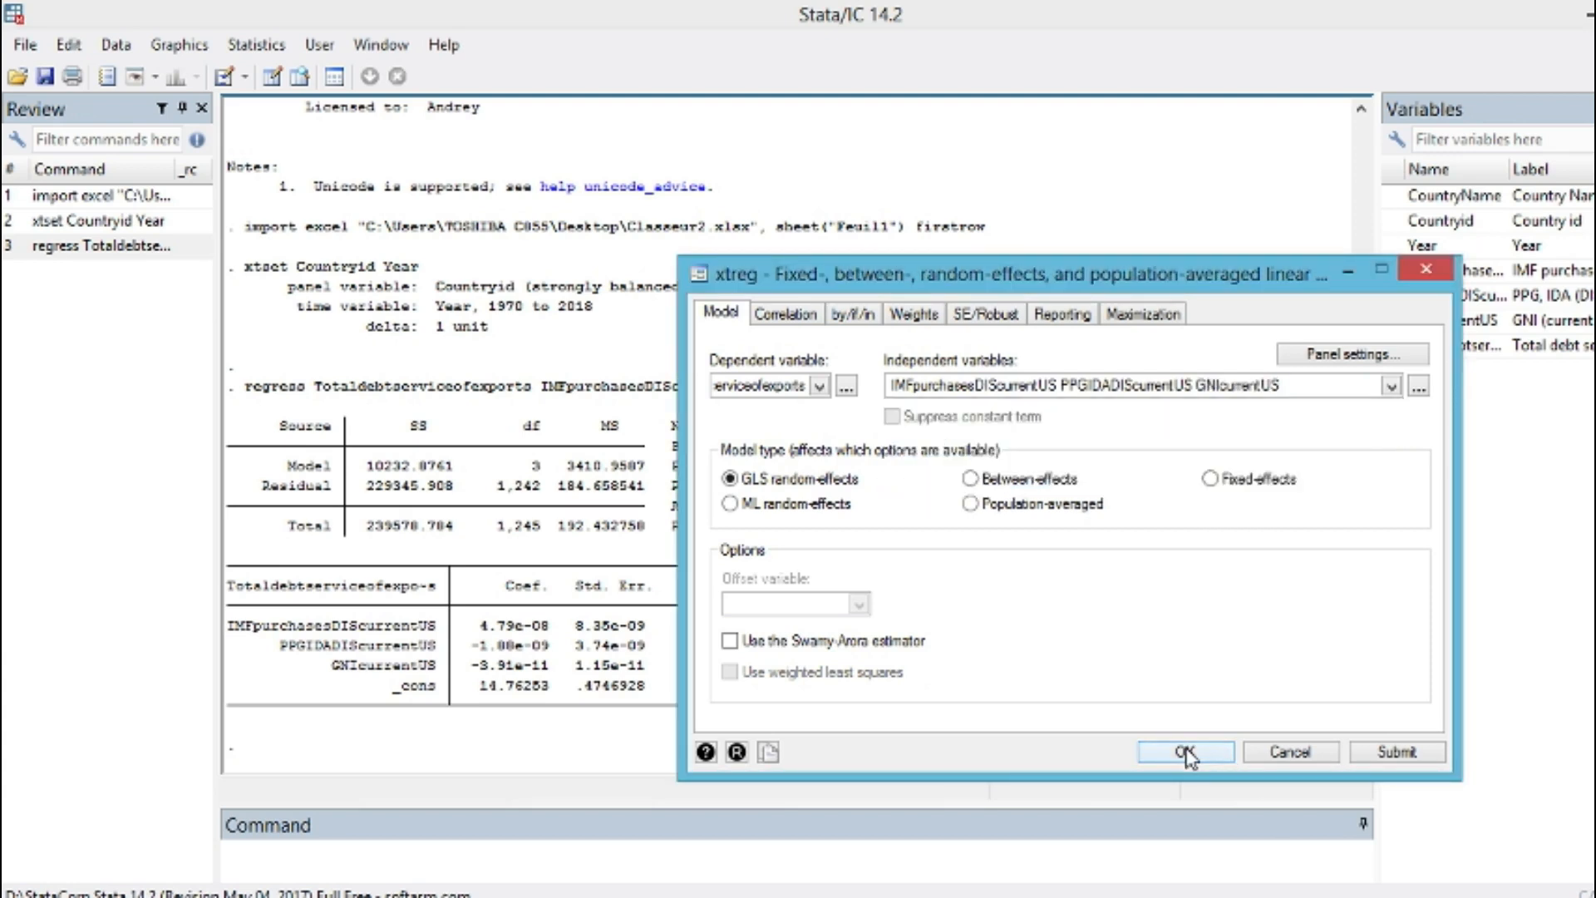
left_click(1187, 752)
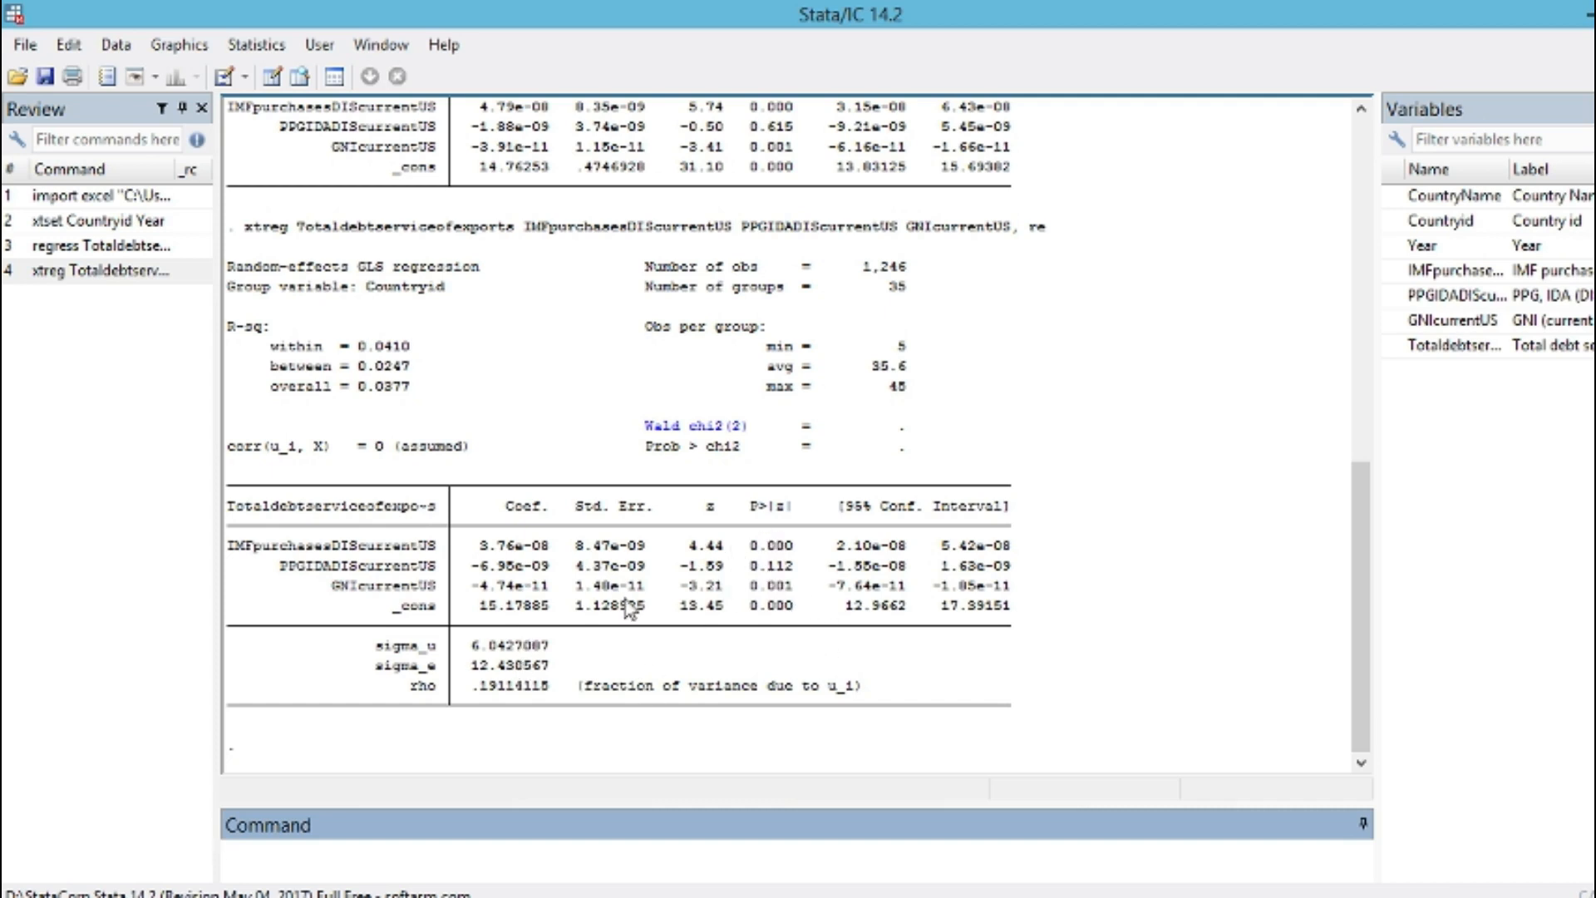
left_click(256, 46)
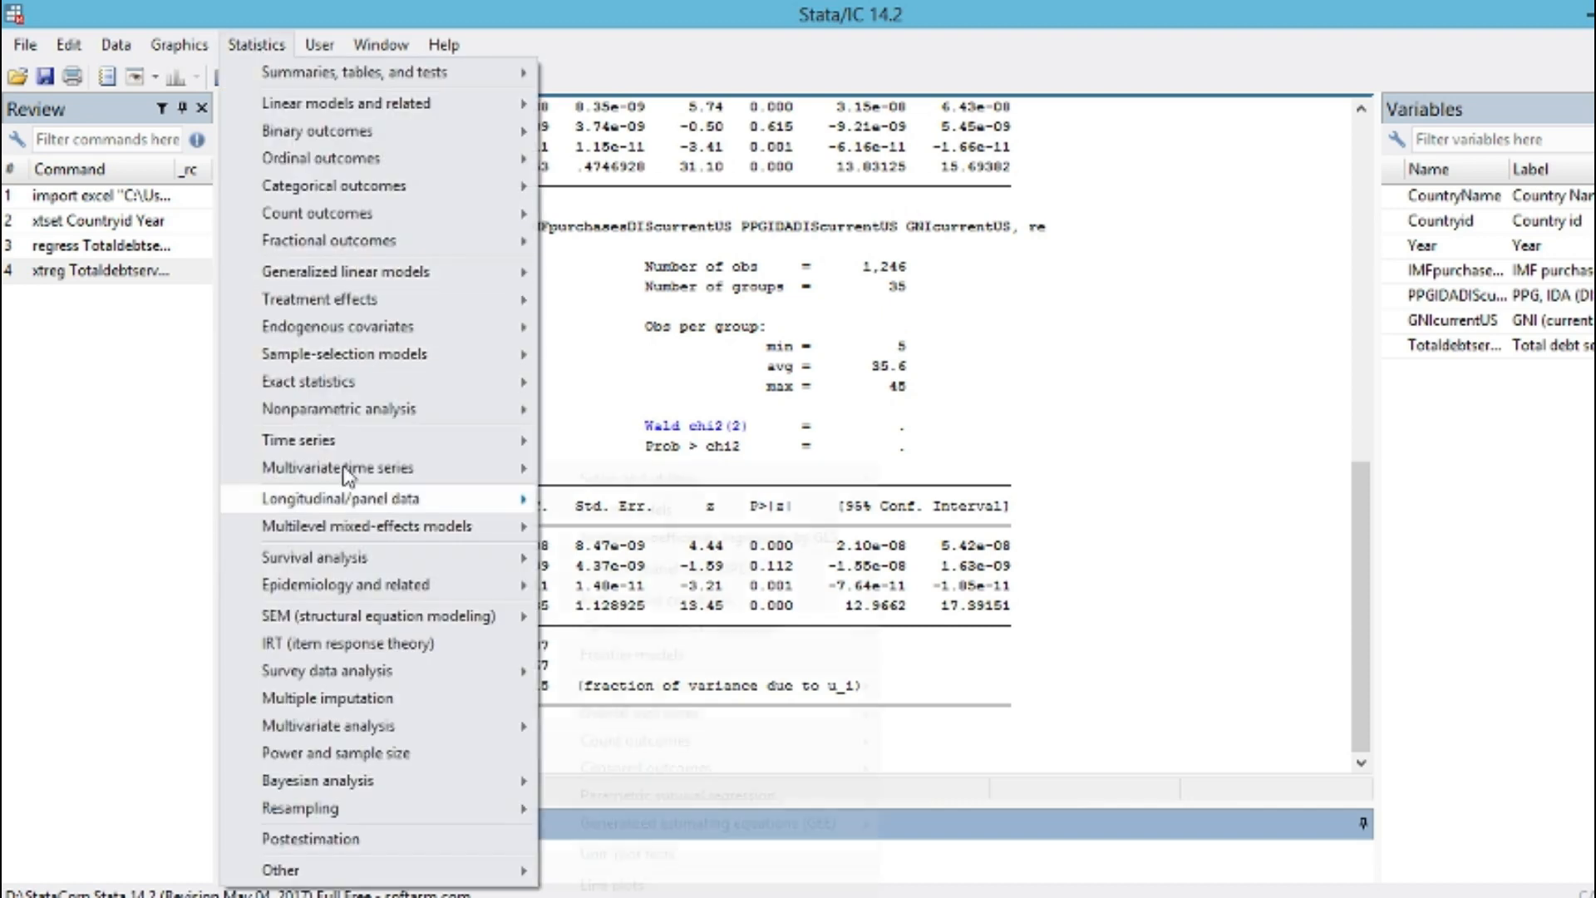
mouse_move(352, 471)
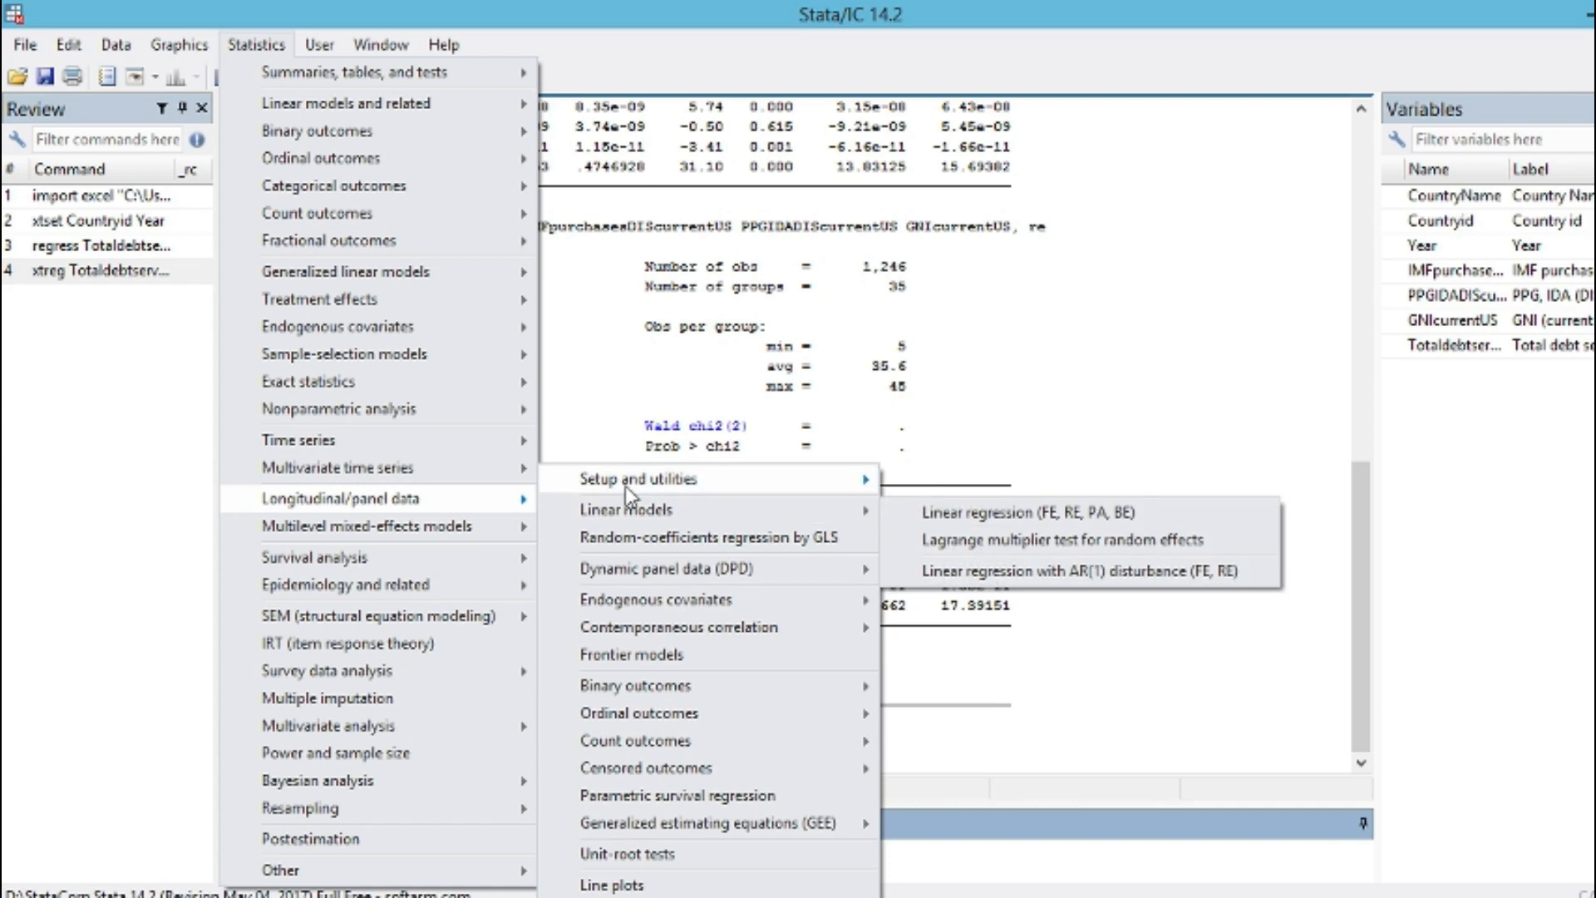
mouse_move(709, 513)
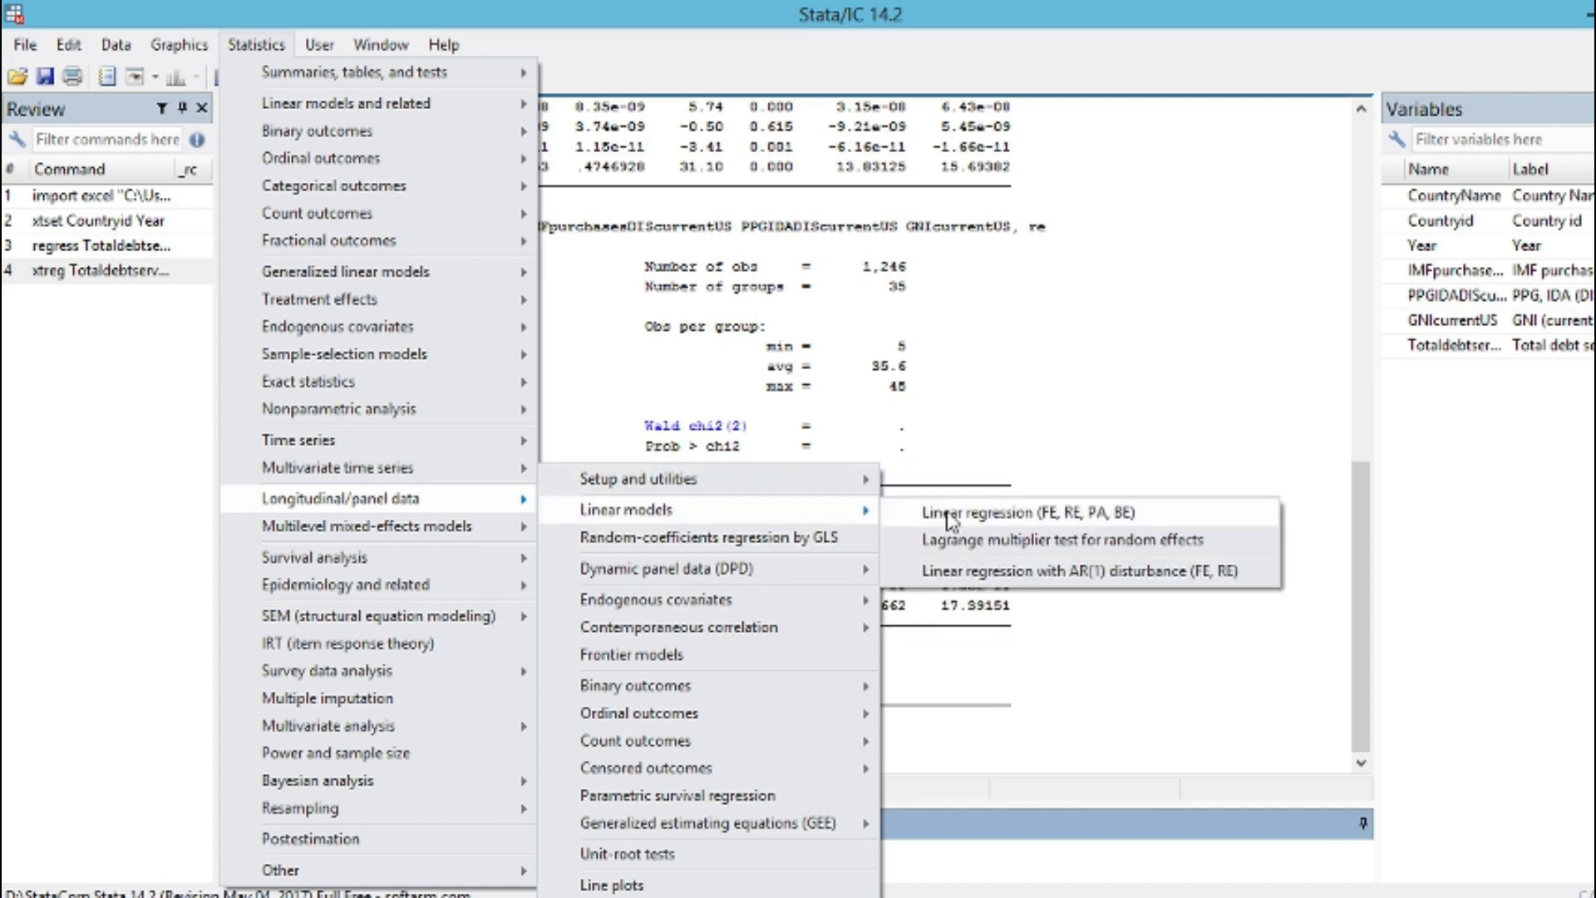
left_click(952, 521)
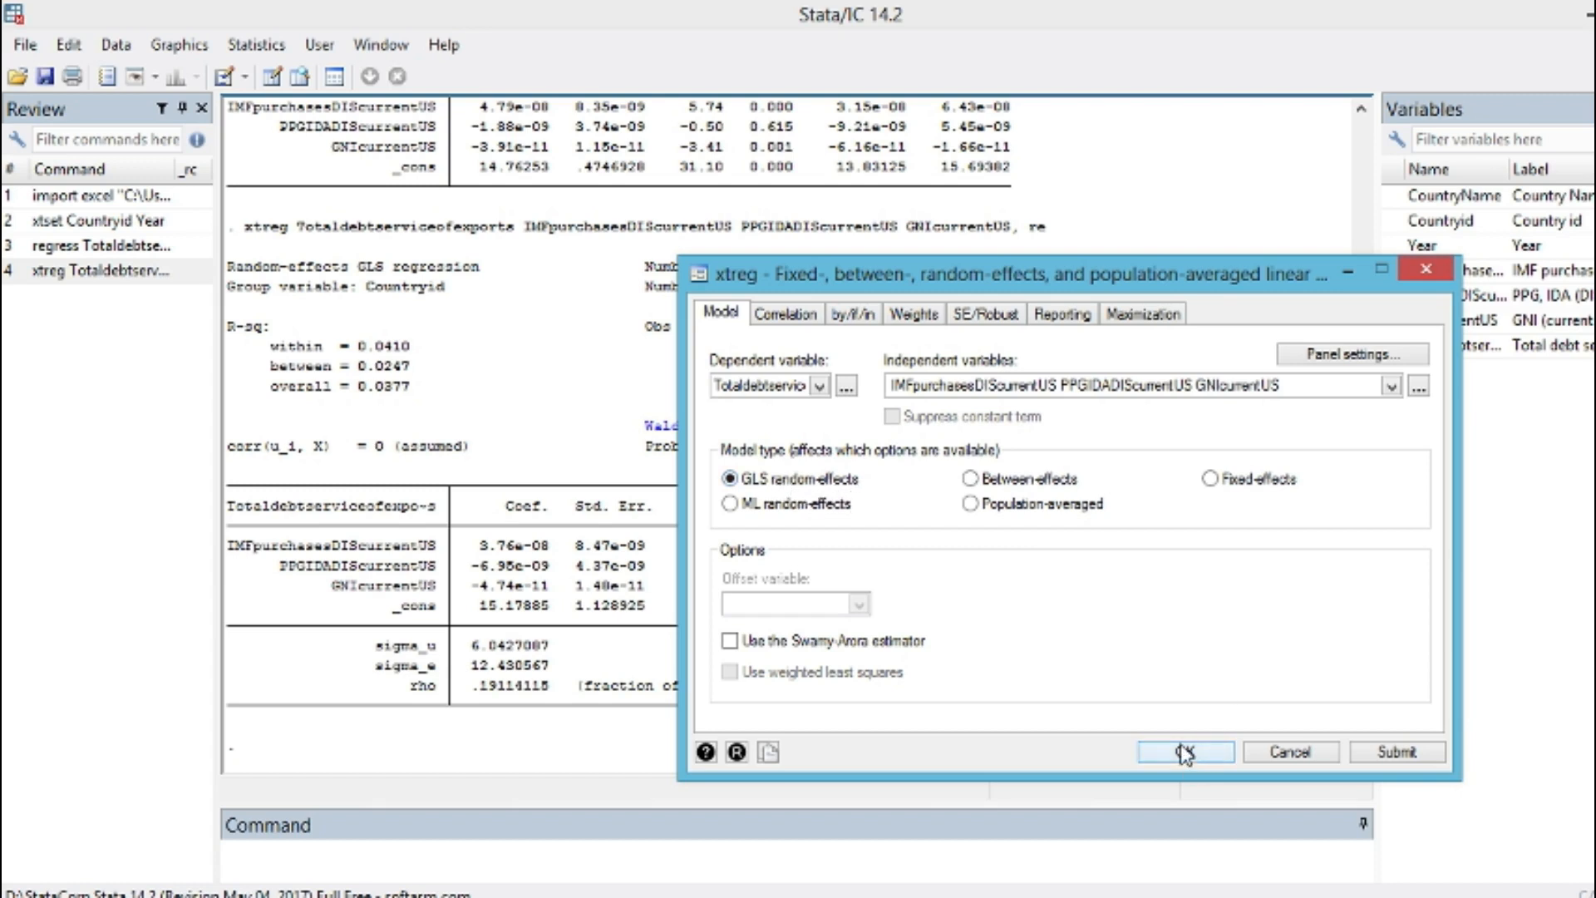
left_click(1421, 274)
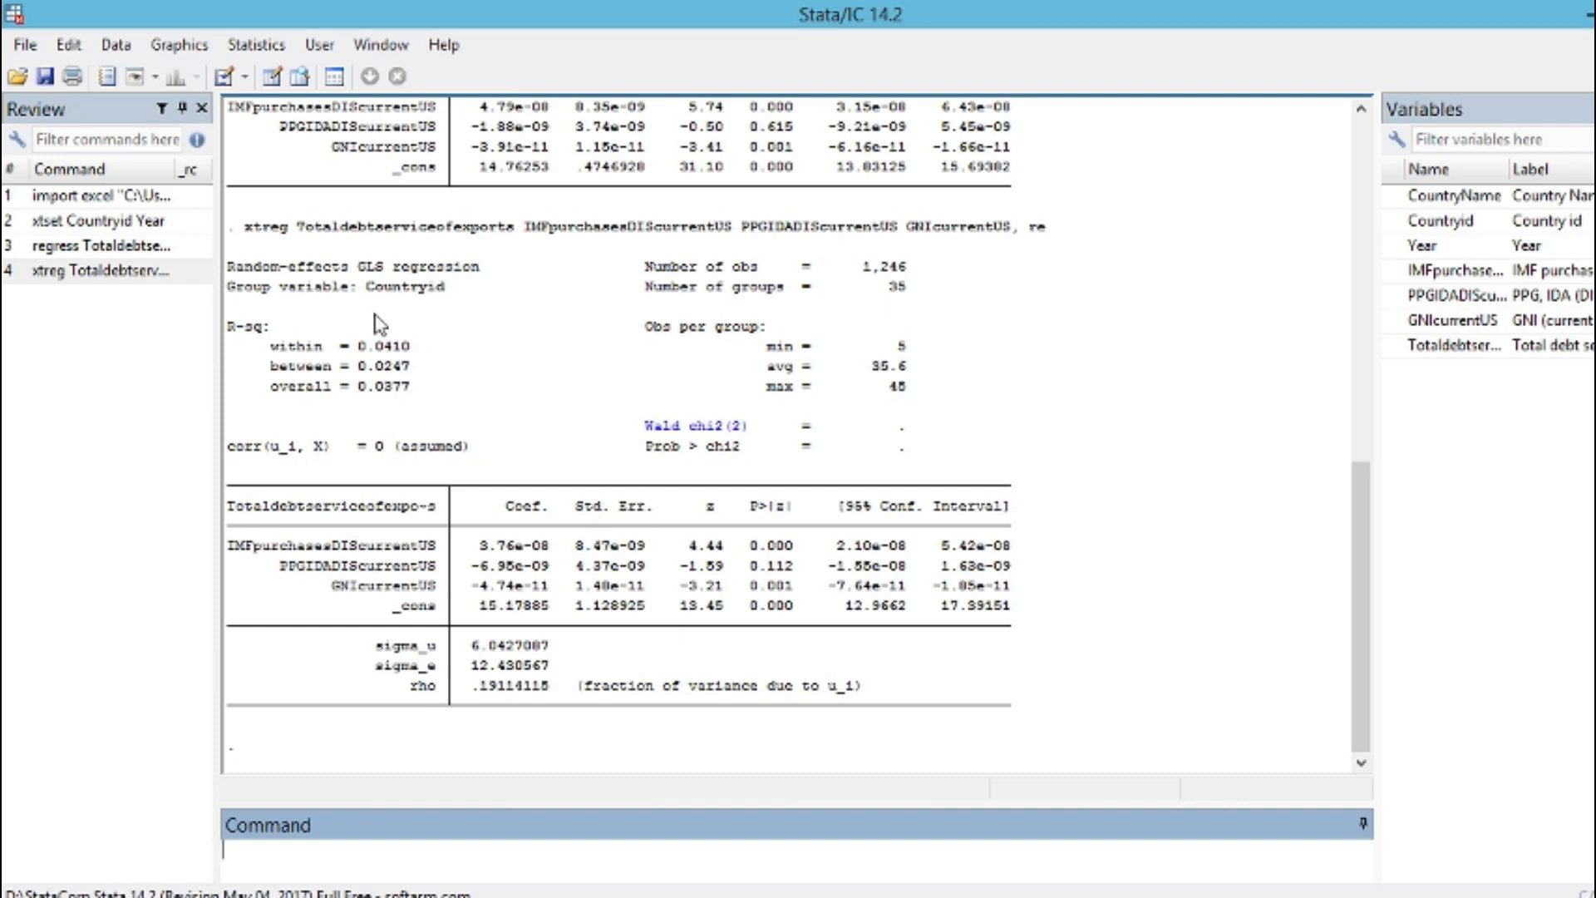
Step: Rerun the panel regression with the same variables as a fixed-effects model and compare its output with the random-effects results
left_click(265, 47)
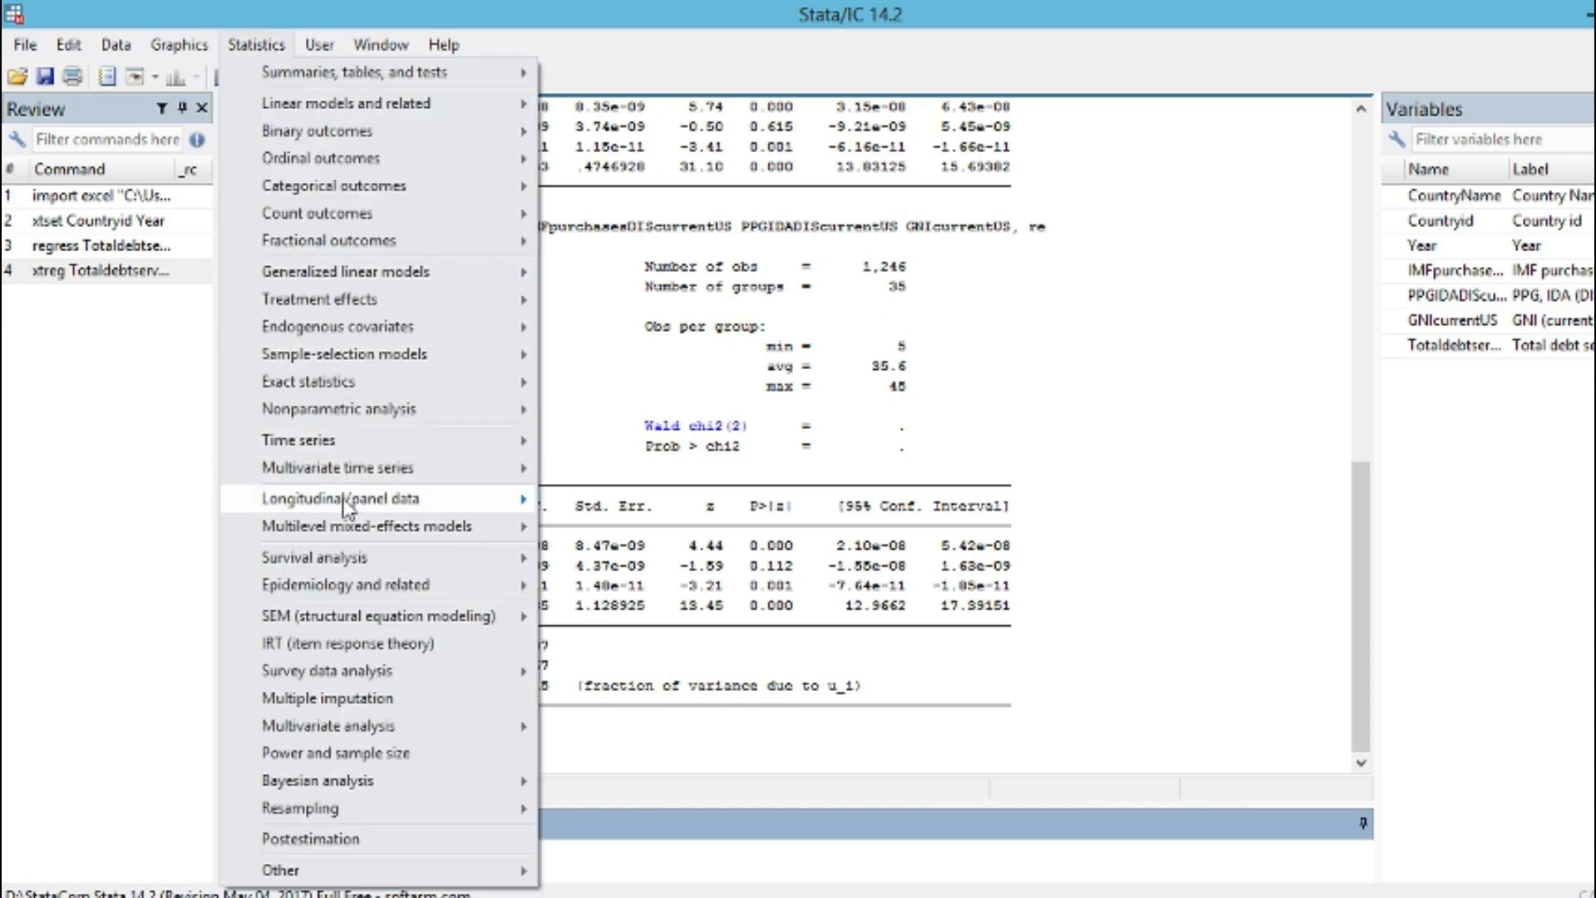
mouse_move(345, 503)
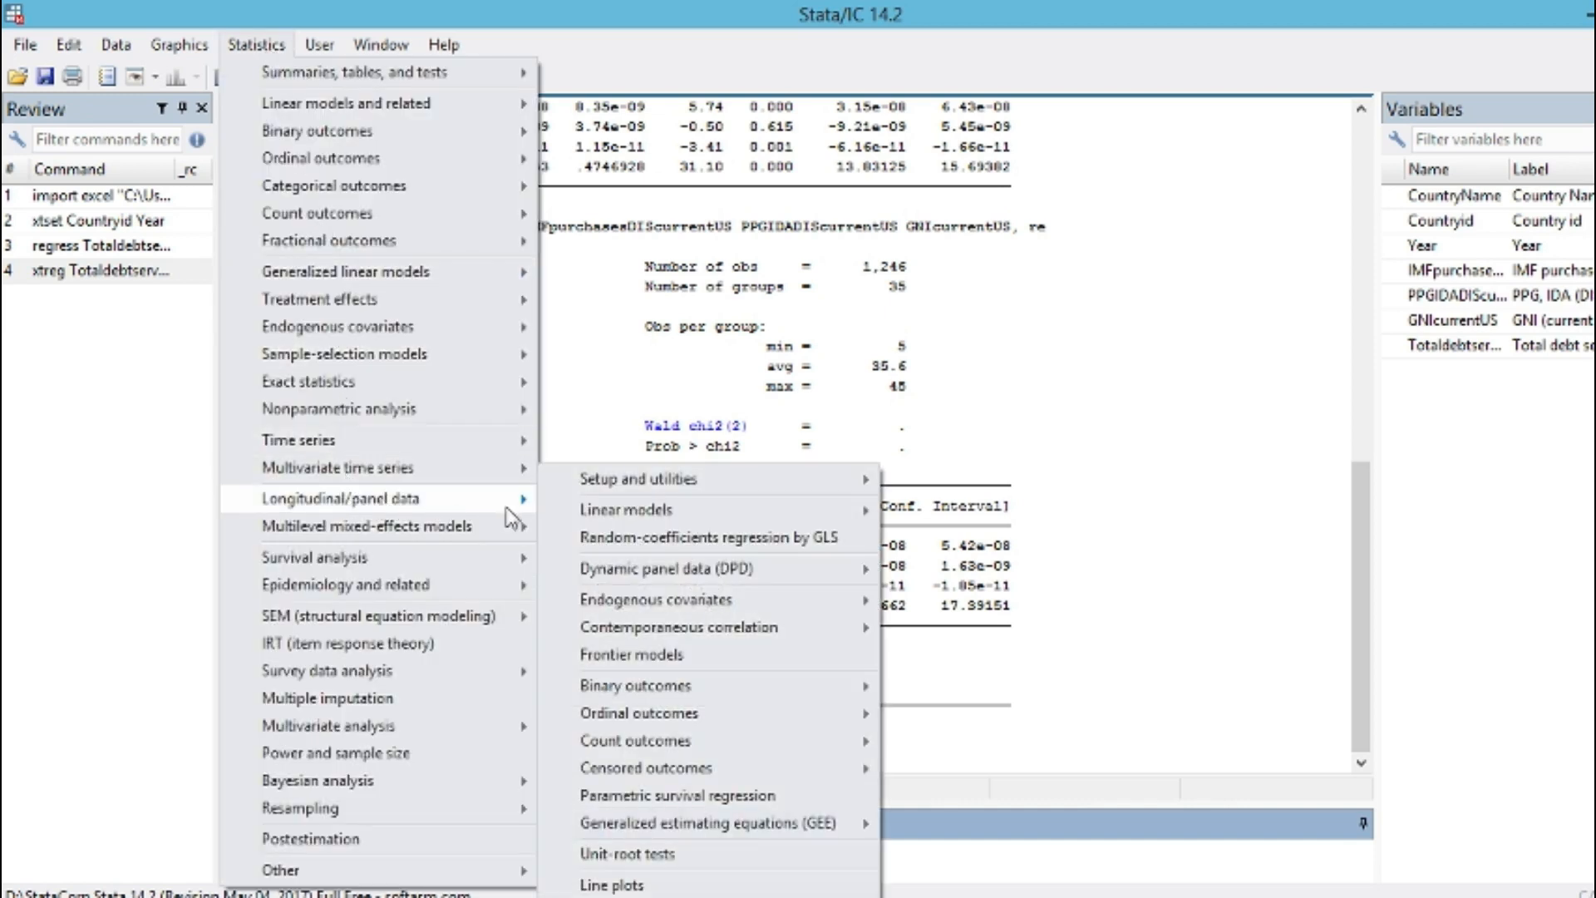
mouse_move(619, 517)
left_click(984, 513)
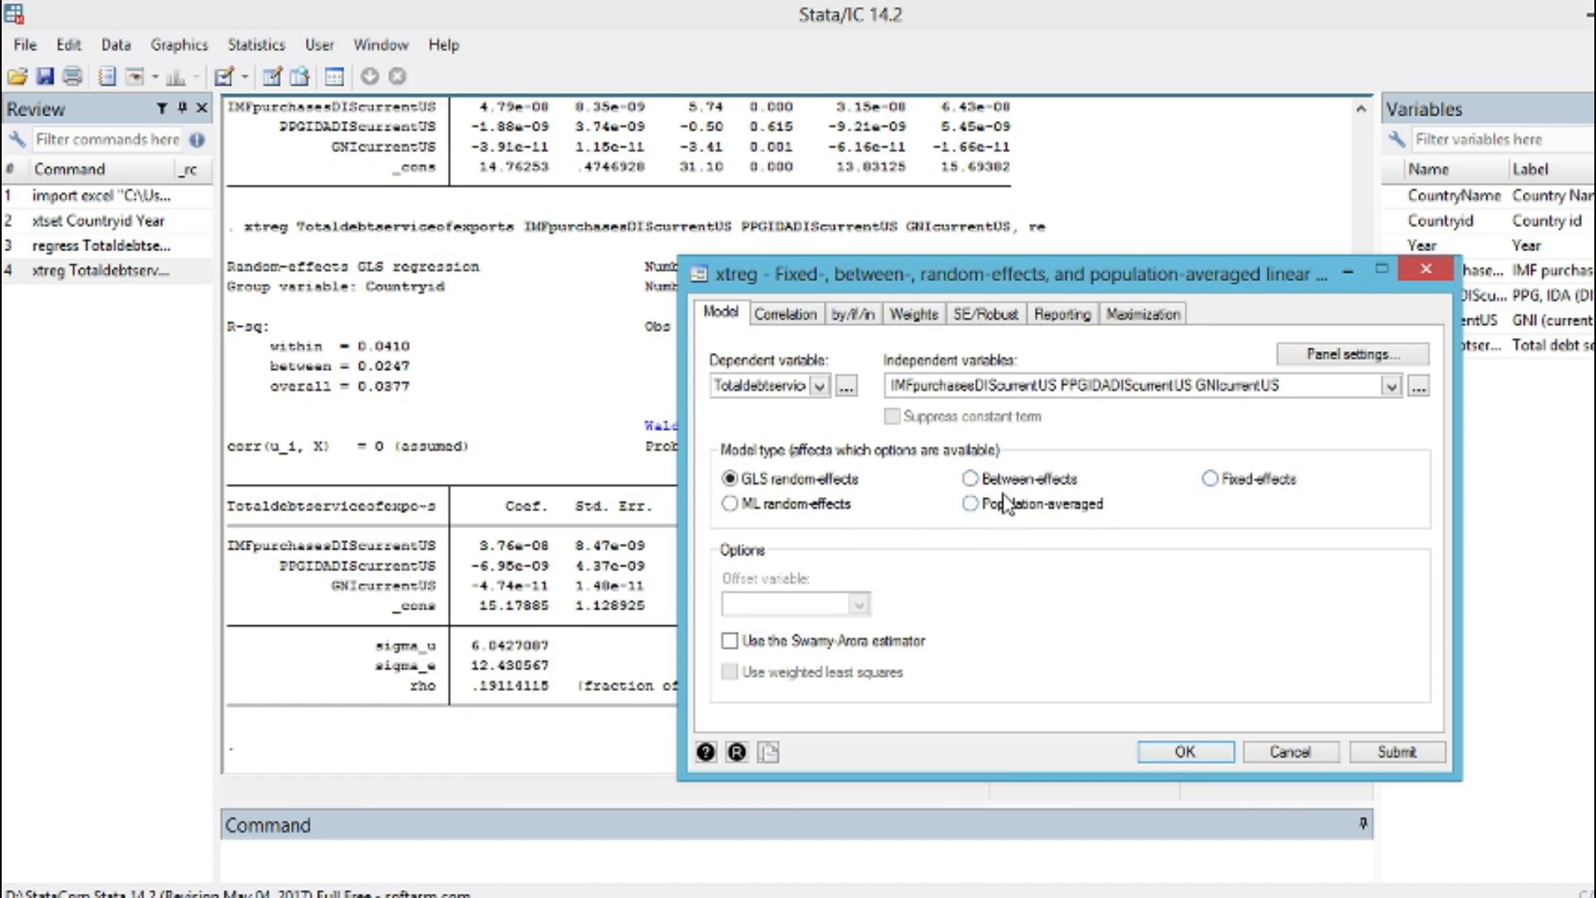
left_click(1210, 480)
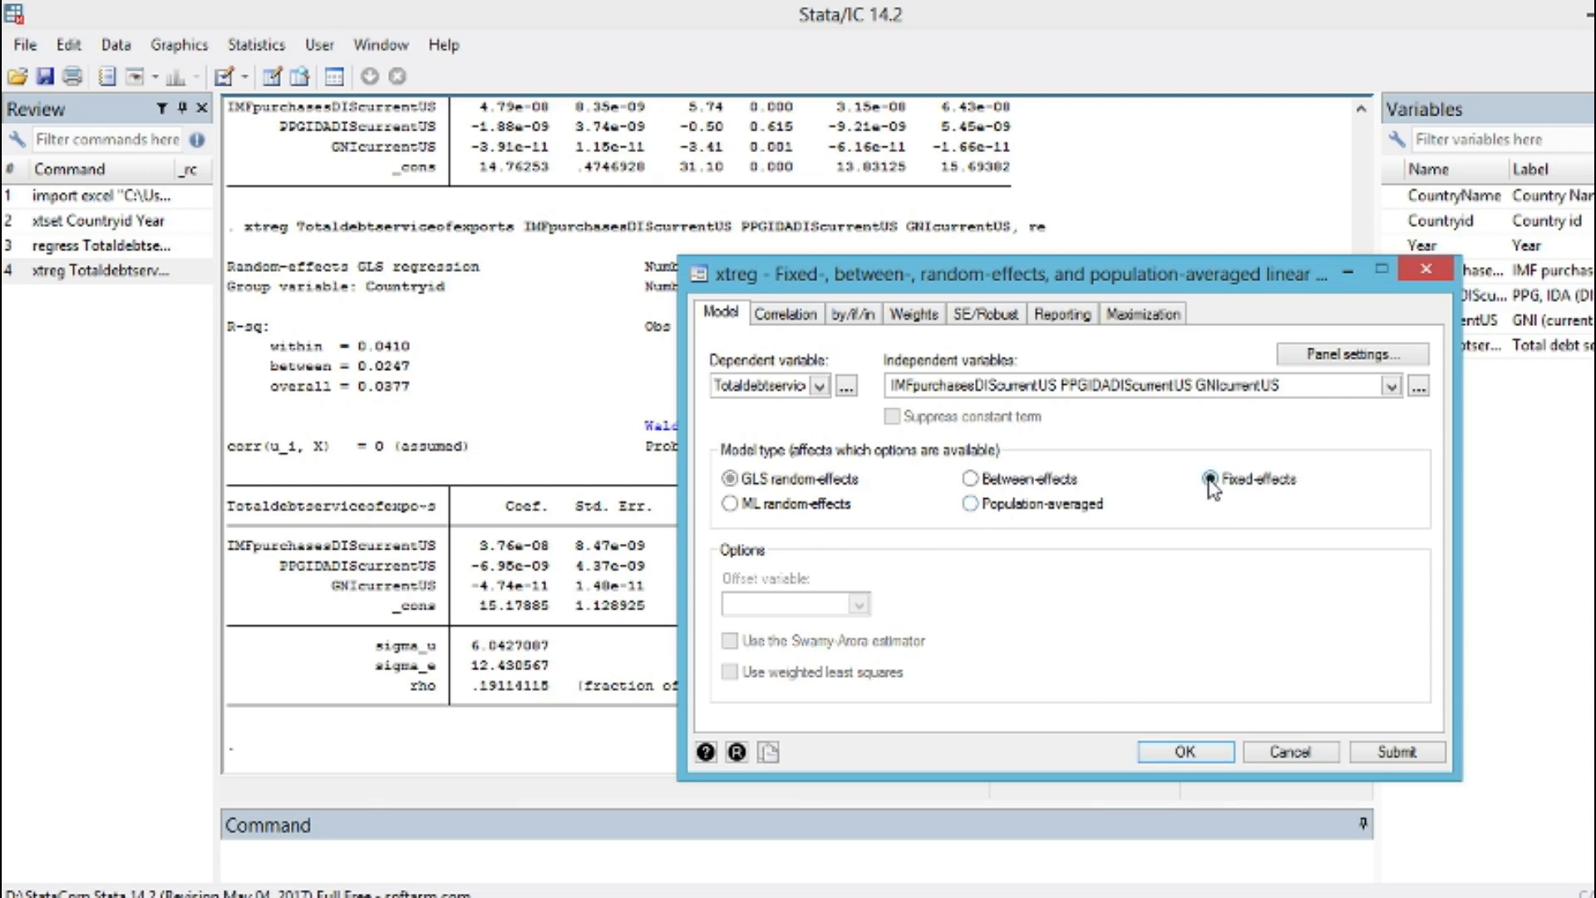
left_click(1184, 753)
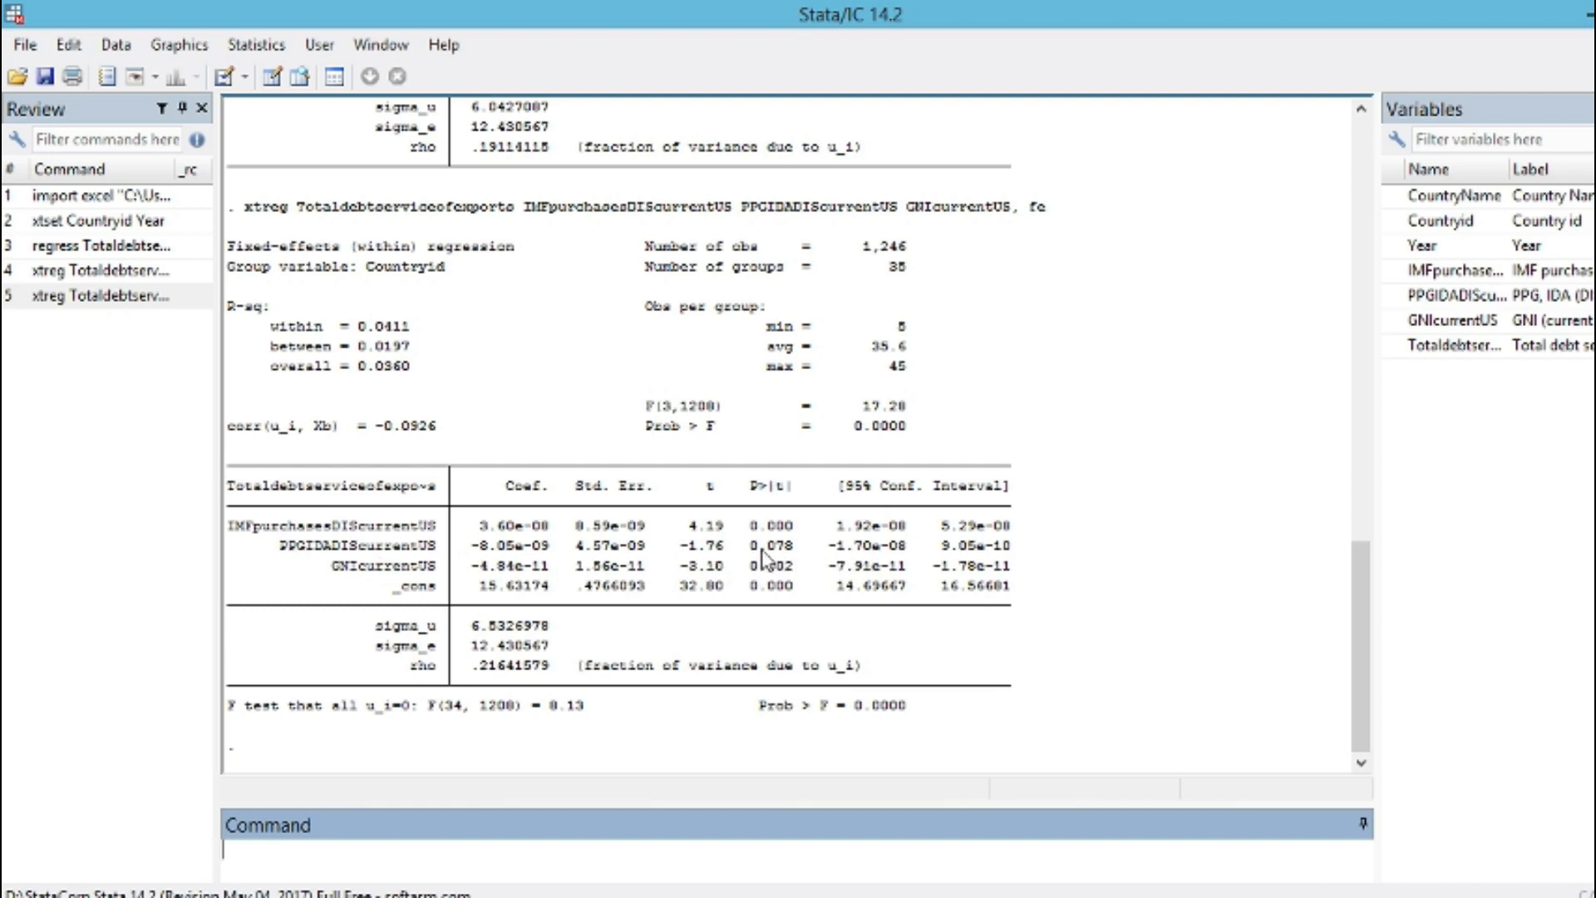
left_click_drag(1363, 620, 1339, 443)
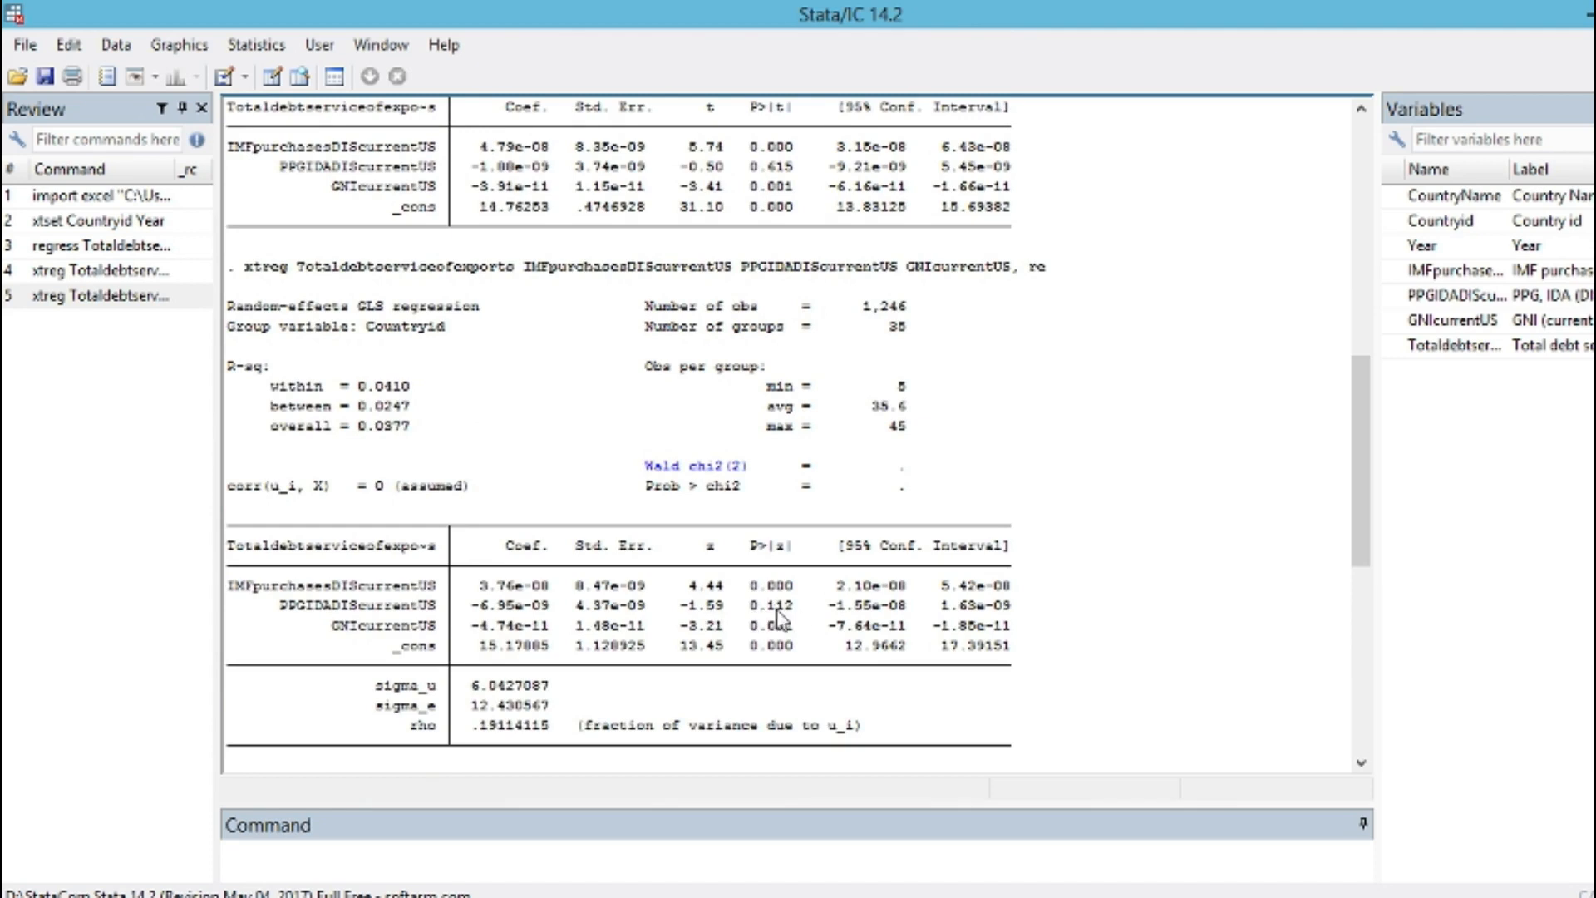
left_click_drag(1367, 504, 1368, 690)
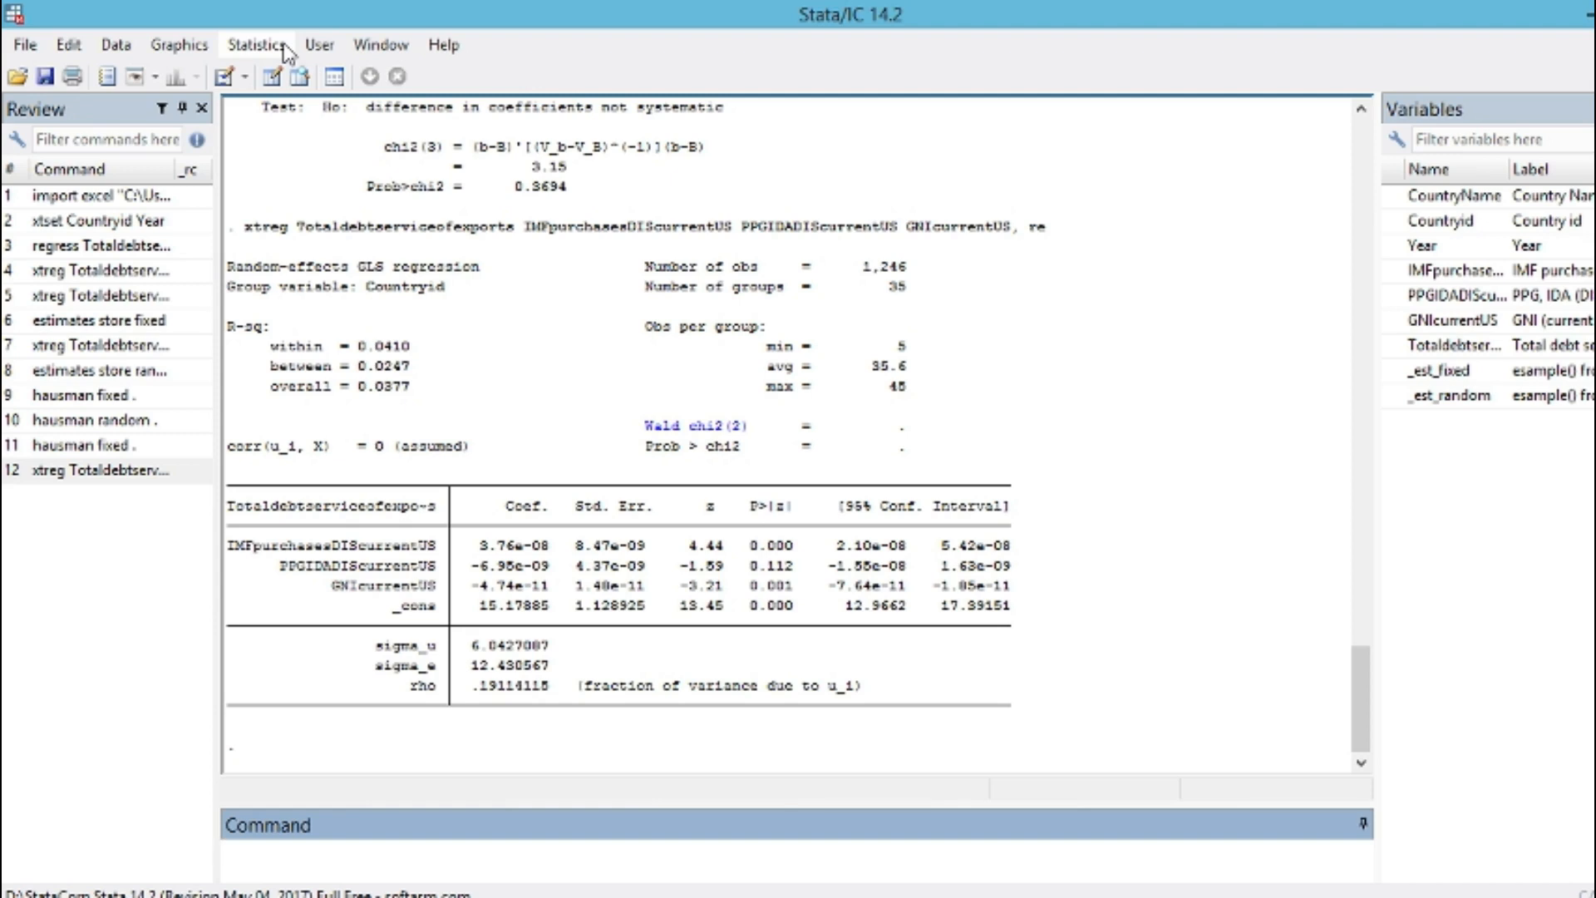
left_click(258, 45)
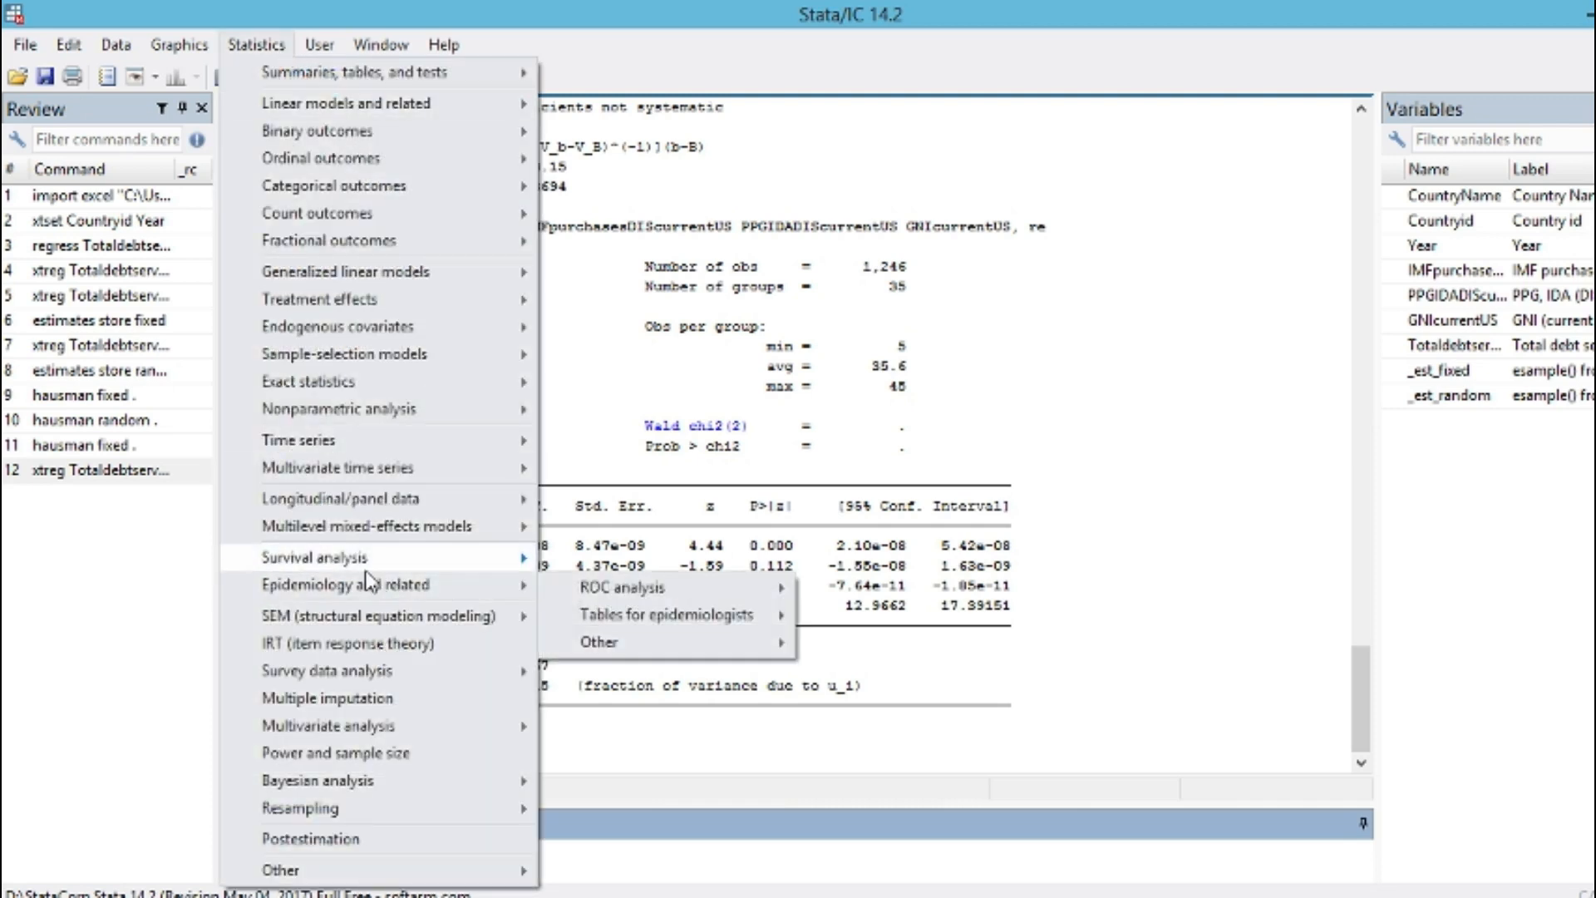
mouse_move(367, 571)
mouse_move(412, 500)
mouse_move(651, 486)
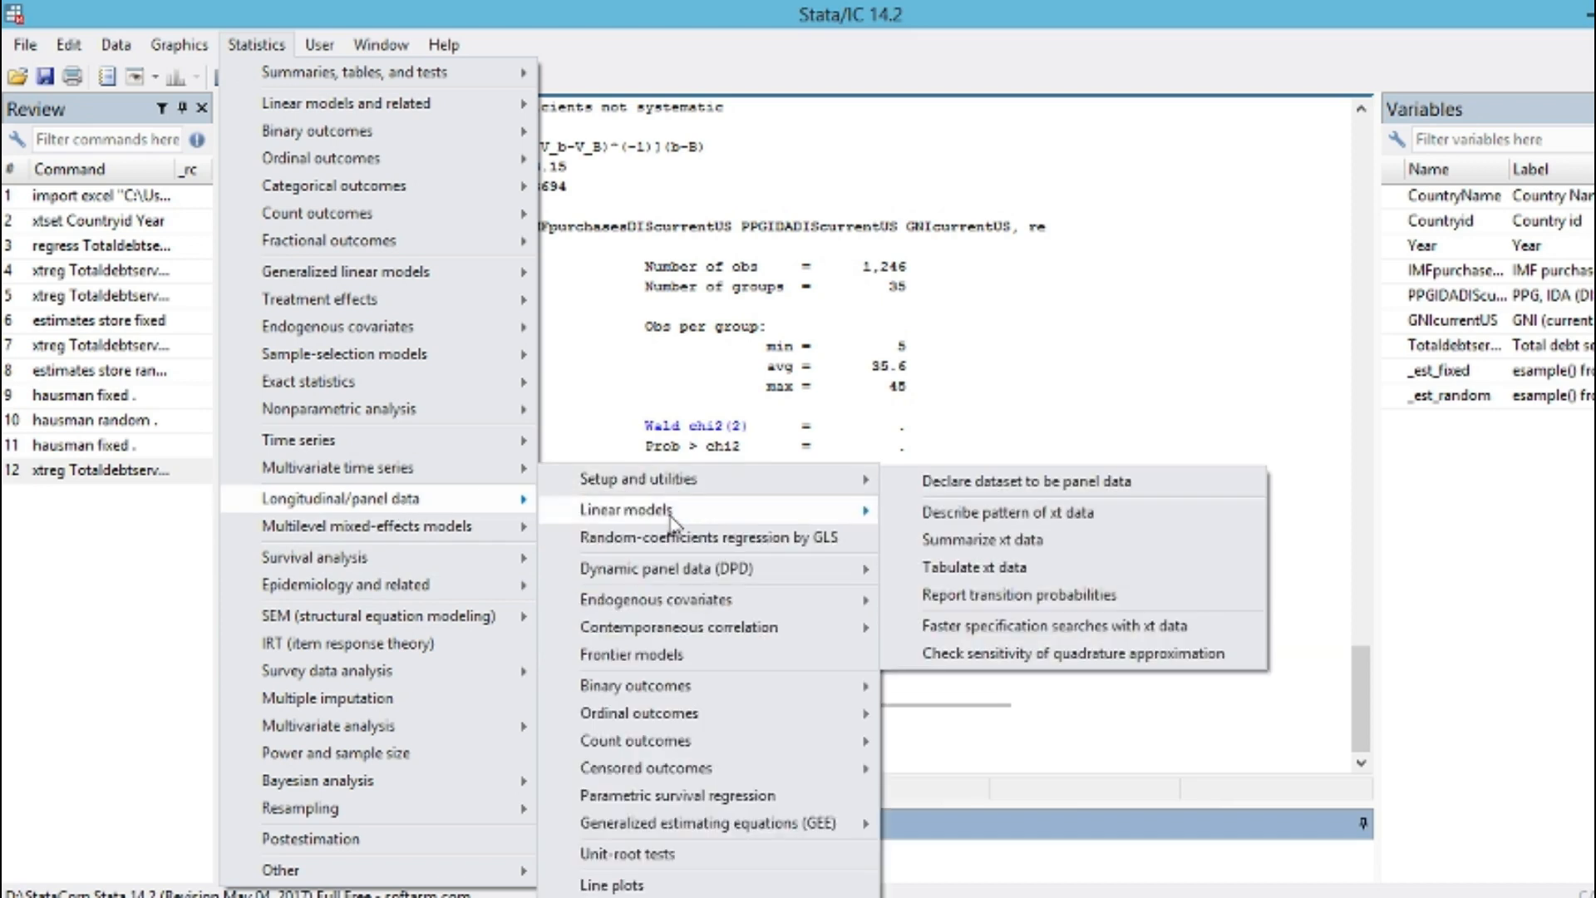
mouse_move(705, 516)
left_click(941, 513)
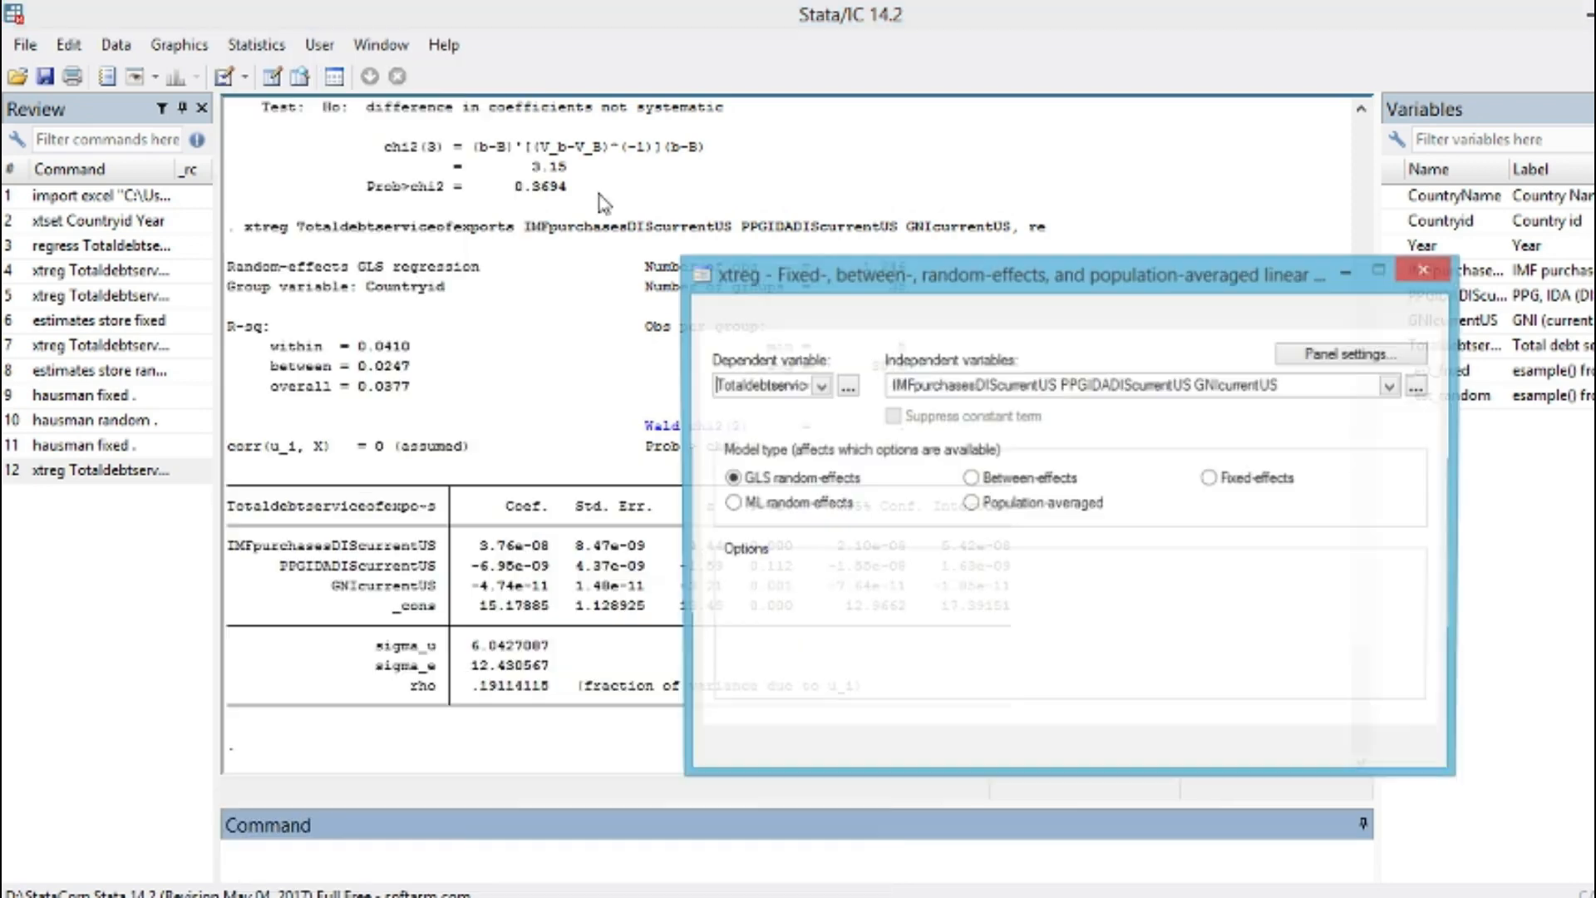
left_click(1439, 278)
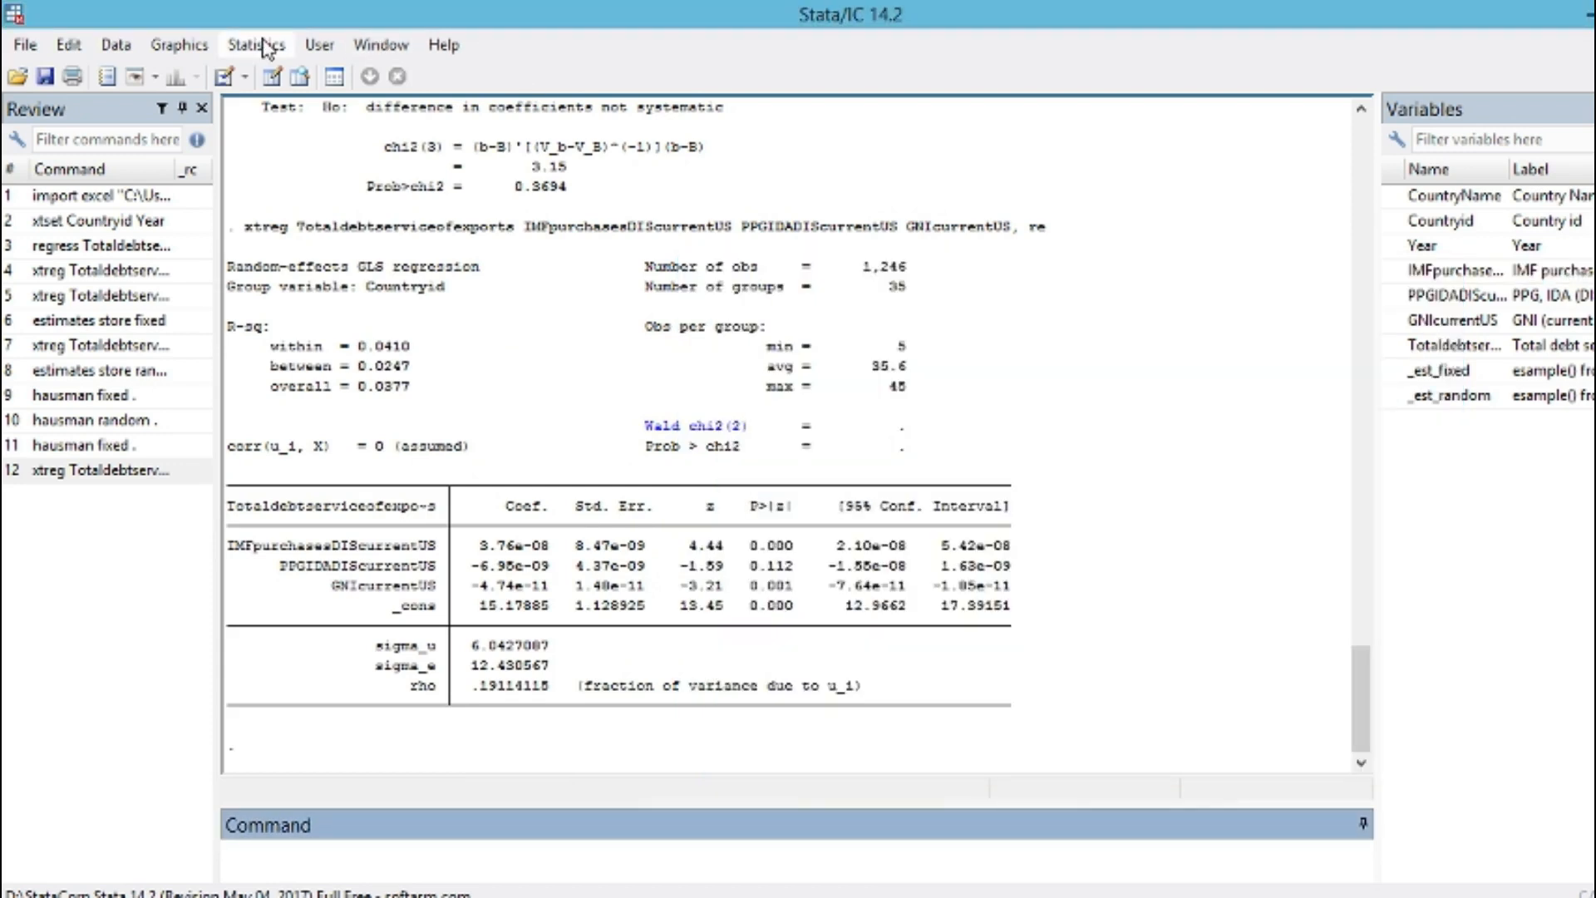
Step: Rerun the panel-data linear regression with the same variables as a GLS random-effects model
left_click(263, 46)
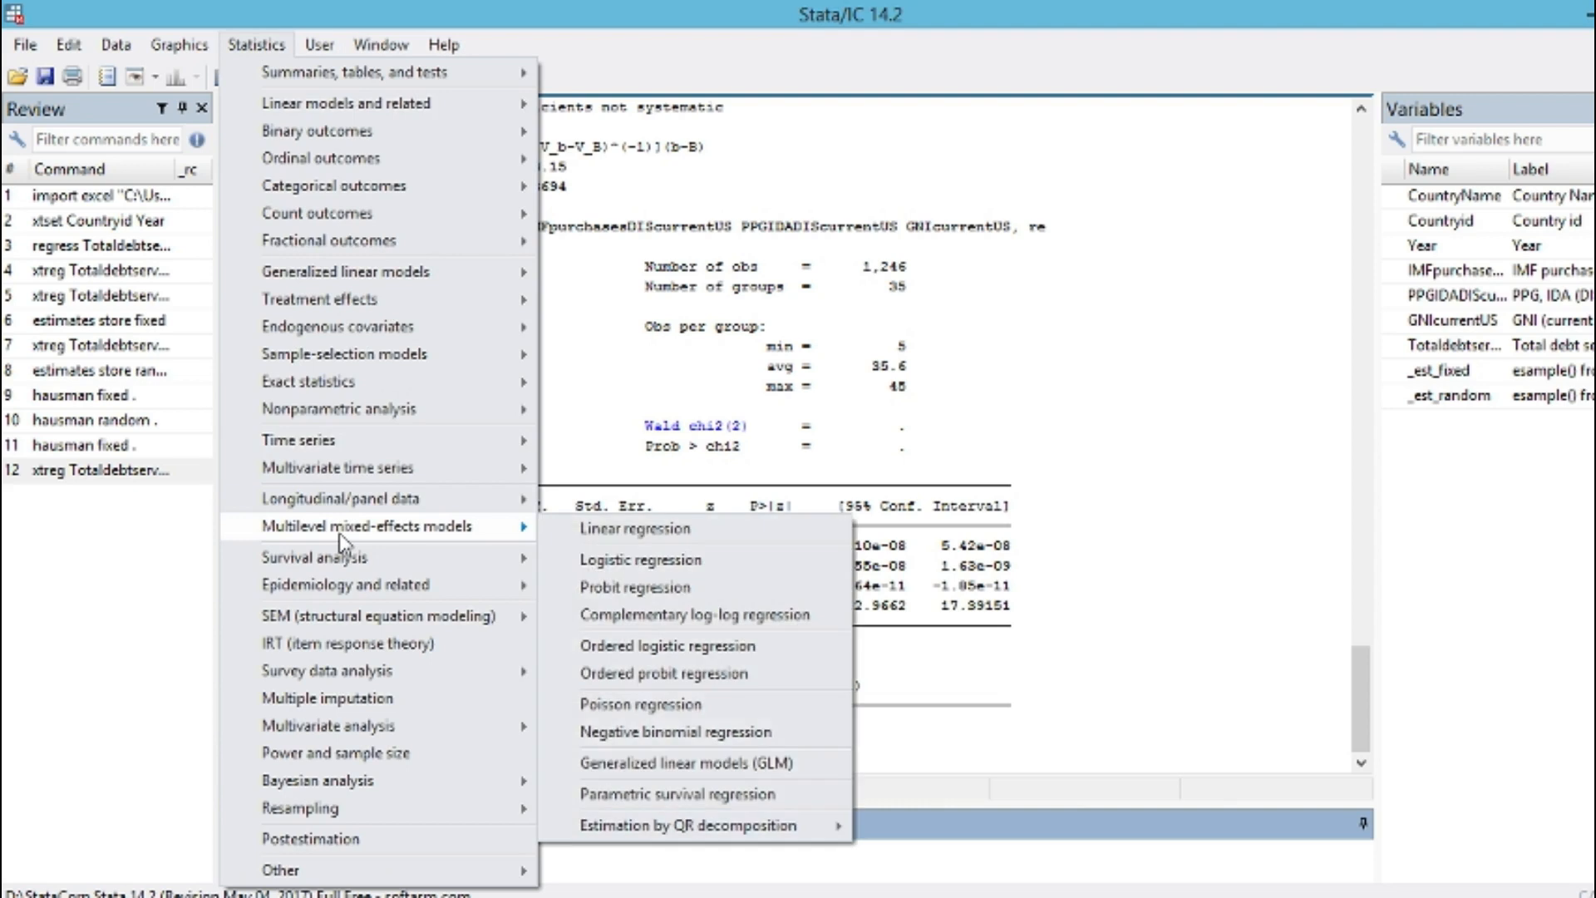
mouse_move(366, 503)
mouse_move(632, 510)
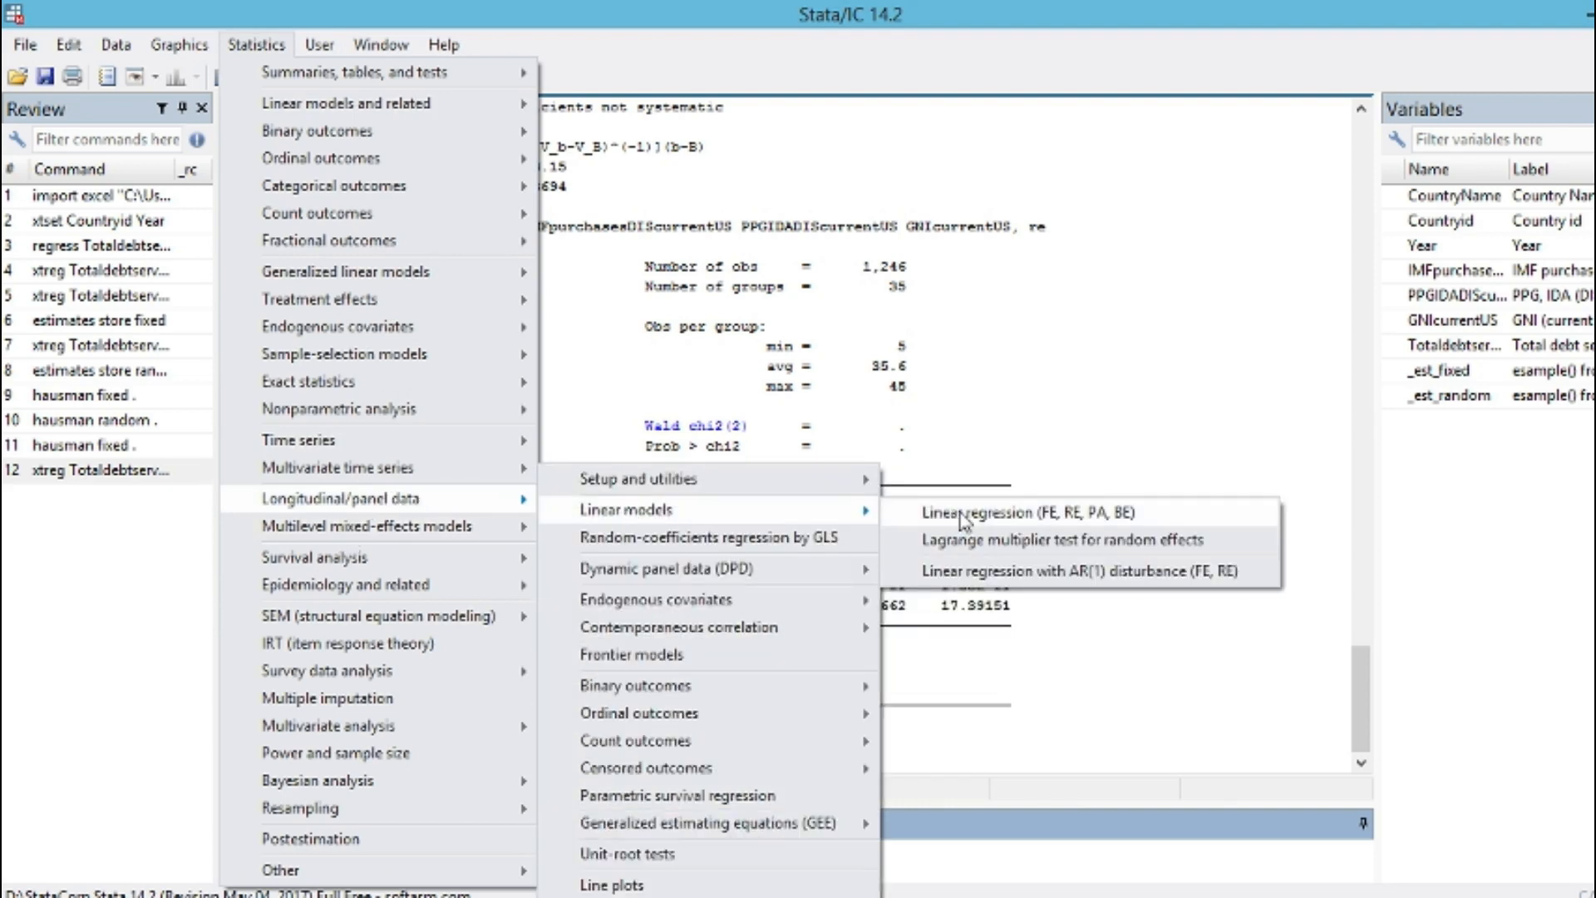
left_click(963, 513)
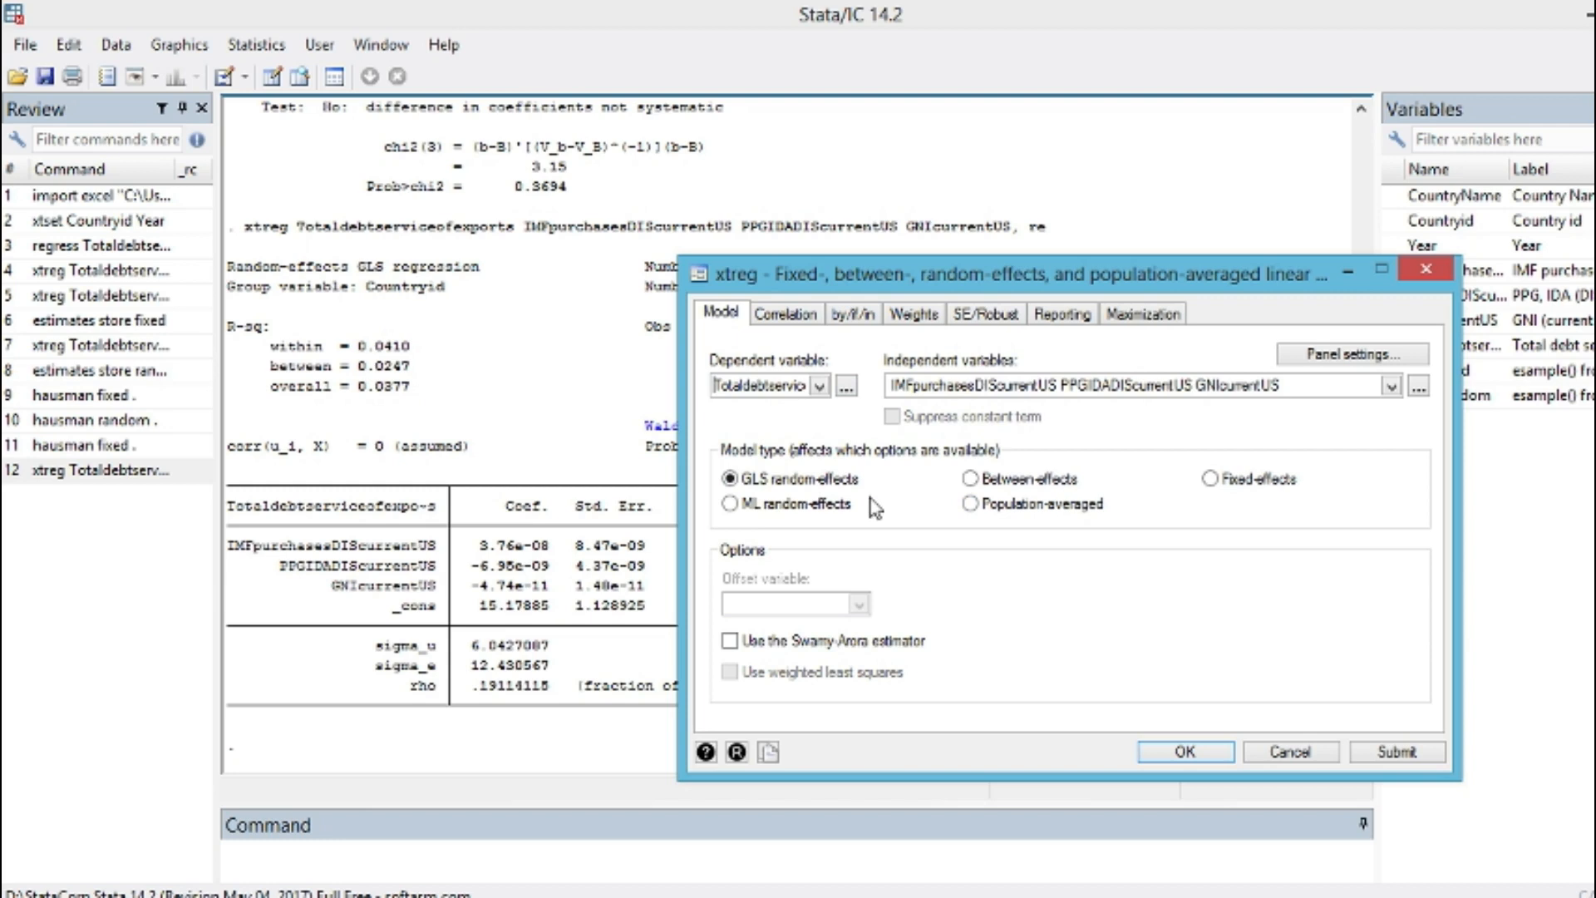
left_click(1194, 751)
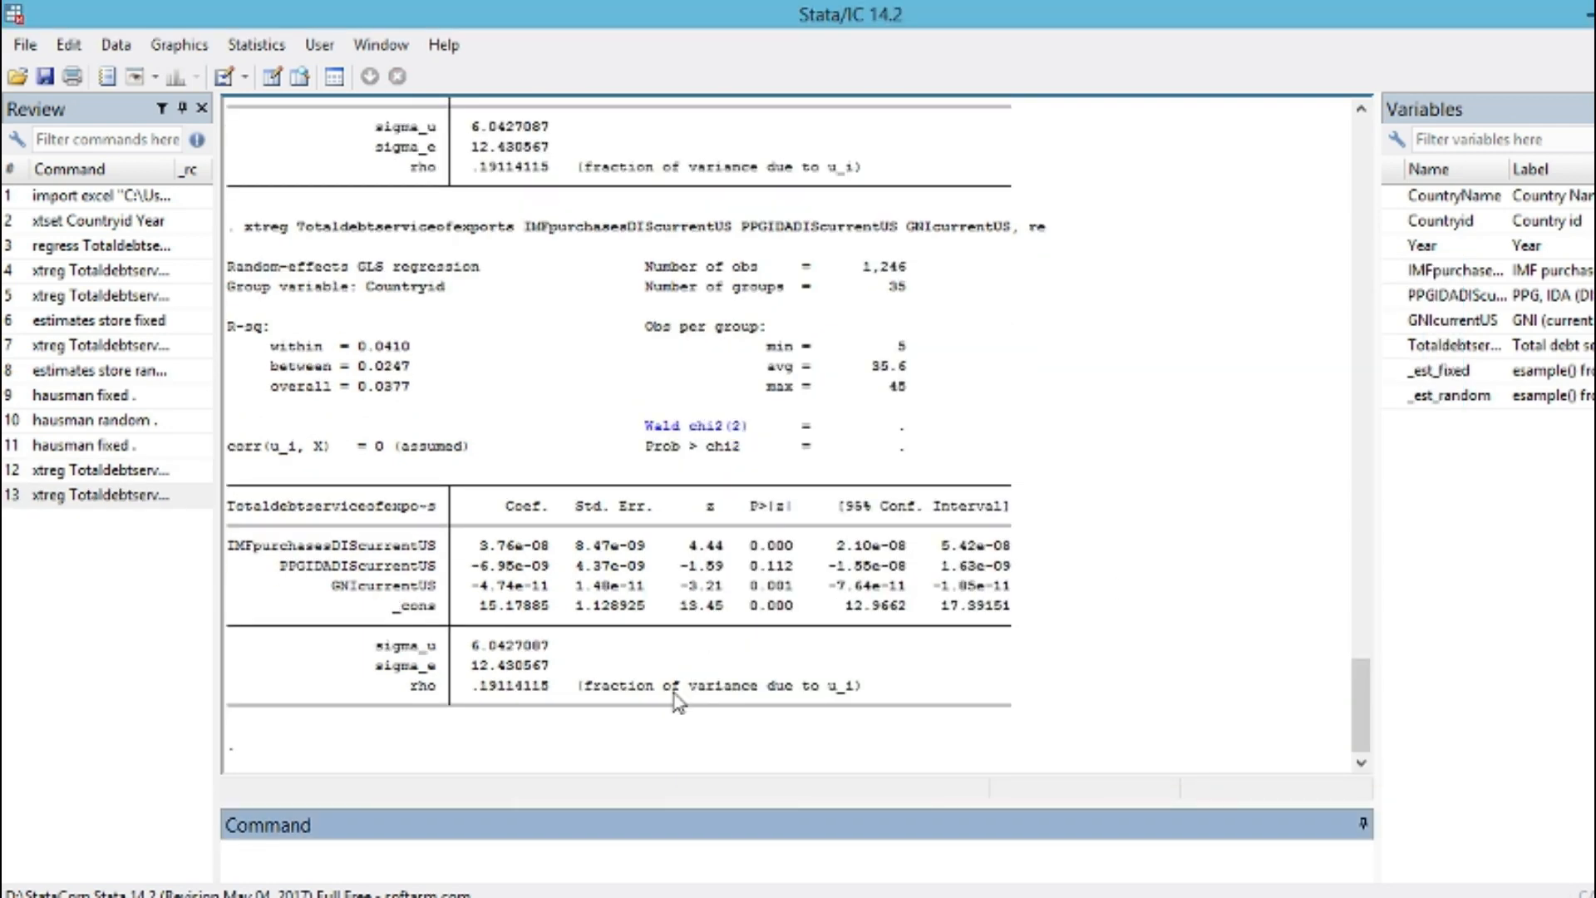
Step: Store the current random-effects estimates in memory under the name random
left_click(257, 46)
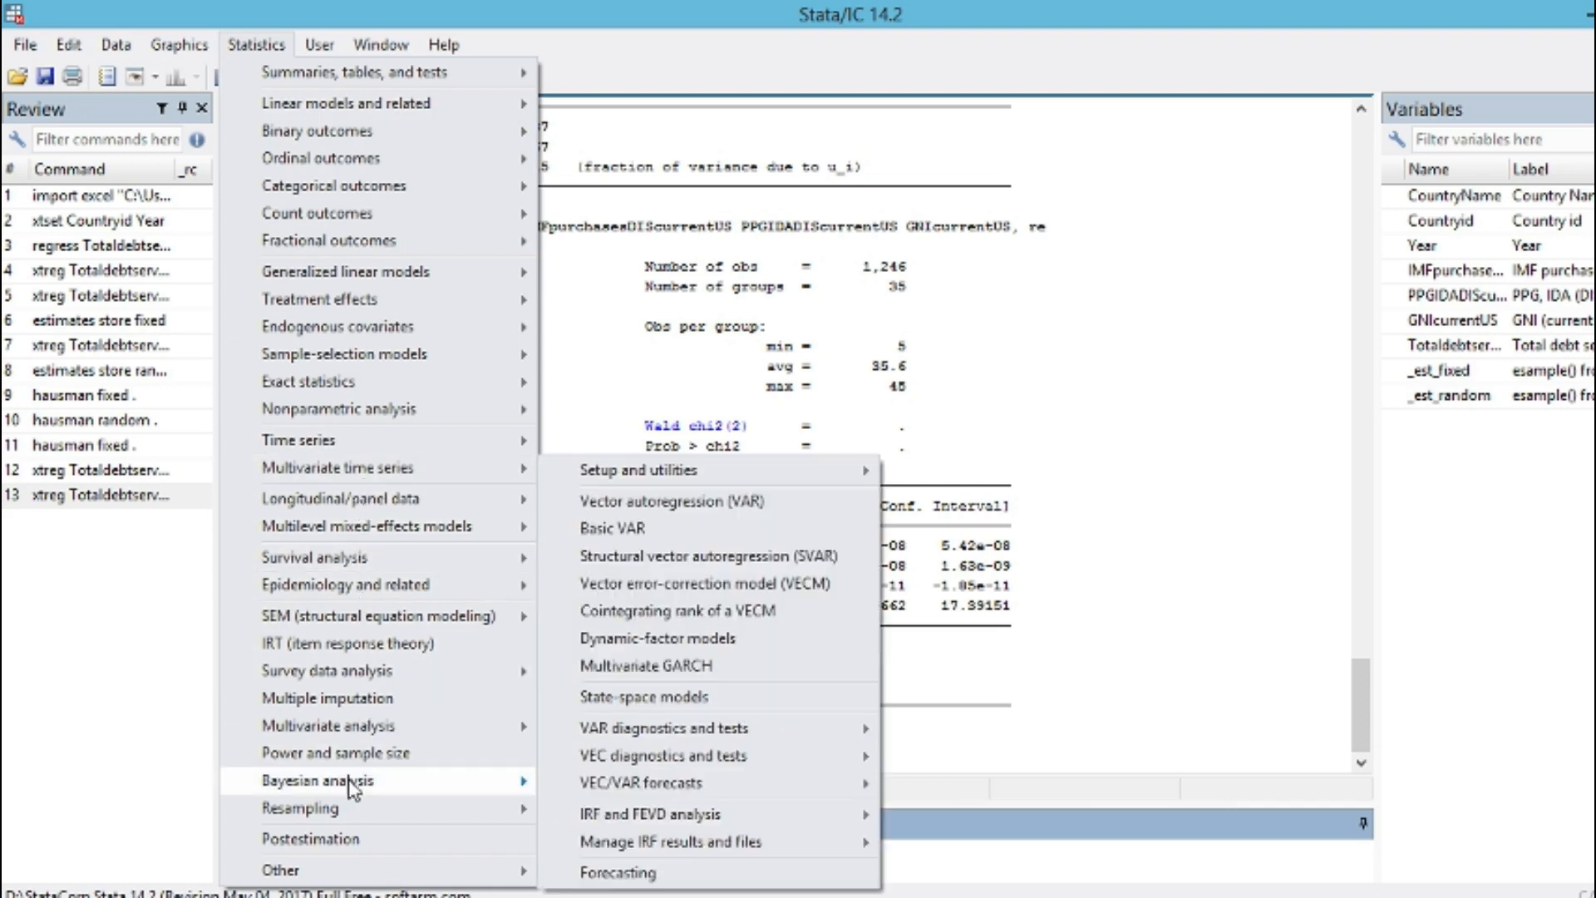
left_click(393, 850)
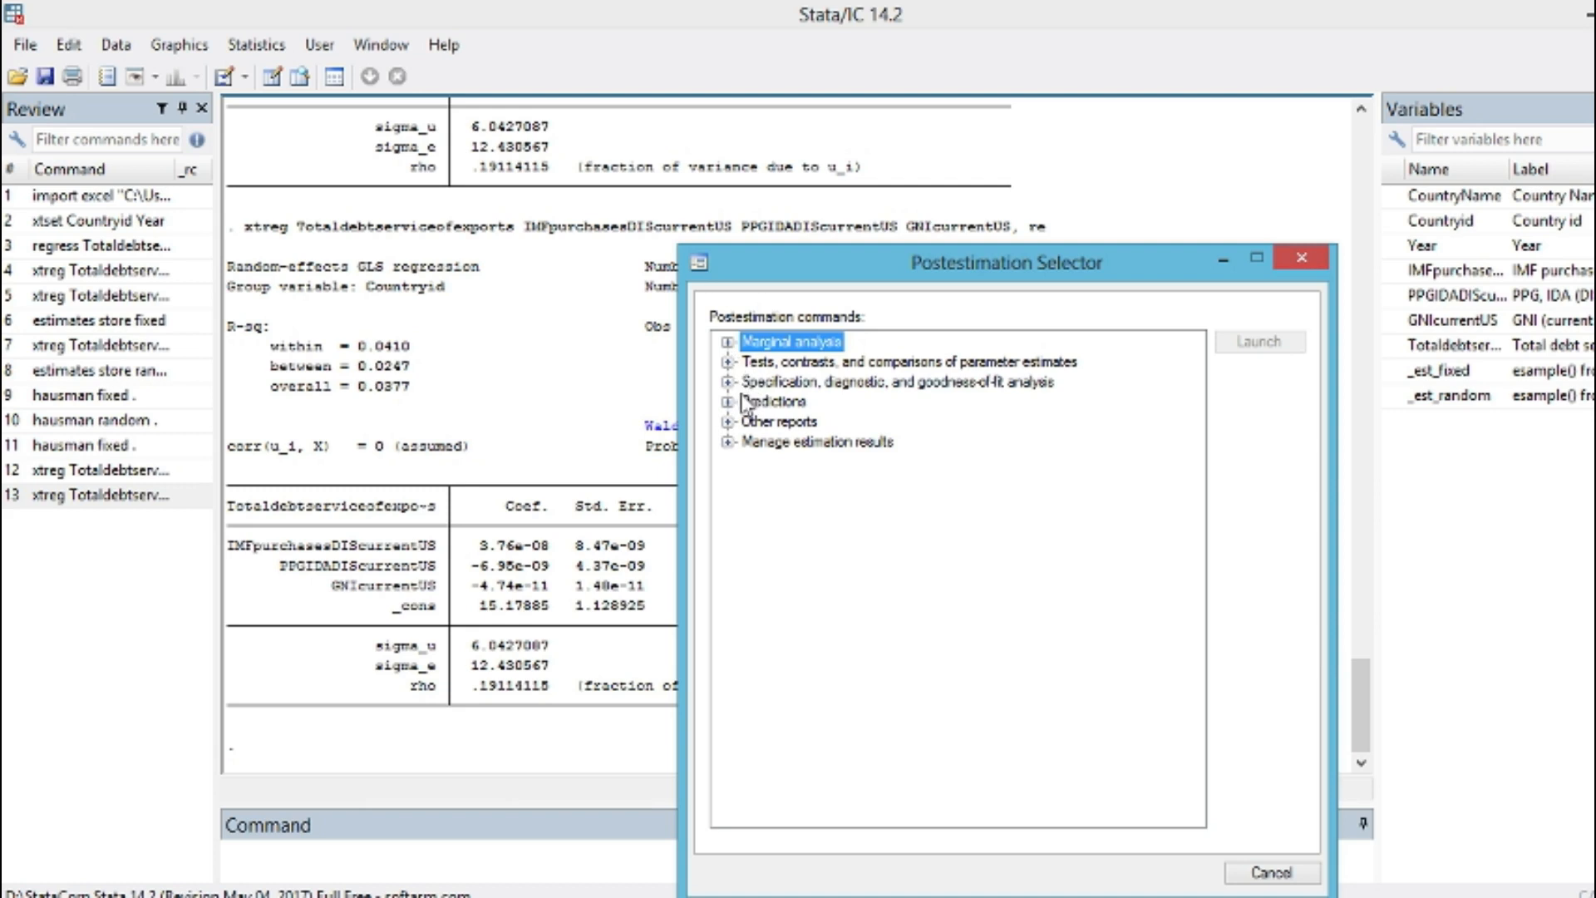
left_click(728, 443)
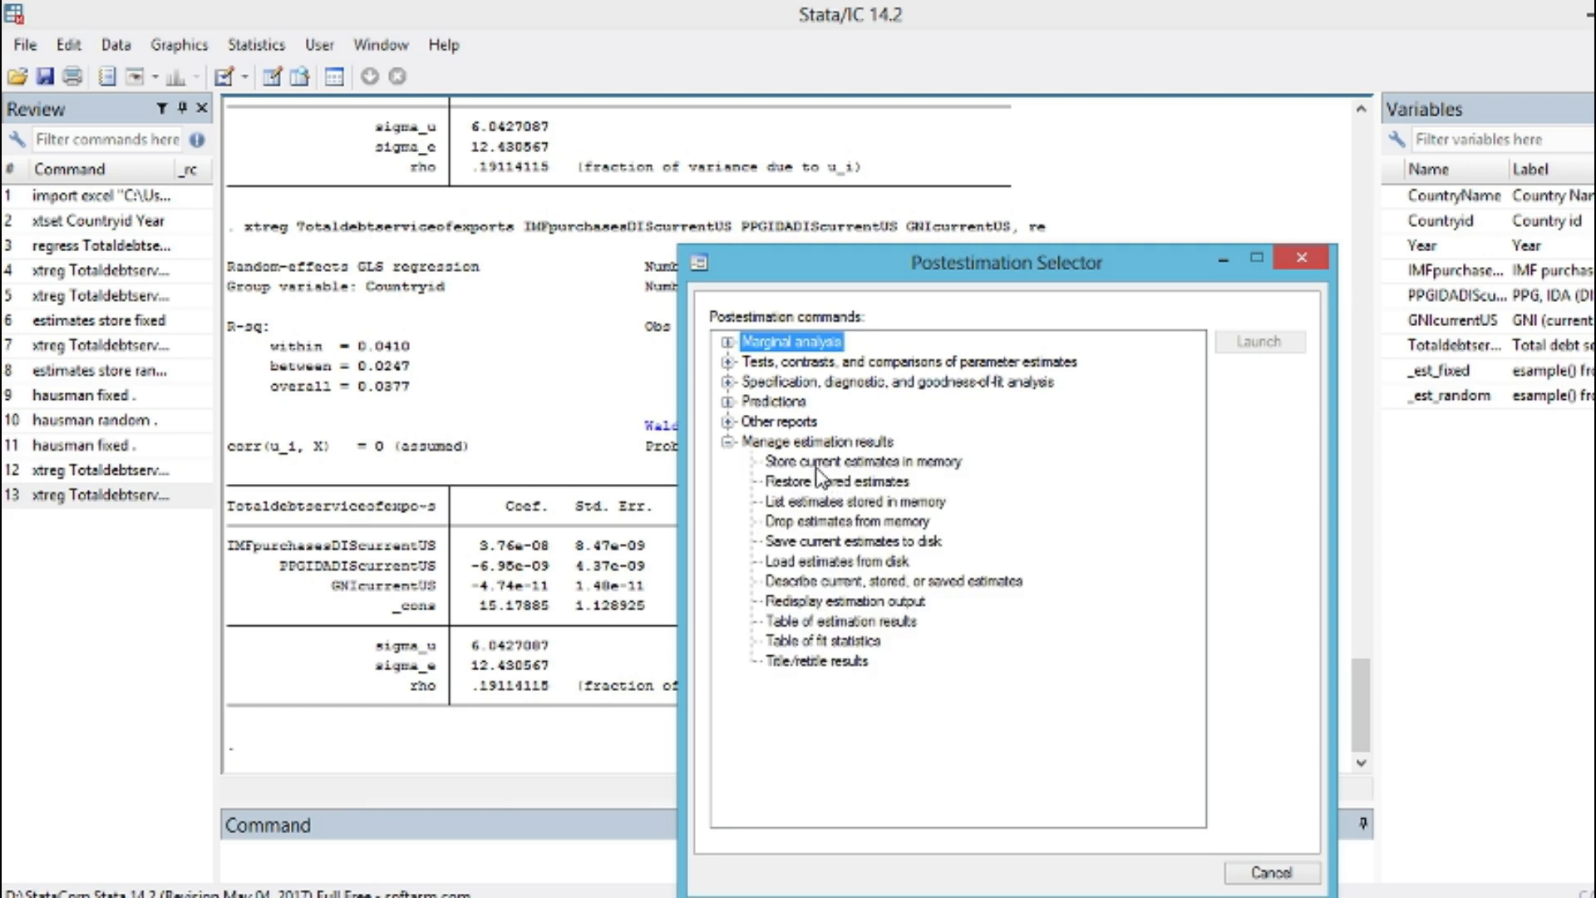
double_click(896, 462)
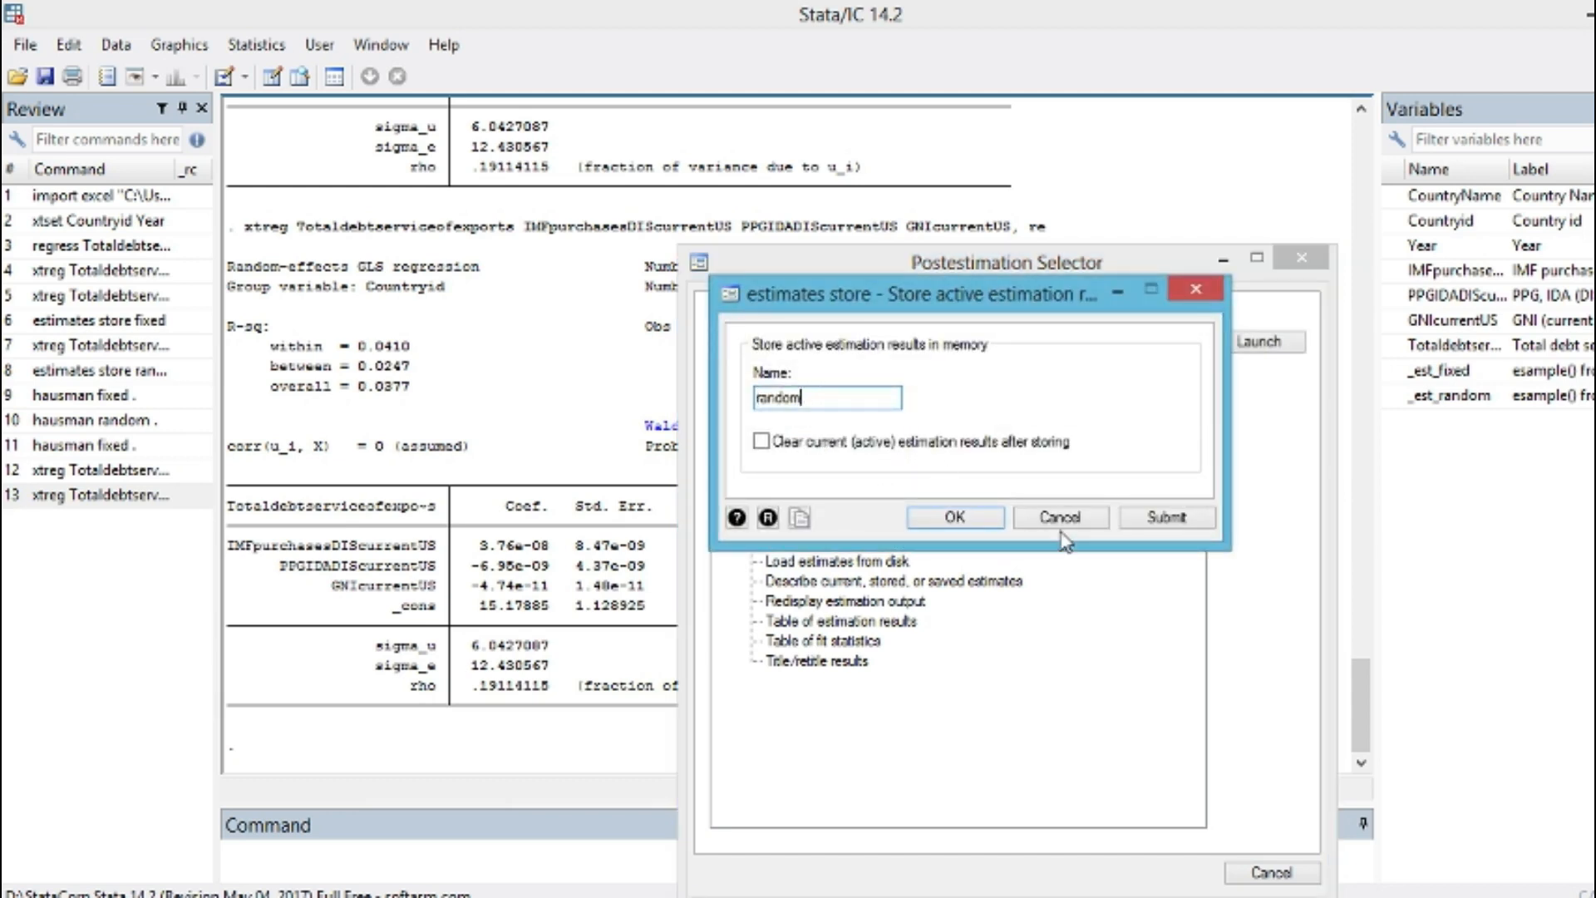
left_click_drag(821, 399, 762, 406)
type("m")
left_click(967, 518)
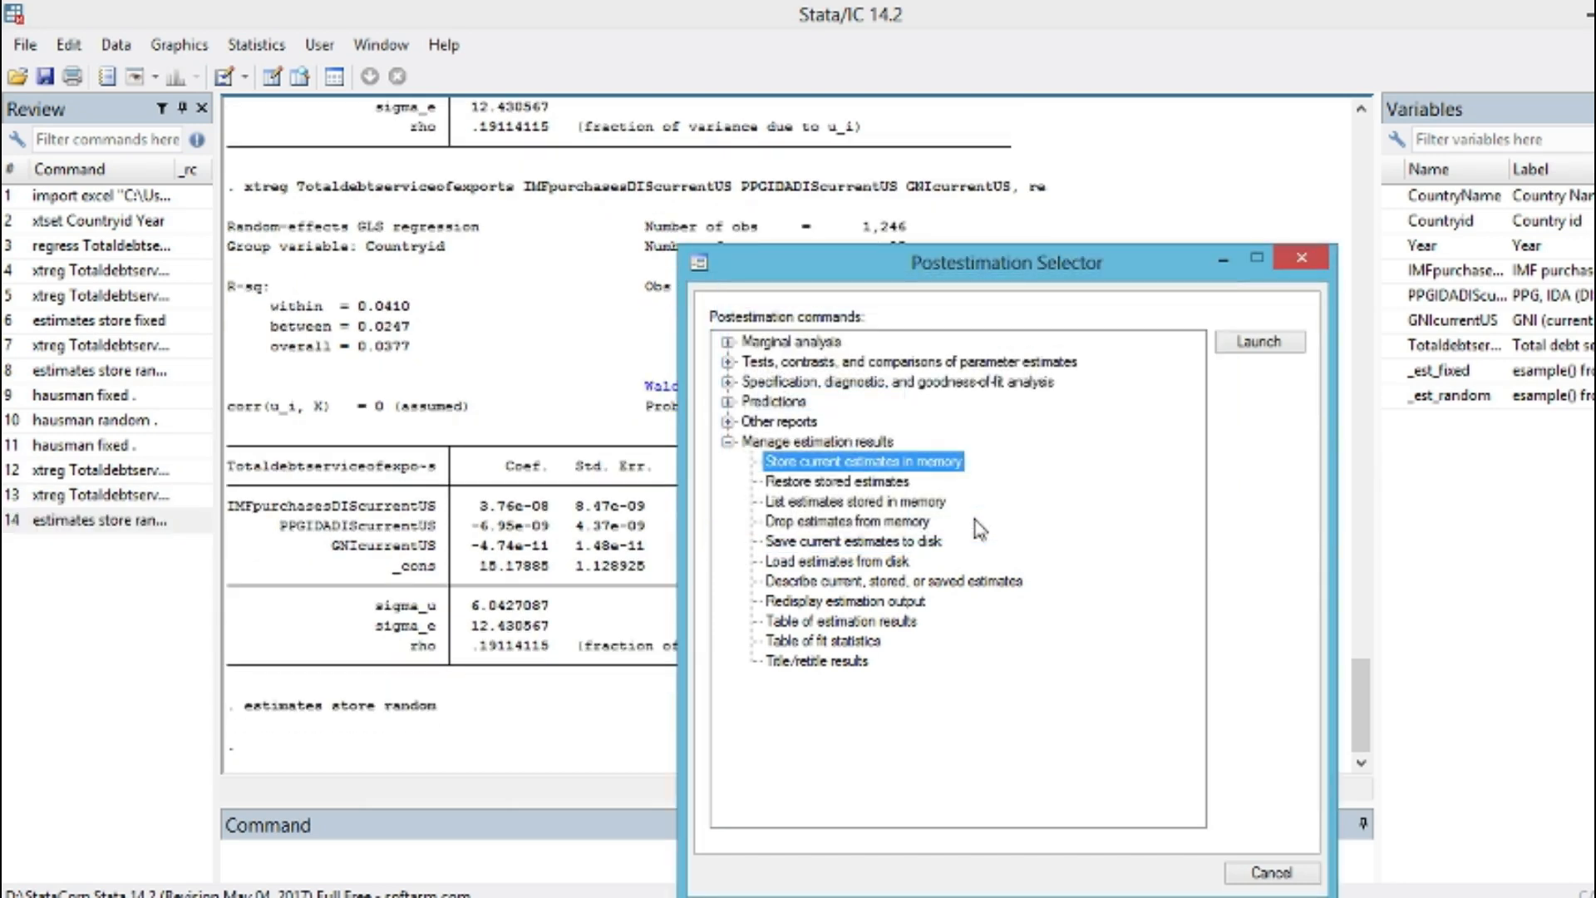
left_click(1223, 260)
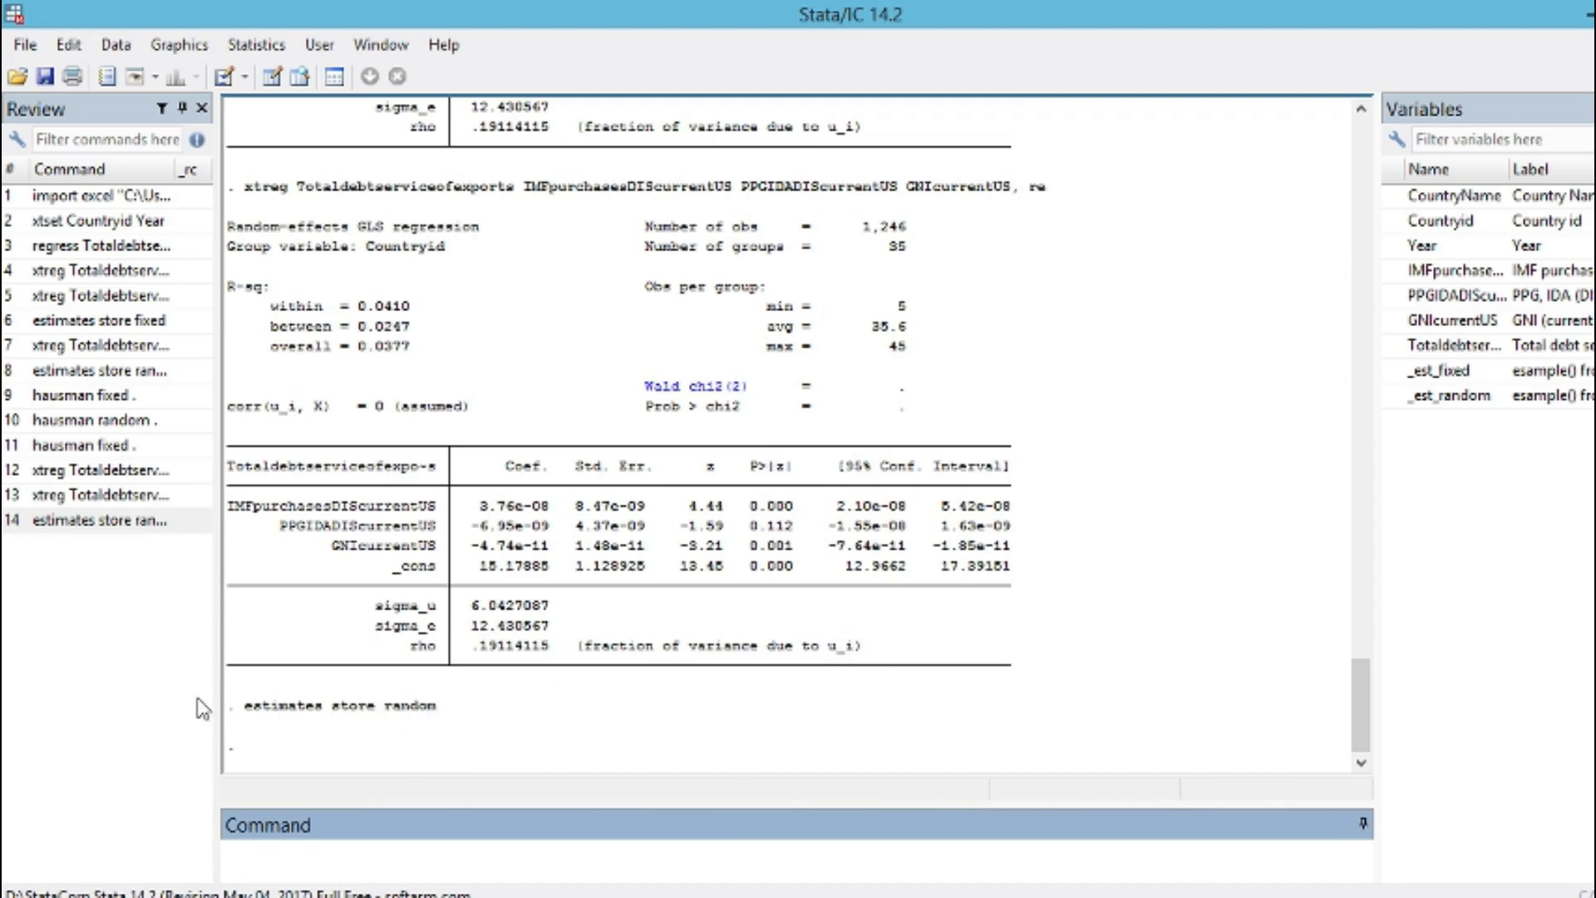
Step: Run the panel-data linear regression with the same variables as a fixed-effects model
left_click(274, 46)
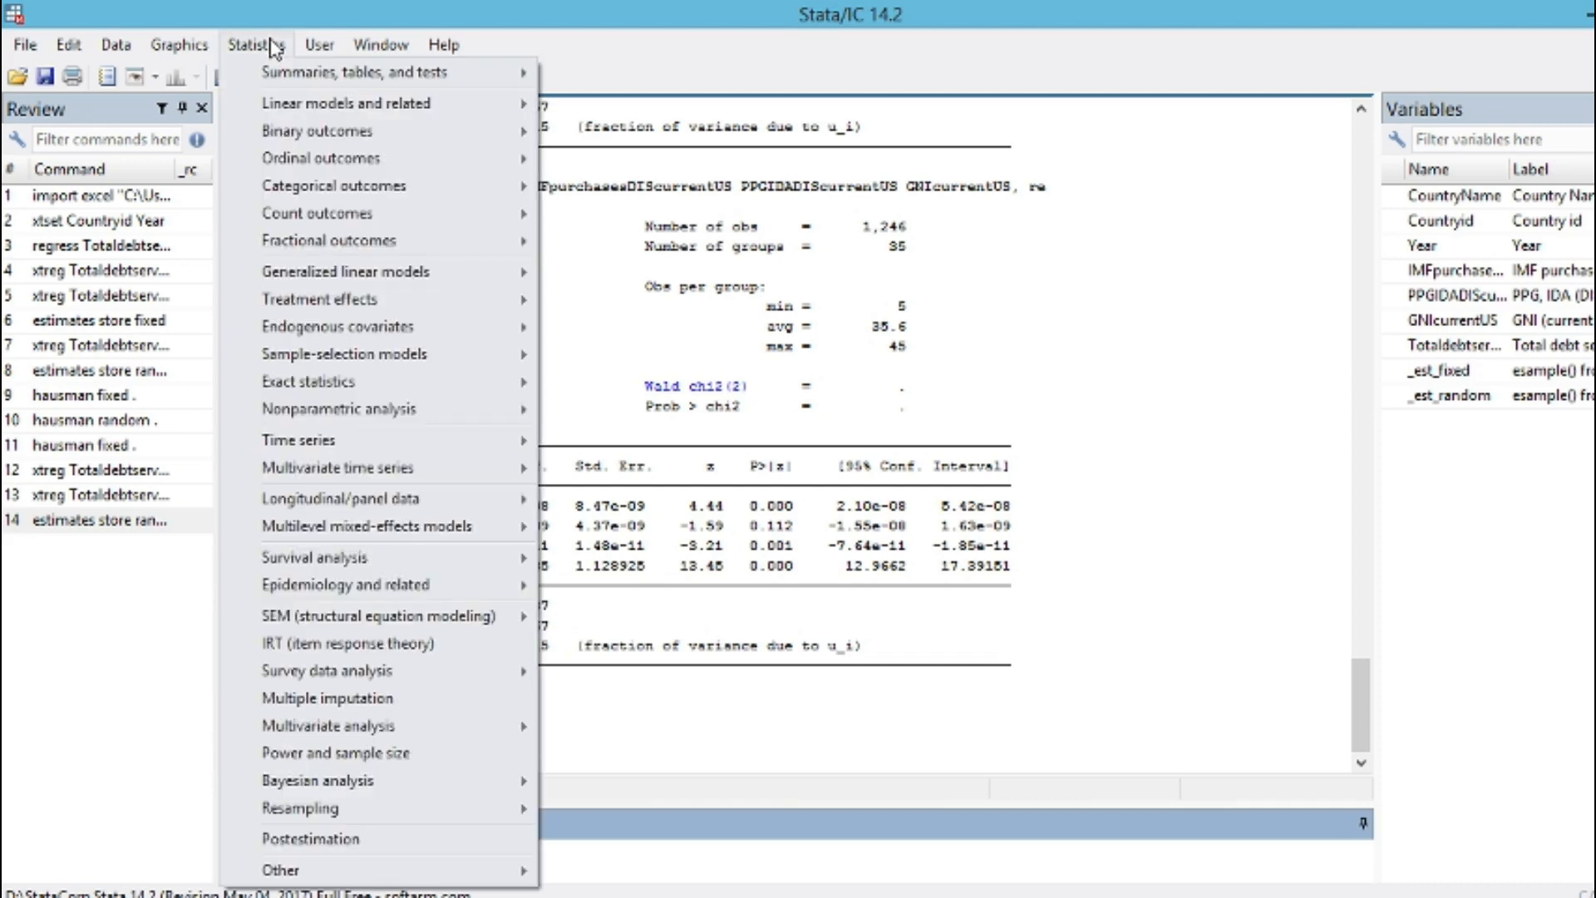
mouse_move(341, 470)
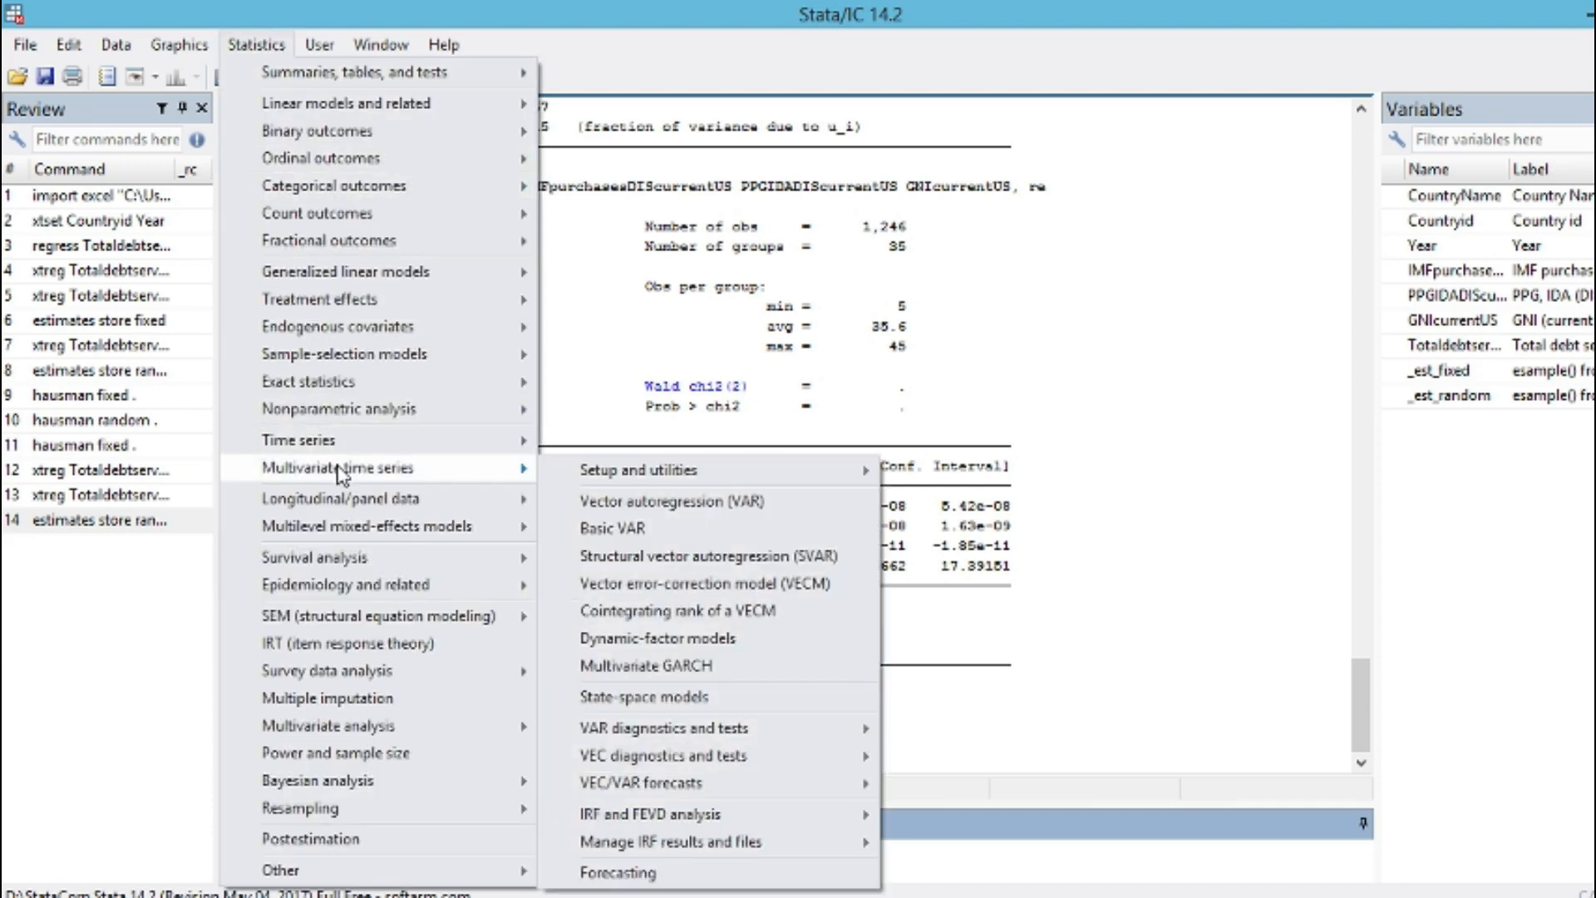
mouse_move(353, 507)
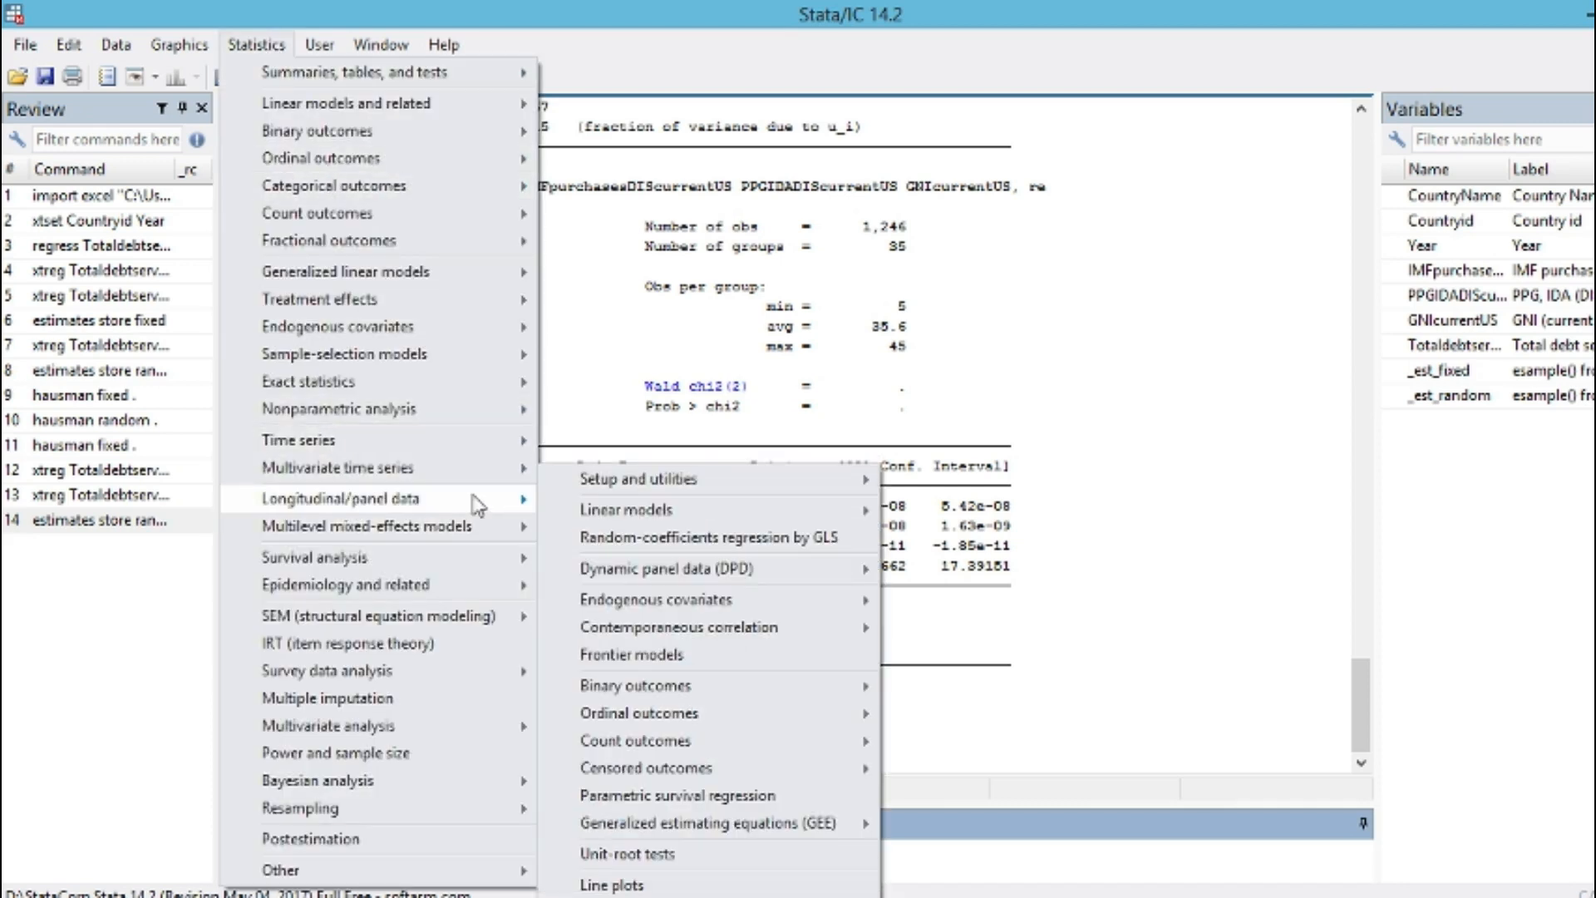
mouse_move(620, 483)
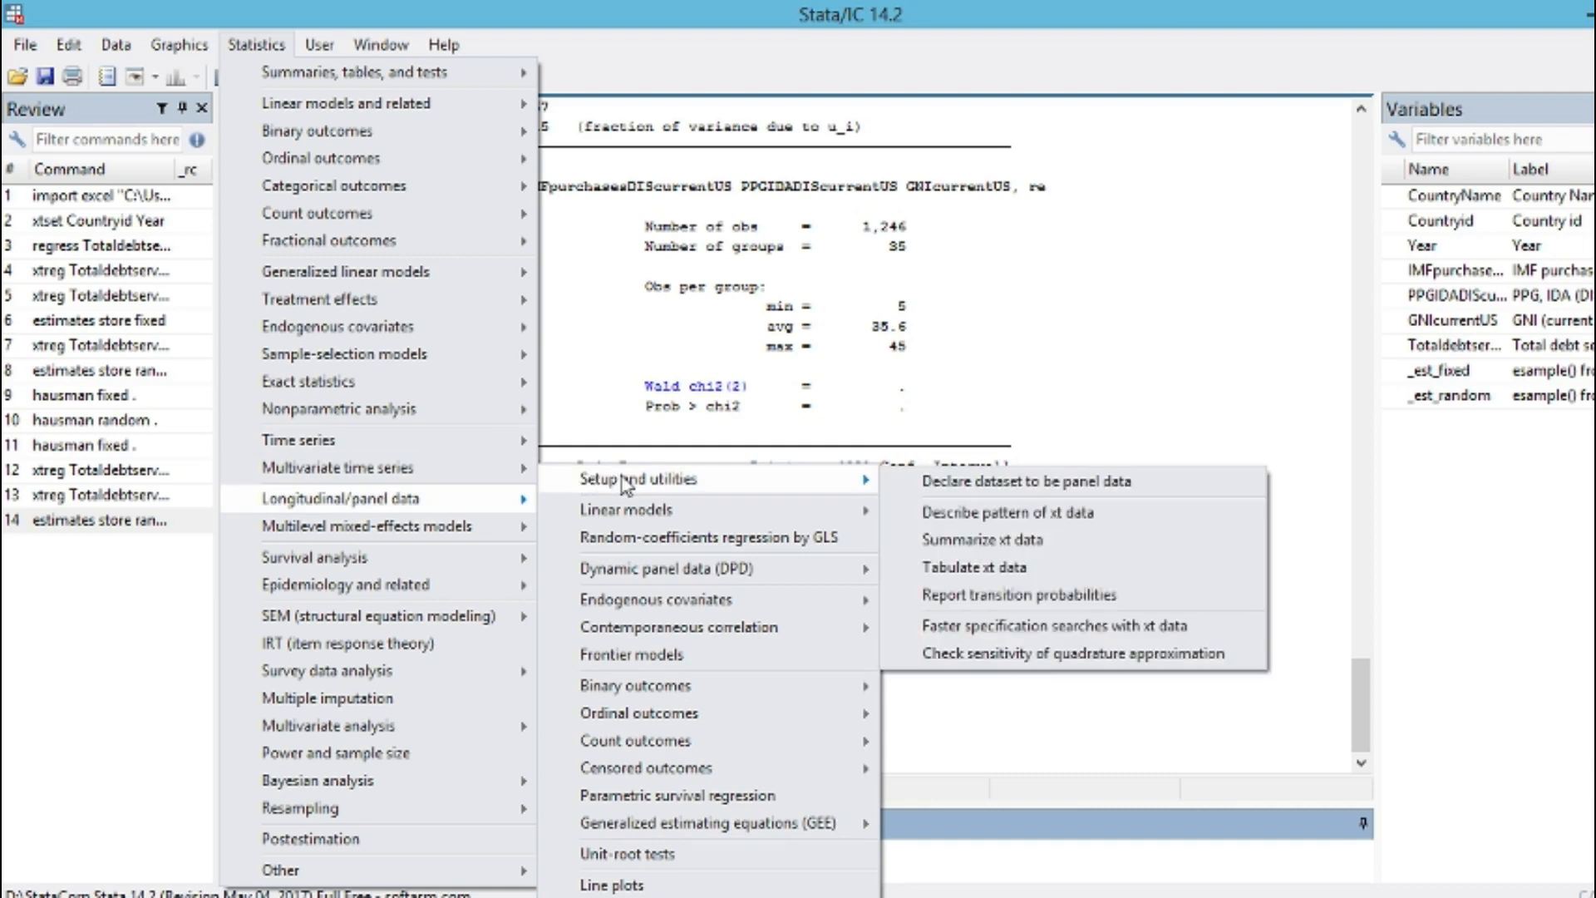
mouse_move(633, 513)
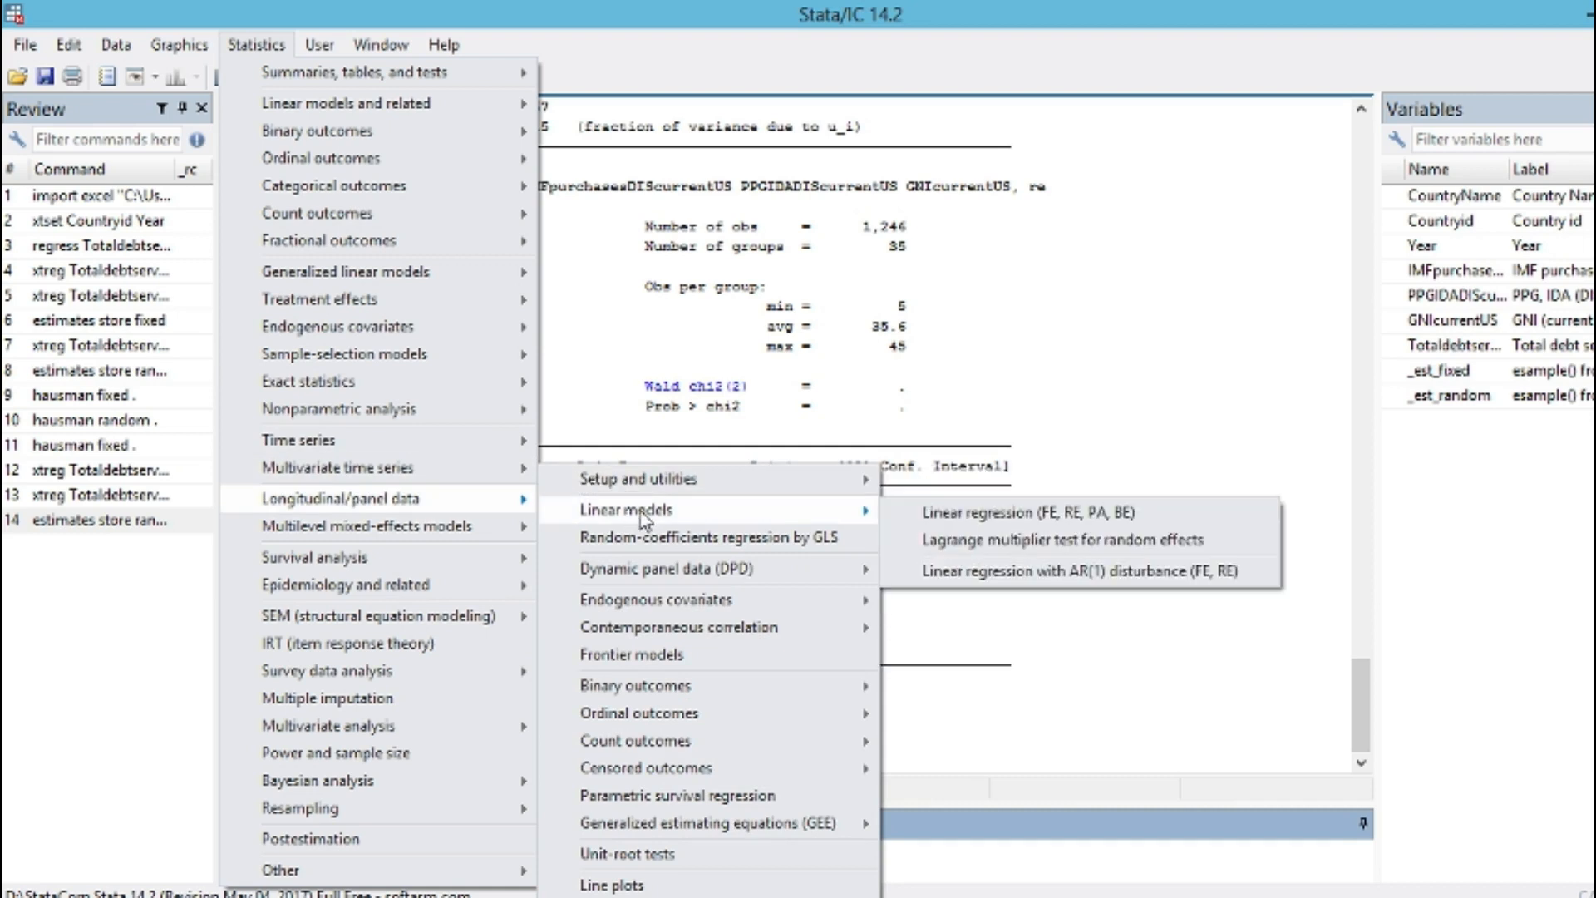
left_click(934, 521)
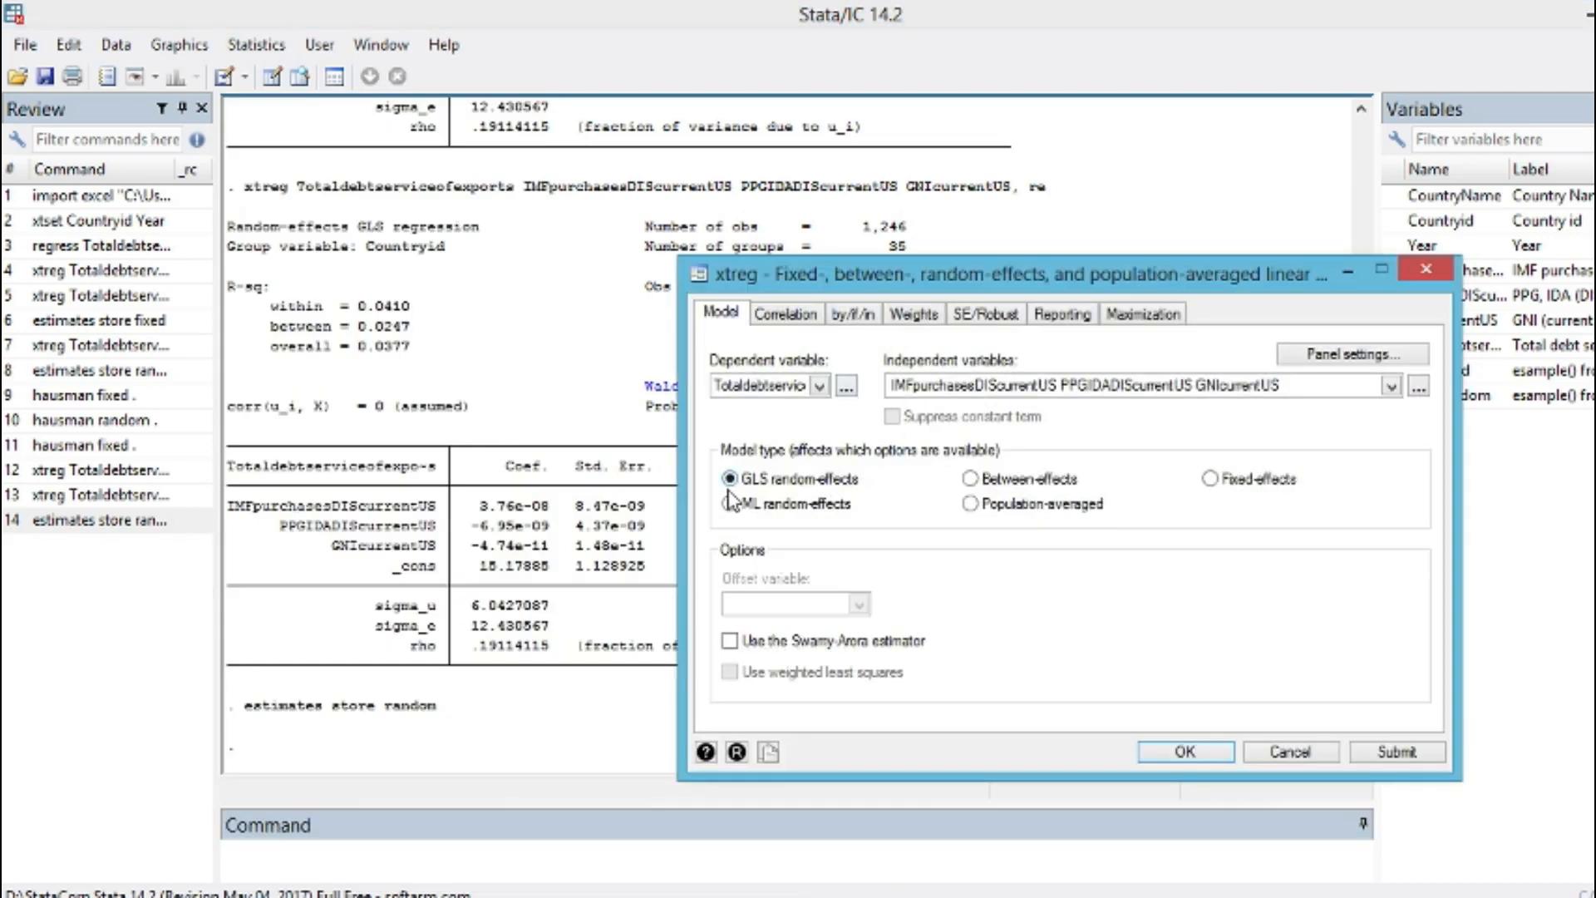
left_click(1210, 479)
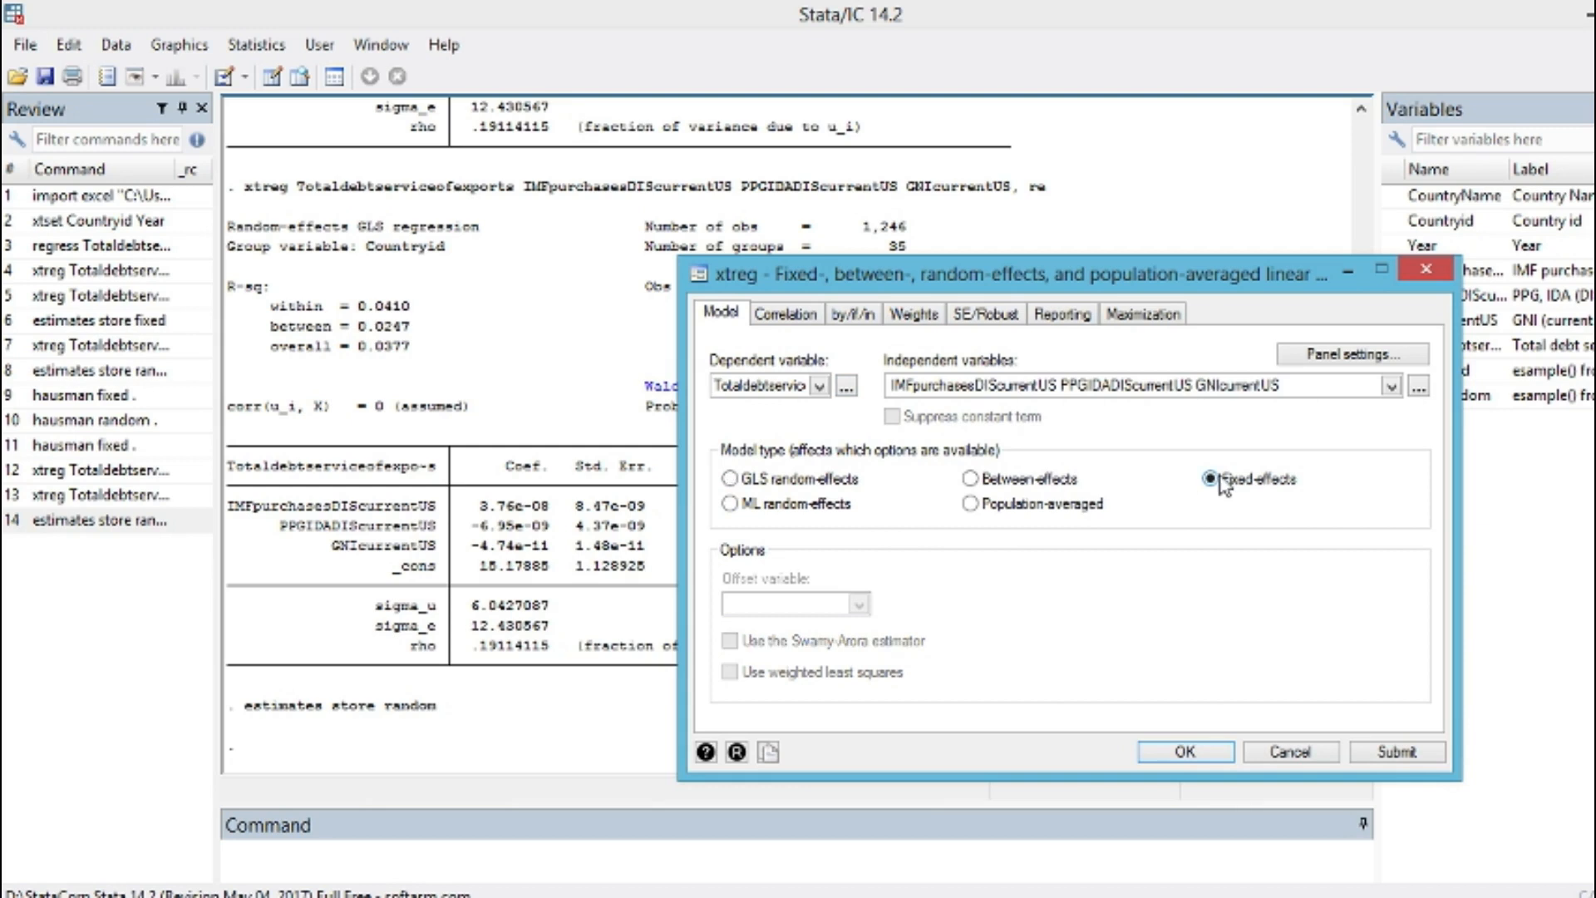
left_click(1185, 751)
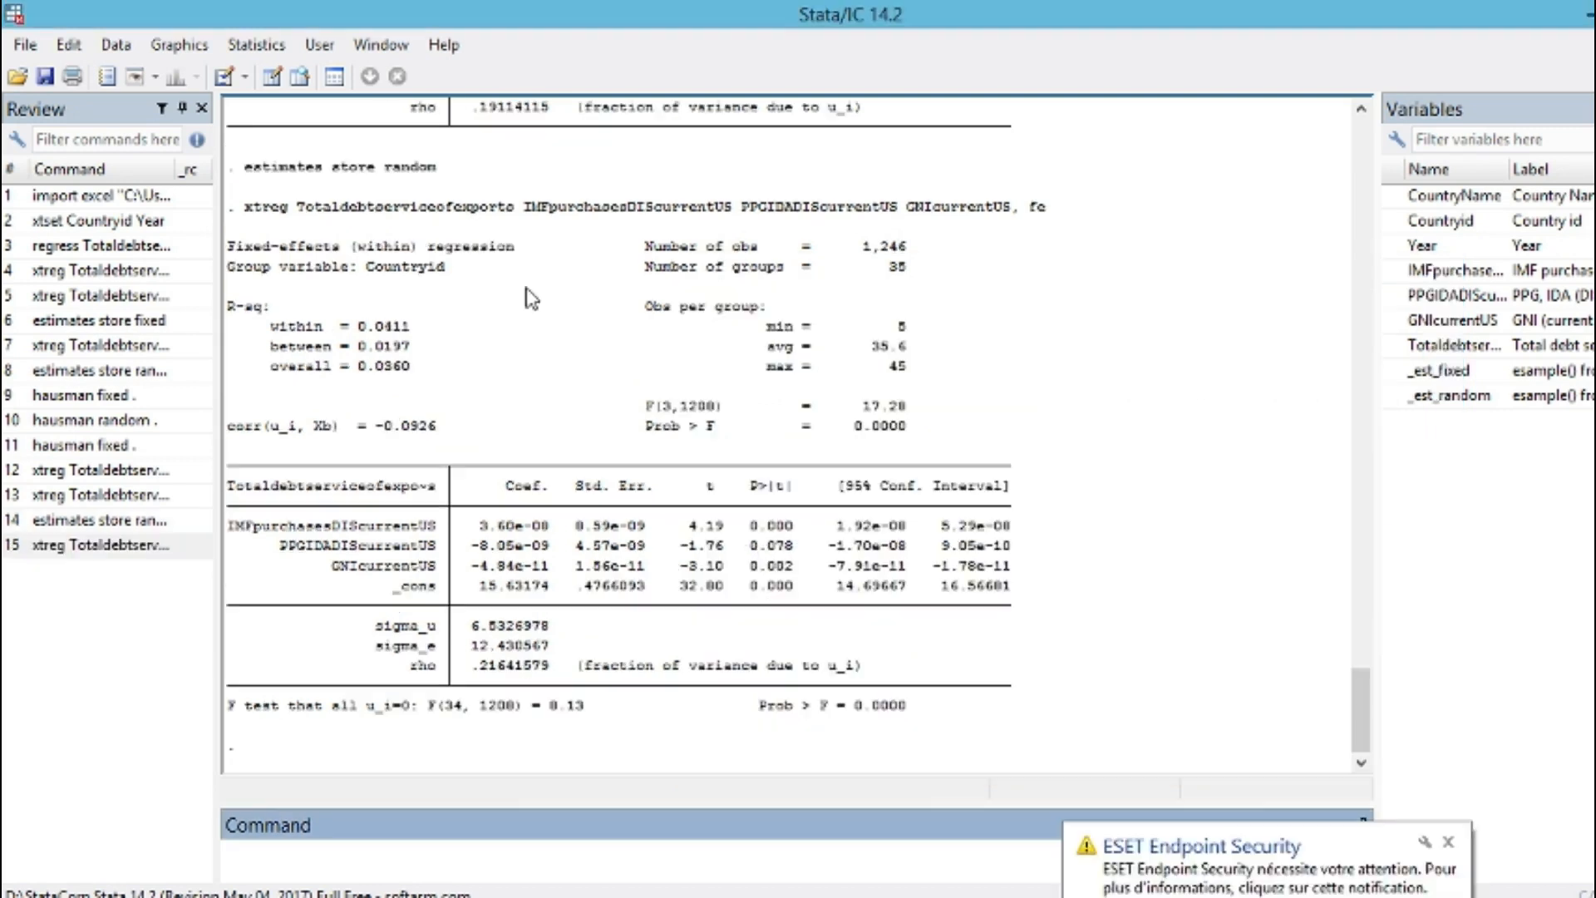
Step: Store the current fixed-effects estimates in memory under the name fixed
left_click(256, 45)
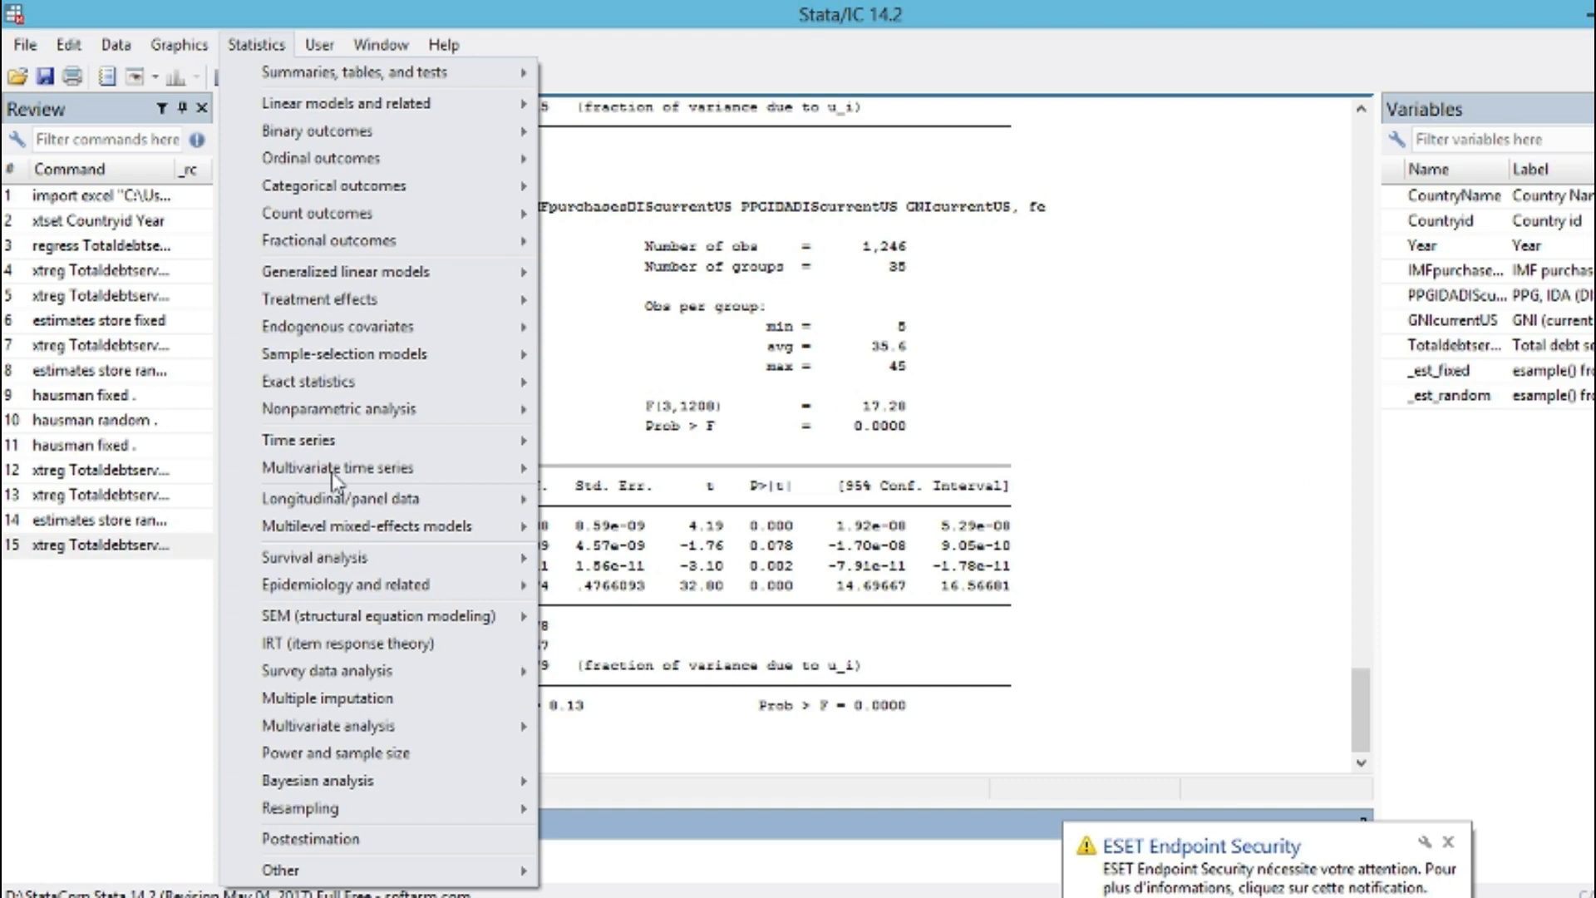
left_click(352, 838)
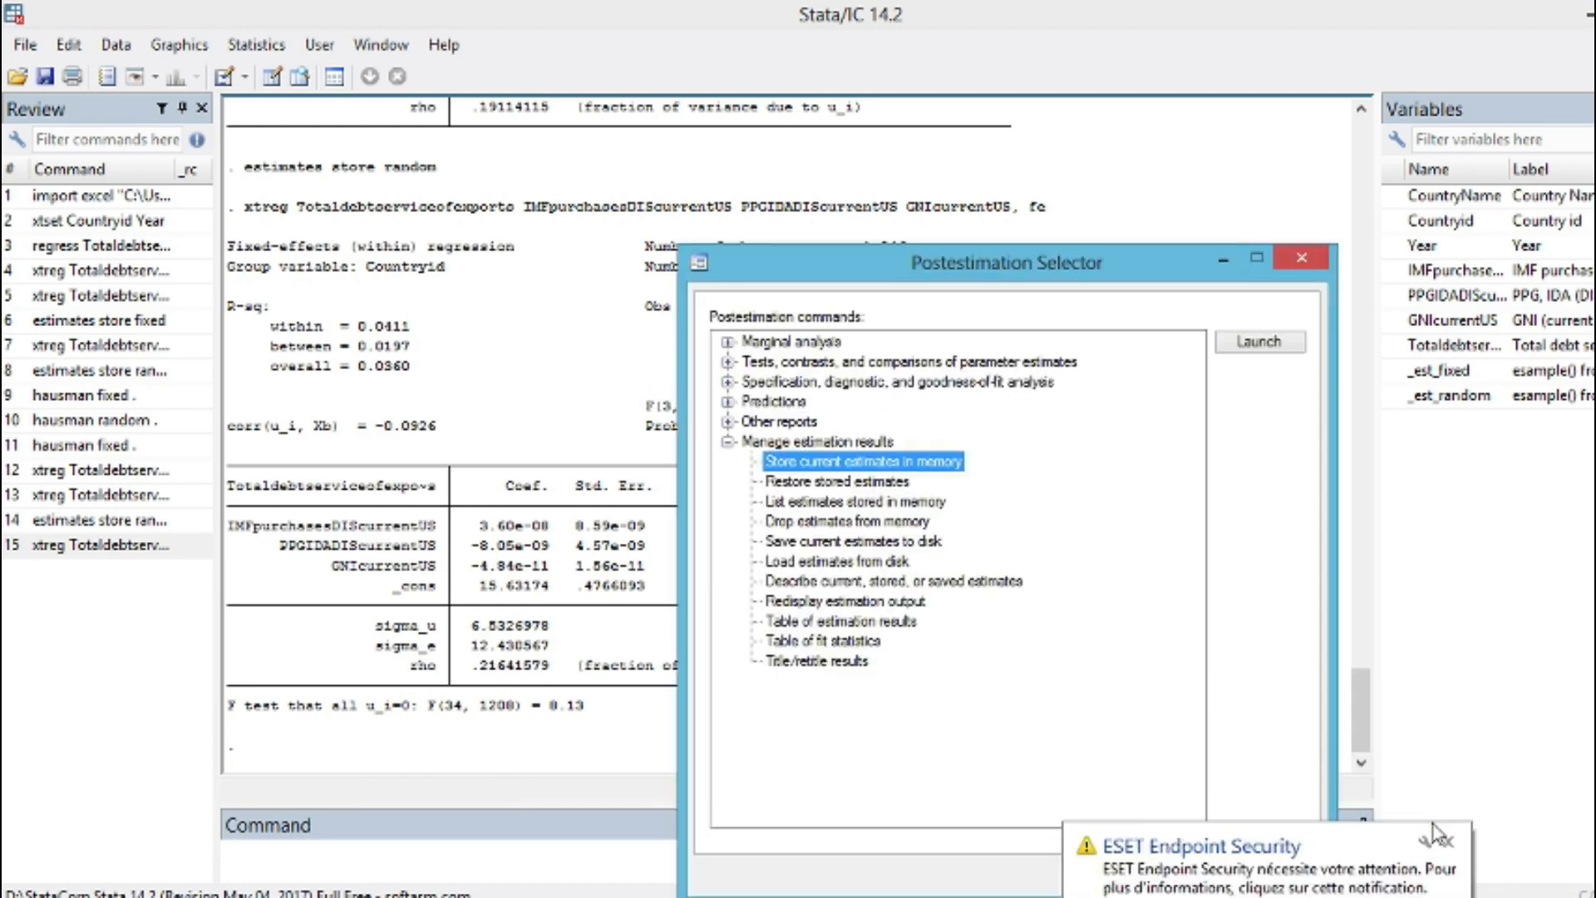
double_click(794, 462)
left_click_drag(805, 397, 720, 420)
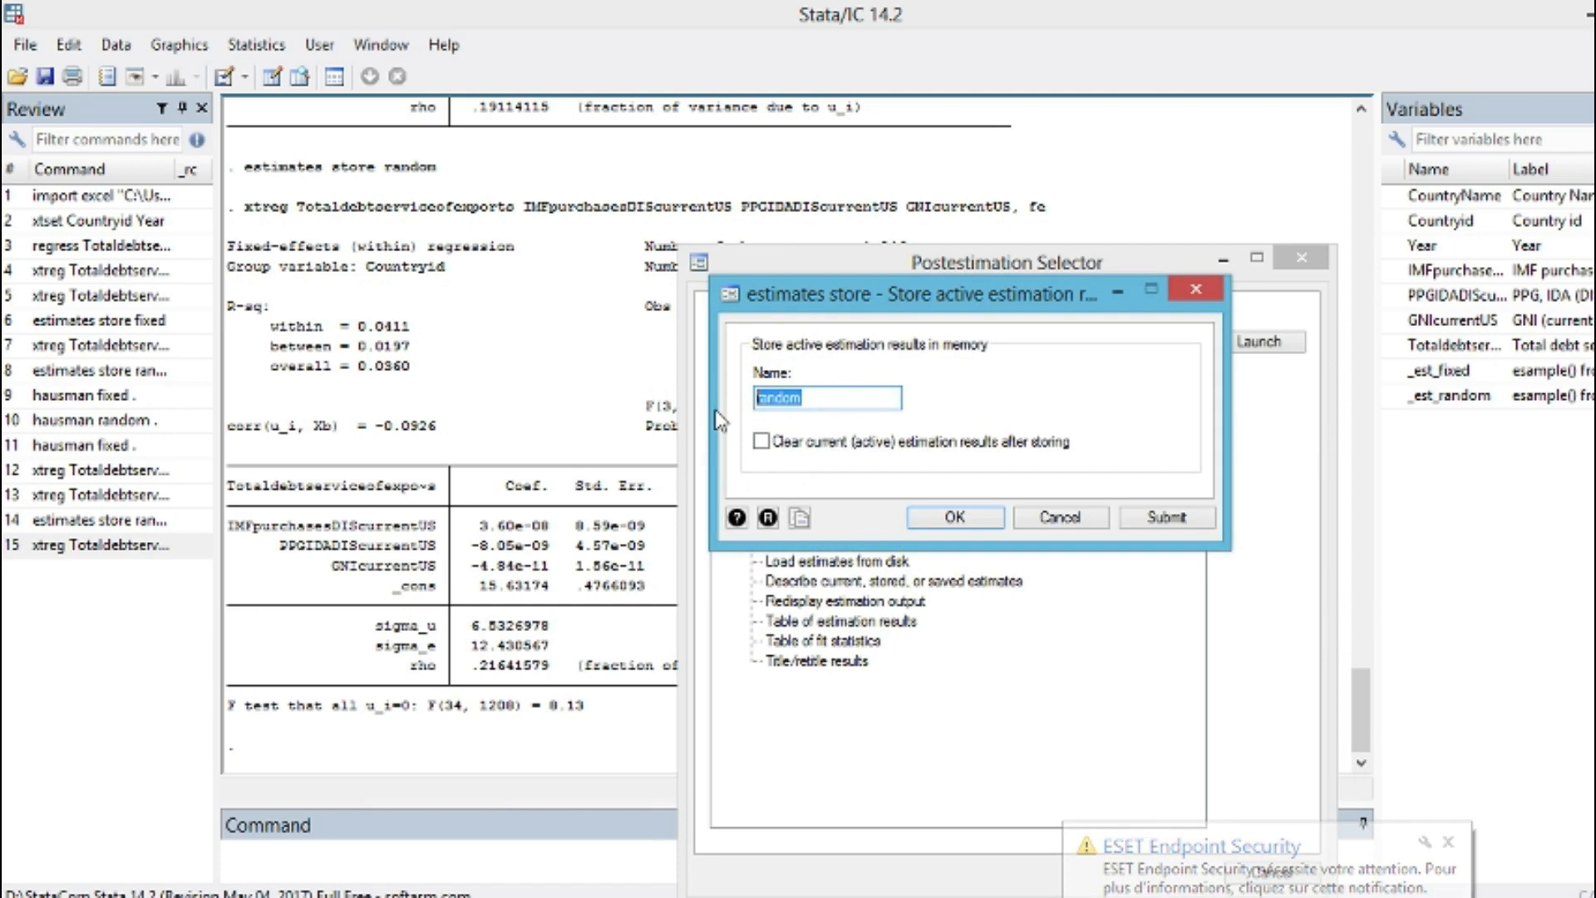
type("fixed")
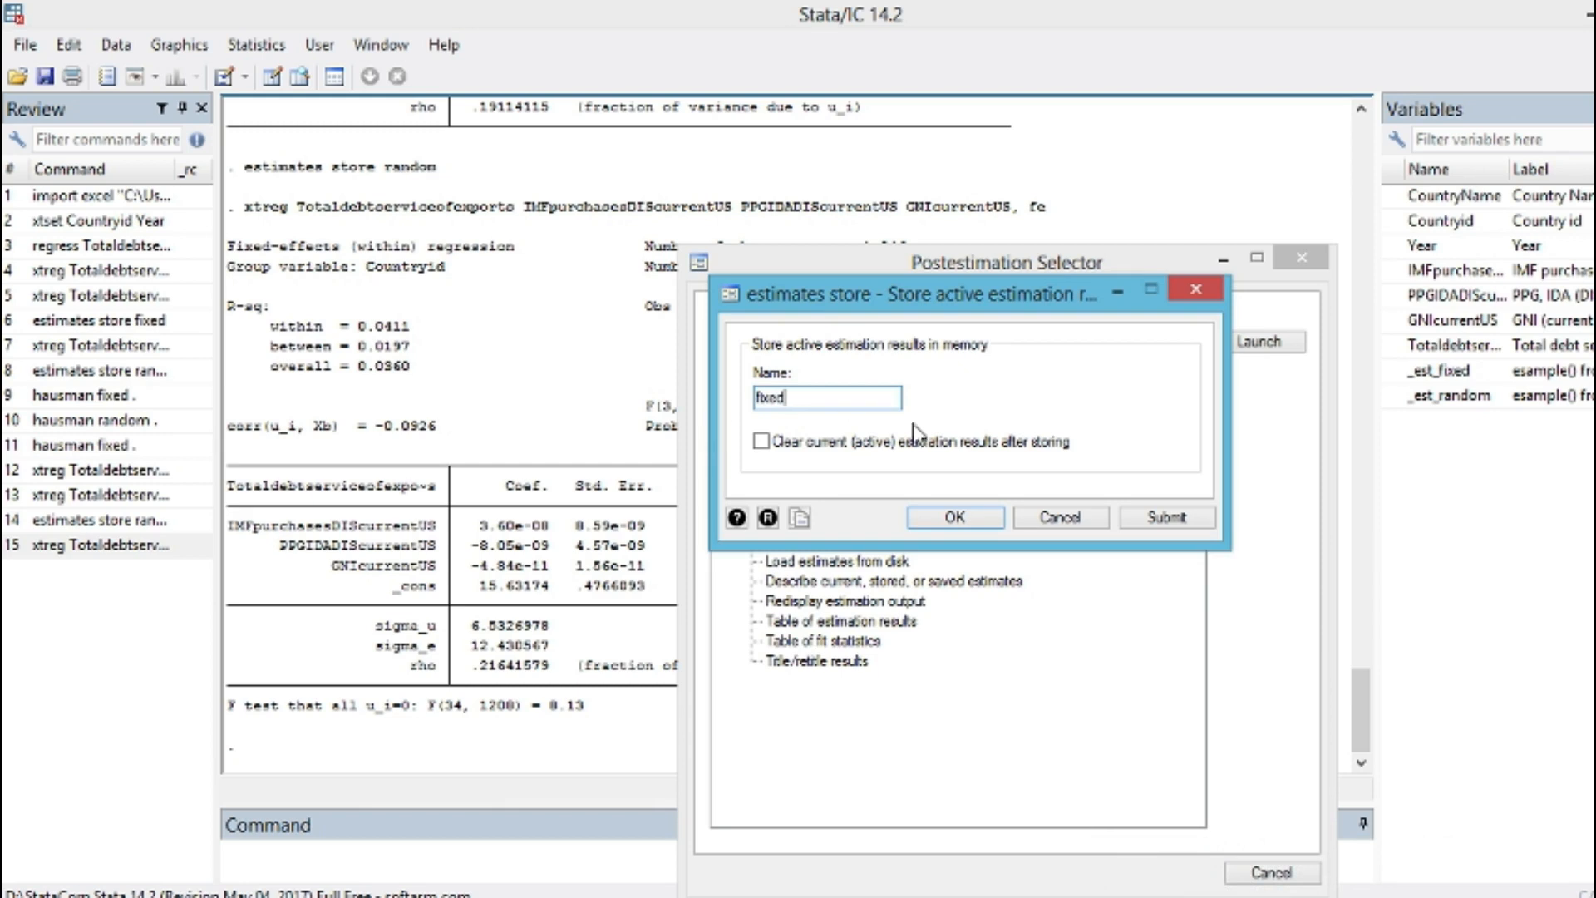
left_click(967, 521)
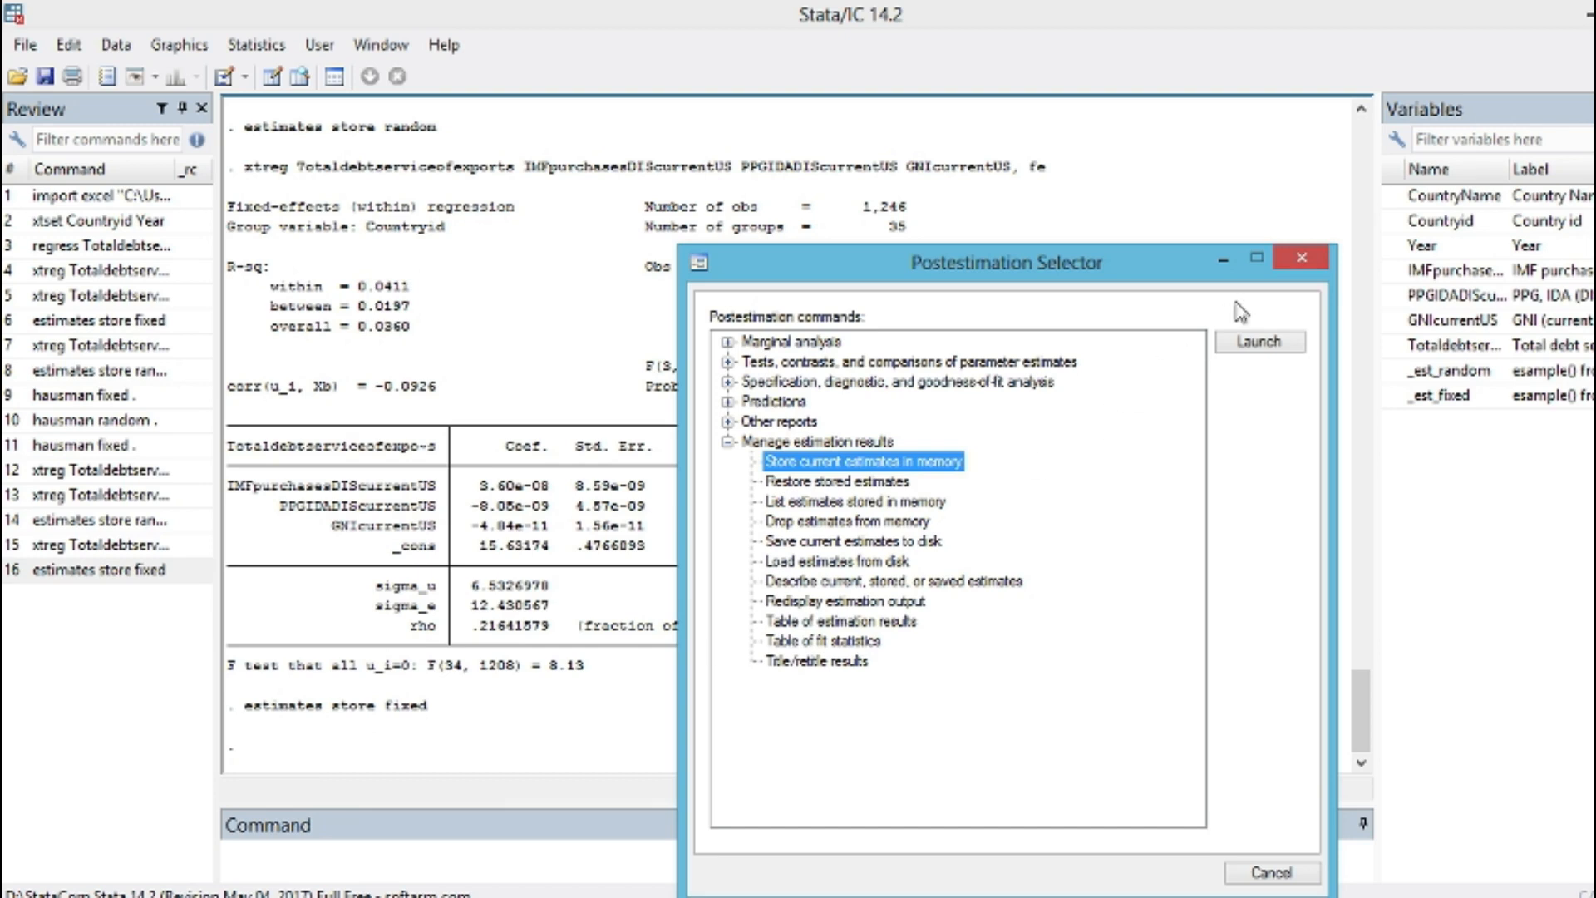
left_click(1301, 262)
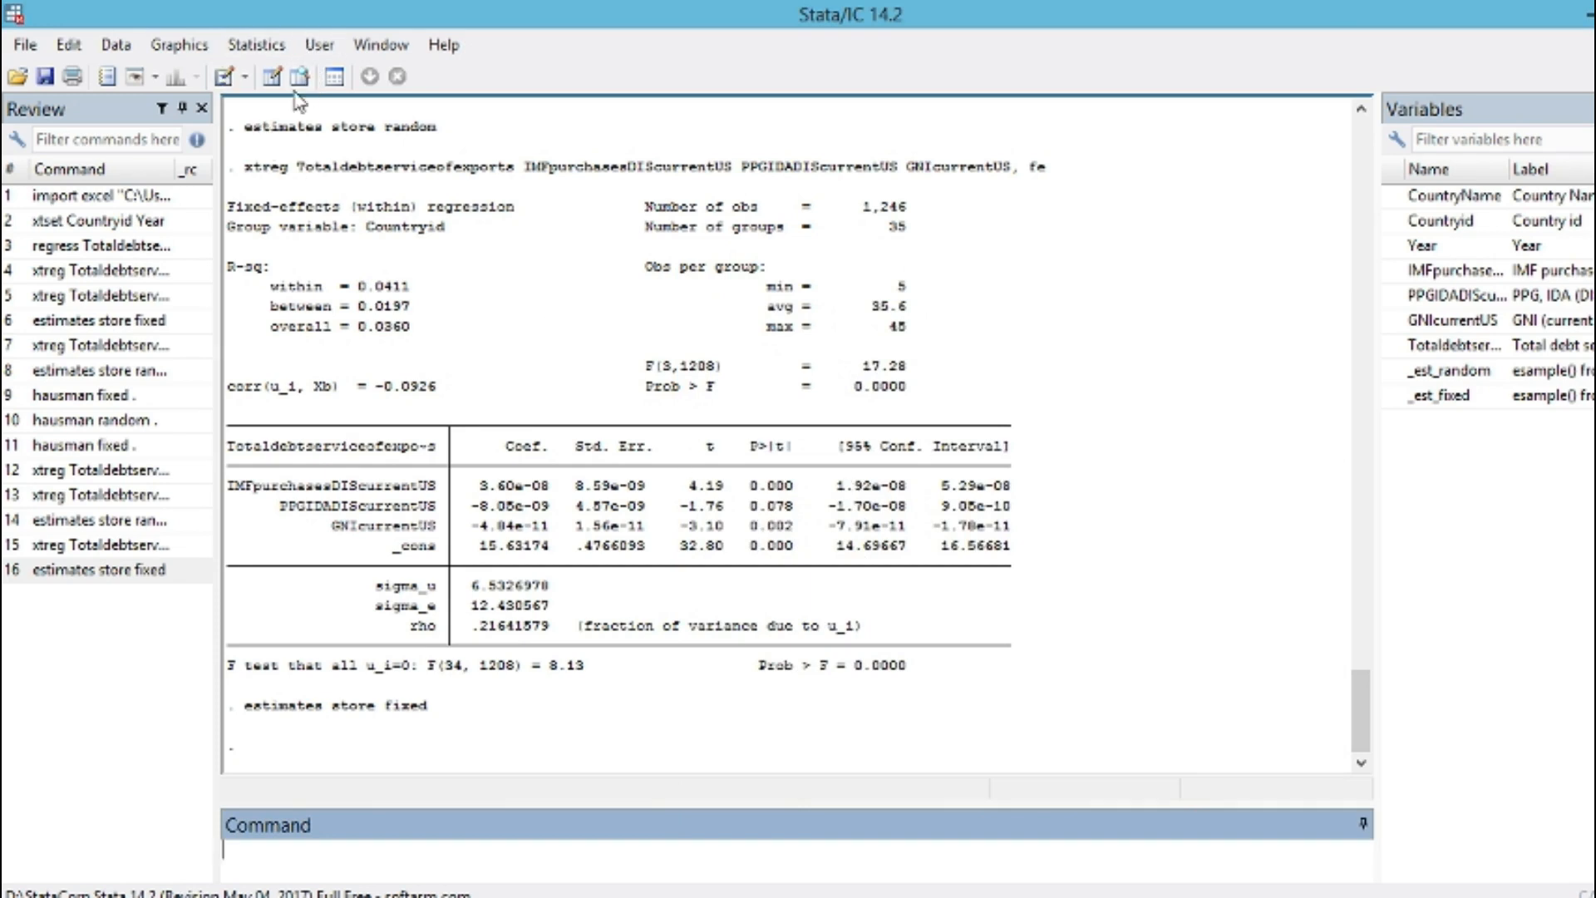
Step: Open the Hausman specification test from the postestimation commands and choose fixed as the consistent estimation
left_click(261, 48)
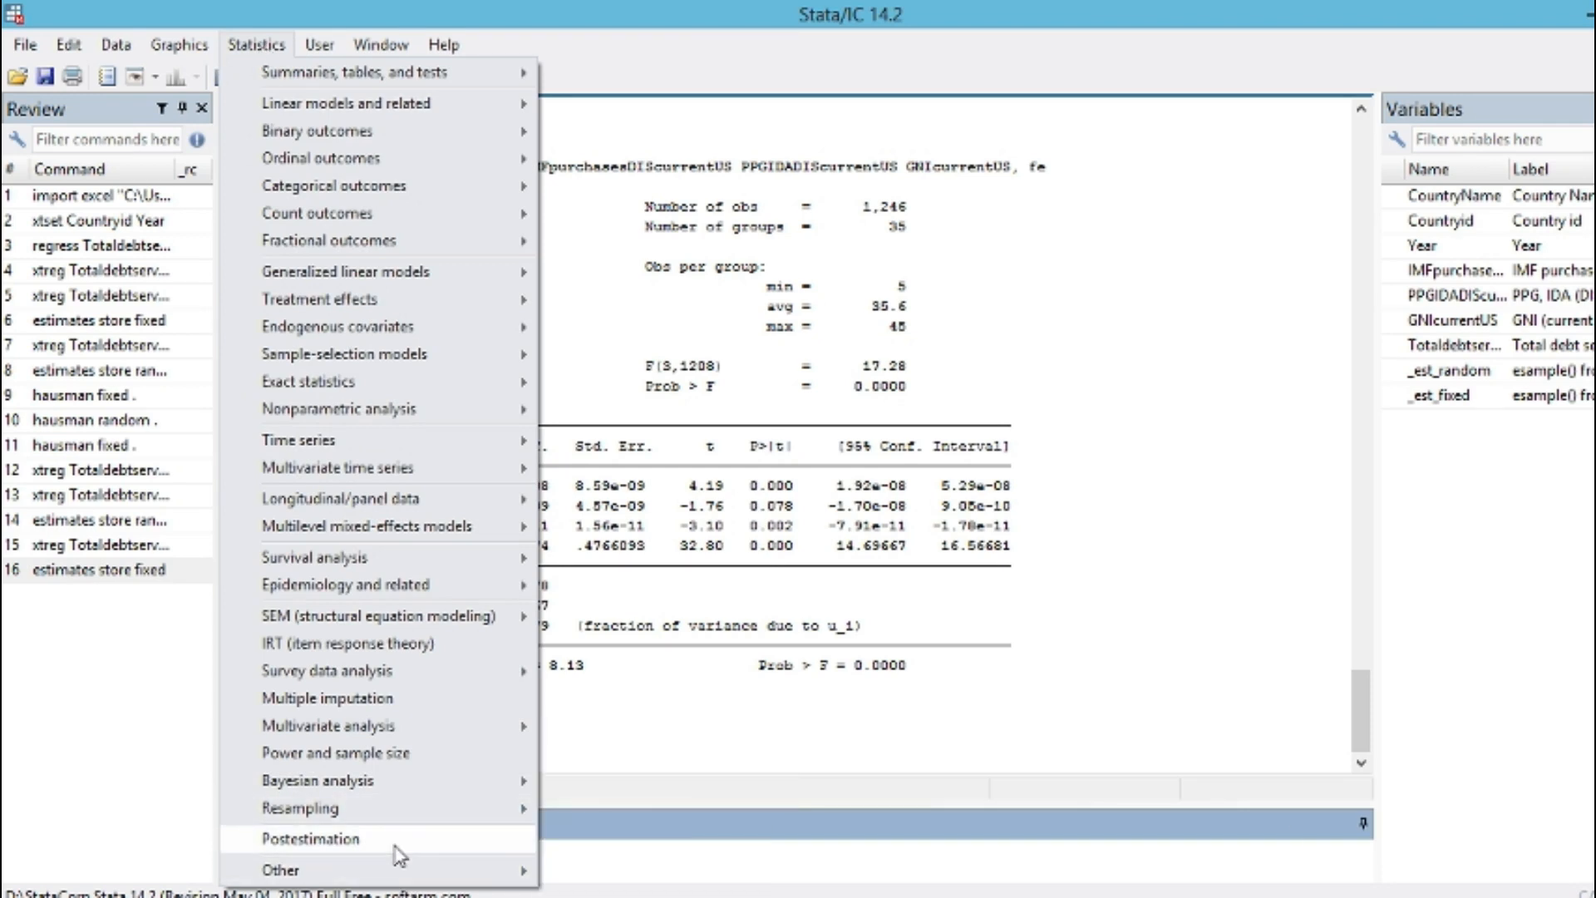
left_click(396, 847)
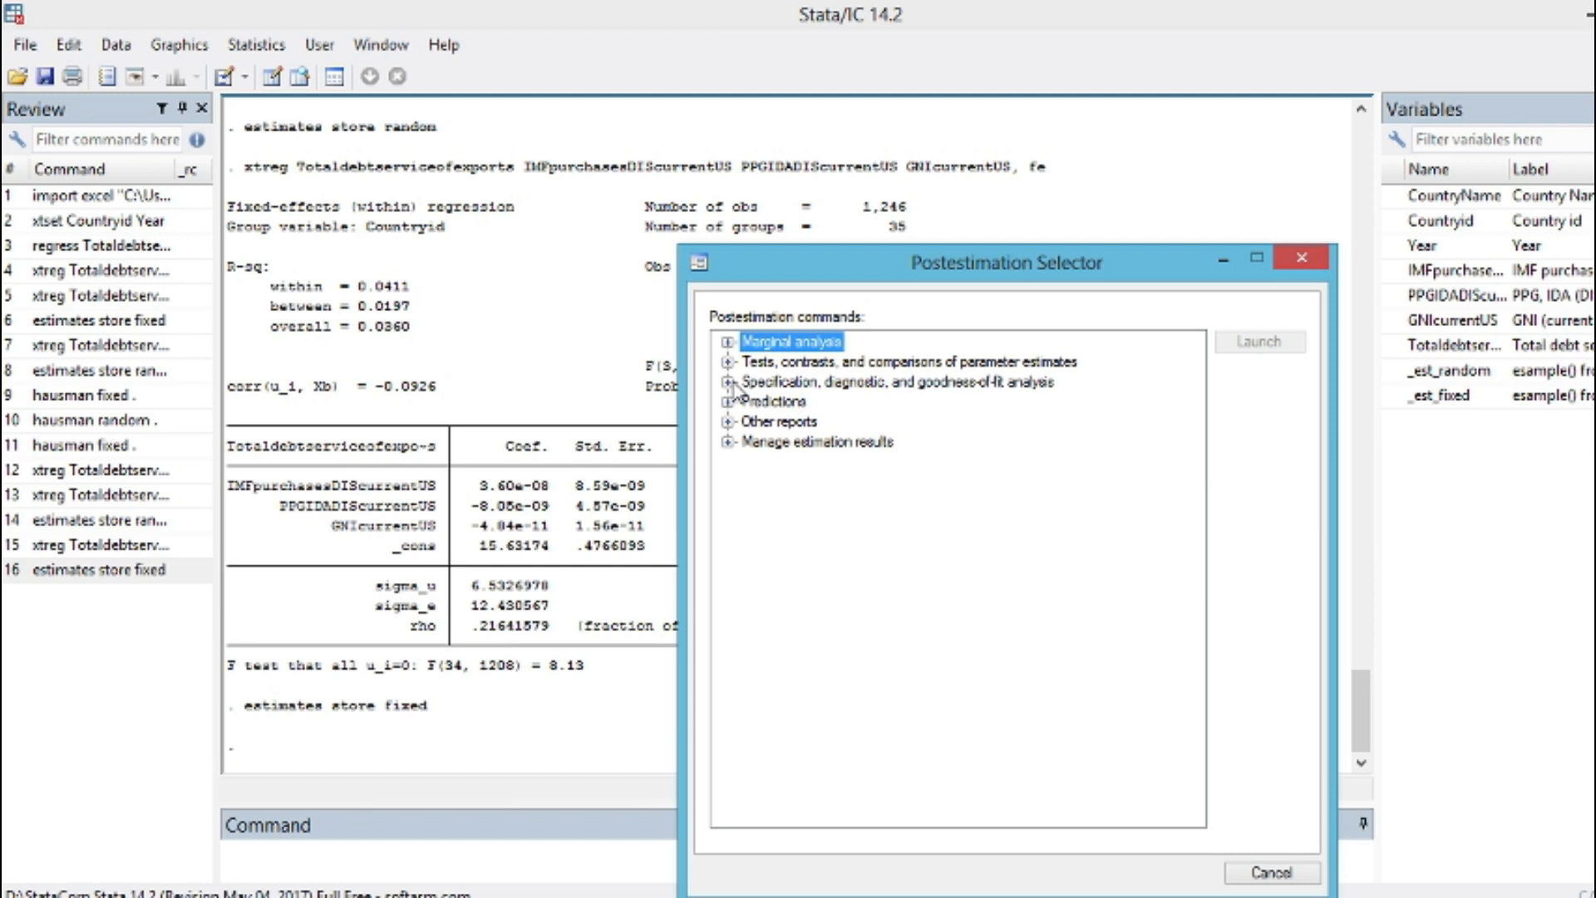
left_click(728, 382)
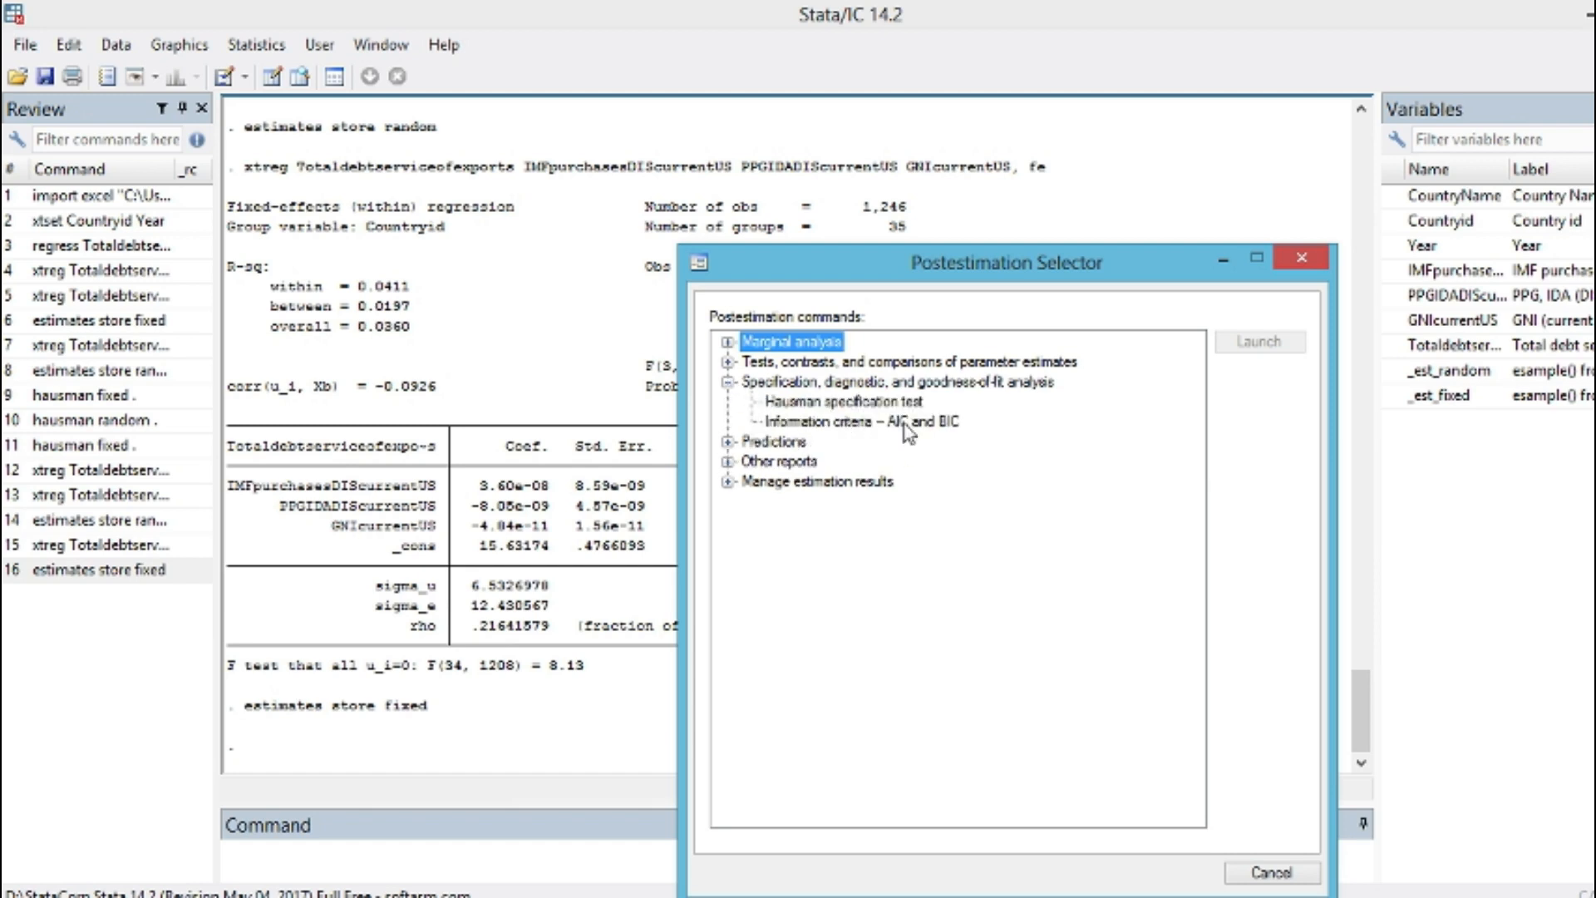
double_click(864, 403)
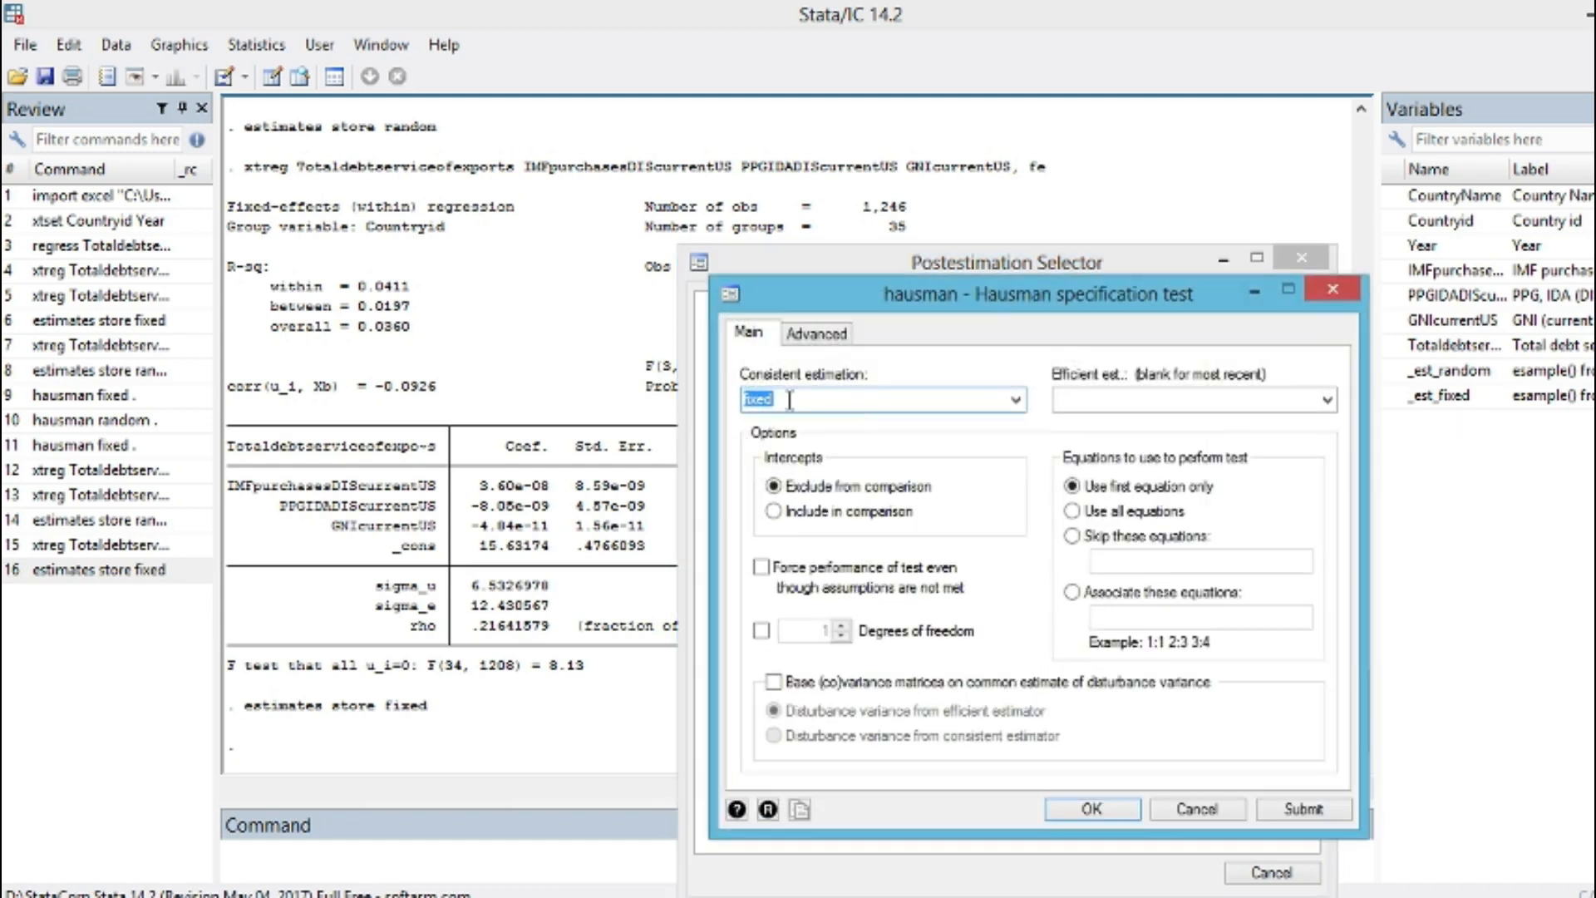
left_click(1016, 401)
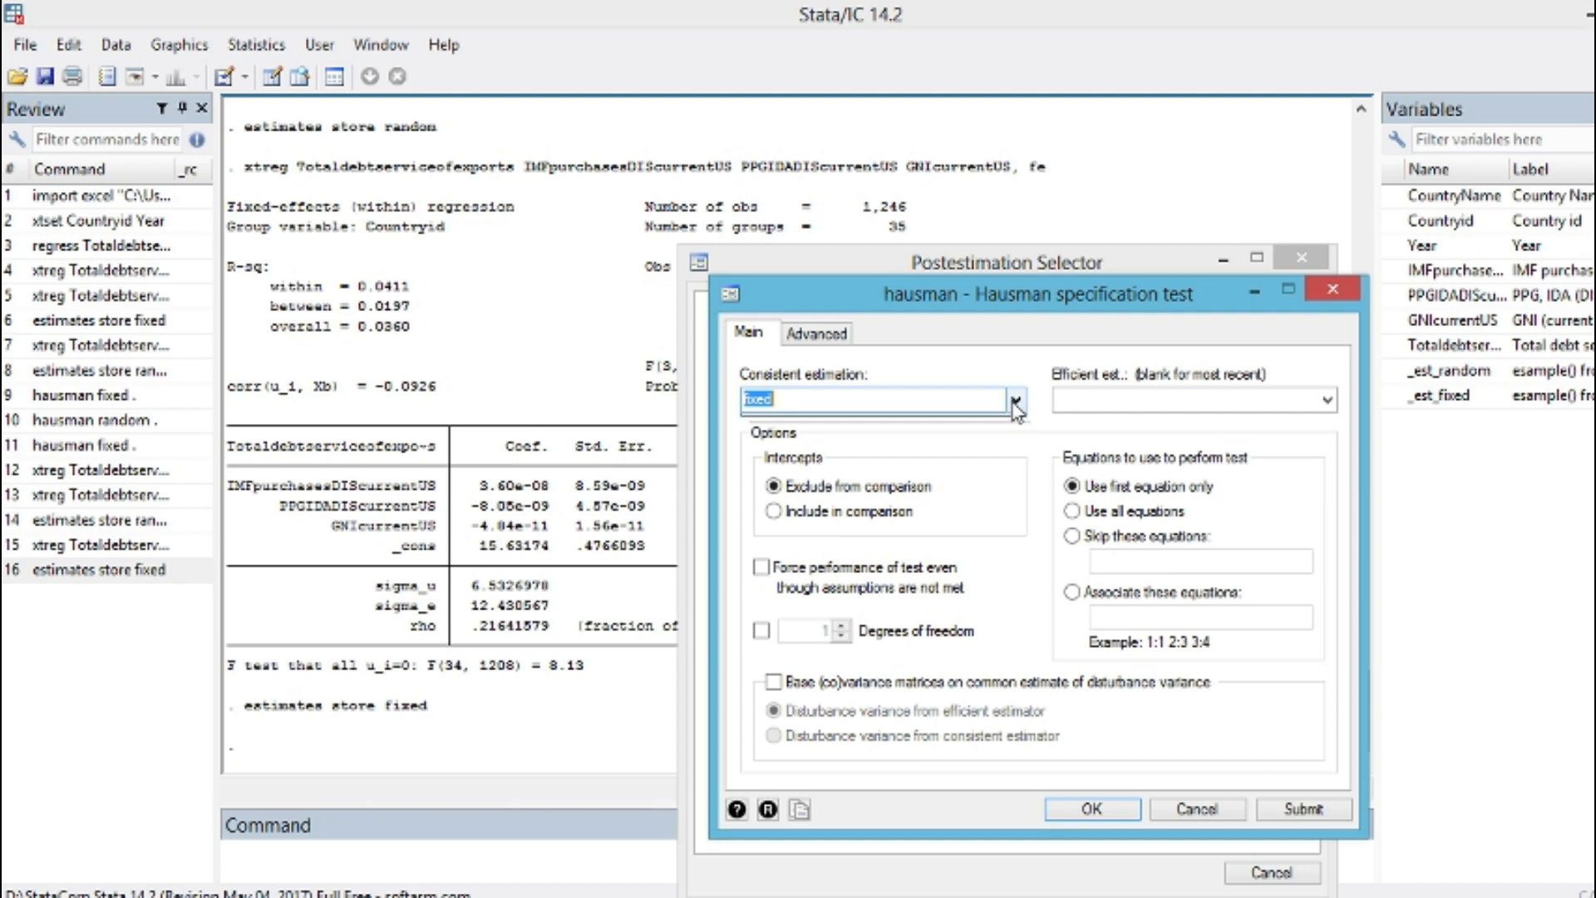
left_click(788, 419)
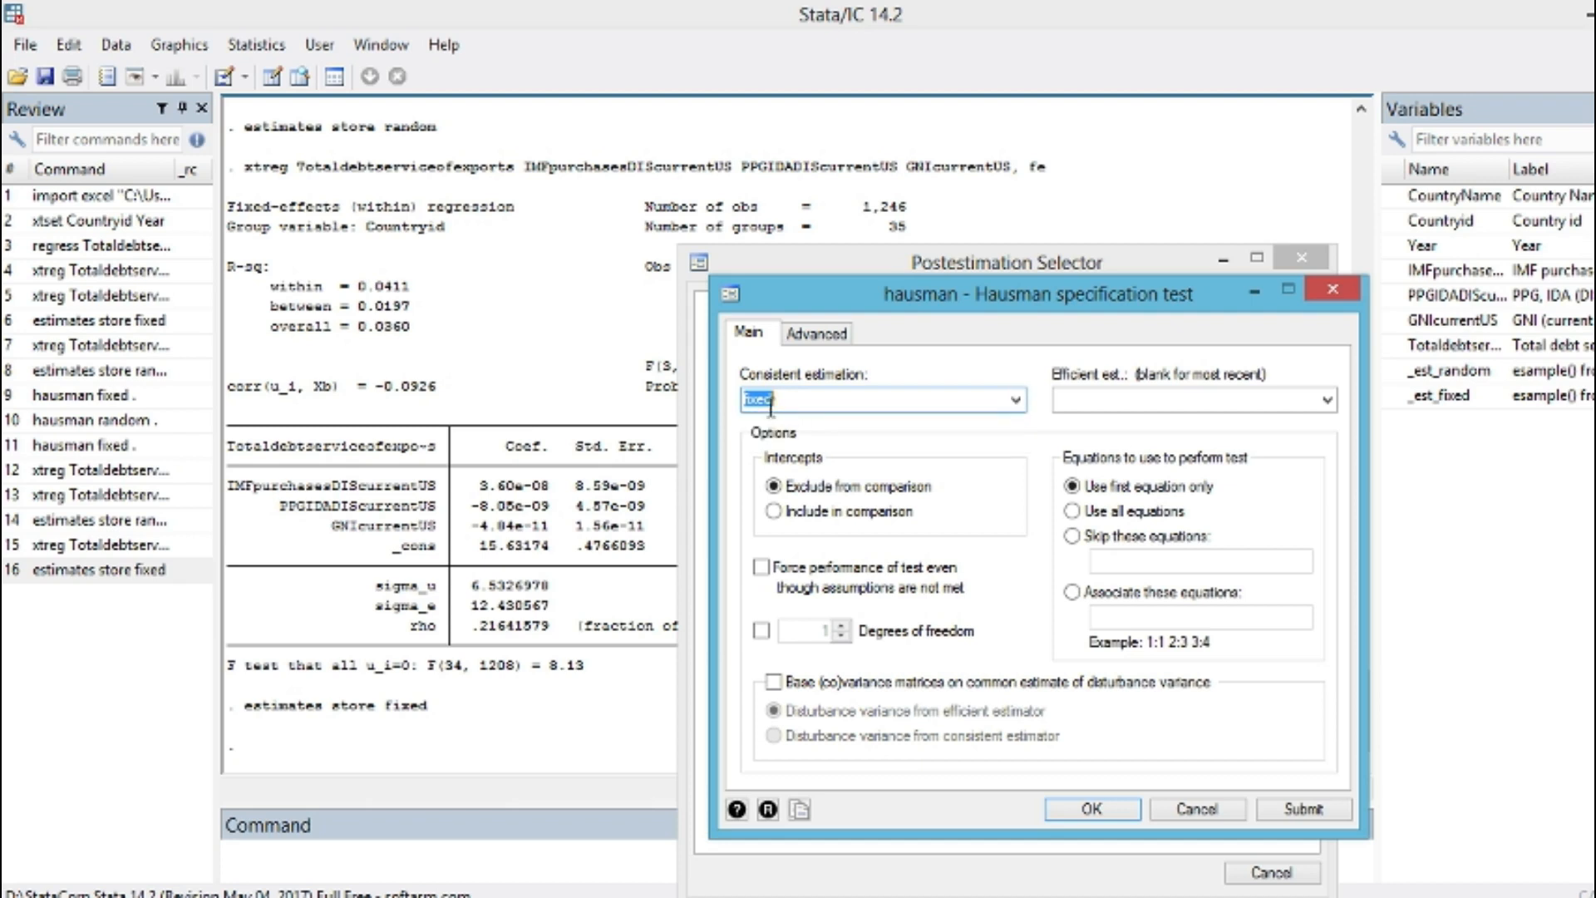
left_click(781, 401)
Step: Choose random as the efficient estimation, run the Hausman test, and highlight its output for review
left_click(1329, 403)
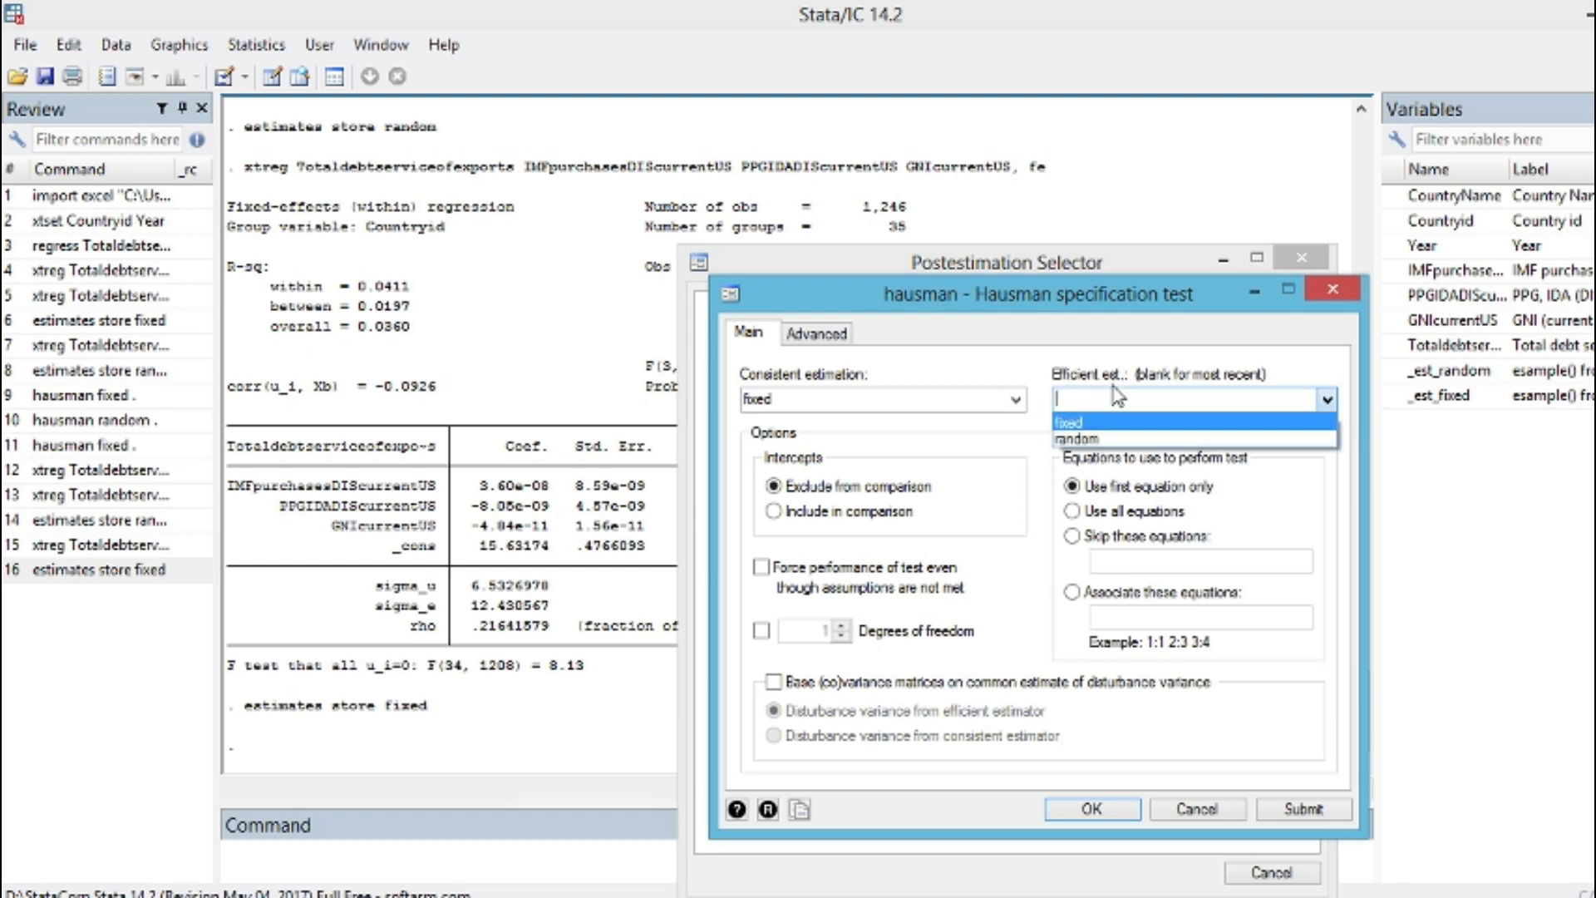
left_click(1111, 441)
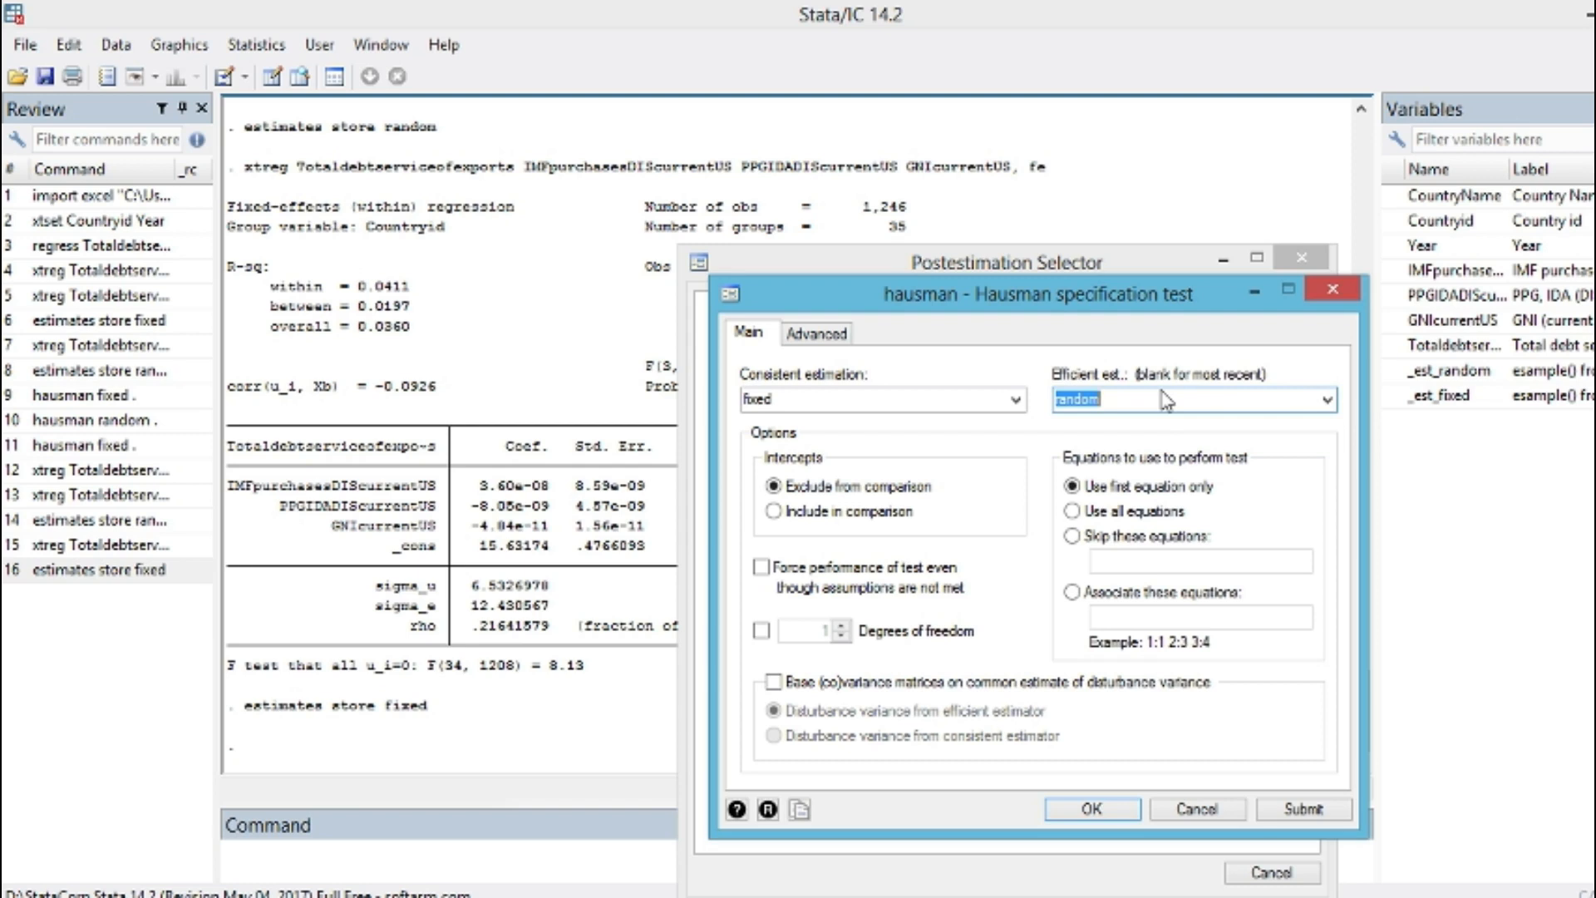
left_click(1123, 397)
left_click(1090, 809)
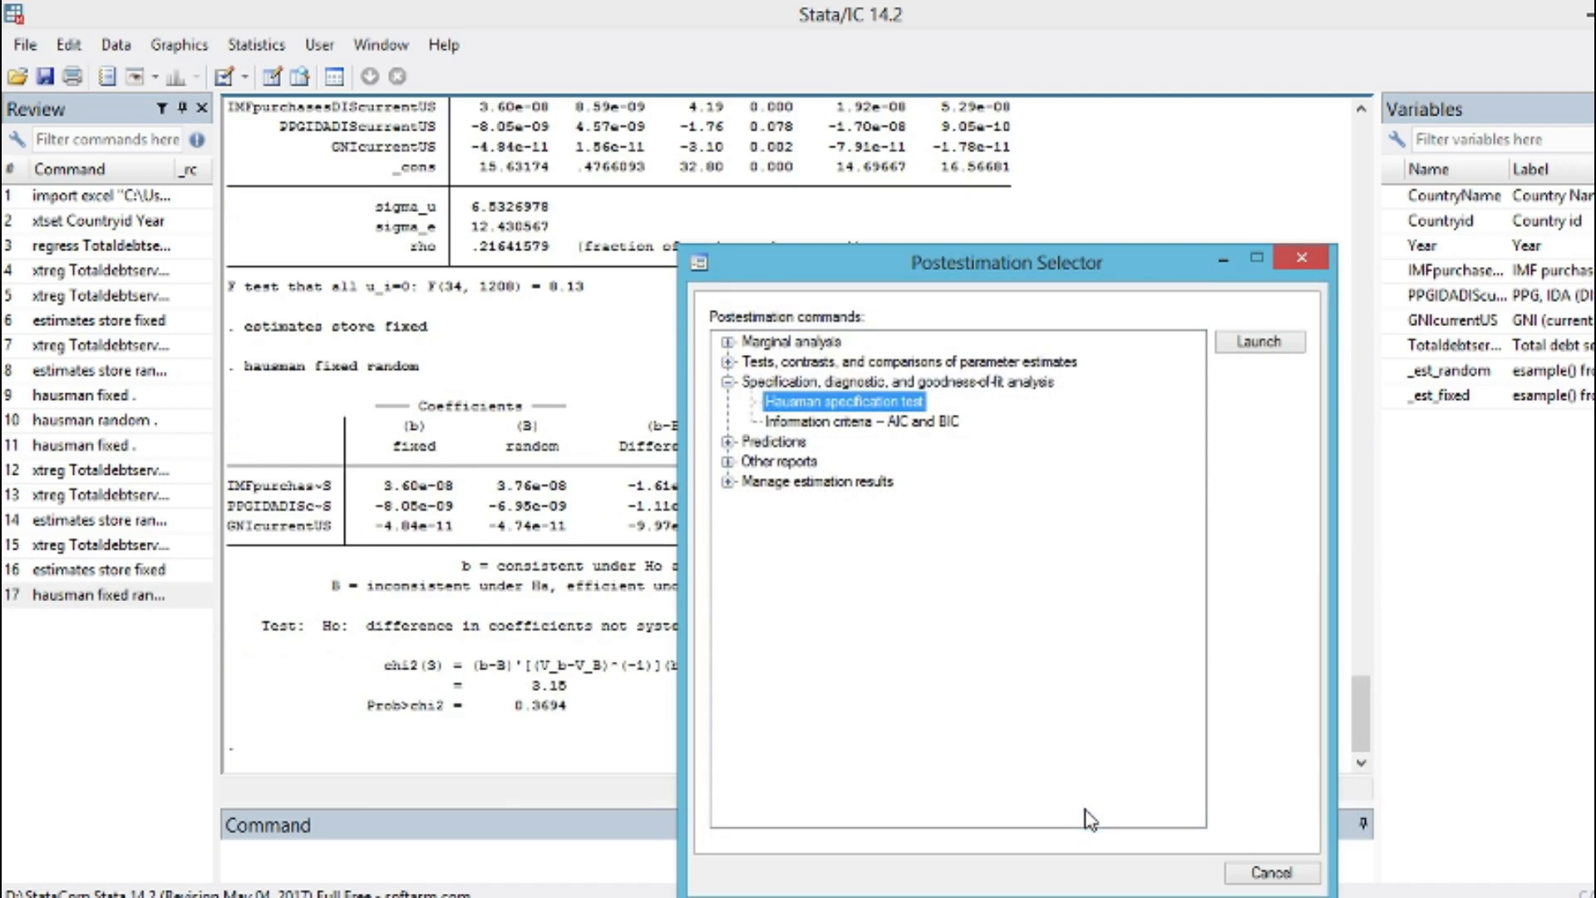
left_click(1302, 263)
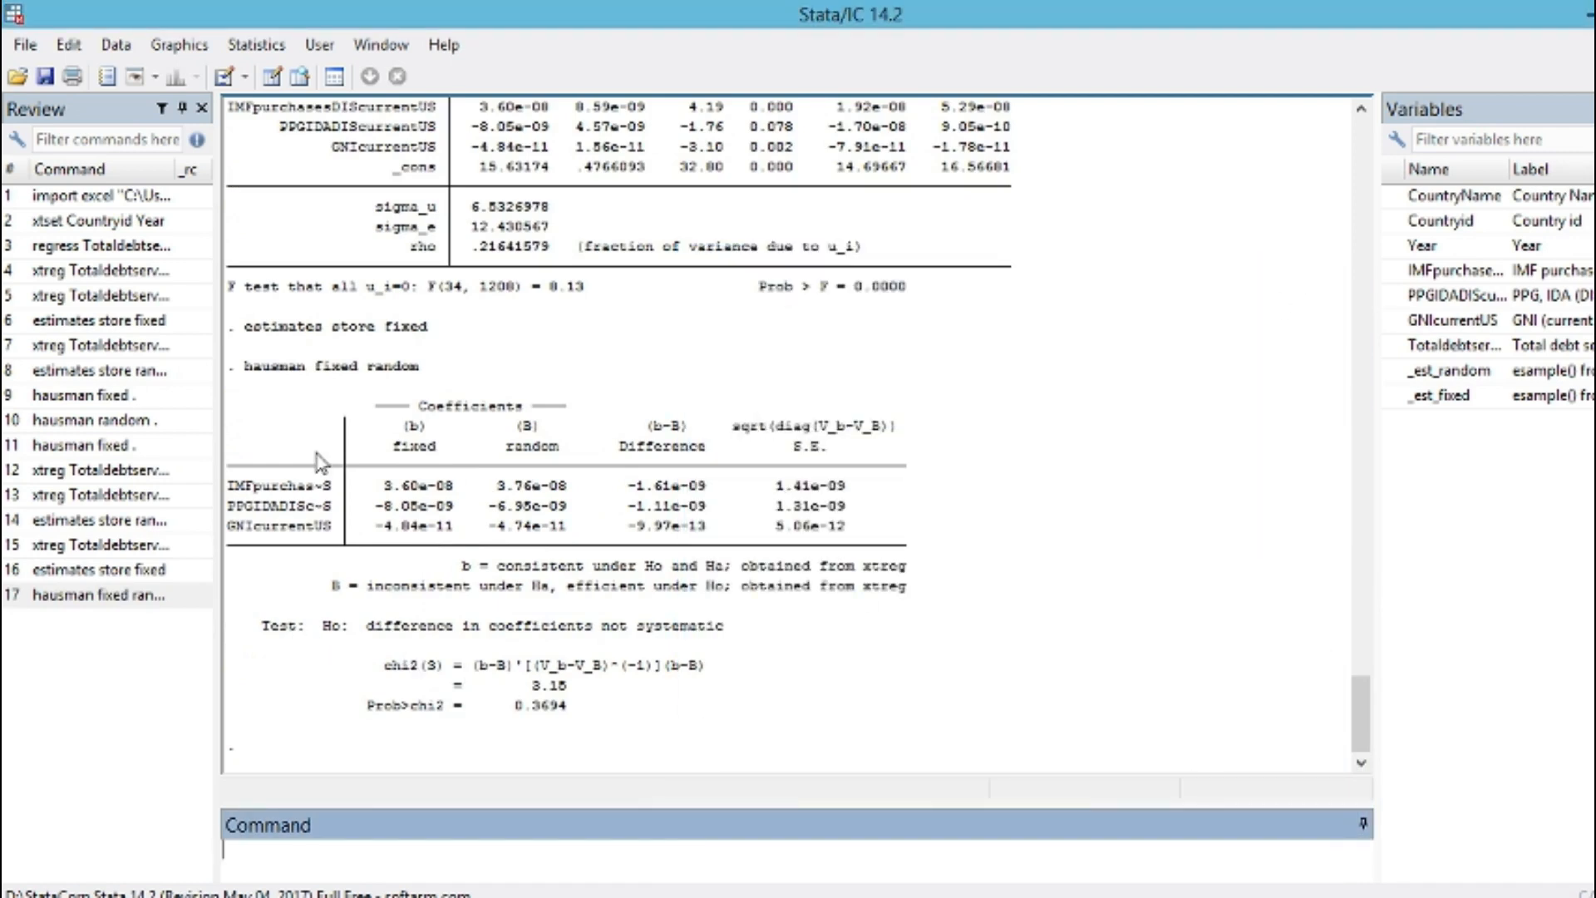
left_click_drag(235, 397, 611, 755)
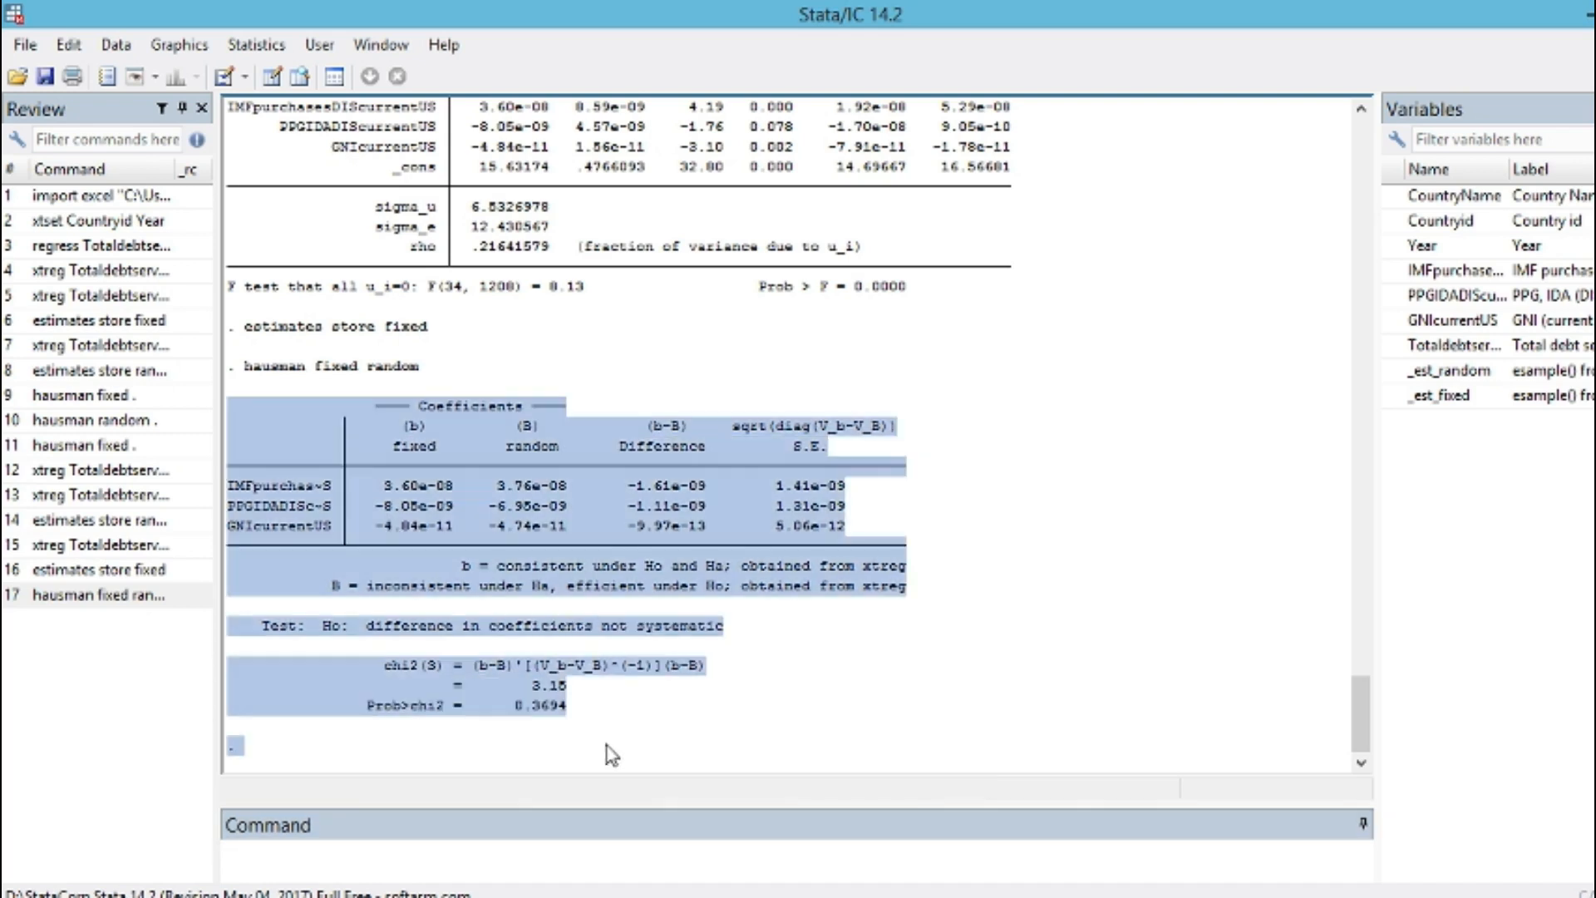
left_click(676, 736)
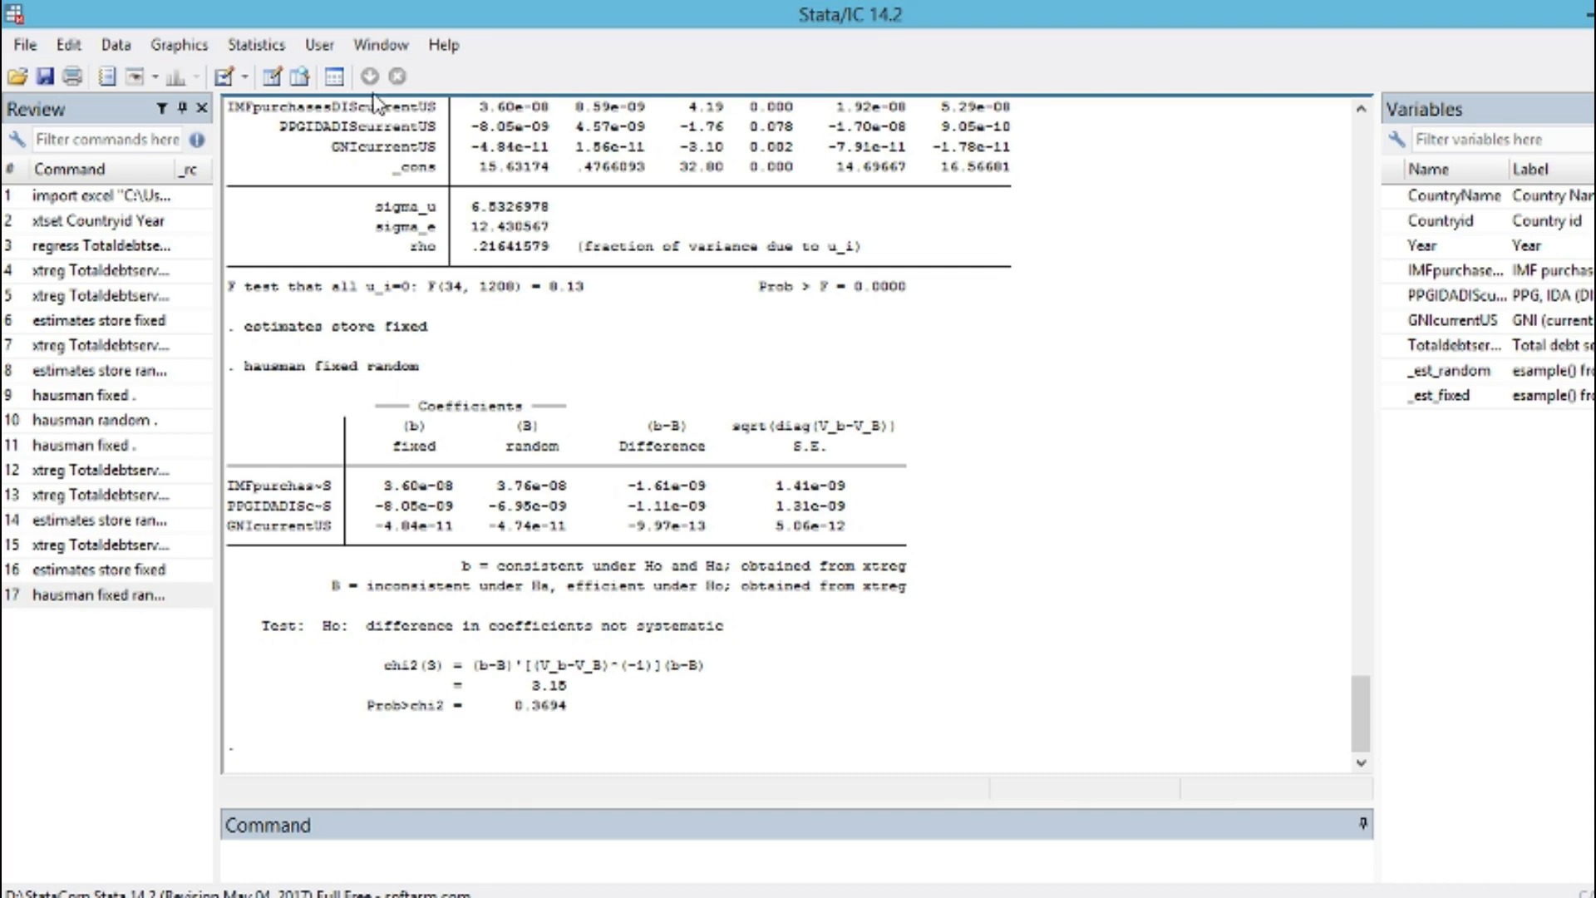
Step: Run the Hausman specification test with the order reversed, using random as the consistent estimation and fixed as the efficient one
left_click(257, 46)
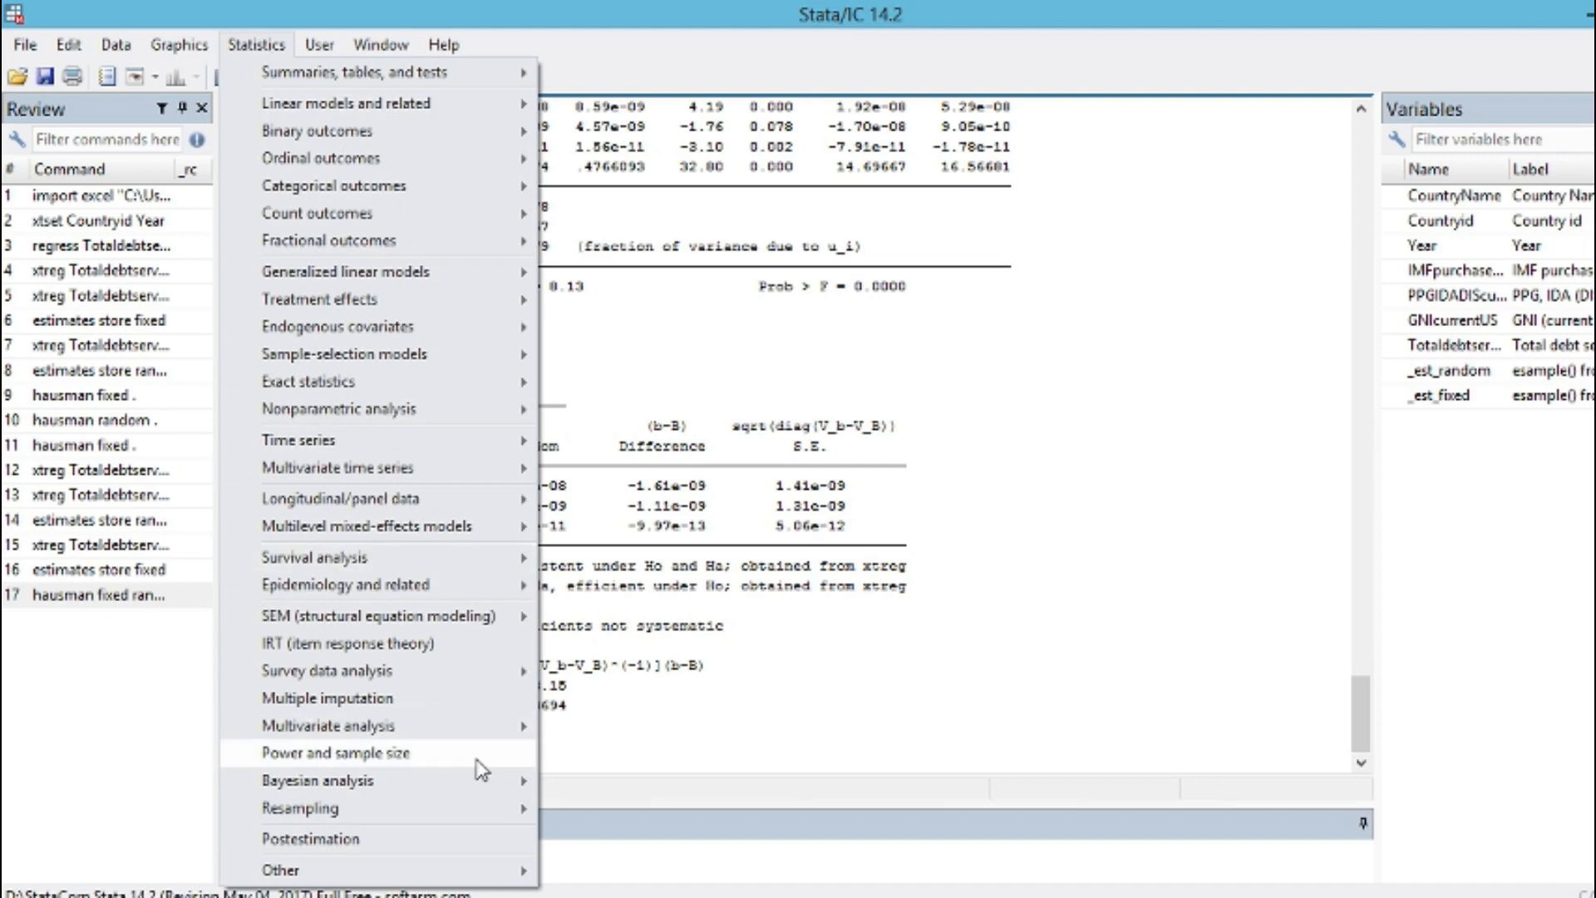
left_click(464, 839)
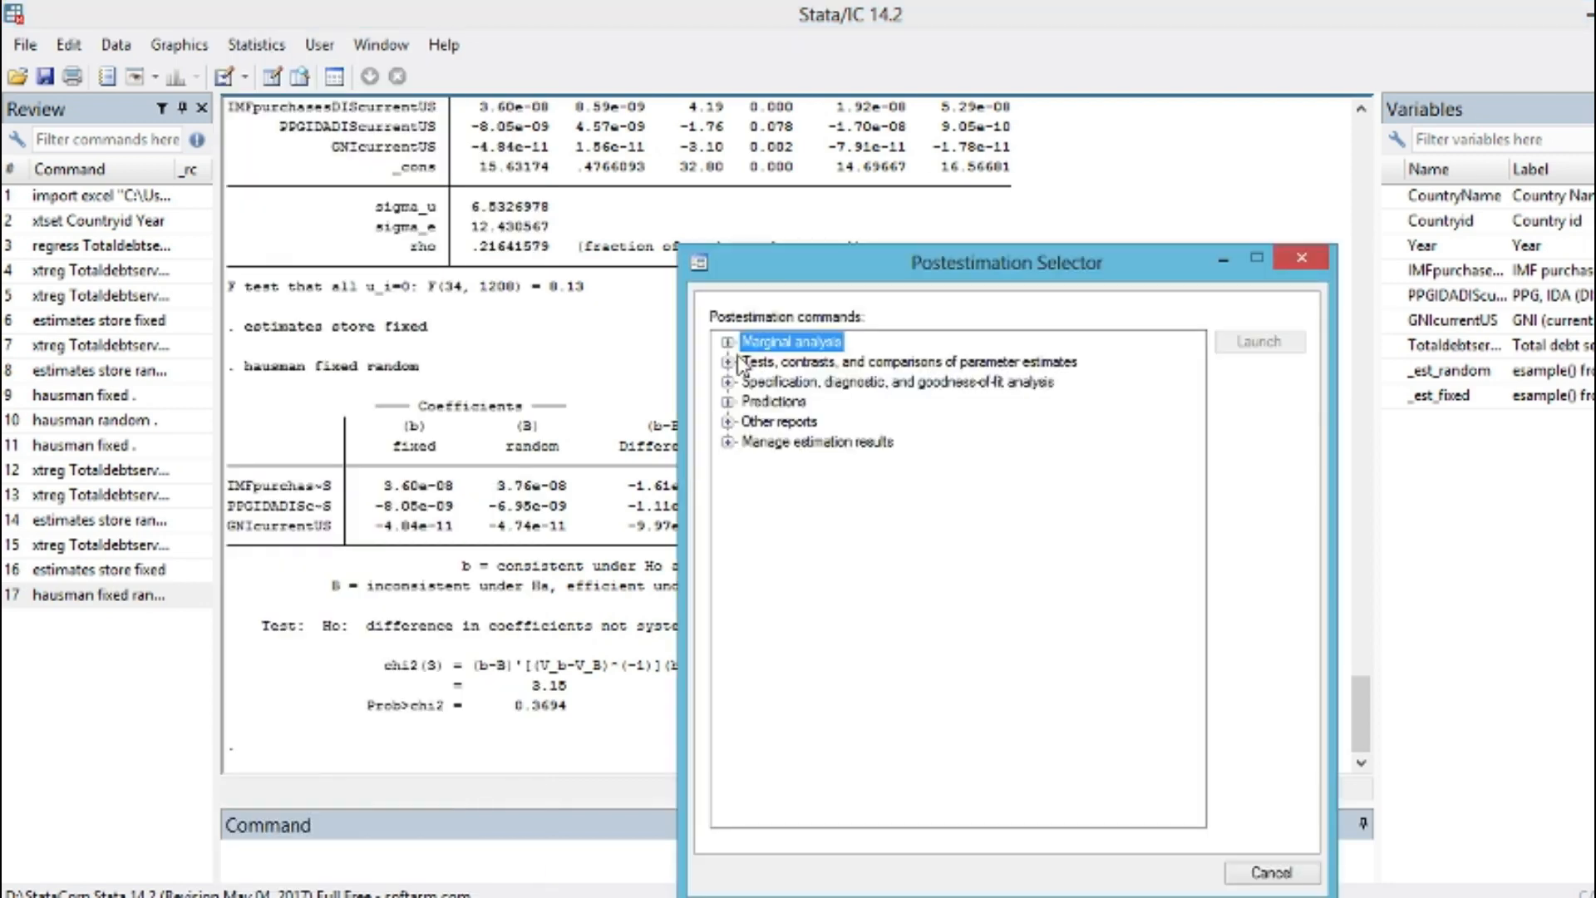
left_click(728, 367)
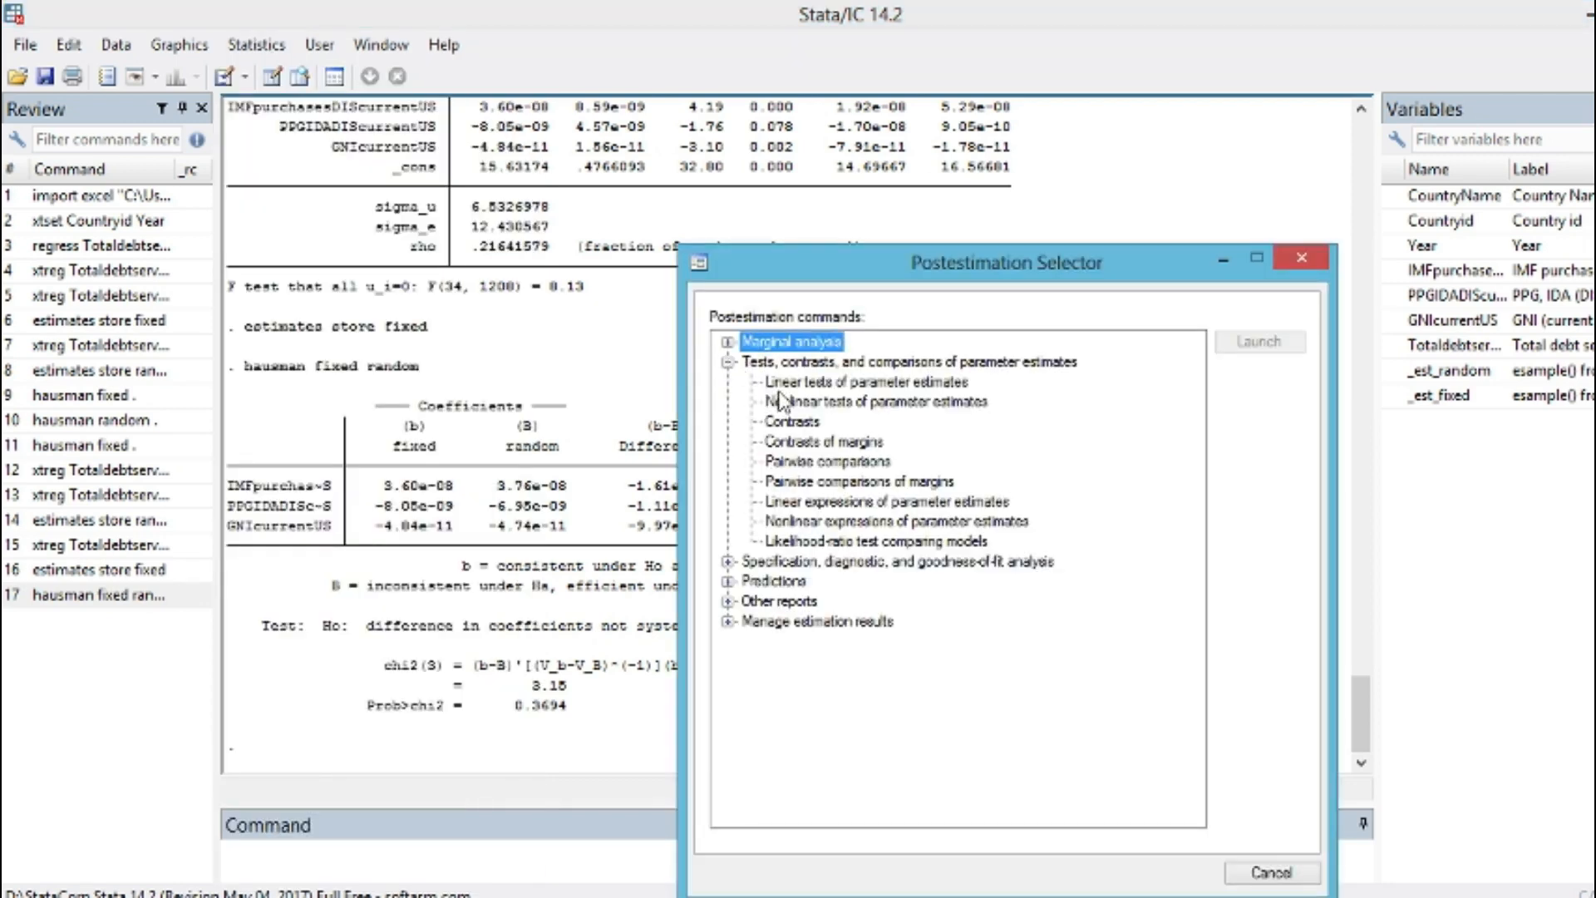
left_click(728, 562)
double_click(782, 582)
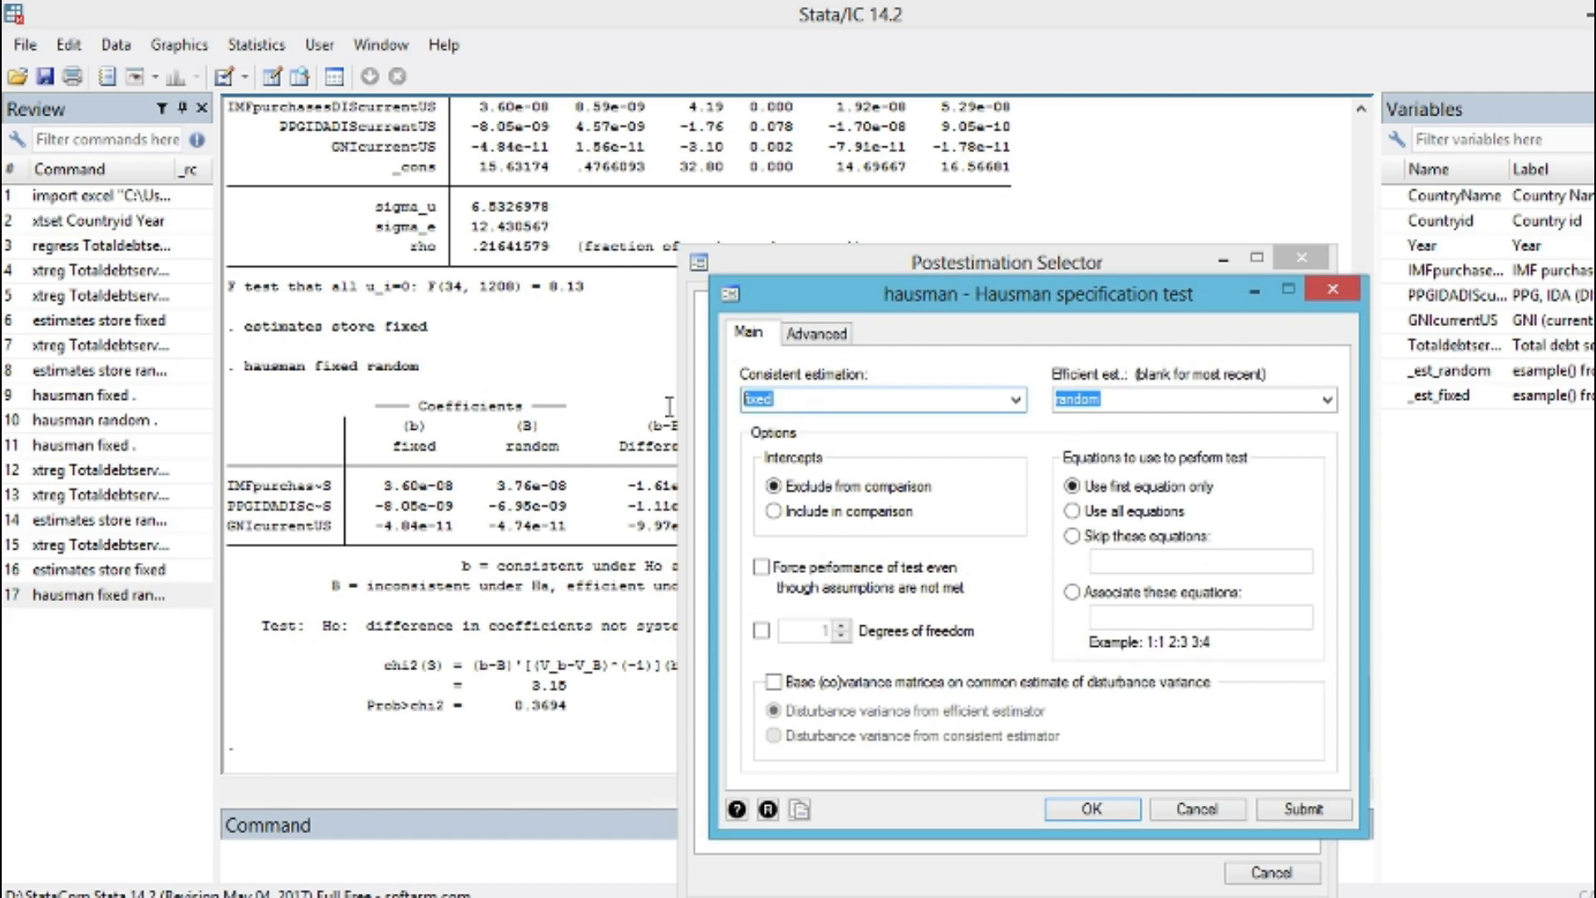
type("r")
left_click(1015, 399)
left_click(853, 441)
left_click(1325, 401)
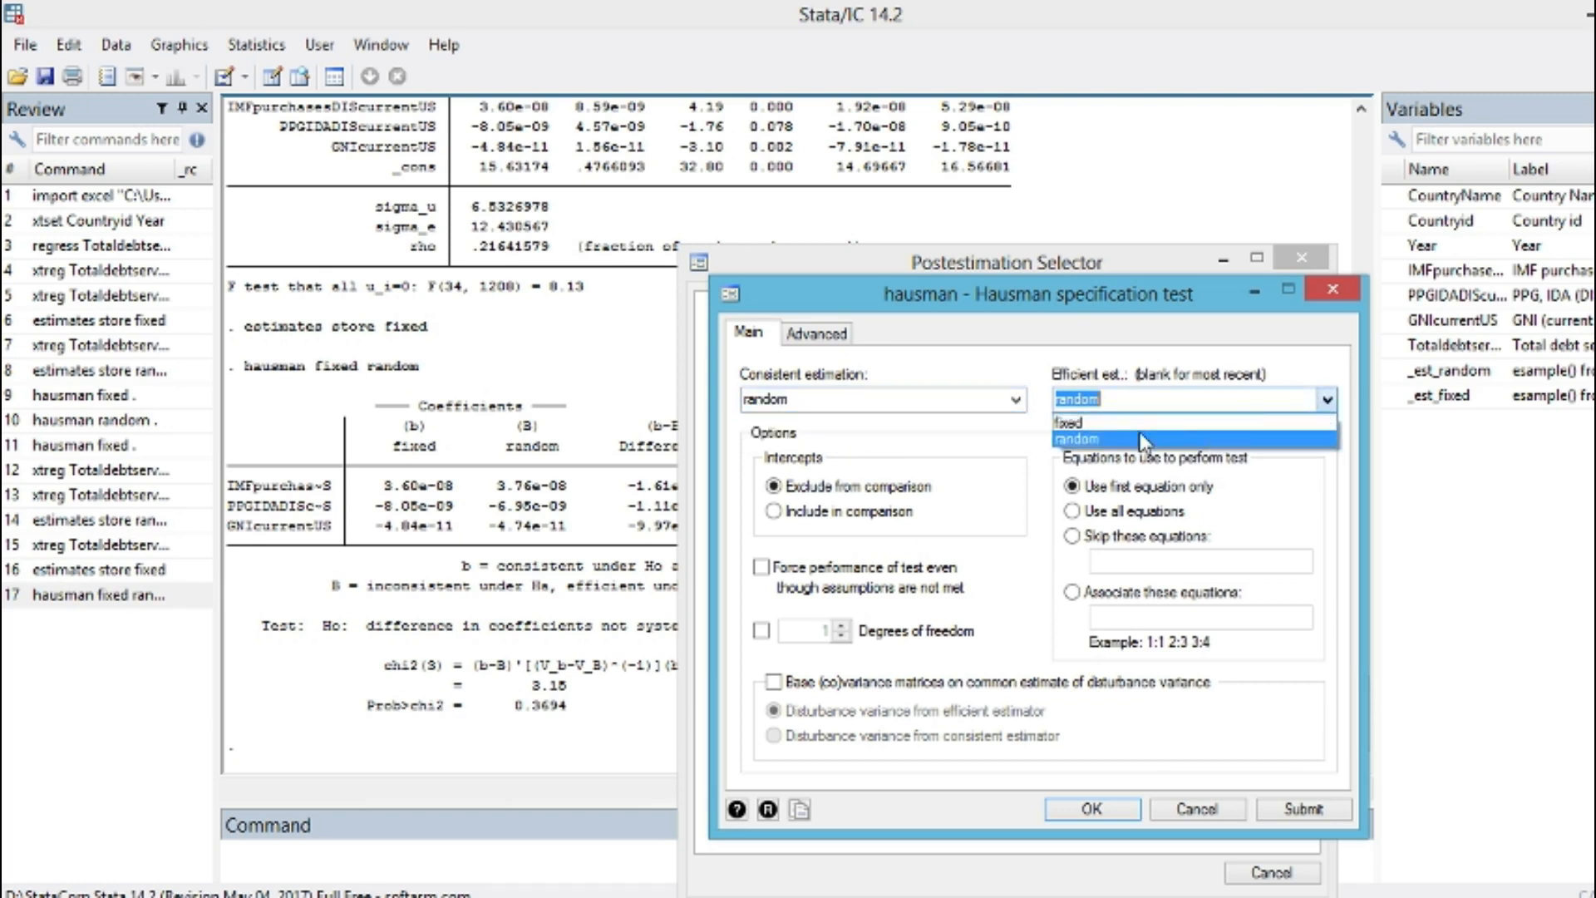
left_click(1070, 422)
left_click(1078, 811)
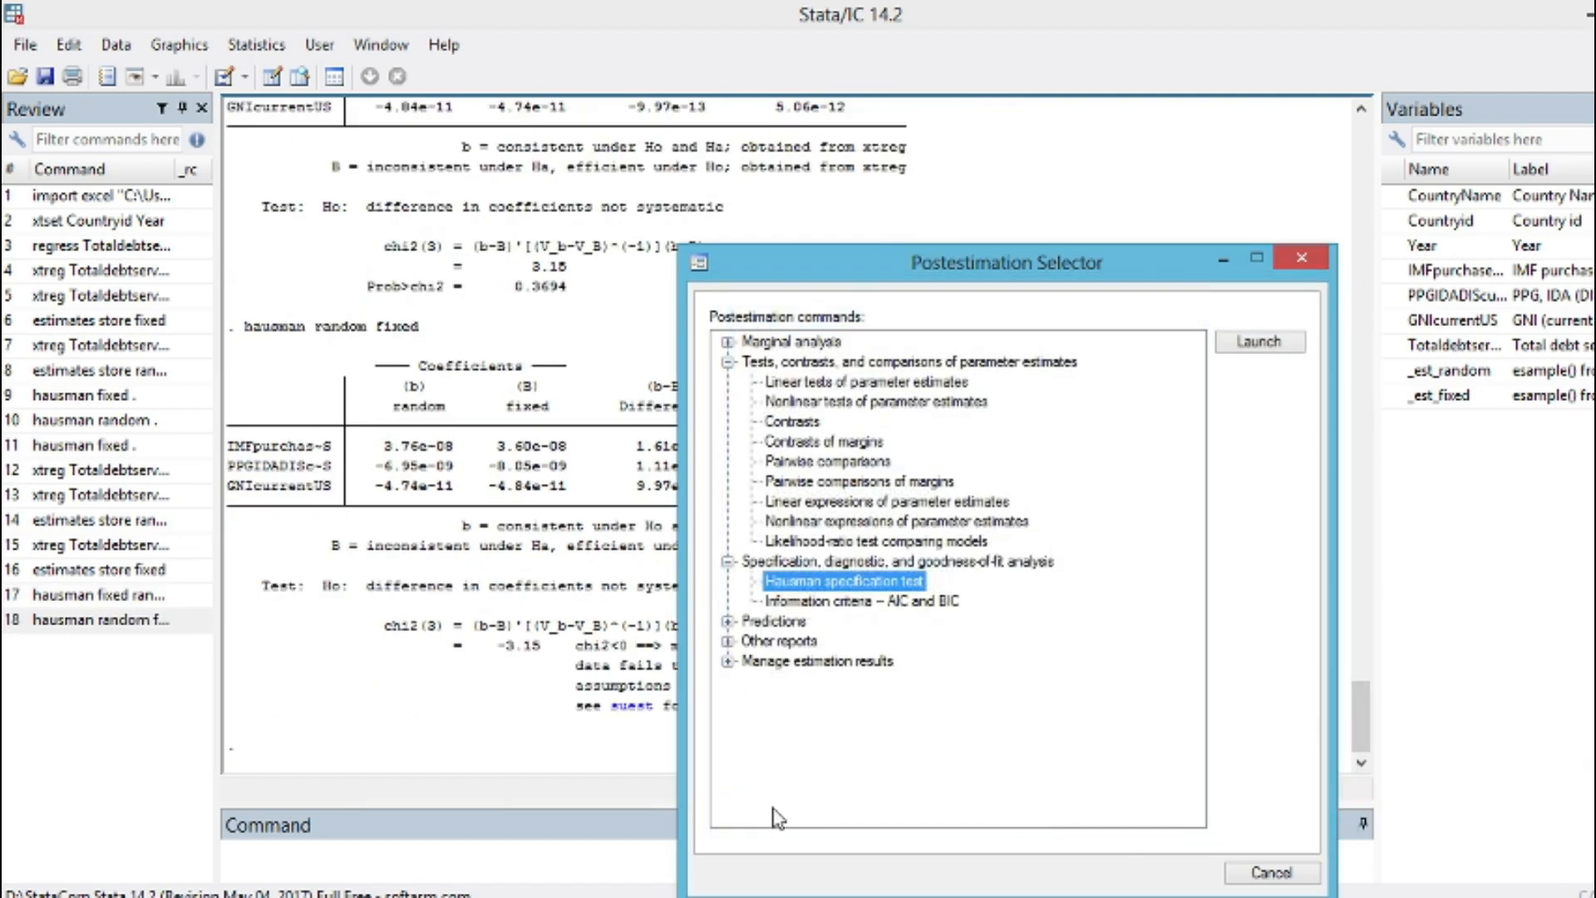
left_click(946, 211)
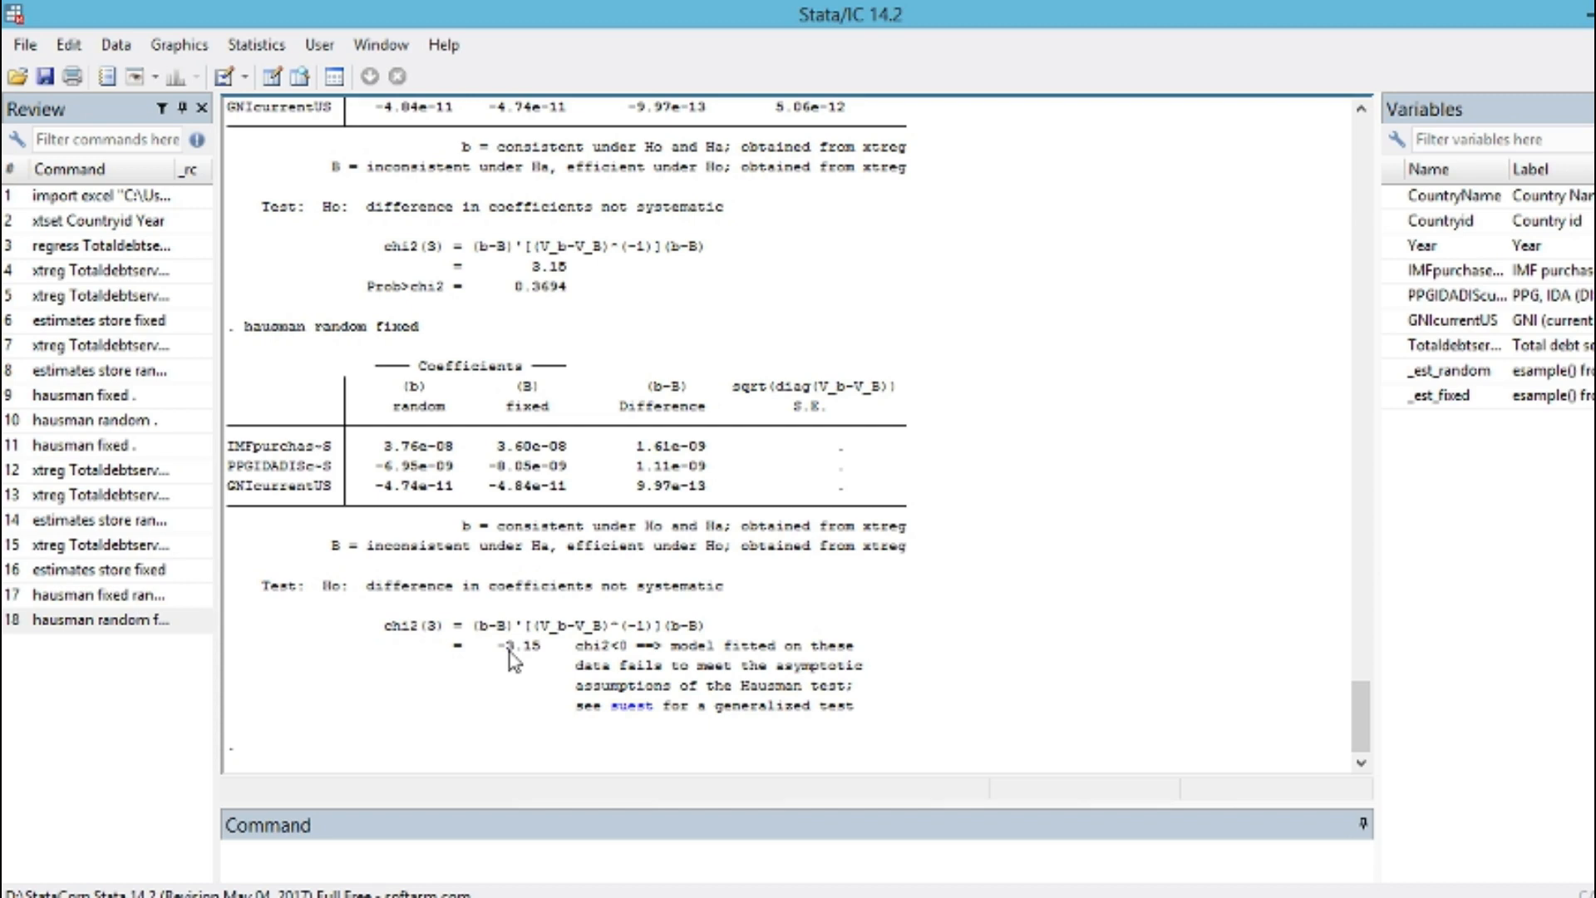
Step: Rerun the Hausman specification test with fixed as the consistent estimation and random as the efficient one
left_click(251, 46)
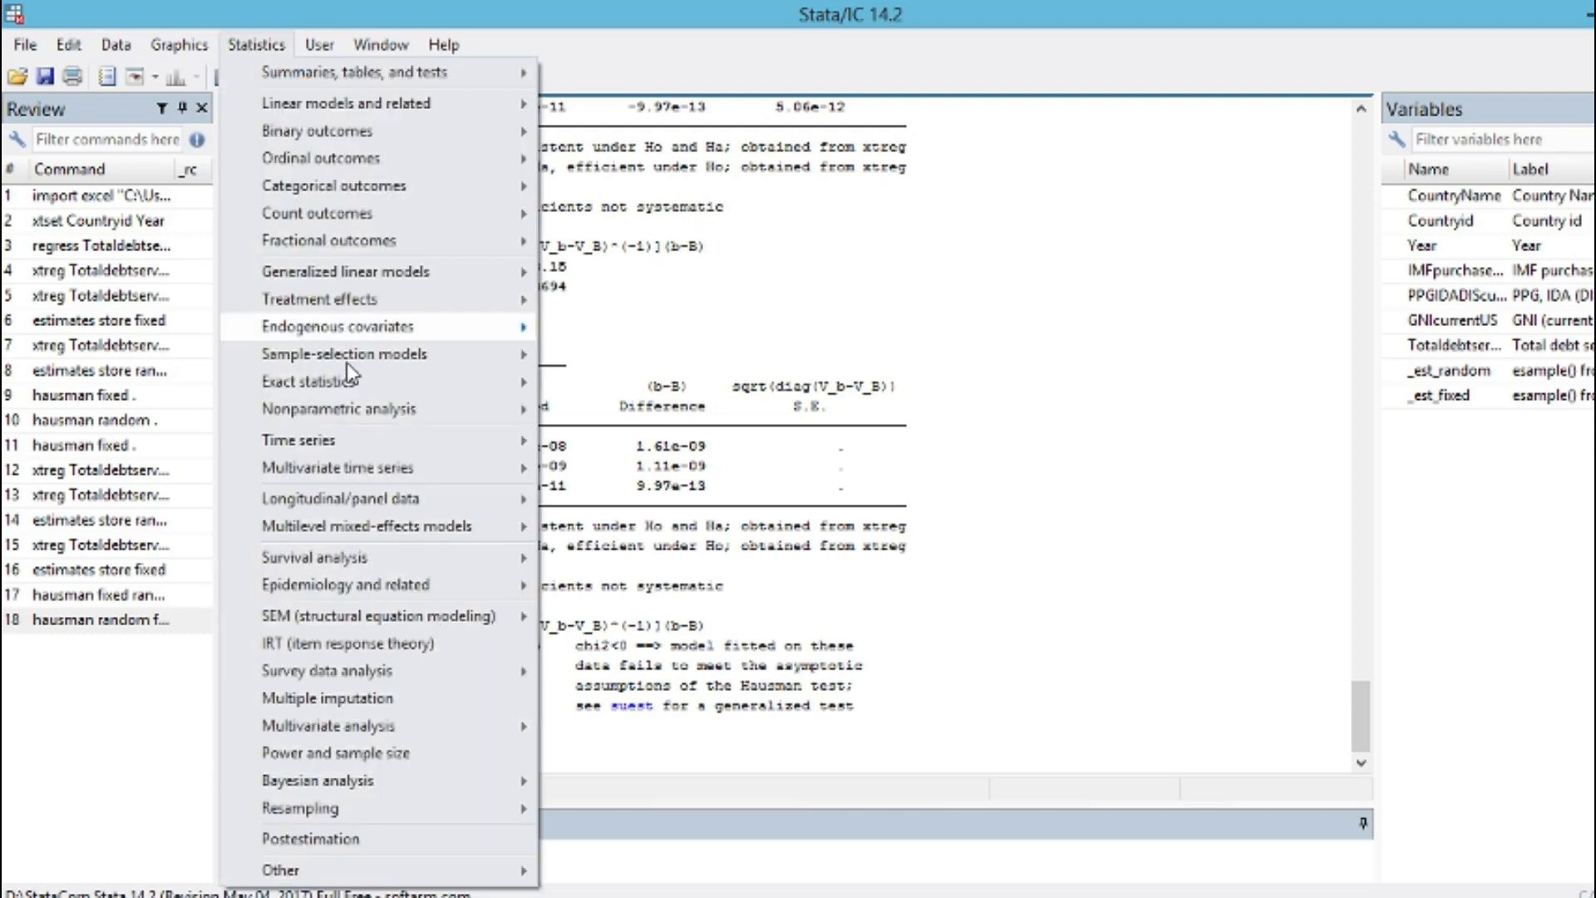
left_click(424, 840)
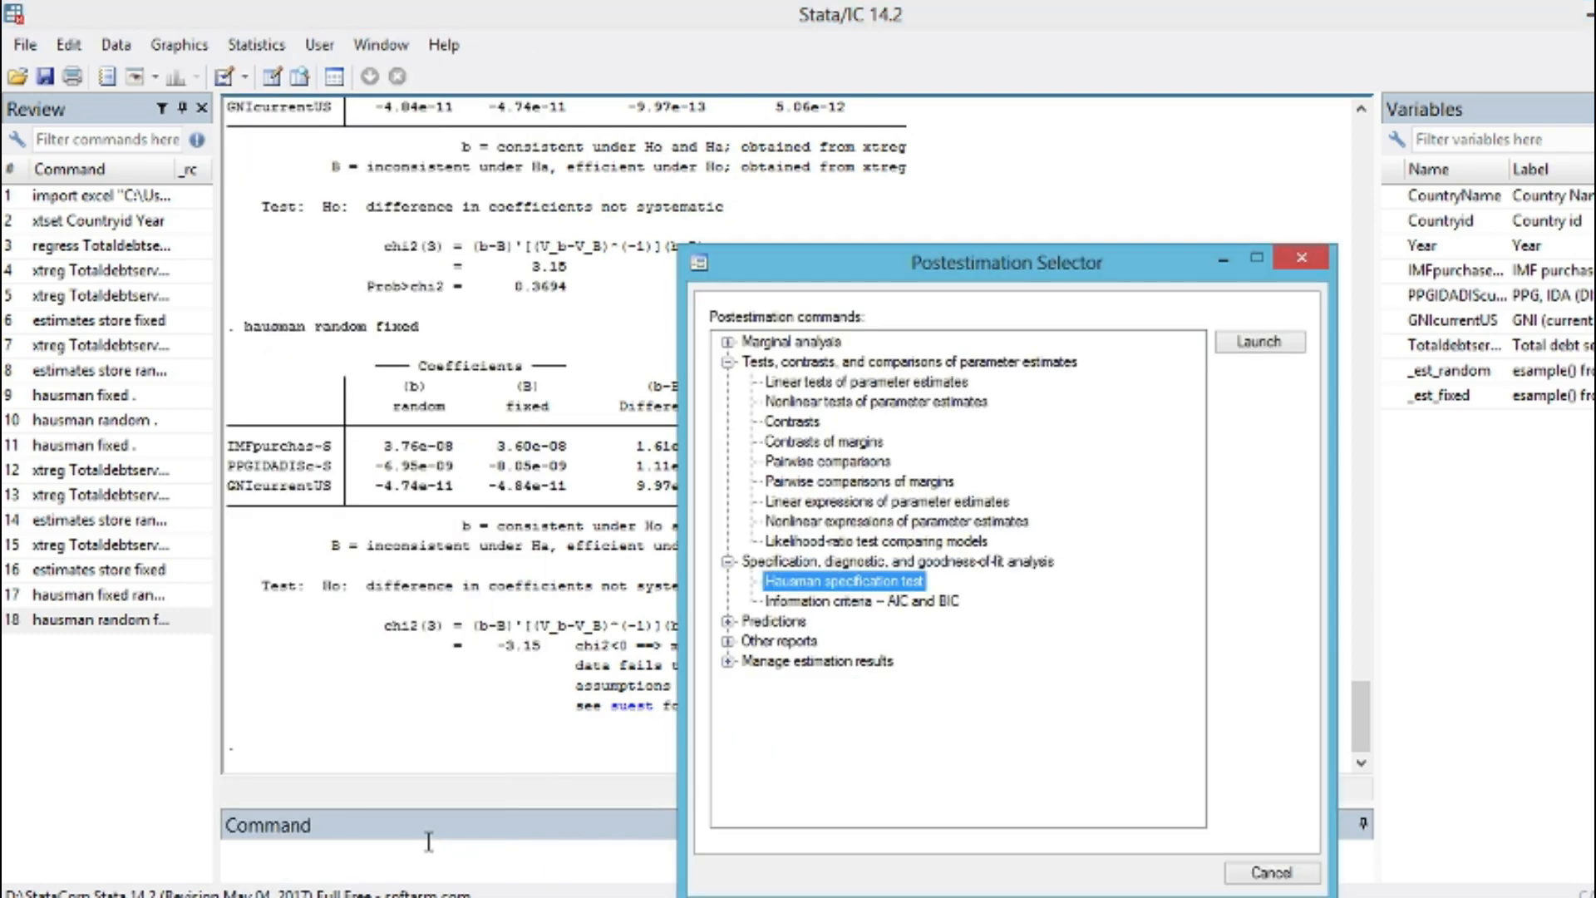
double_click(798, 582)
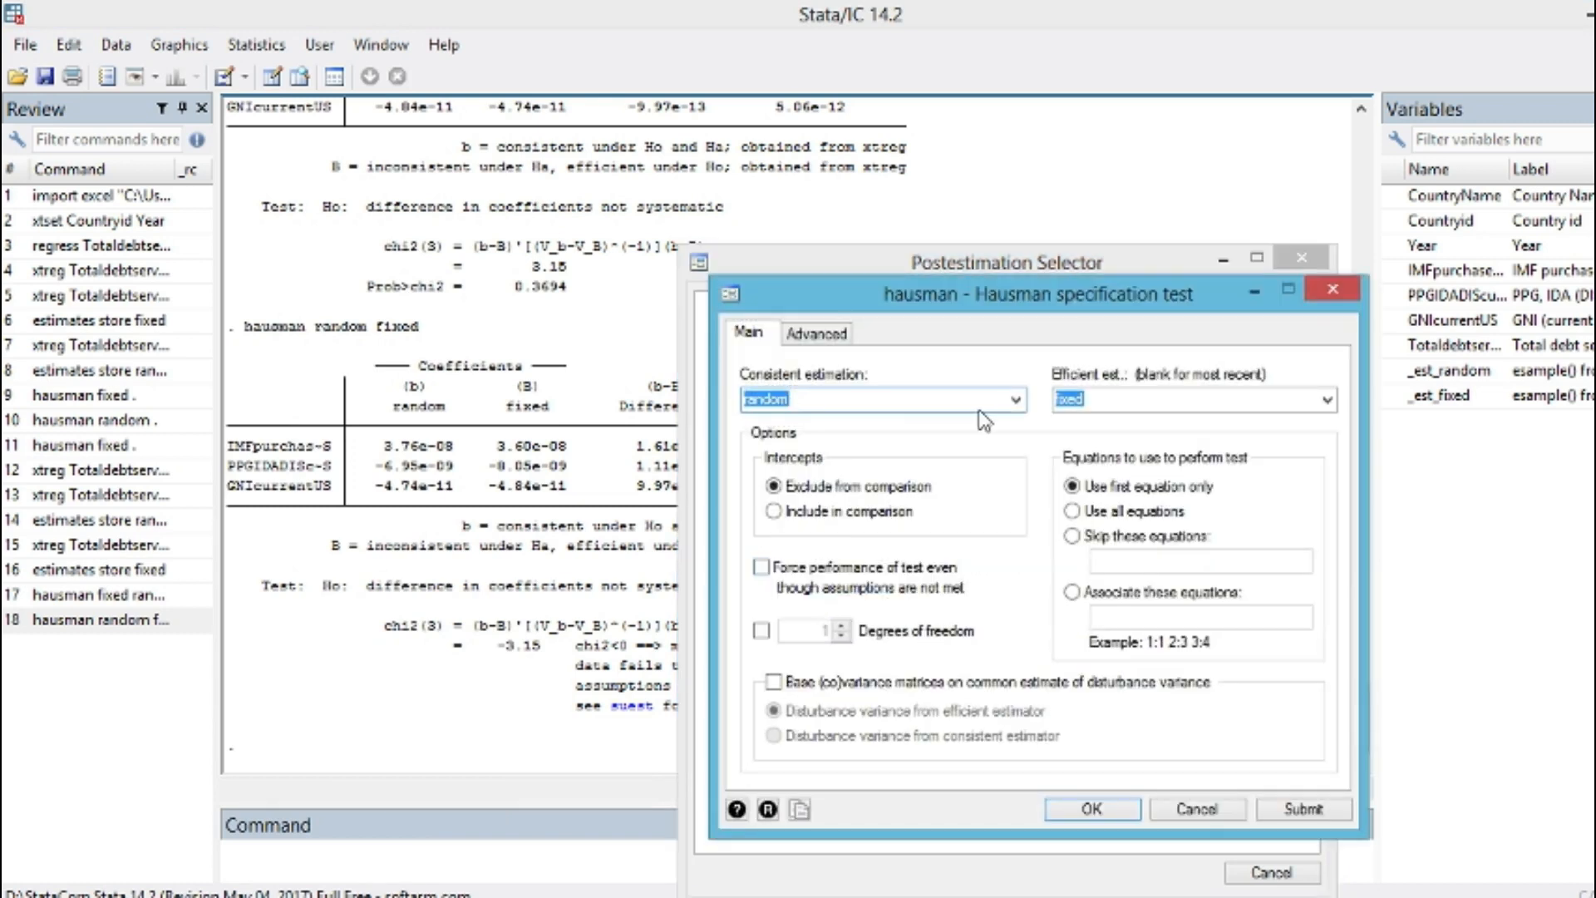
left_click(1015, 399)
left_click(812, 424)
left_click(1327, 400)
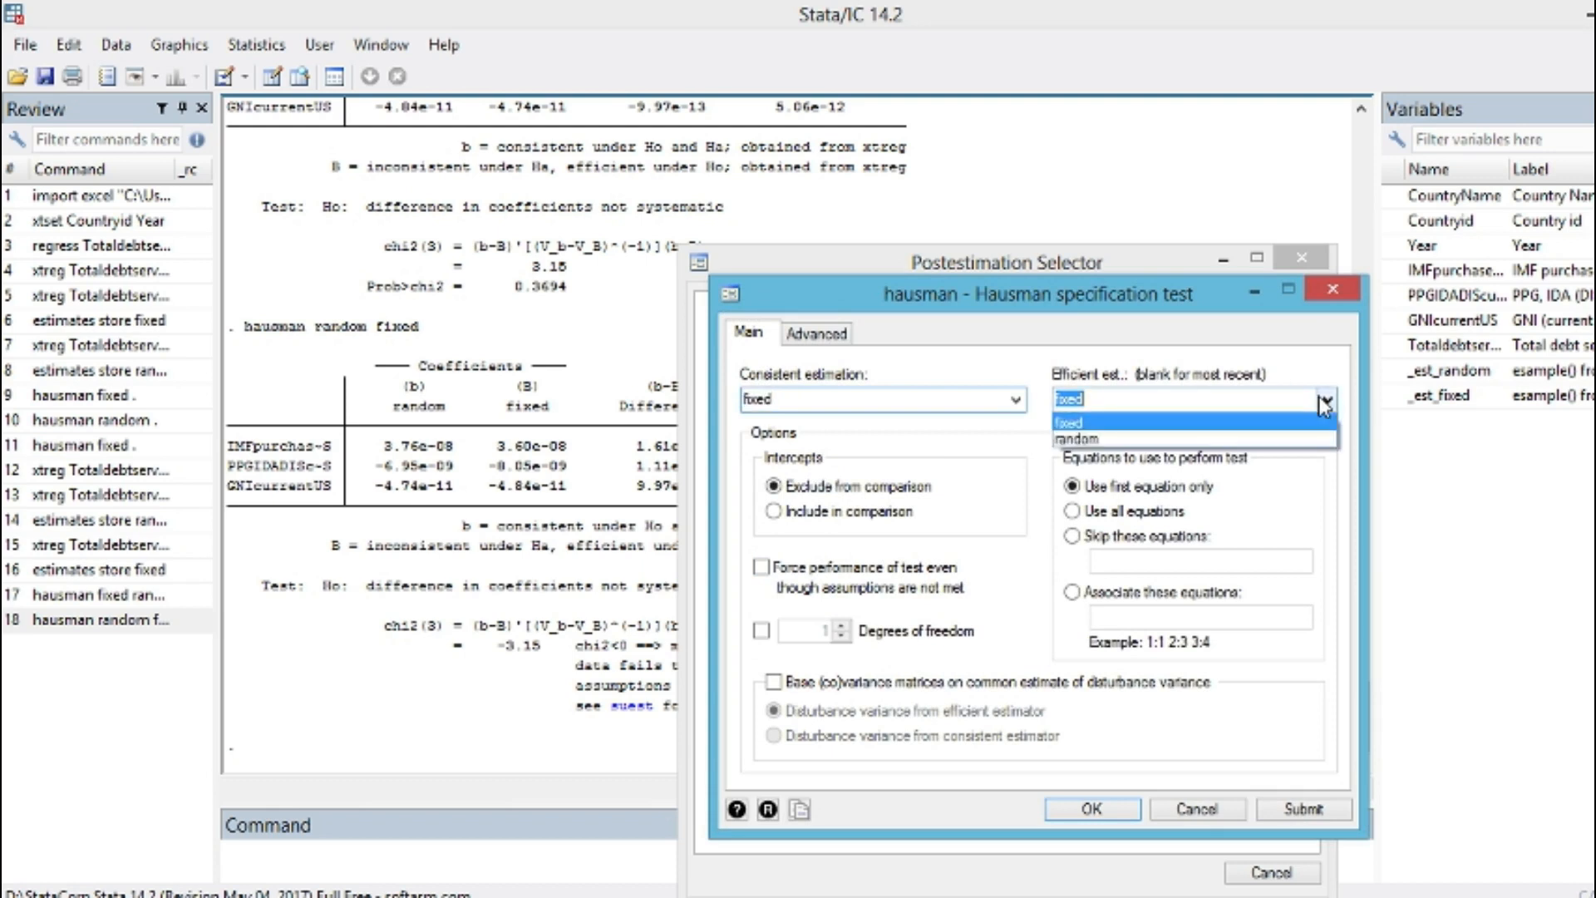
left_click(1113, 443)
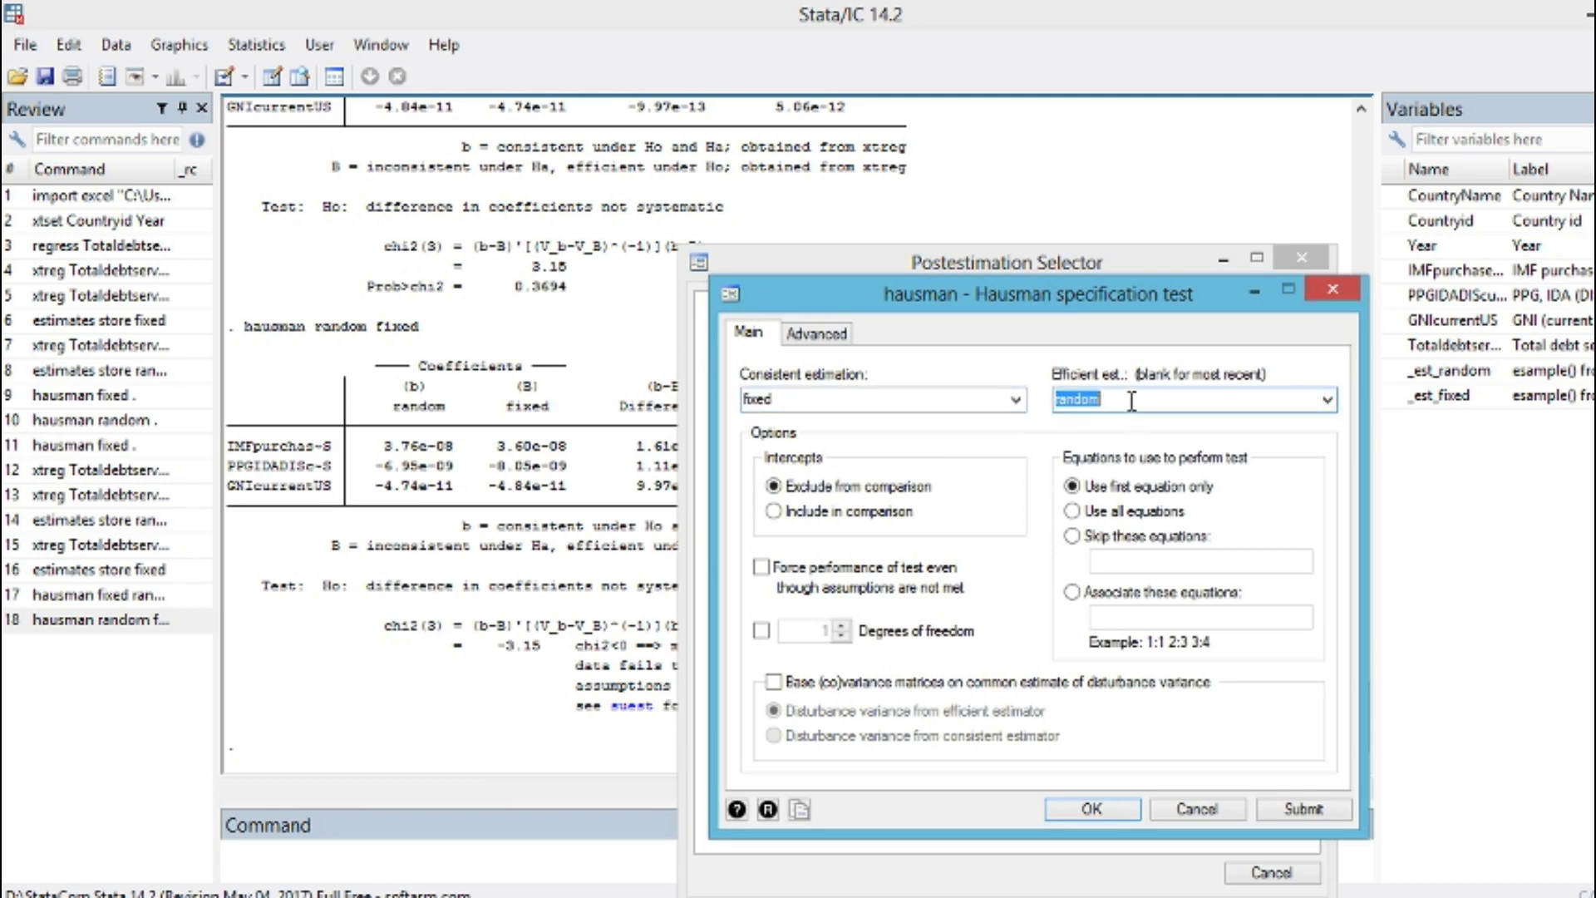
left_click(1092, 809)
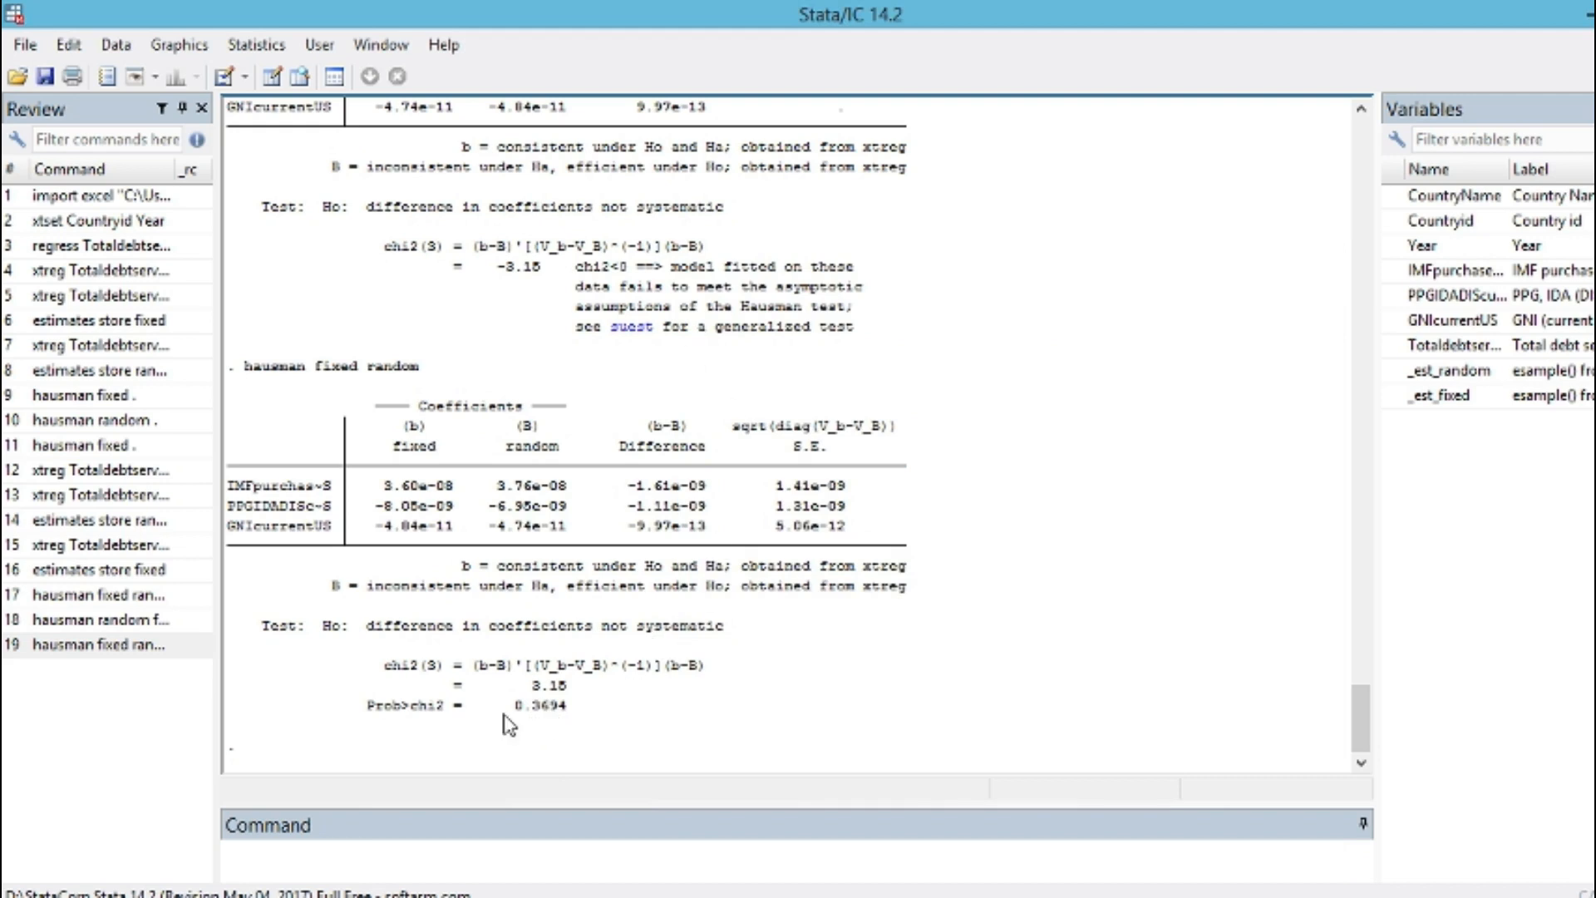
Step: Rerun the panel-data linear regression with the same variables as a GLS random-effects model
left_click(259, 46)
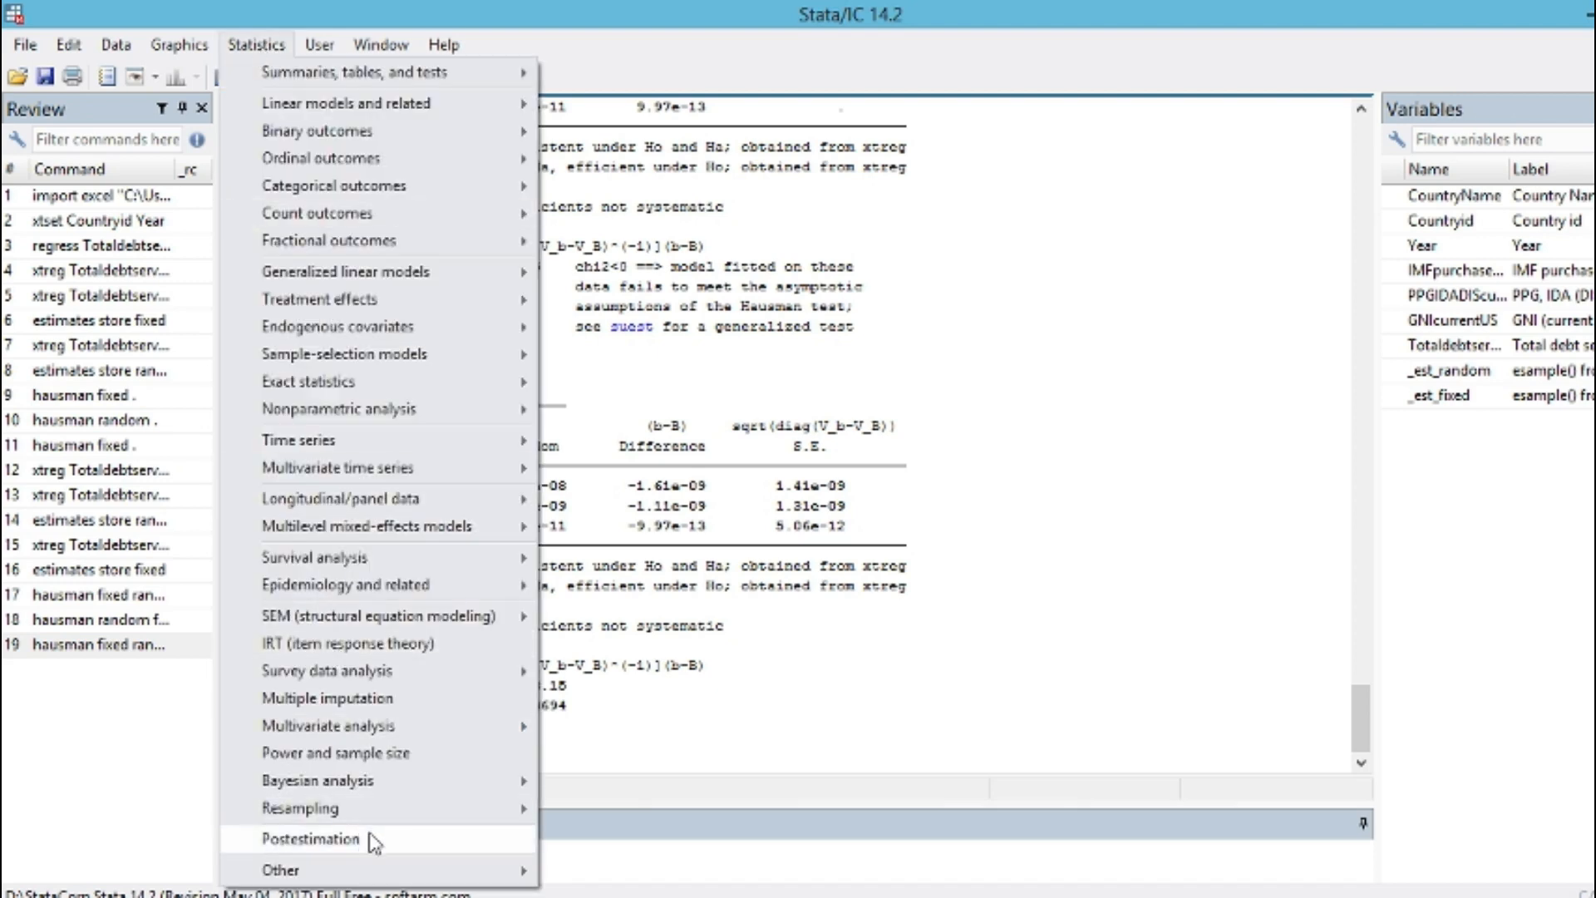
mouse_move(367, 502)
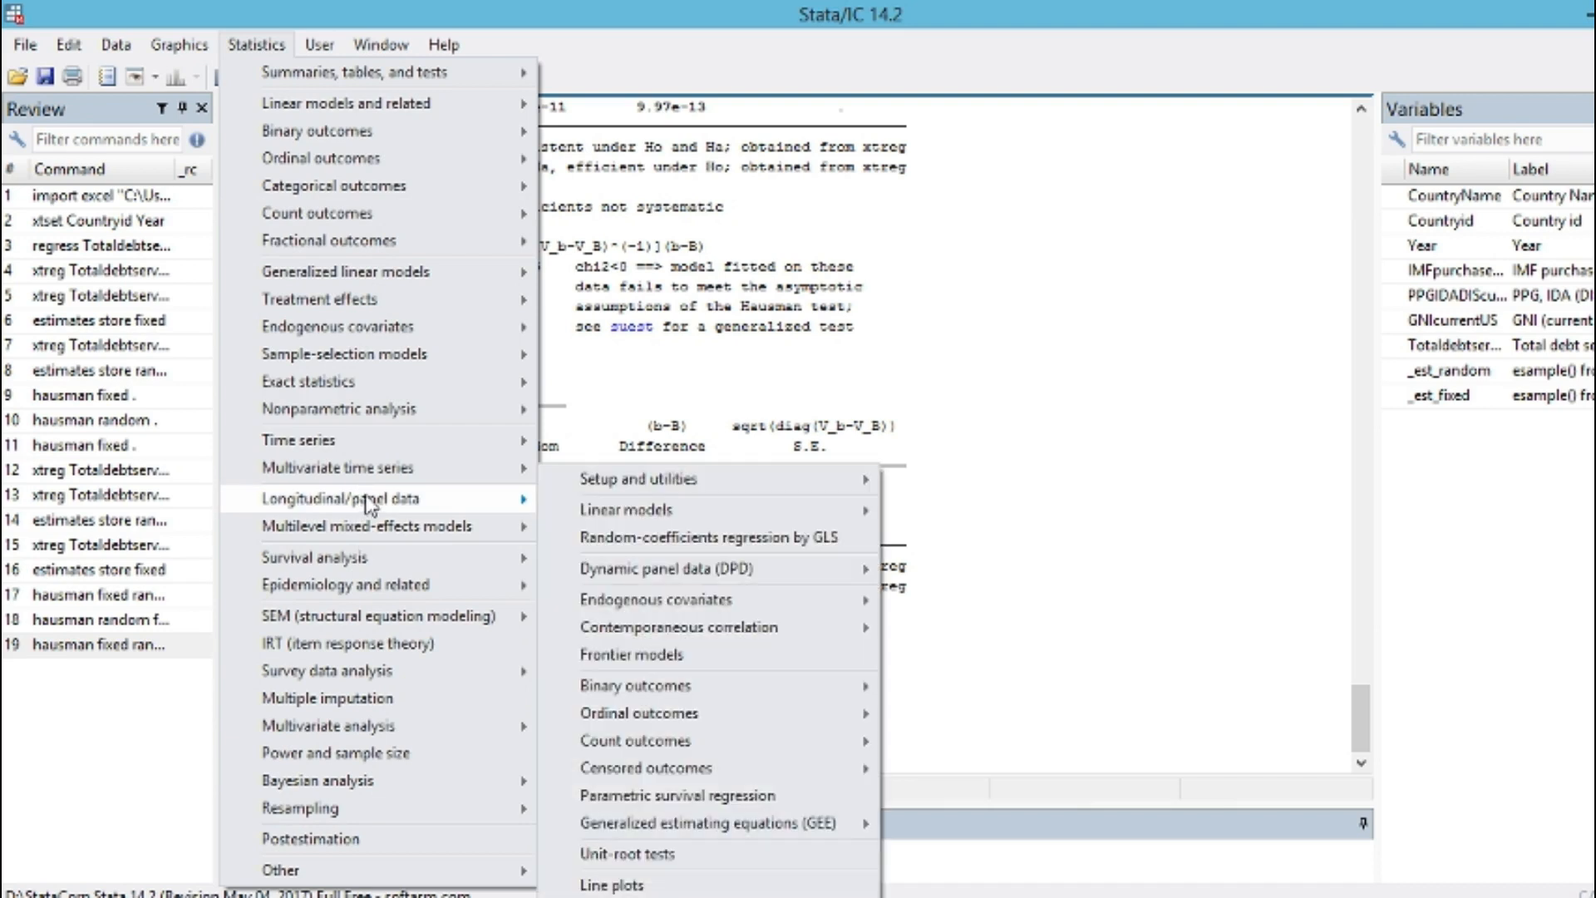
mouse_move(600, 519)
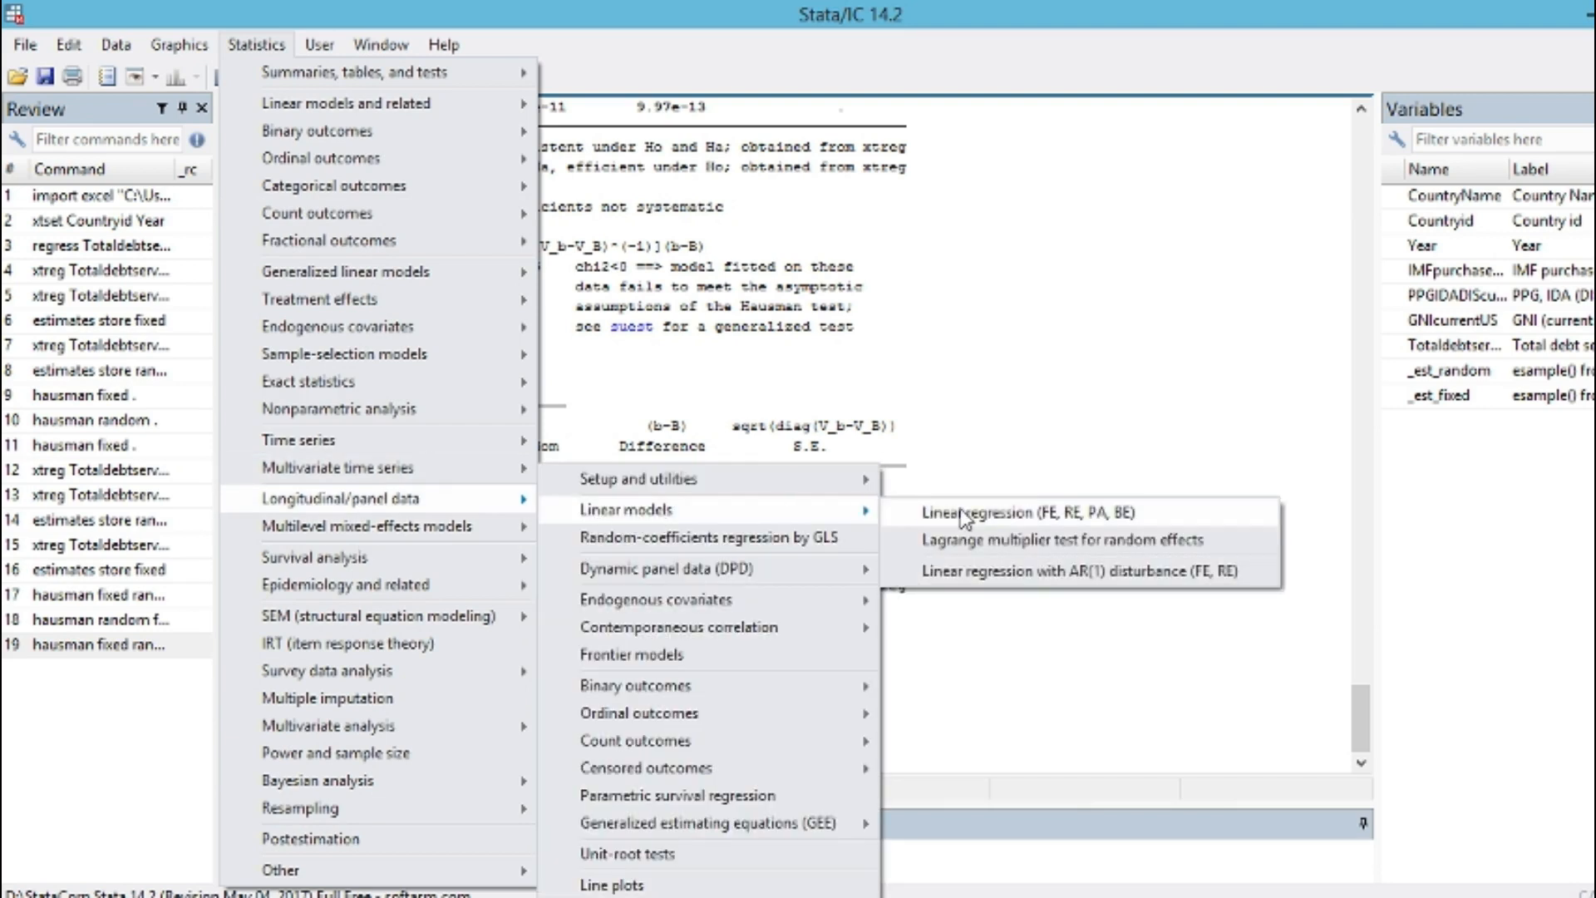
left_click(965, 514)
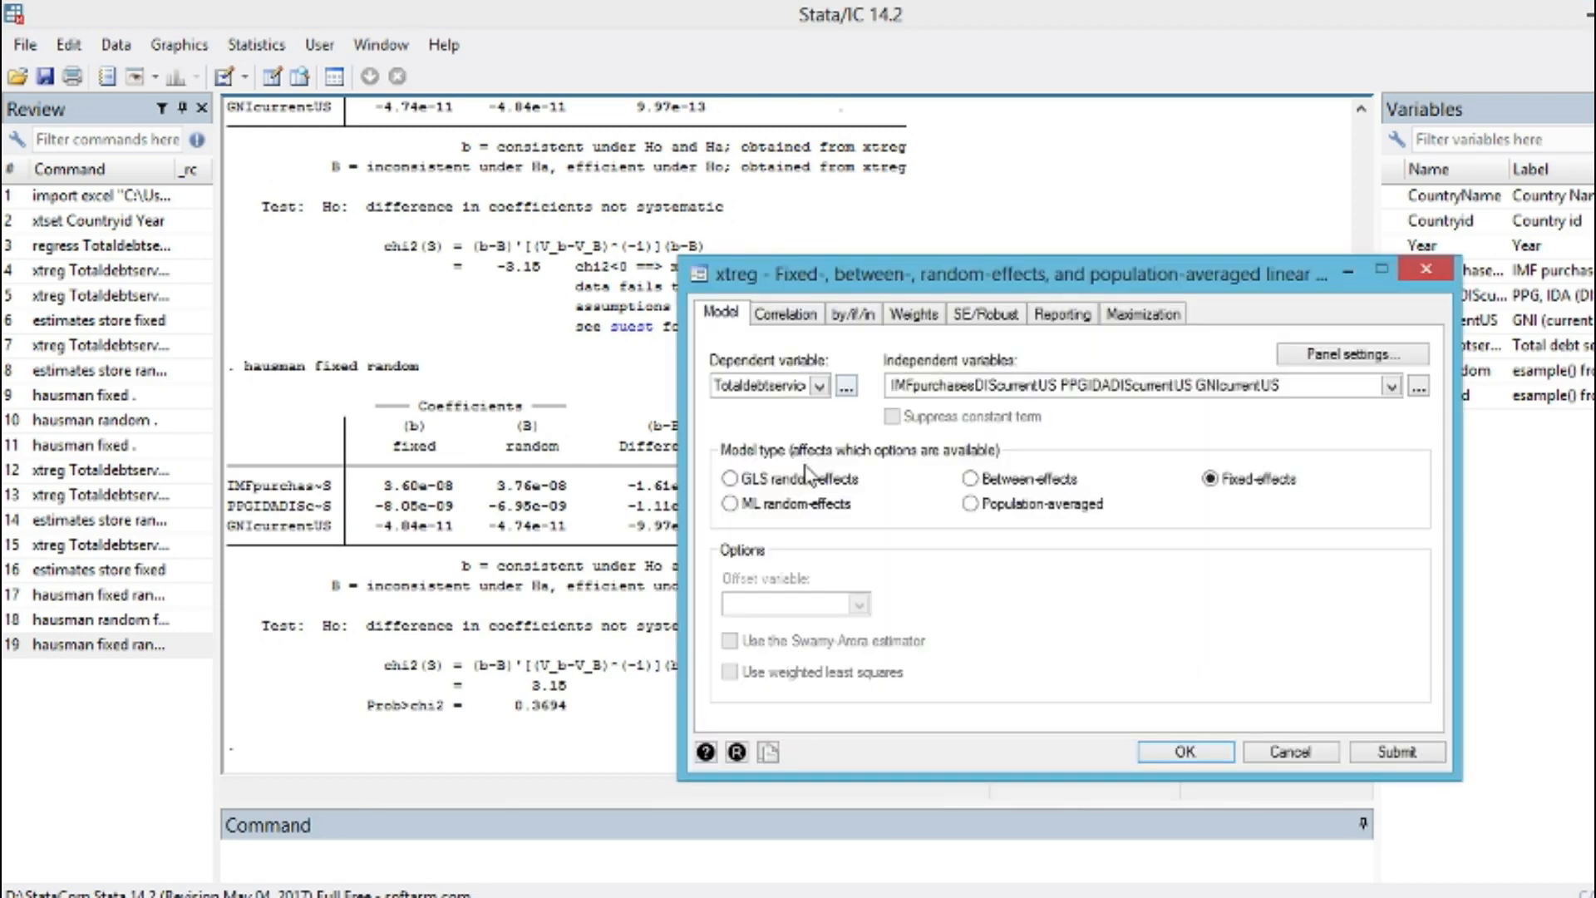
left_click(807, 474)
left_click(1185, 752)
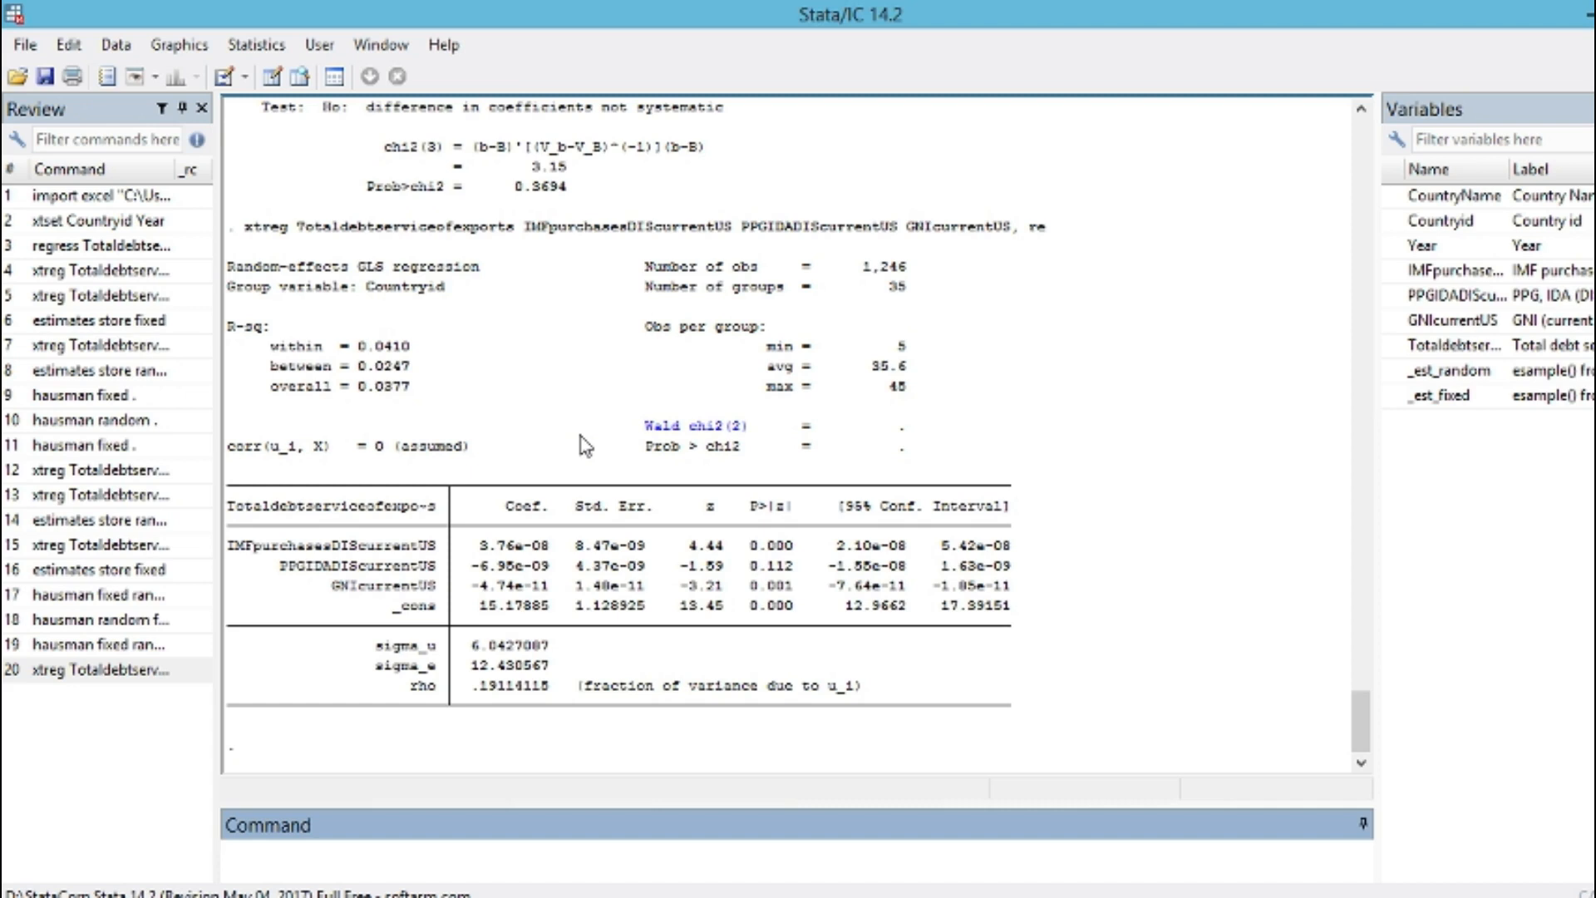
left_click(1206, 847)
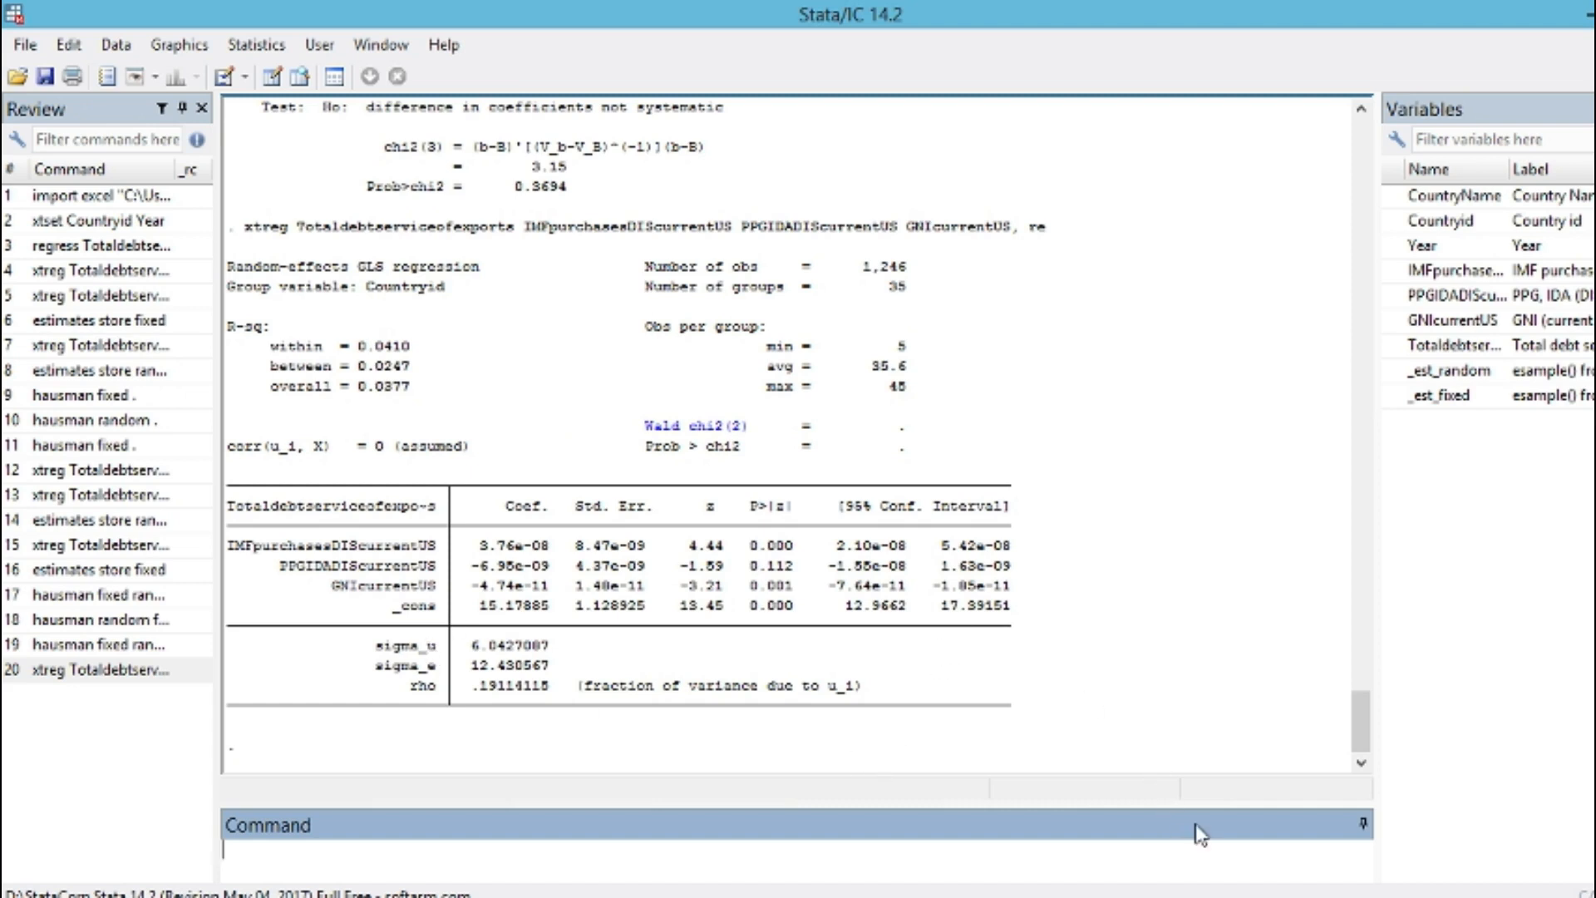